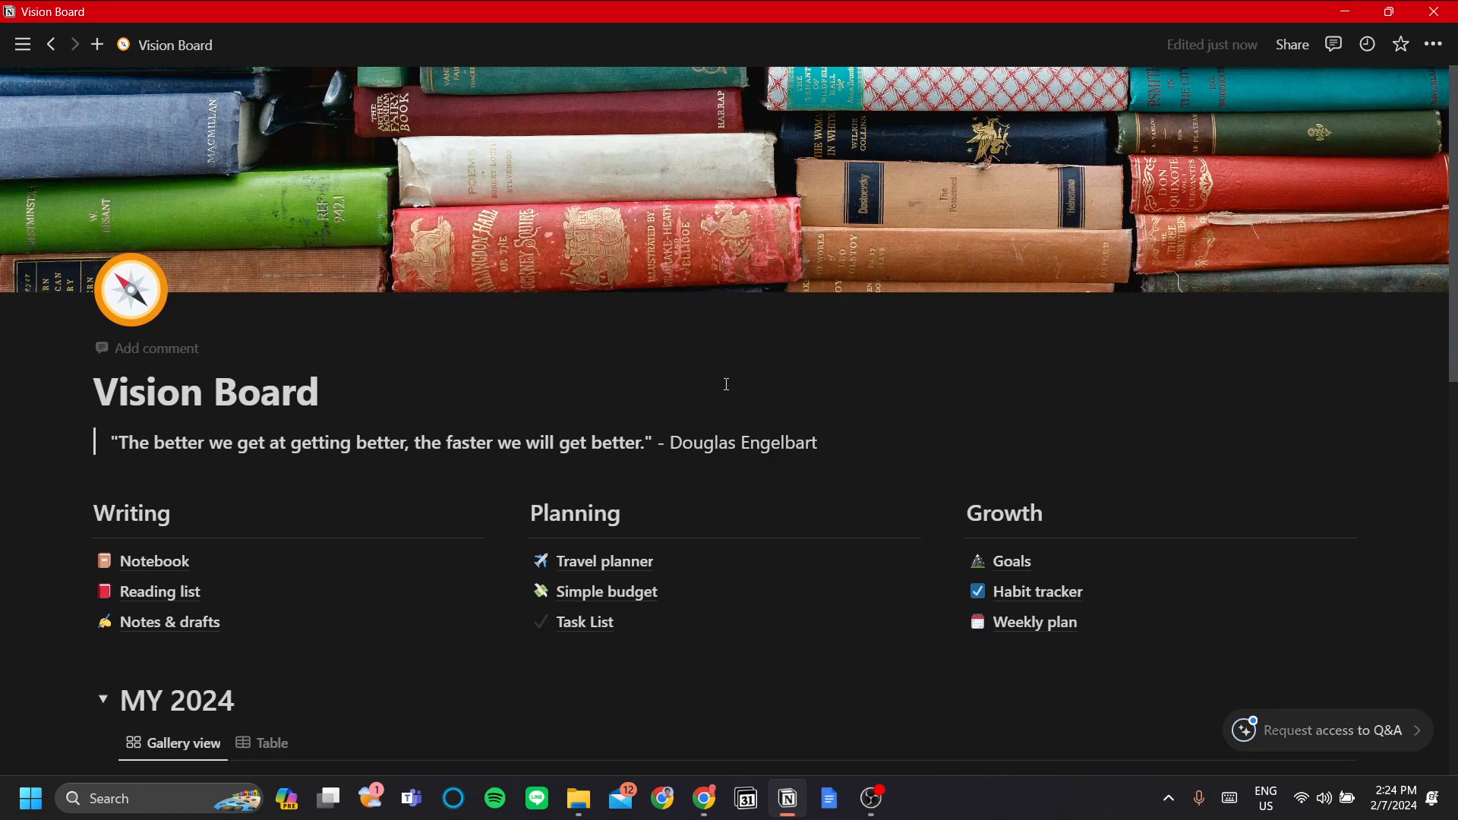
# Examine the Vision Board page's cover, quote, Writing, Planning and Growth links, and its MY 2024 section
pyautogui.scroll(-6, 725, 384)
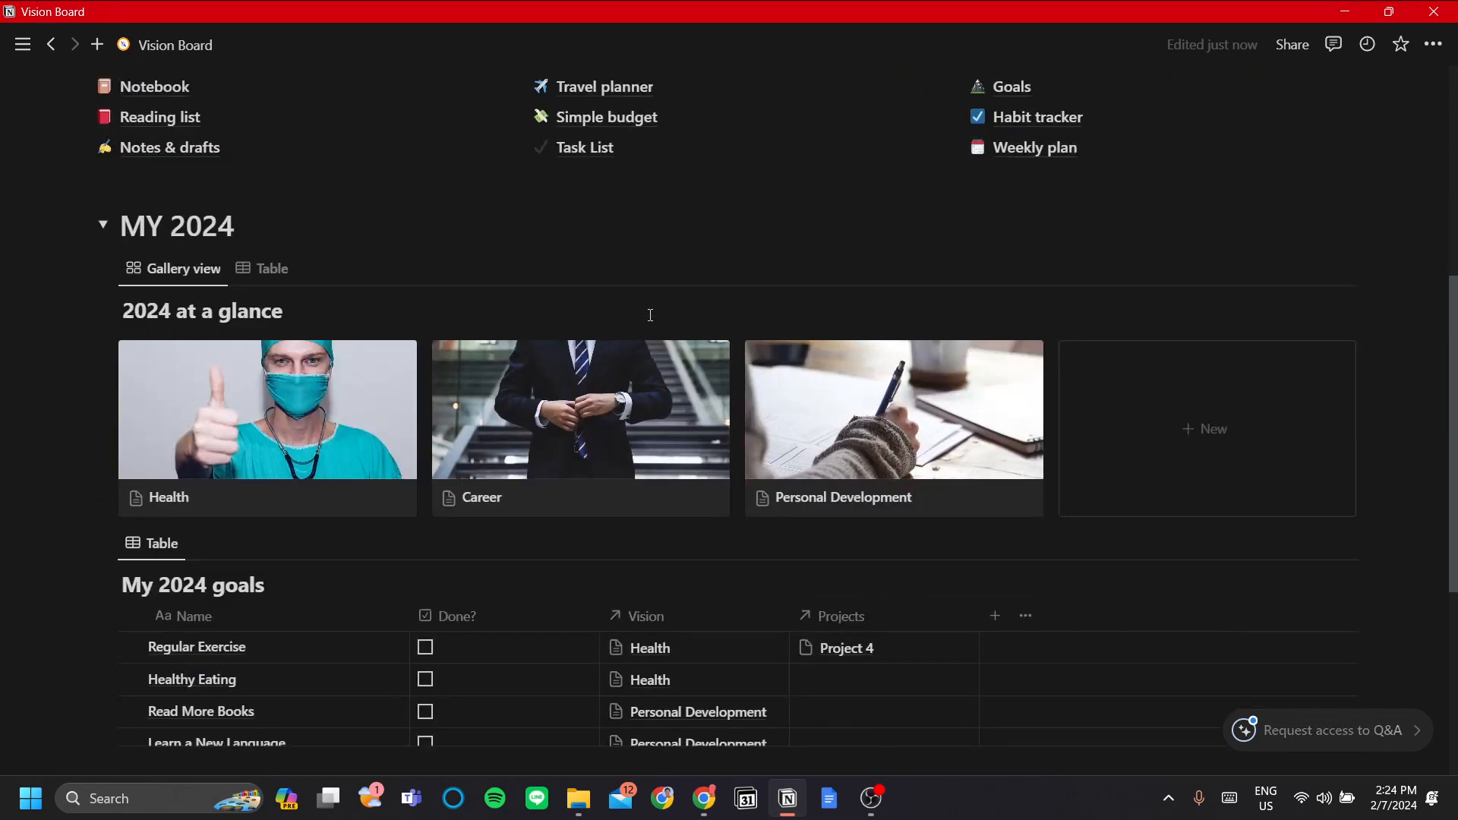
pyautogui.moveTo(397, 360)
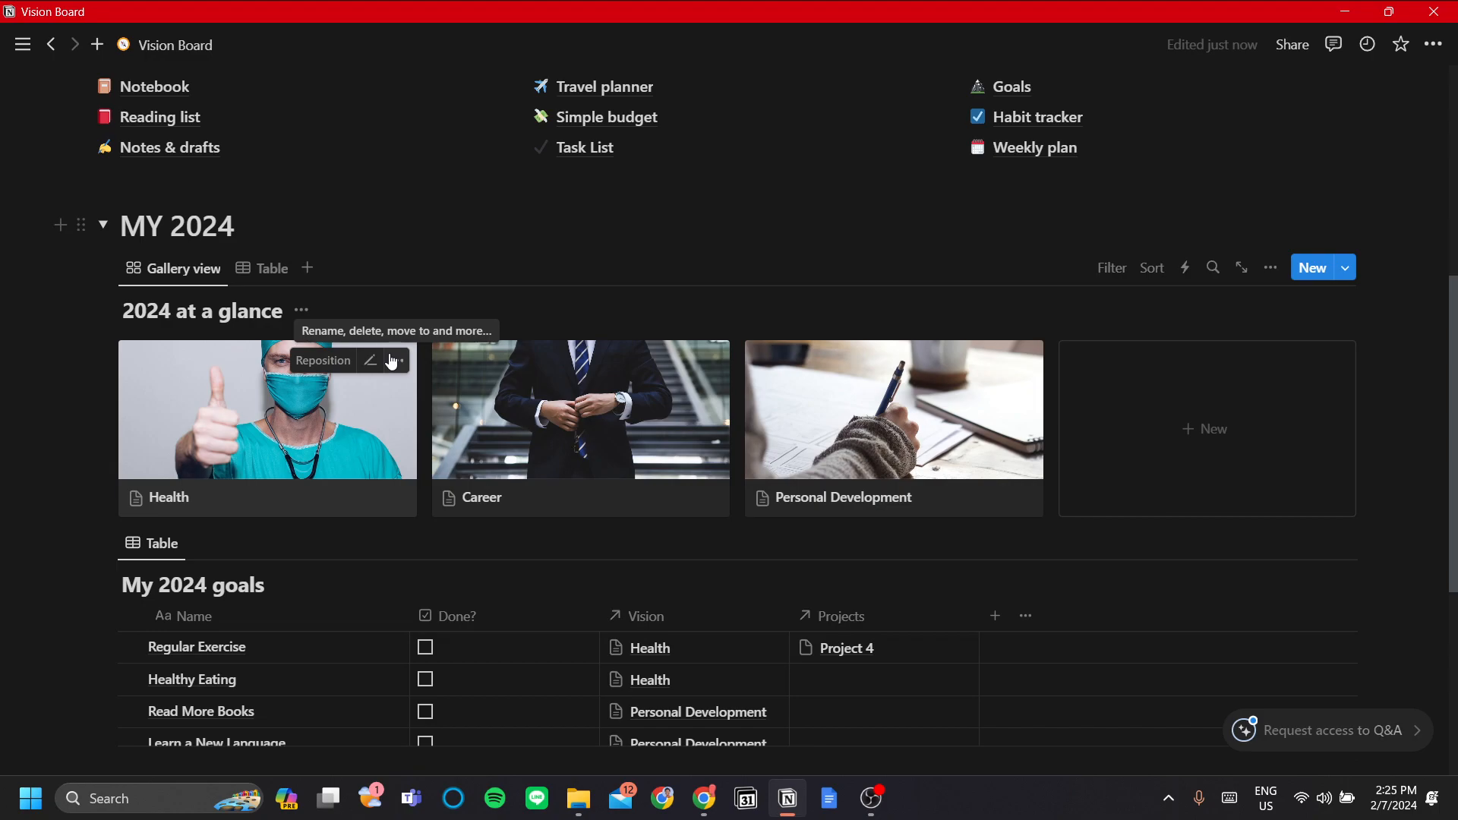
pyautogui.scroll(2, 397, 403)
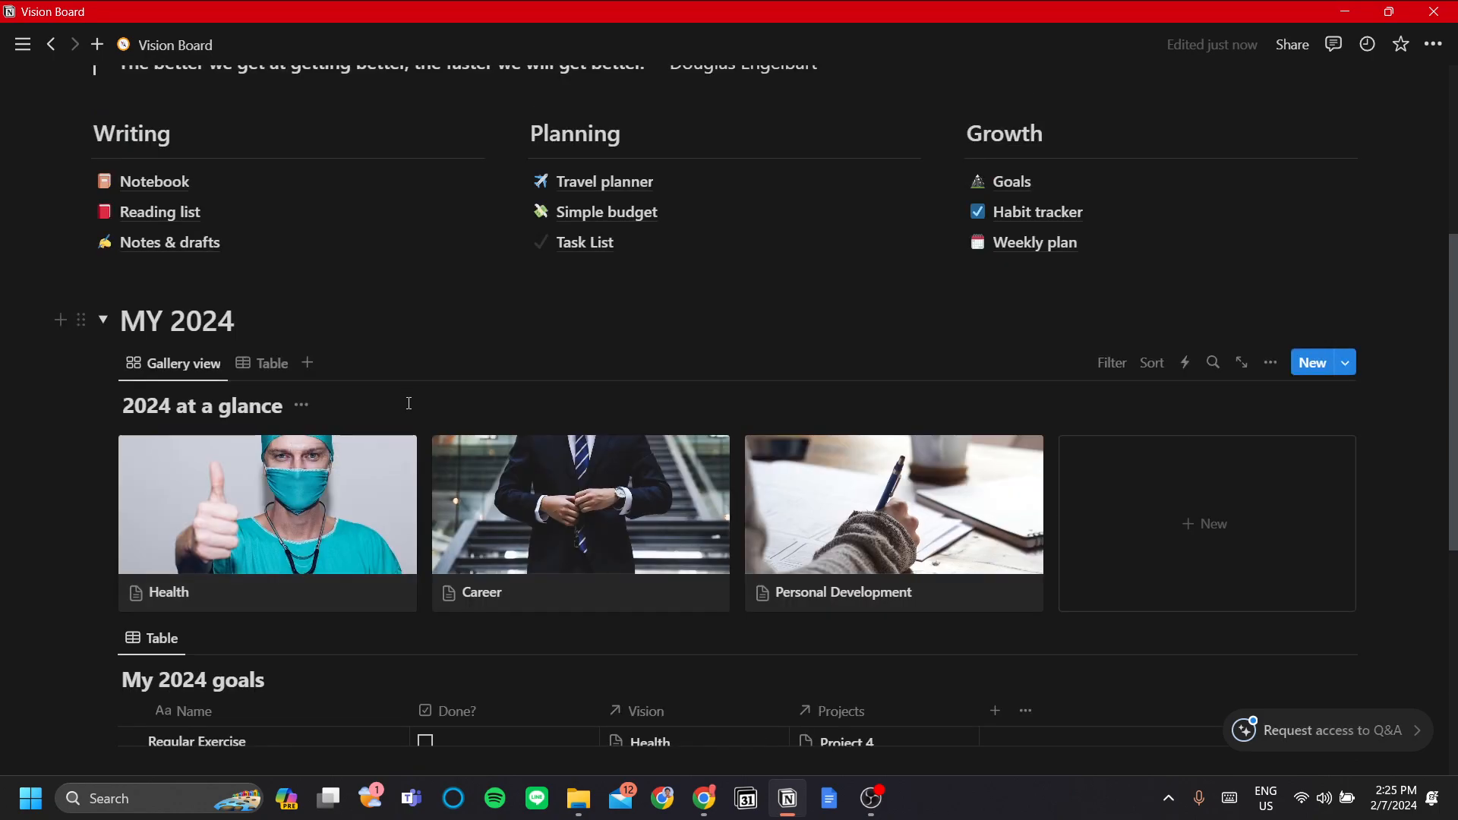
pyautogui.scroll(2, 409, 403)
pyautogui.scroll(-1, 413, 423)
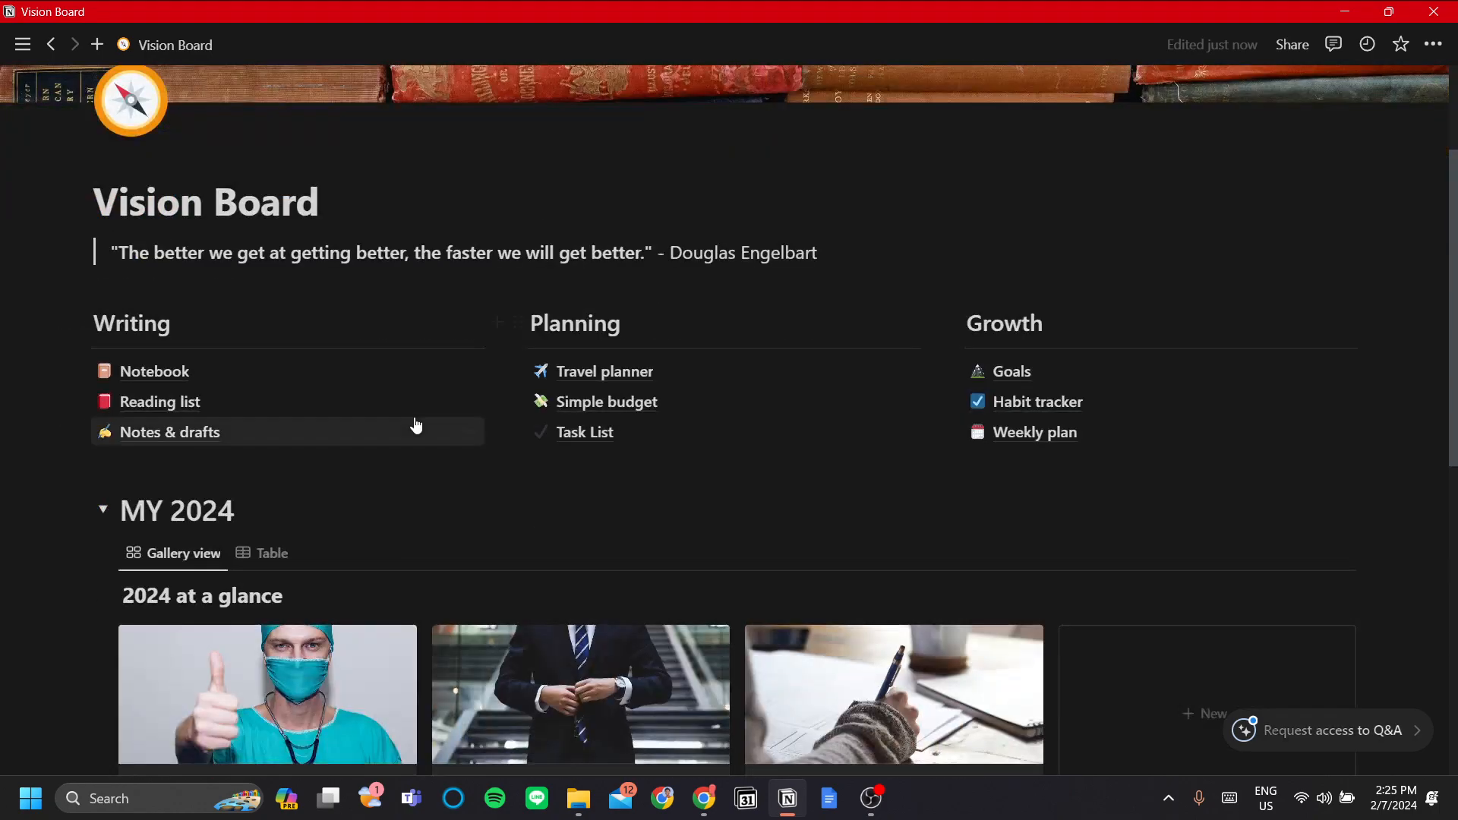
pyautogui.moveTo(416, 425)
pyautogui.scroll(2, 596, 473)
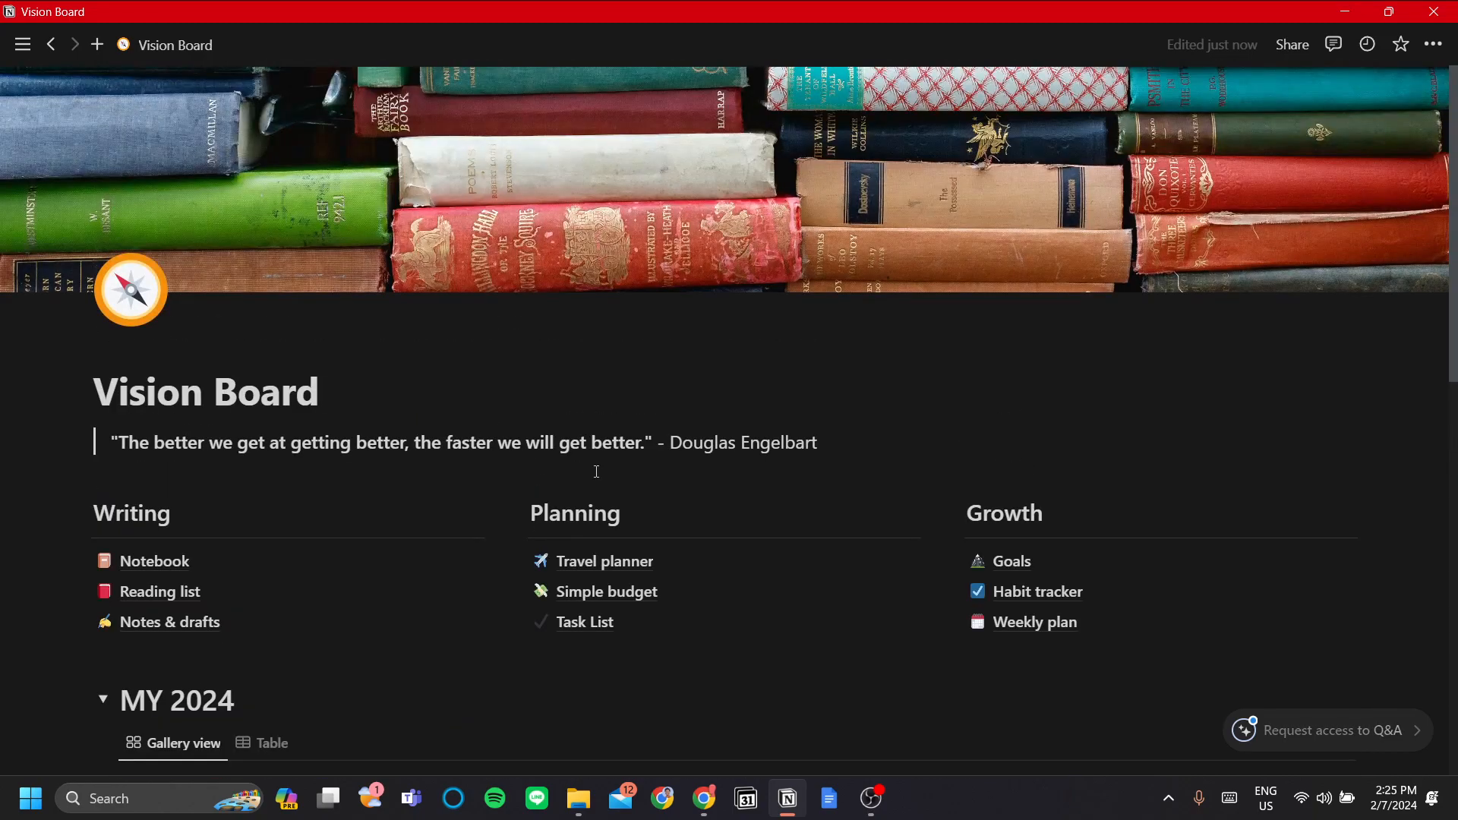
pyautogui.scroll(-1, 596, 472)
pyautogui.scroll(-2, 596, 475)
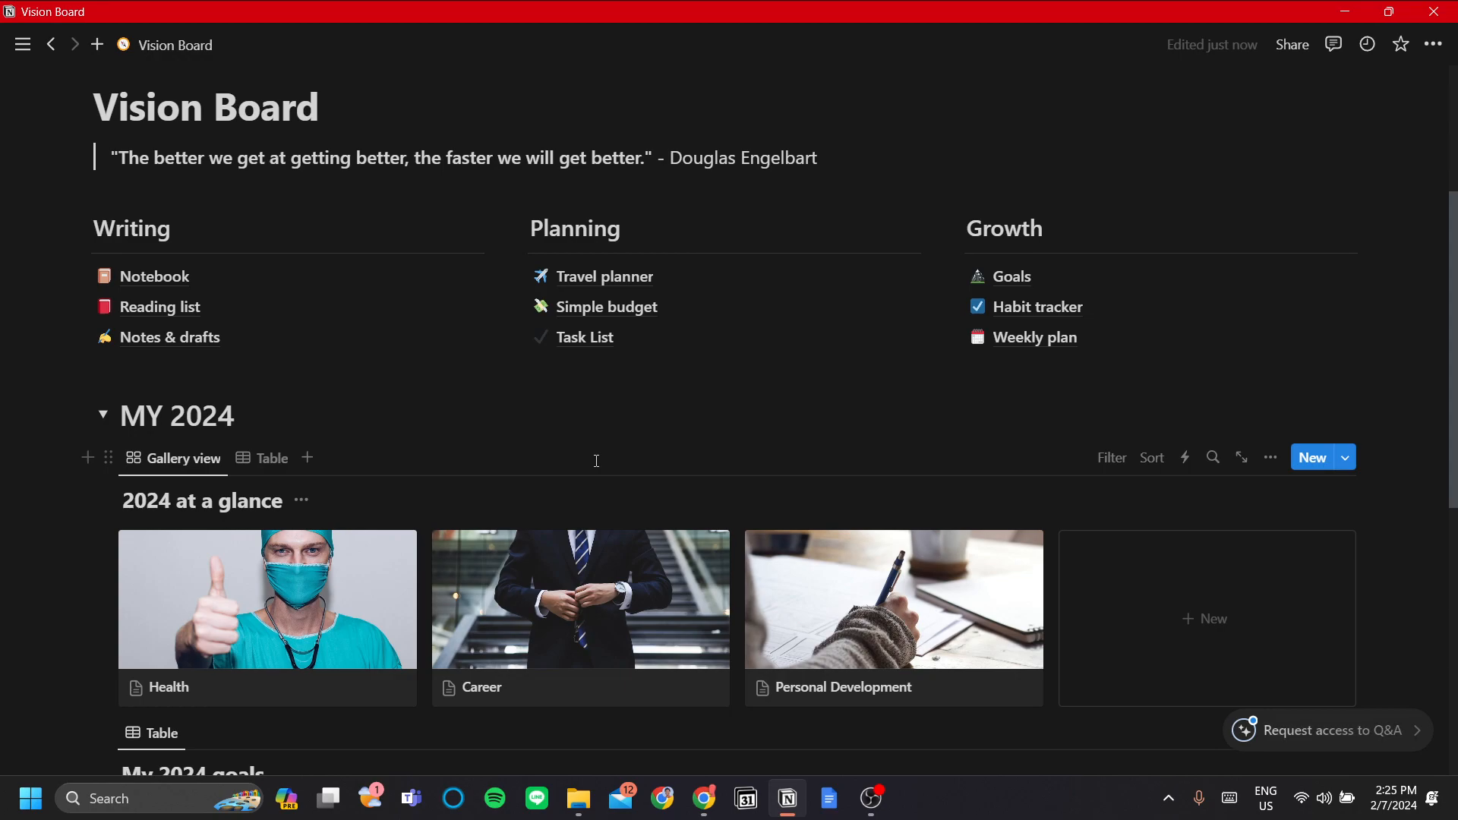
pyautogui.scroll(-6, 609, 437)
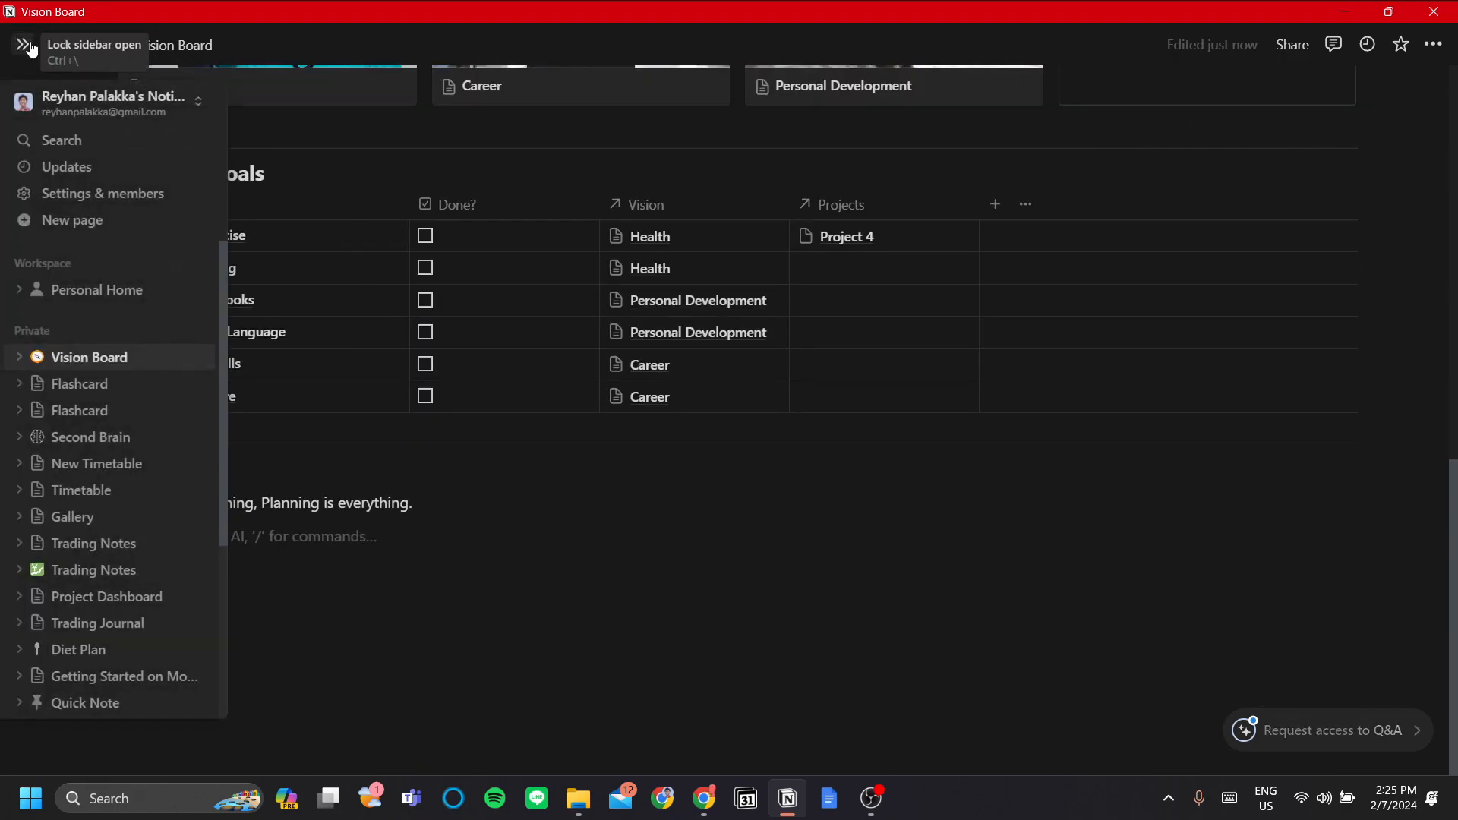
pyautogui.scroll(3, 275, 251)
pyautogui.scroll(2, 275, 278)
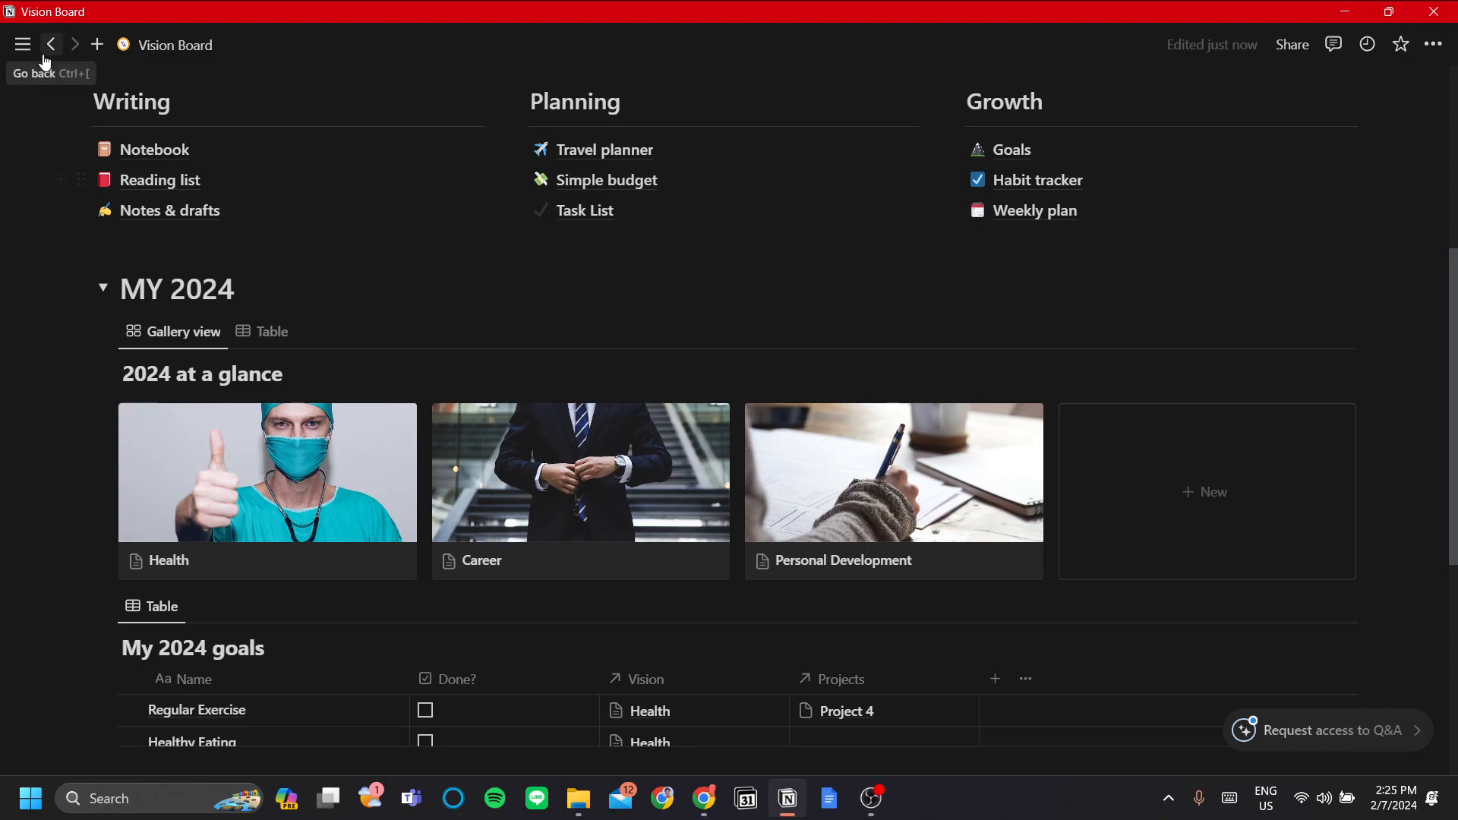
pyautogui.scroll(3, 164, 183)
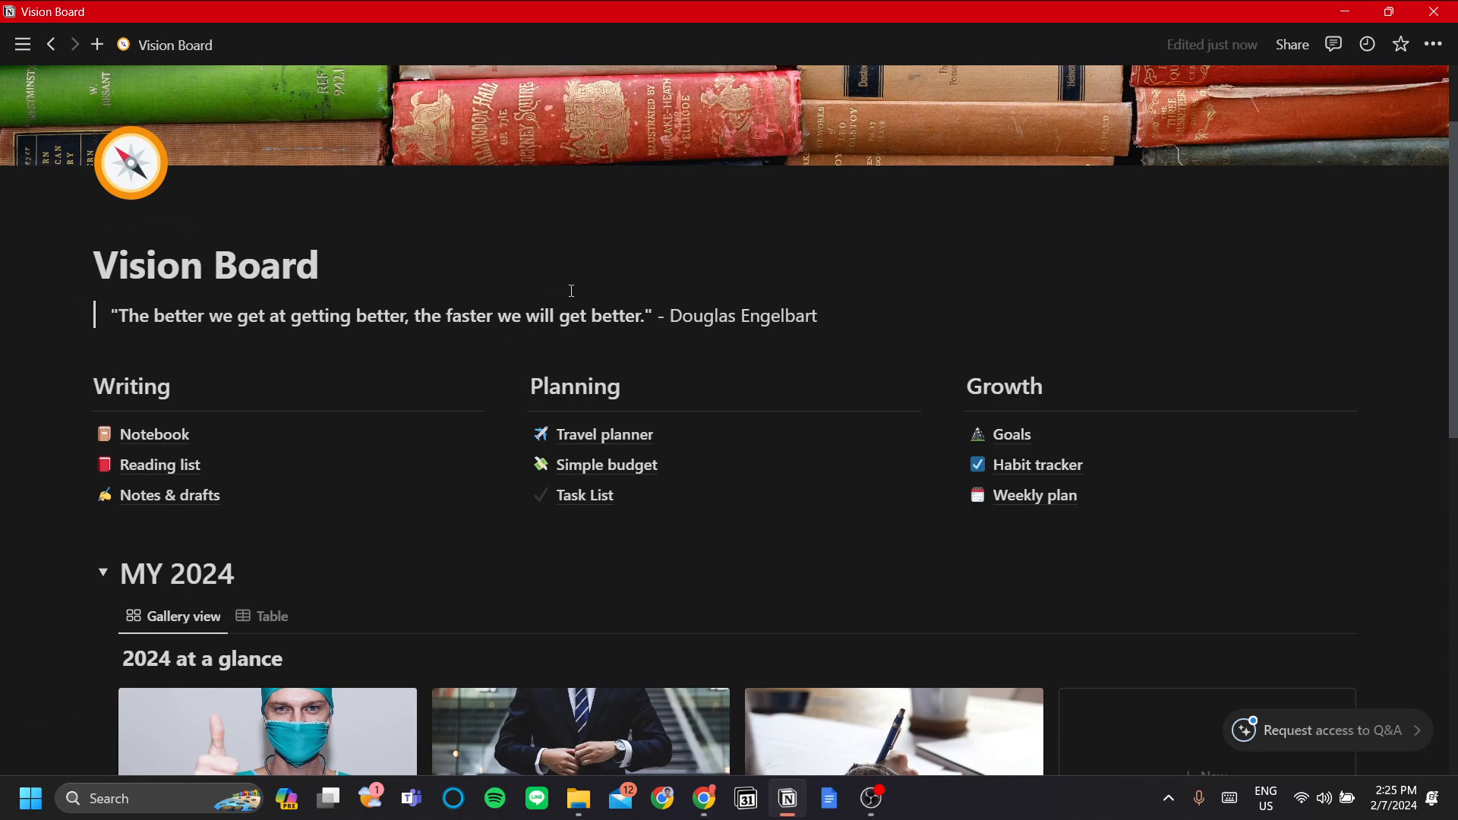
pyautogui.scroll(-1, 535, 303)
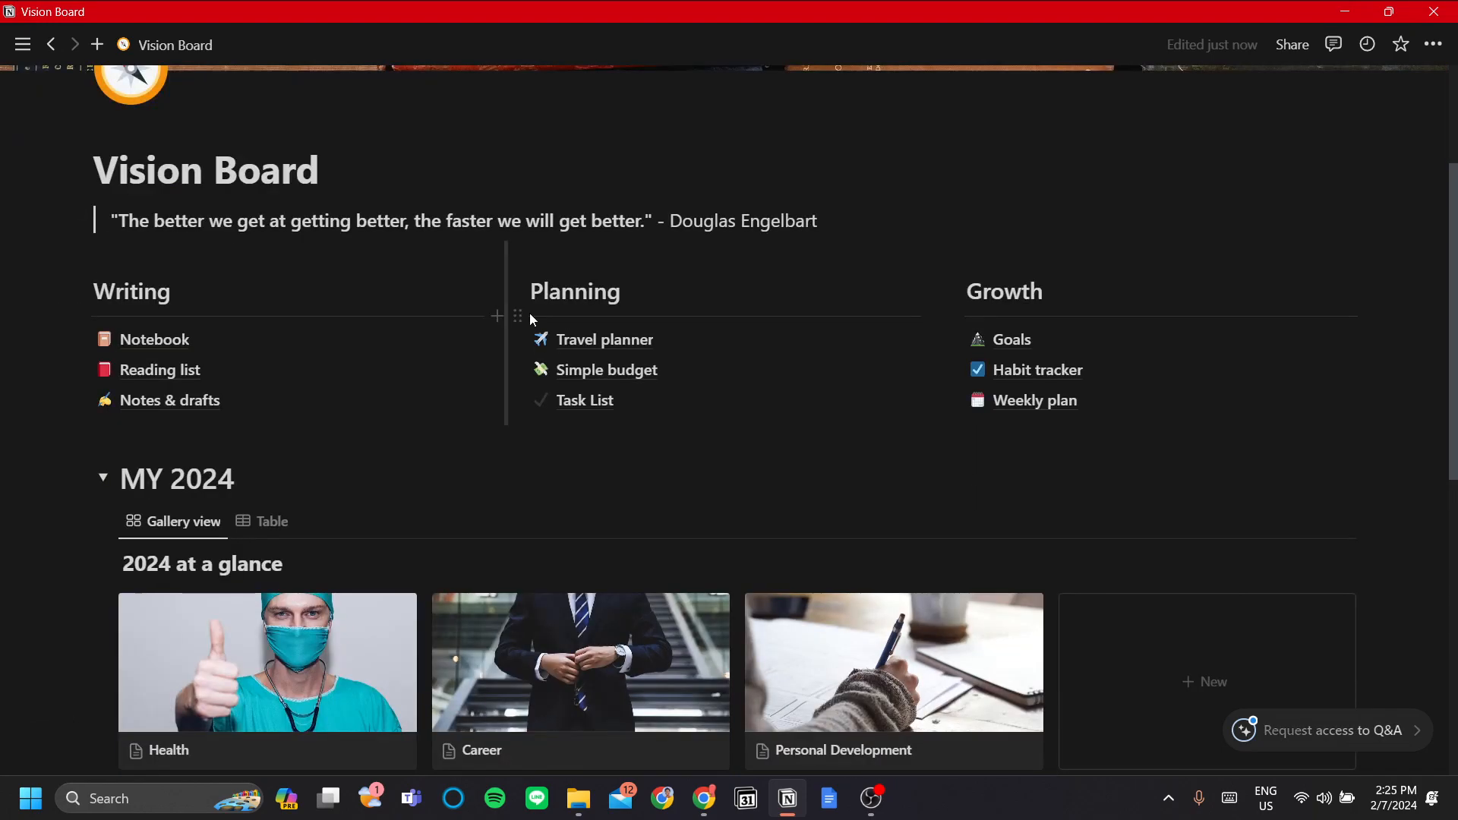
pyautogui.scroll(1, 495, 316)
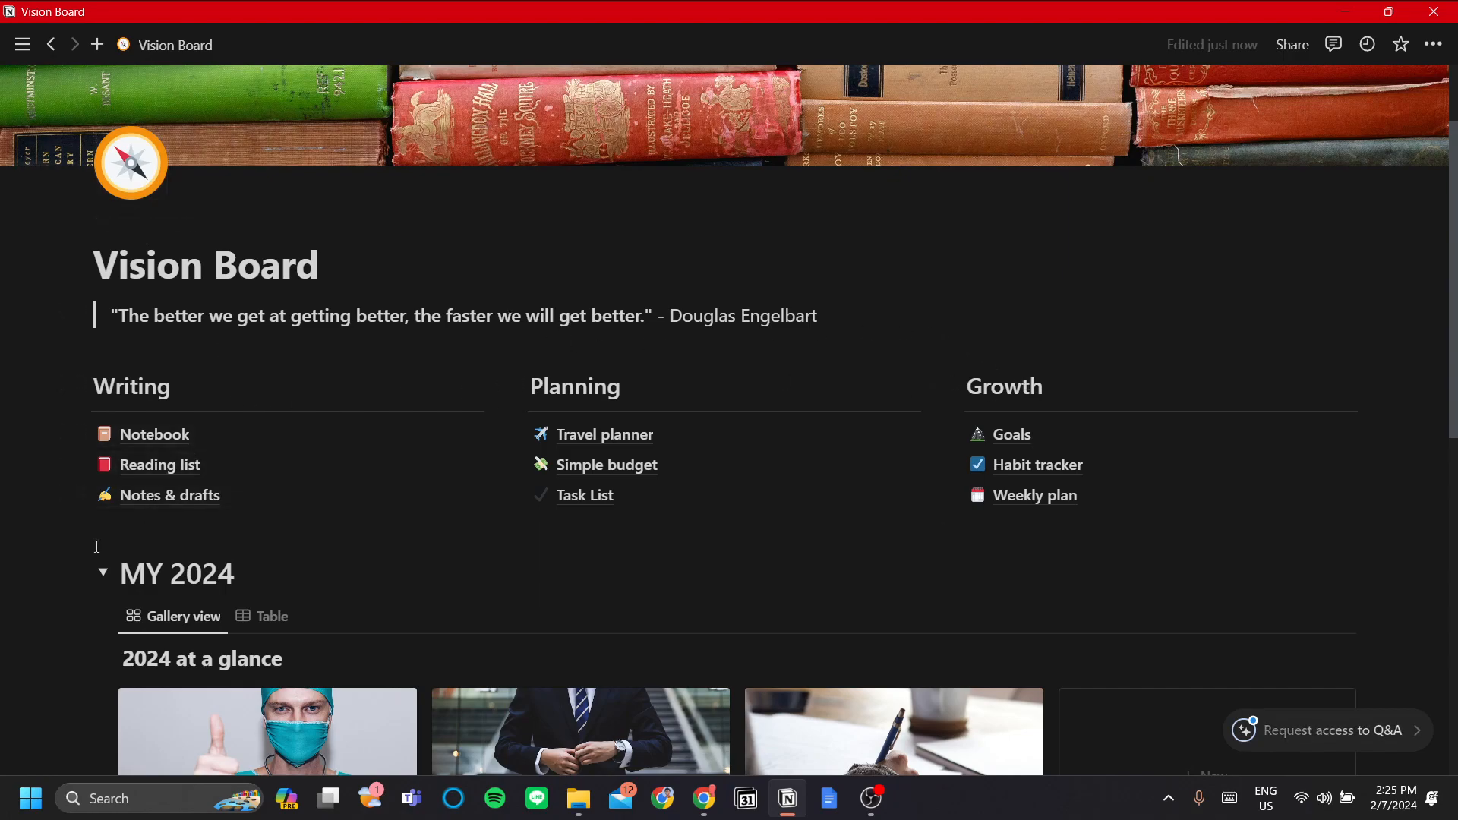
# Review the three link columns, the 2024 at a glance gallery and the My 2024 goals table
pyautogui.moveTo(275, 534); pyautogui.dragTo(1290, 363)
pyautogui.click(1077, 280)
pyautogui.scroll(-3, 934, 495)
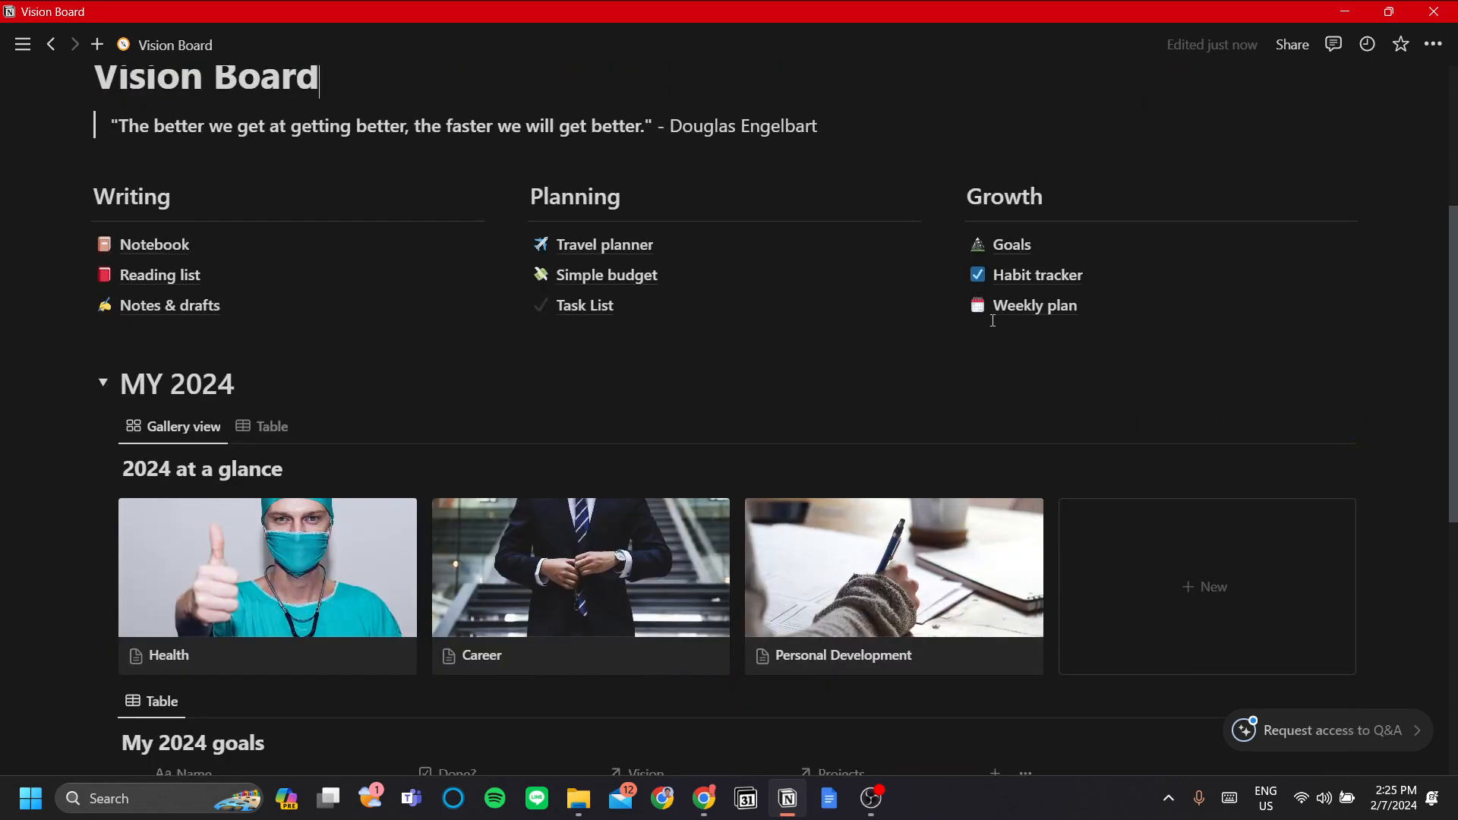
pyautogui.scroll(-1, 759, 369)
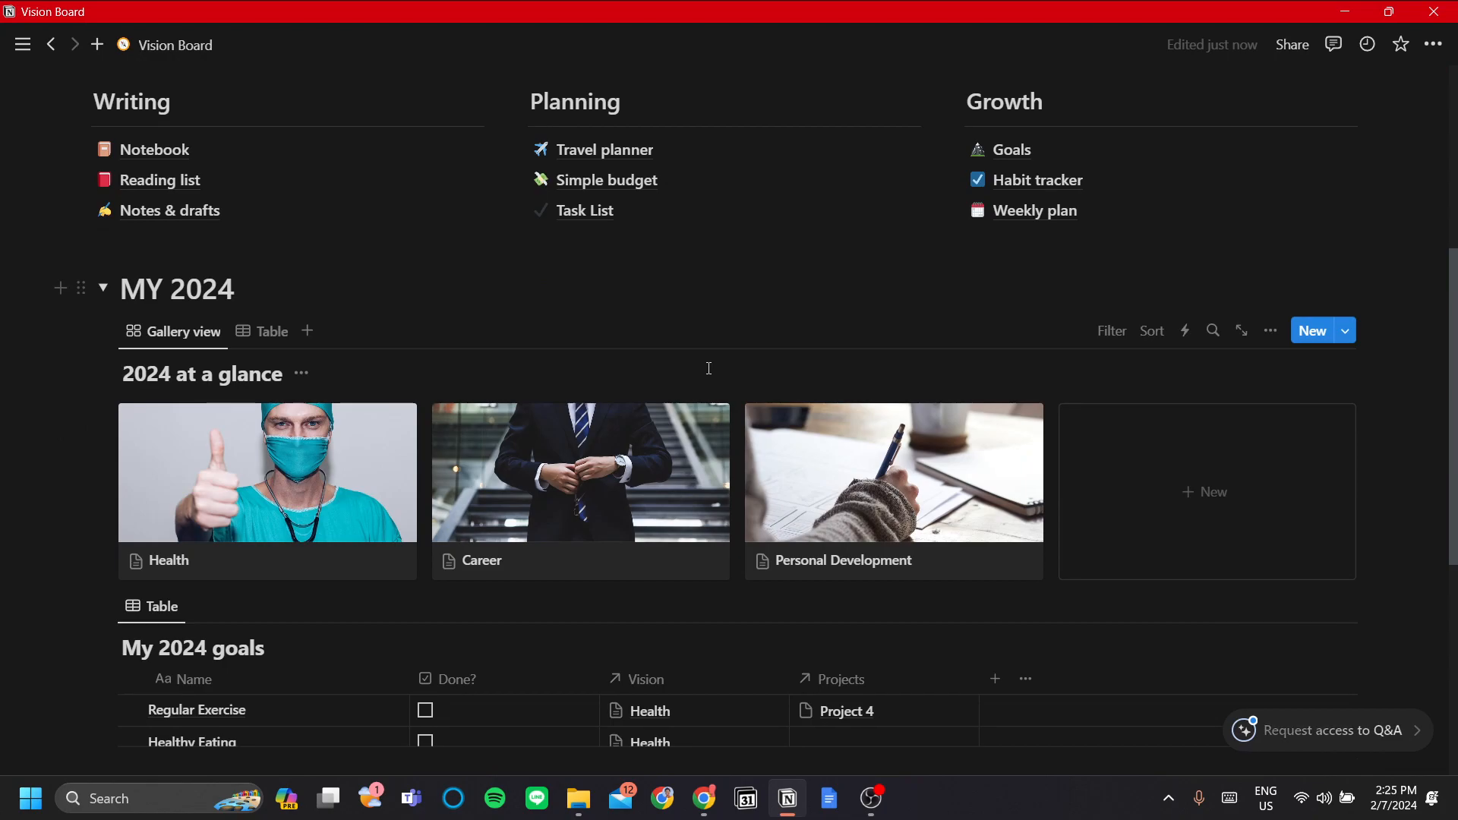
pyautogui.scroll(-1, 683, 357)
pyautogui.scroll(-1, 395, 357)
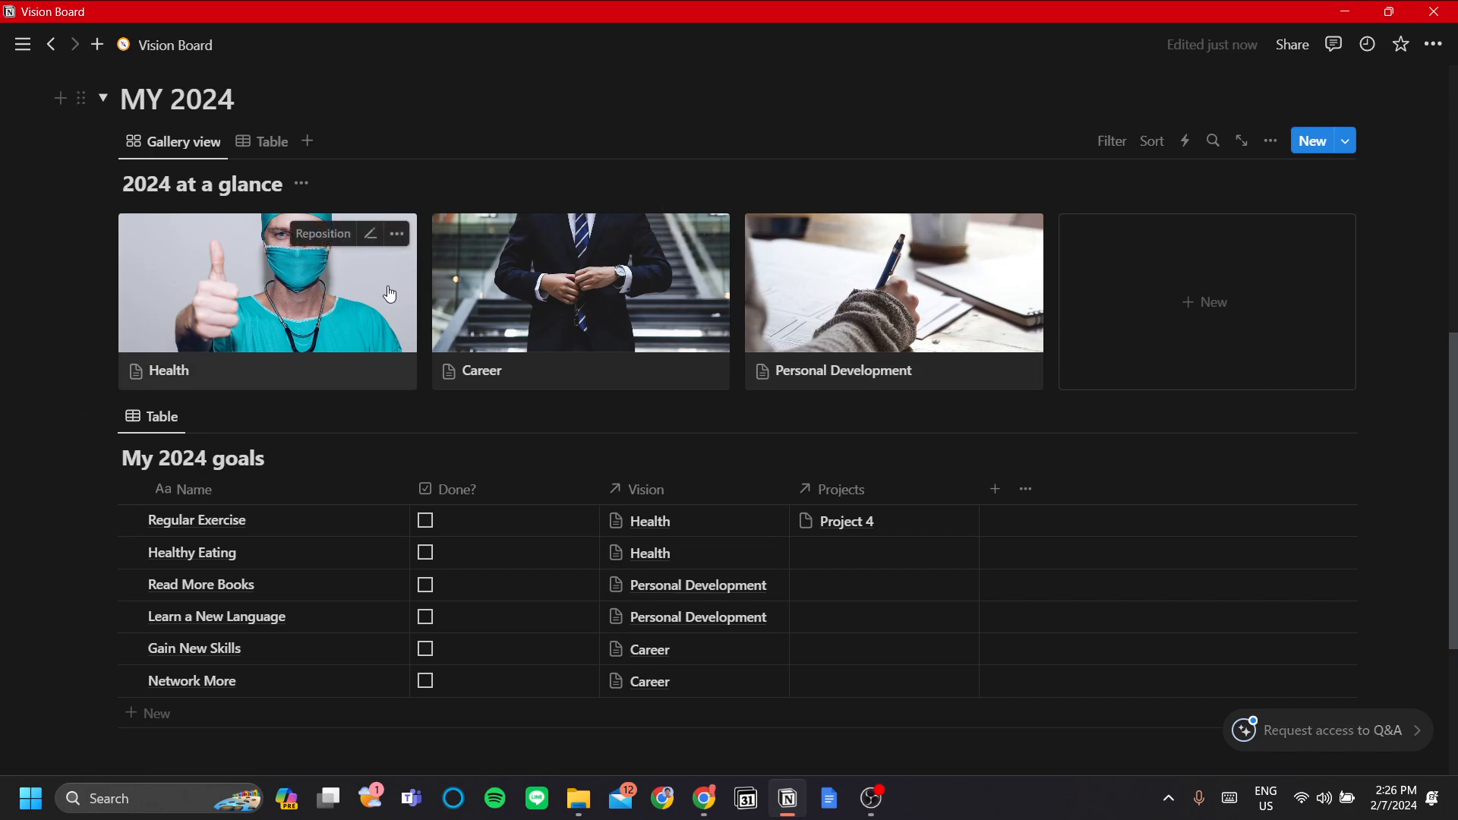
# Open the Health card from the 2024 at a glance gallery, read its properties and project plans, and close it
pyautogui.click(365, 303)
pyautogui.scroll(-4, 589, 319)
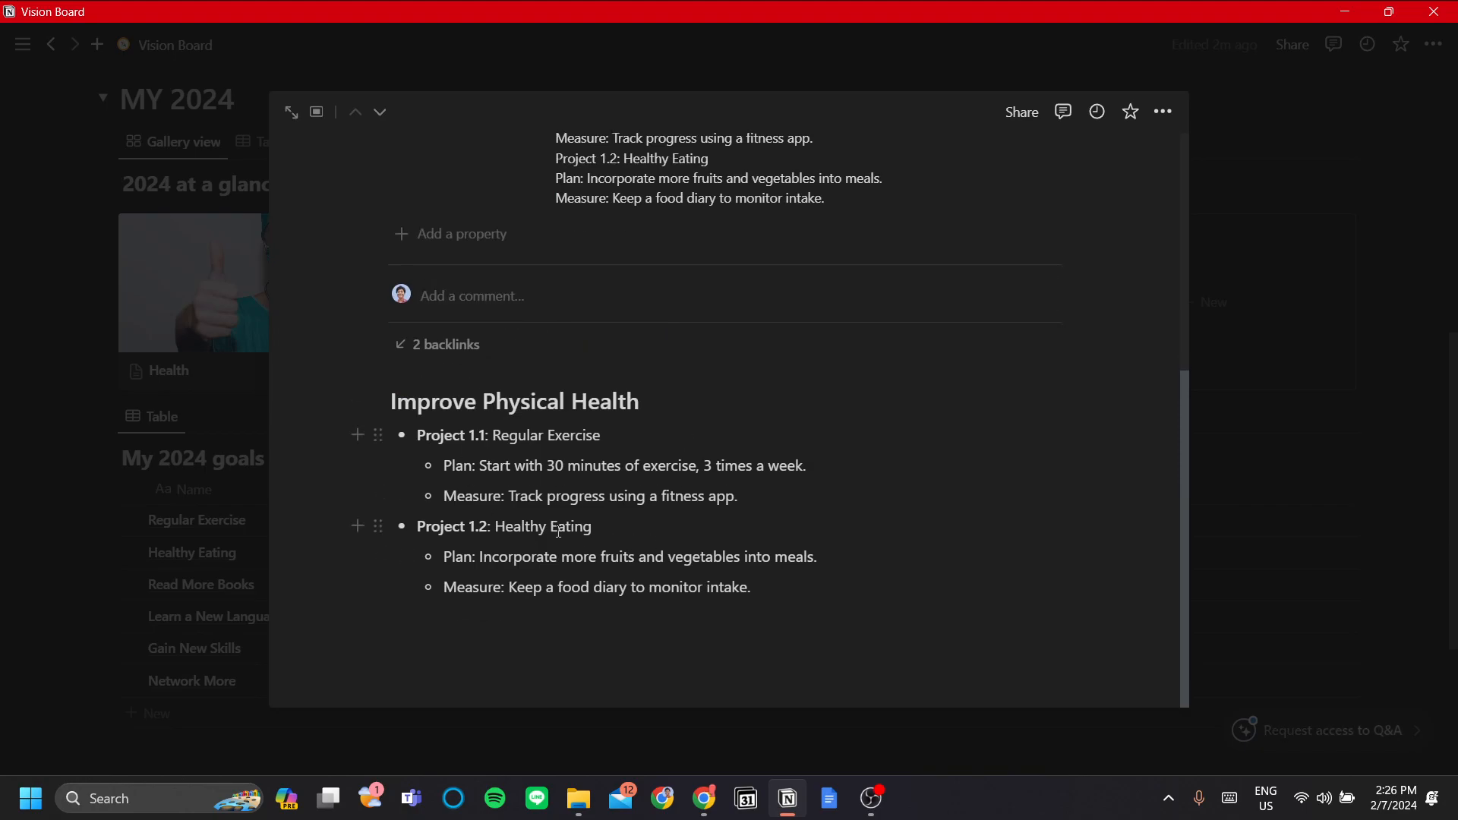
pyautogui.scroll(3, 708, 489)
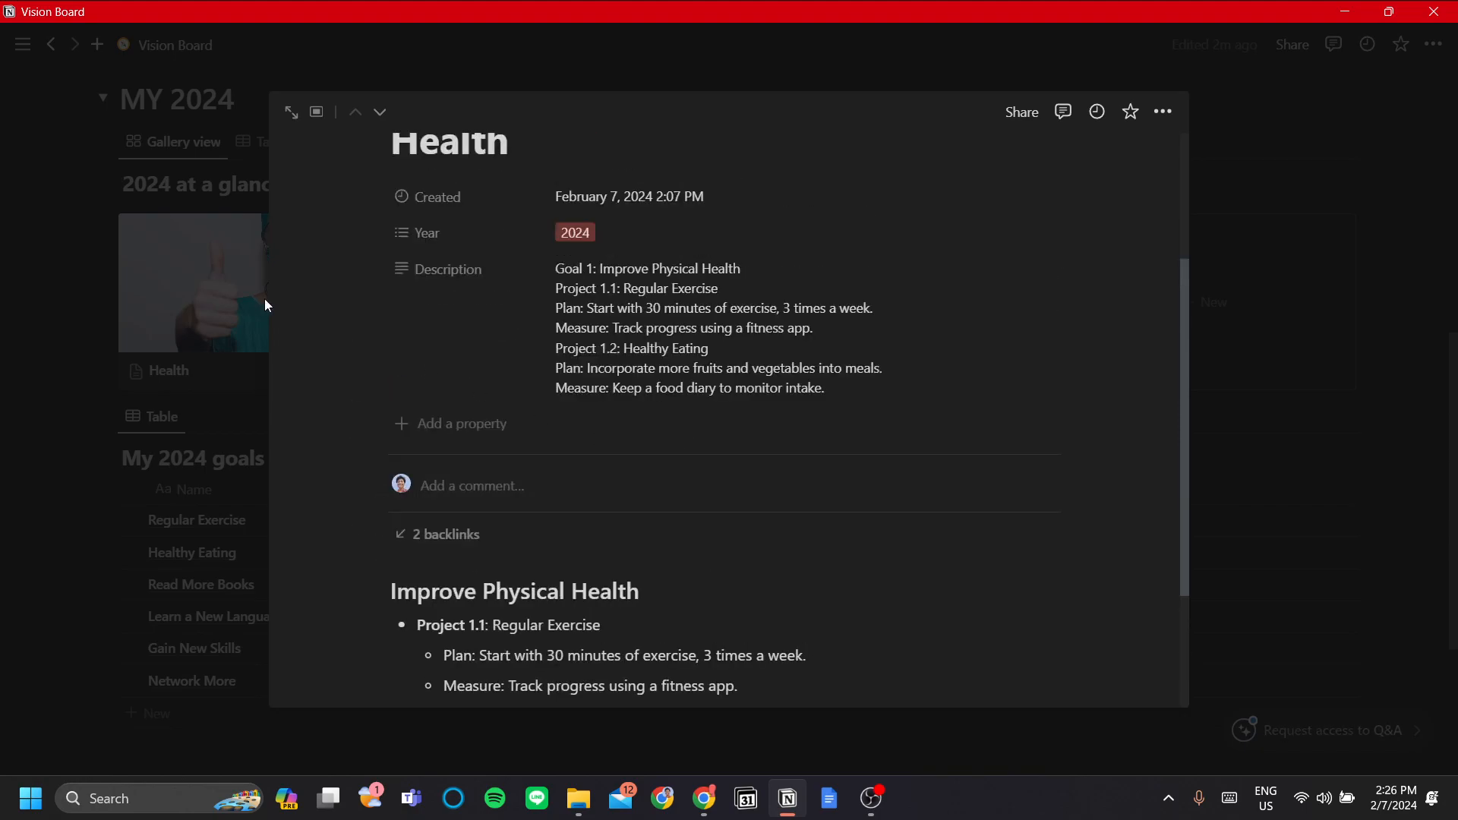
pyautogui.click(188, 313)
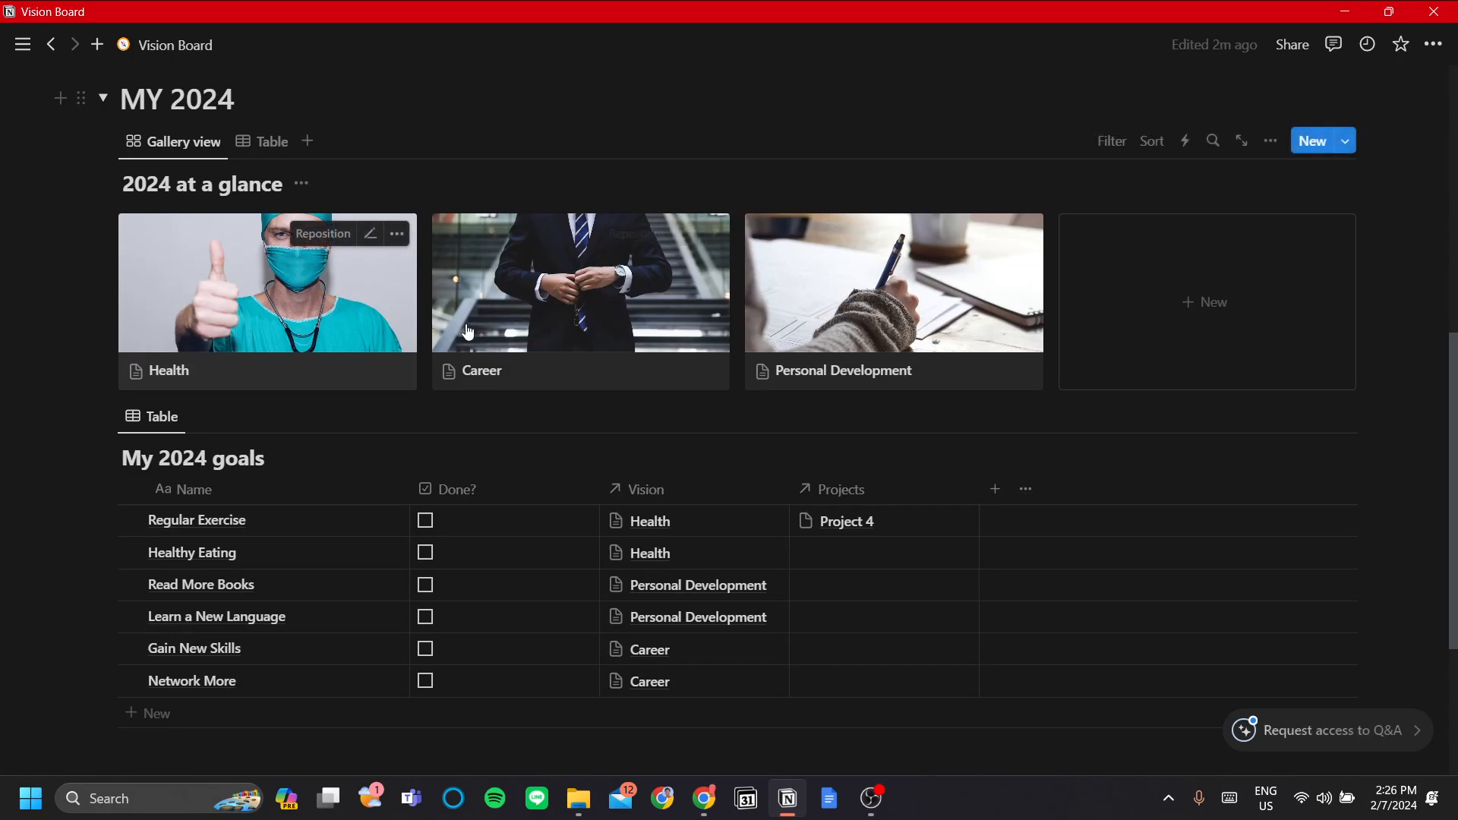
# Show 2024 at a glance as a table, read the goal descriptions, and return to the gallery view
pyautogui.click(282, 145)
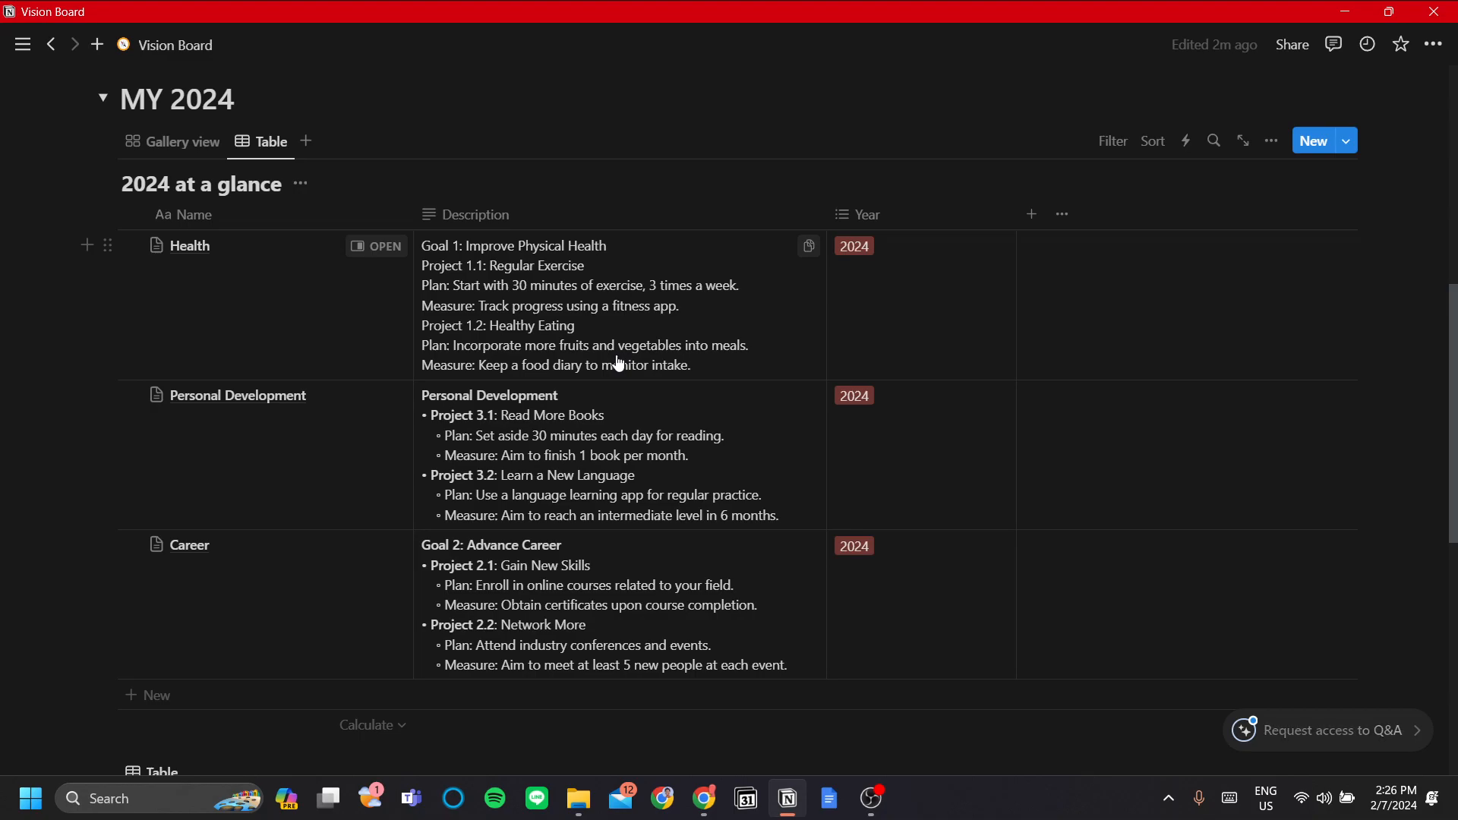
pyautogui.scroll(-1, 612, 461)
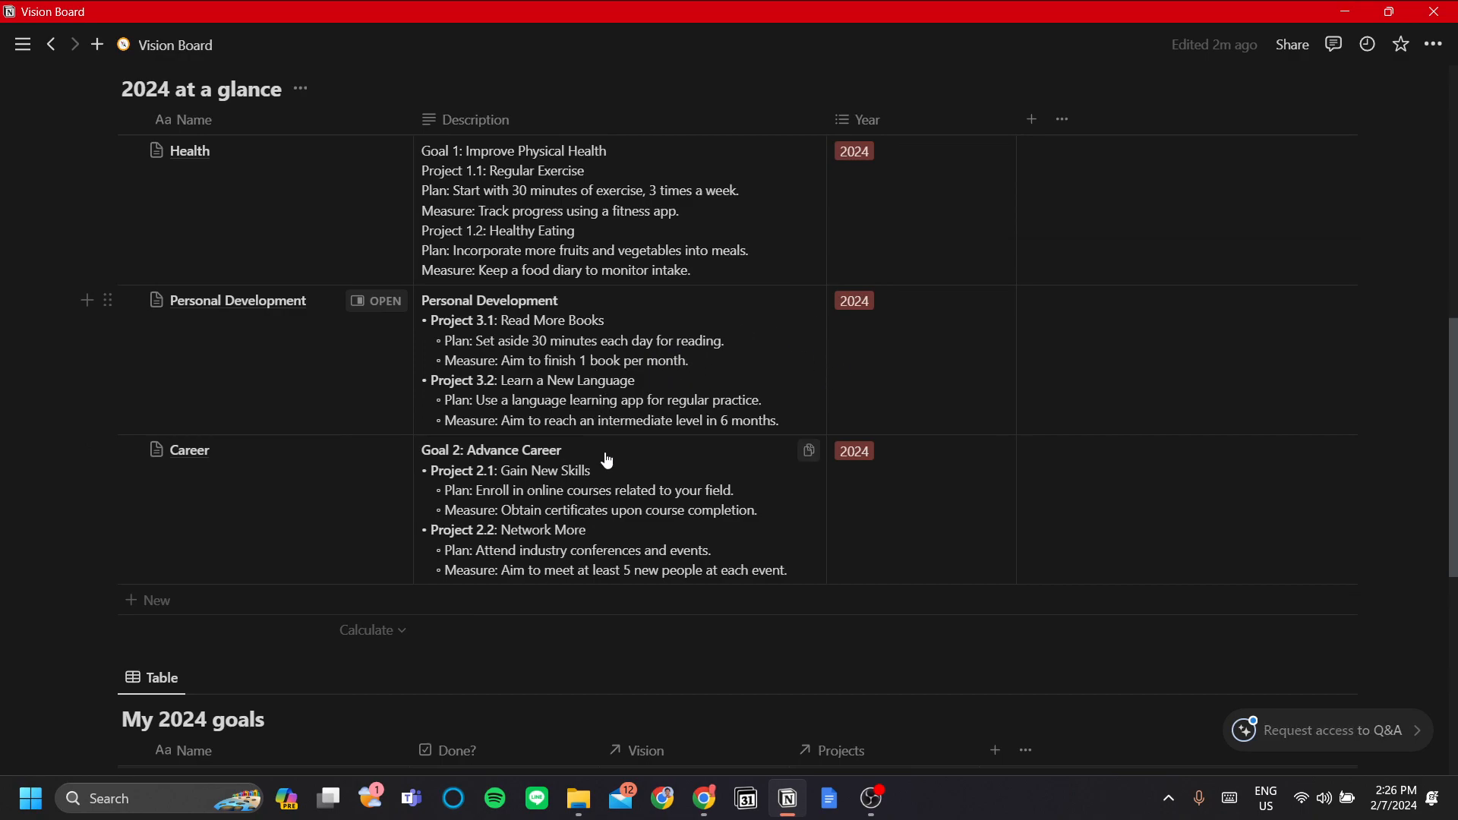
pyautogui.scroll(1, 612, 494)
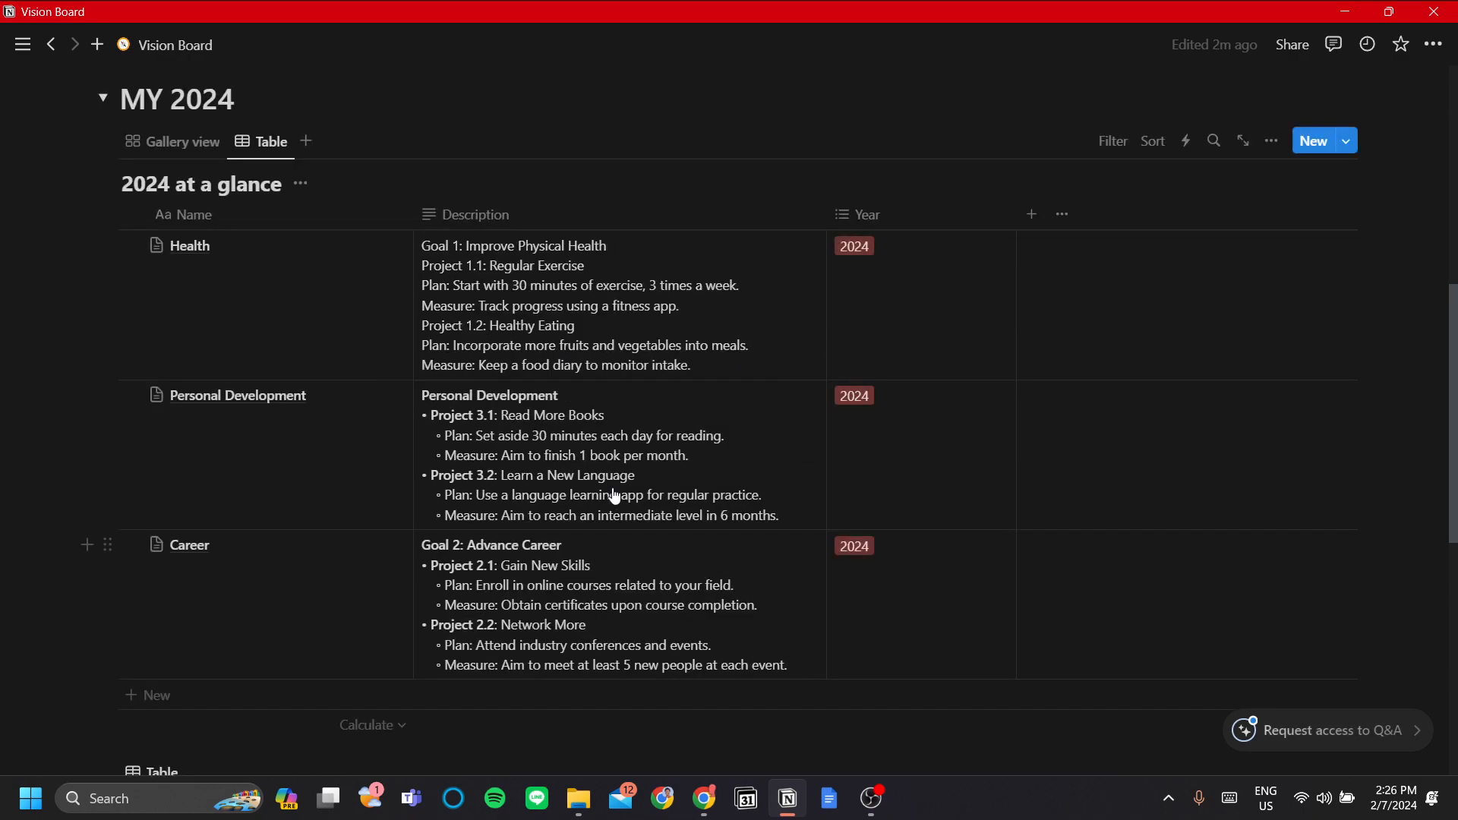
pyautogui.click(196, 156)
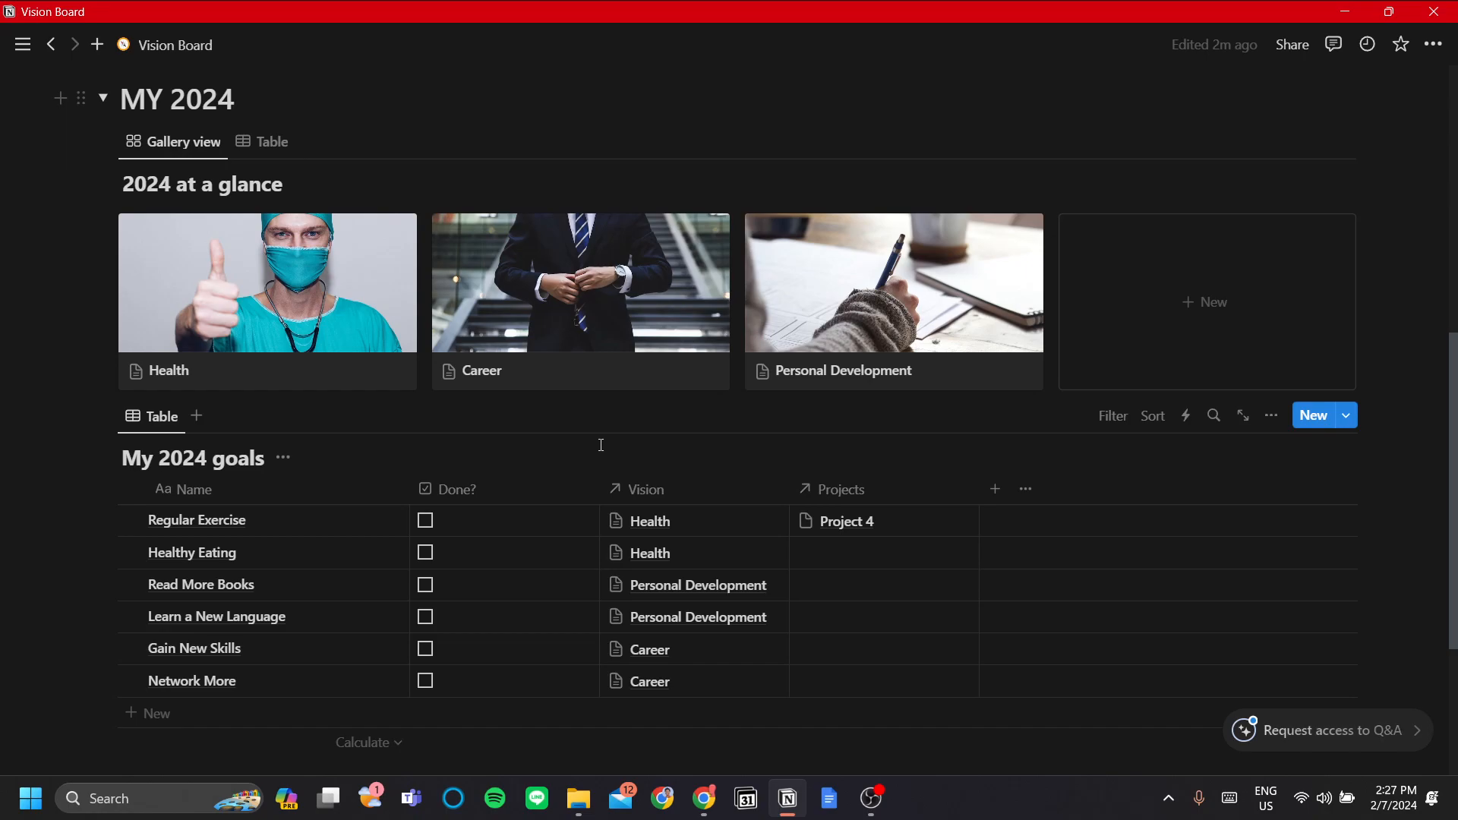
# Switch 2024 at a glance to its table view and review the My 2024 goals table below it
pyautogui.click(262, 144)
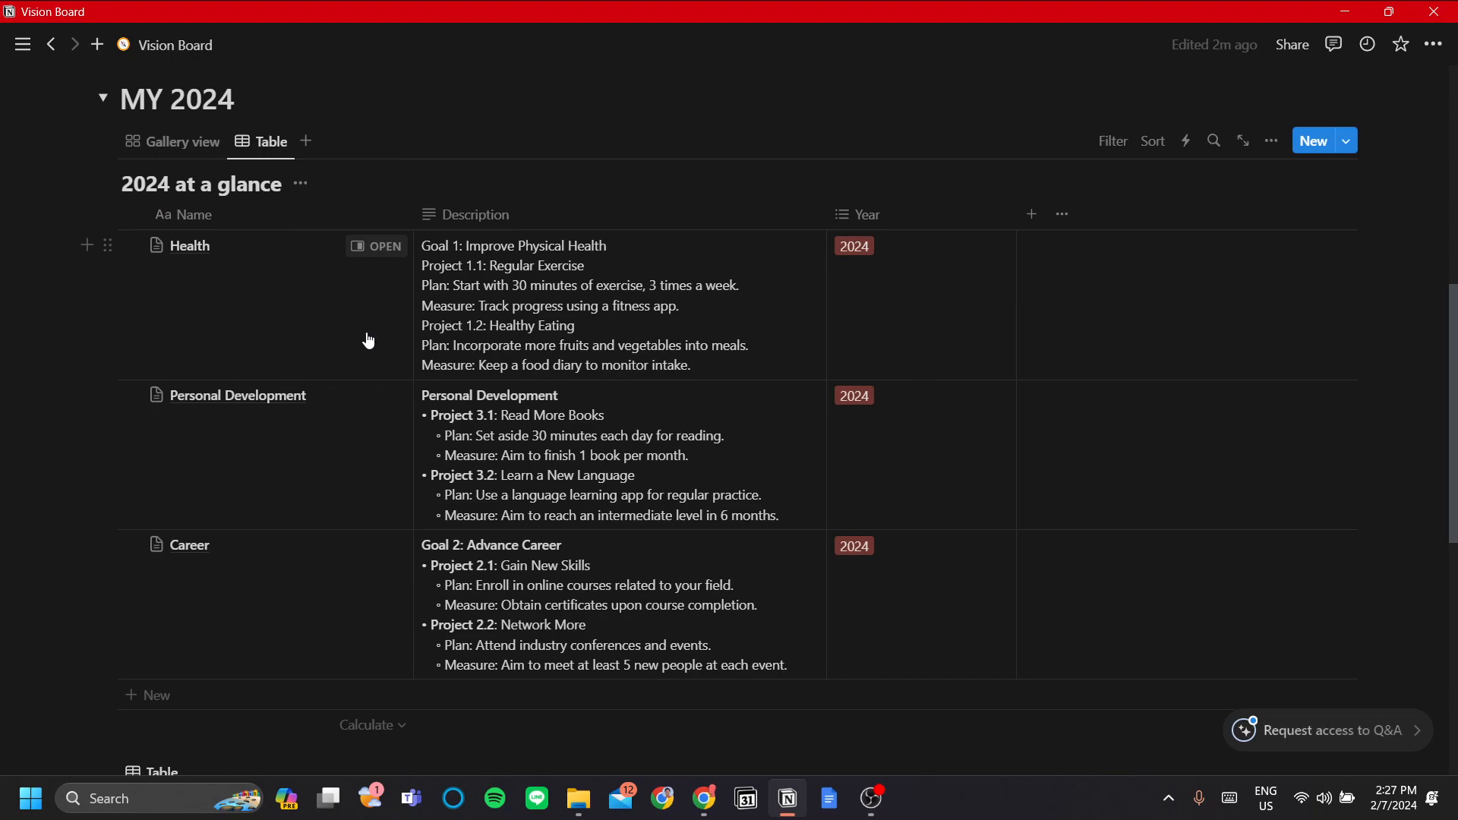
pyautogui.scroll(-1, 390, 337)
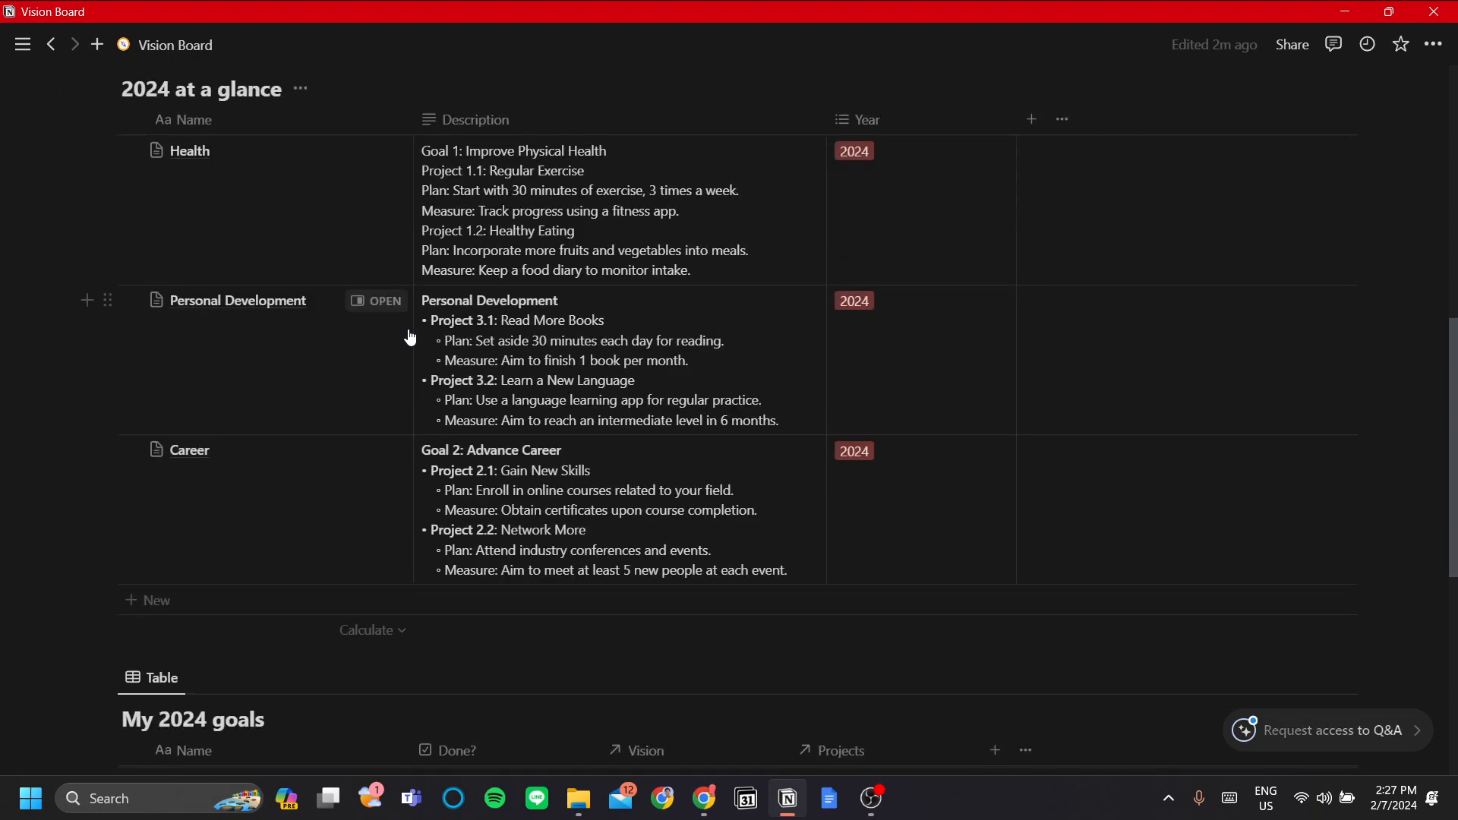
pyautogui.scroll(-1, 410, 337)
pyautogui.scroll(1, 410, 337)
pyautogui.scroll(-1, 440, 362)
pyautogui.scroll(-2, 441, 361)
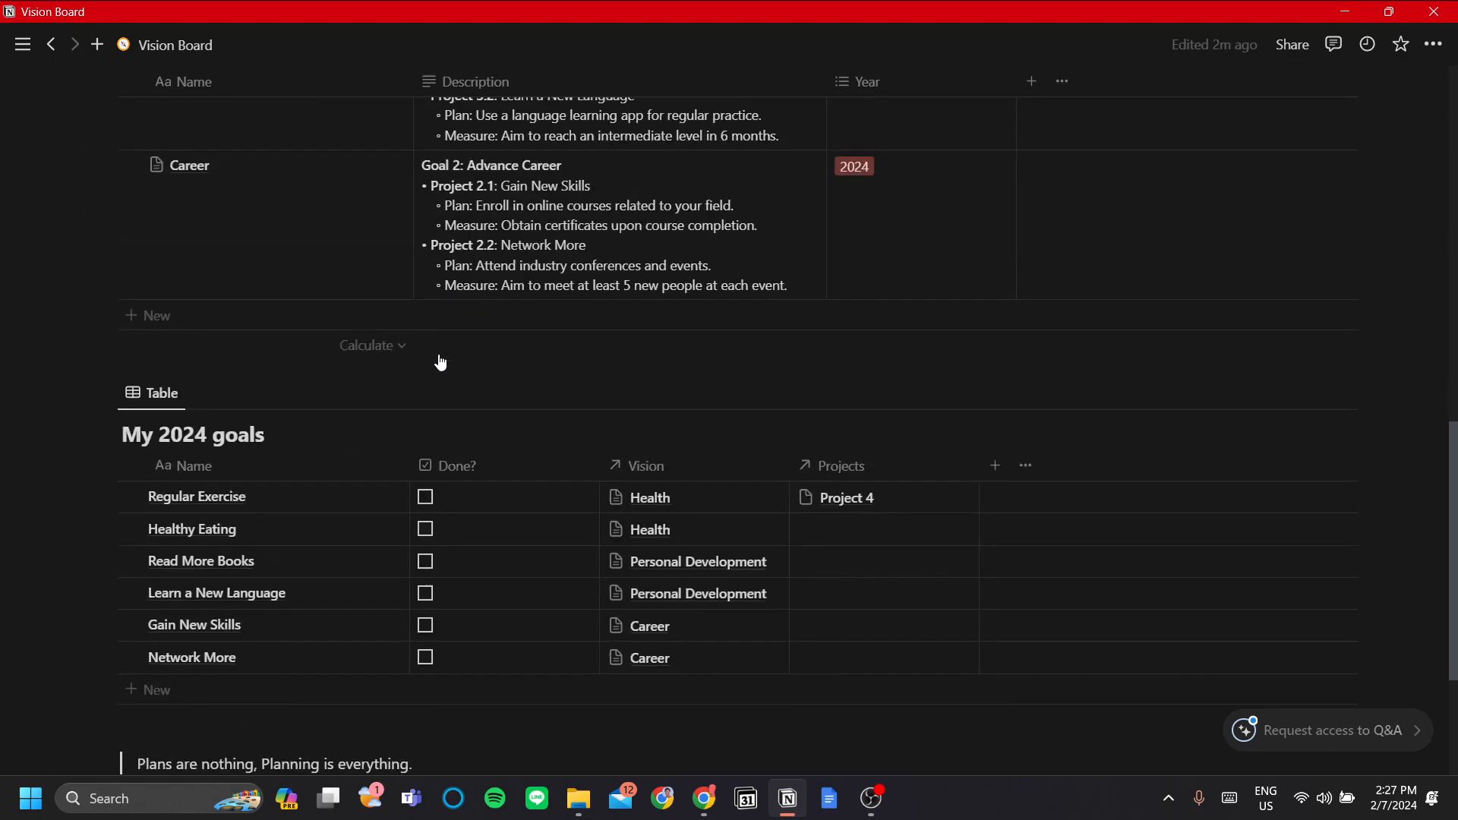
pyautogui.scroll(-1, 308, 438)
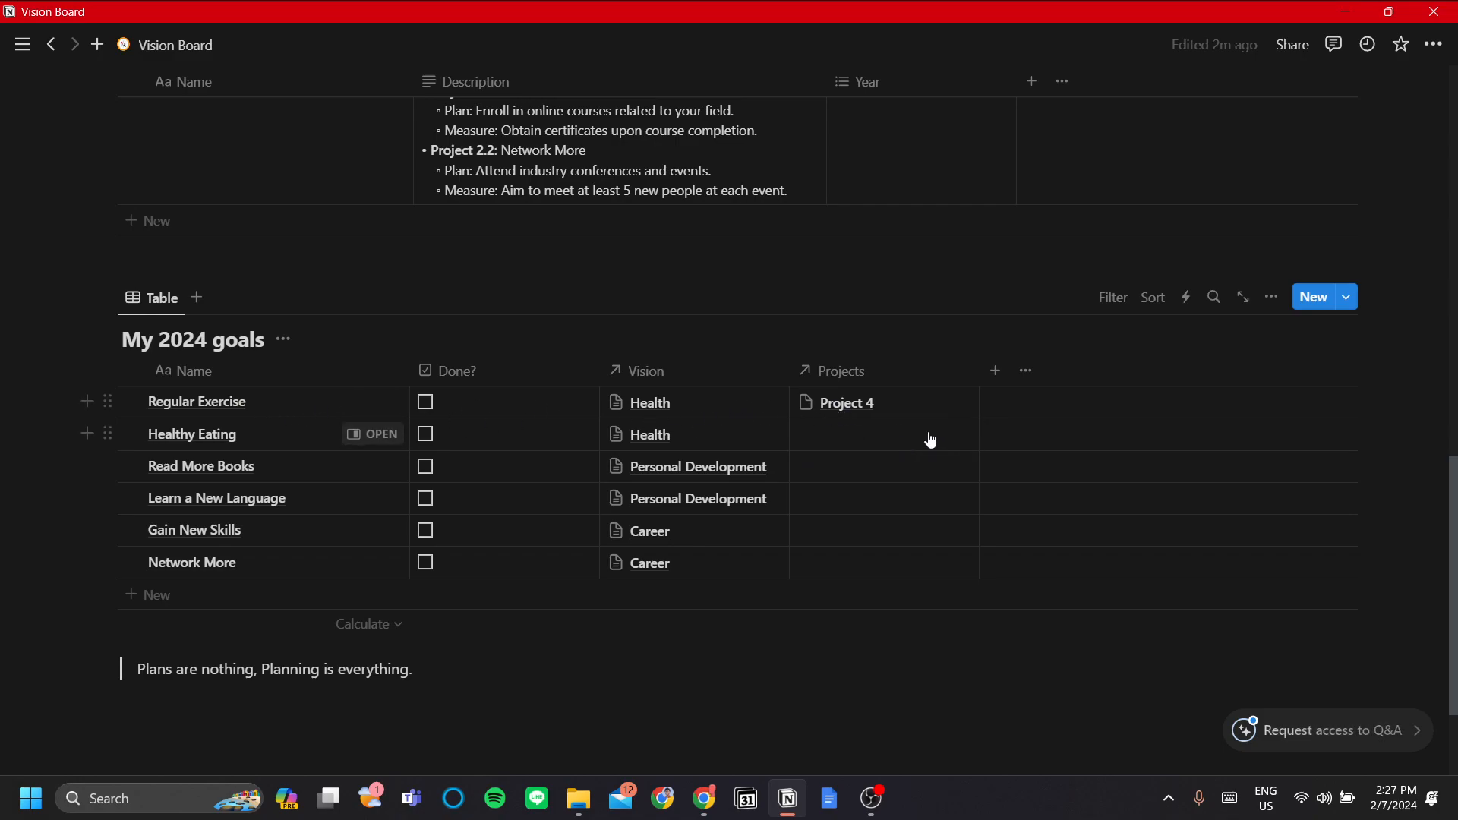
# Open the My Projects database from the Regular Exercise goal's Projects relation and examine its parent Project Dashboard page
pyautogui.click(847, 402)
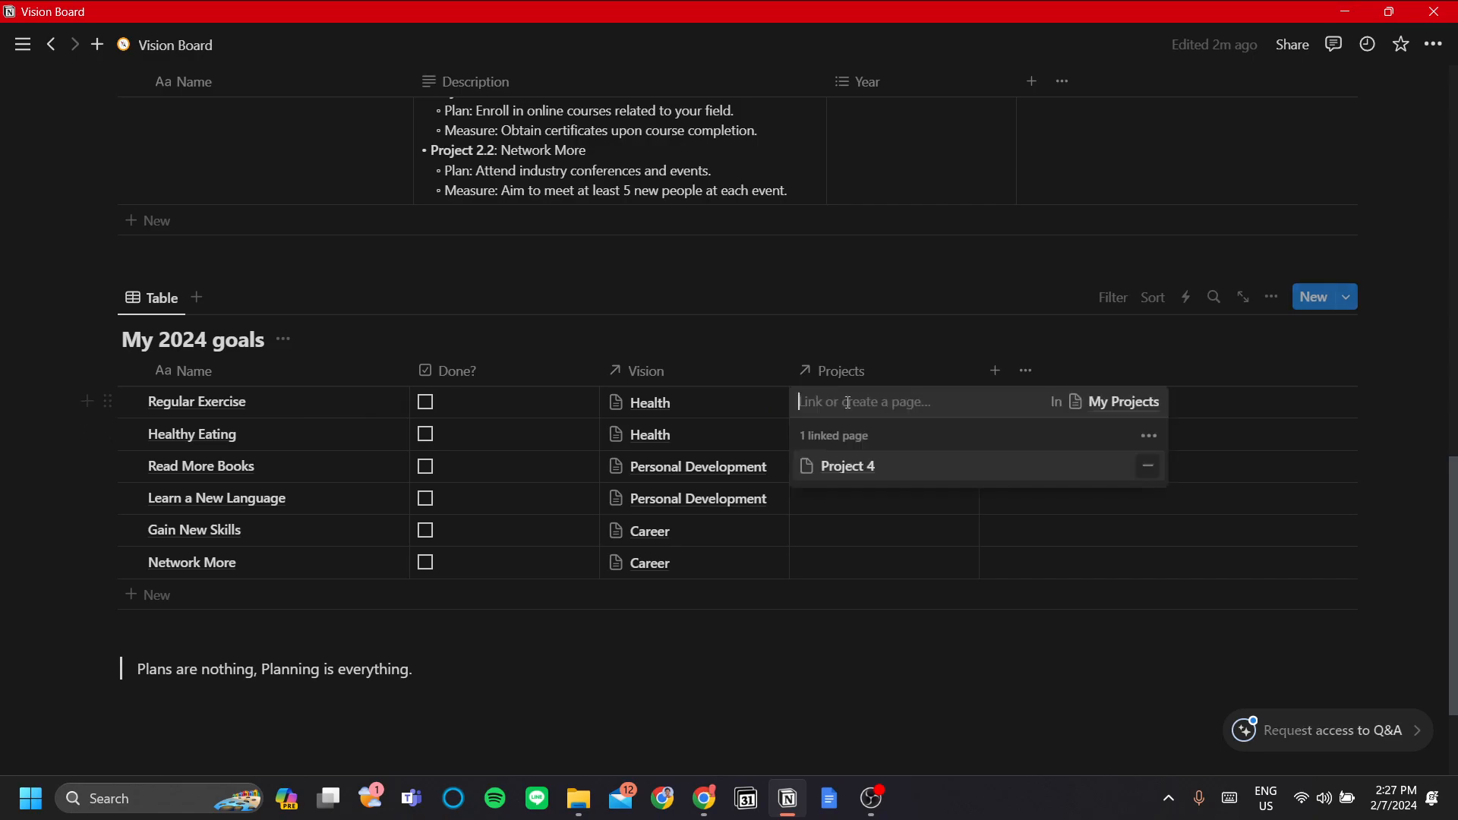
pyautogui.click(1132, 412)
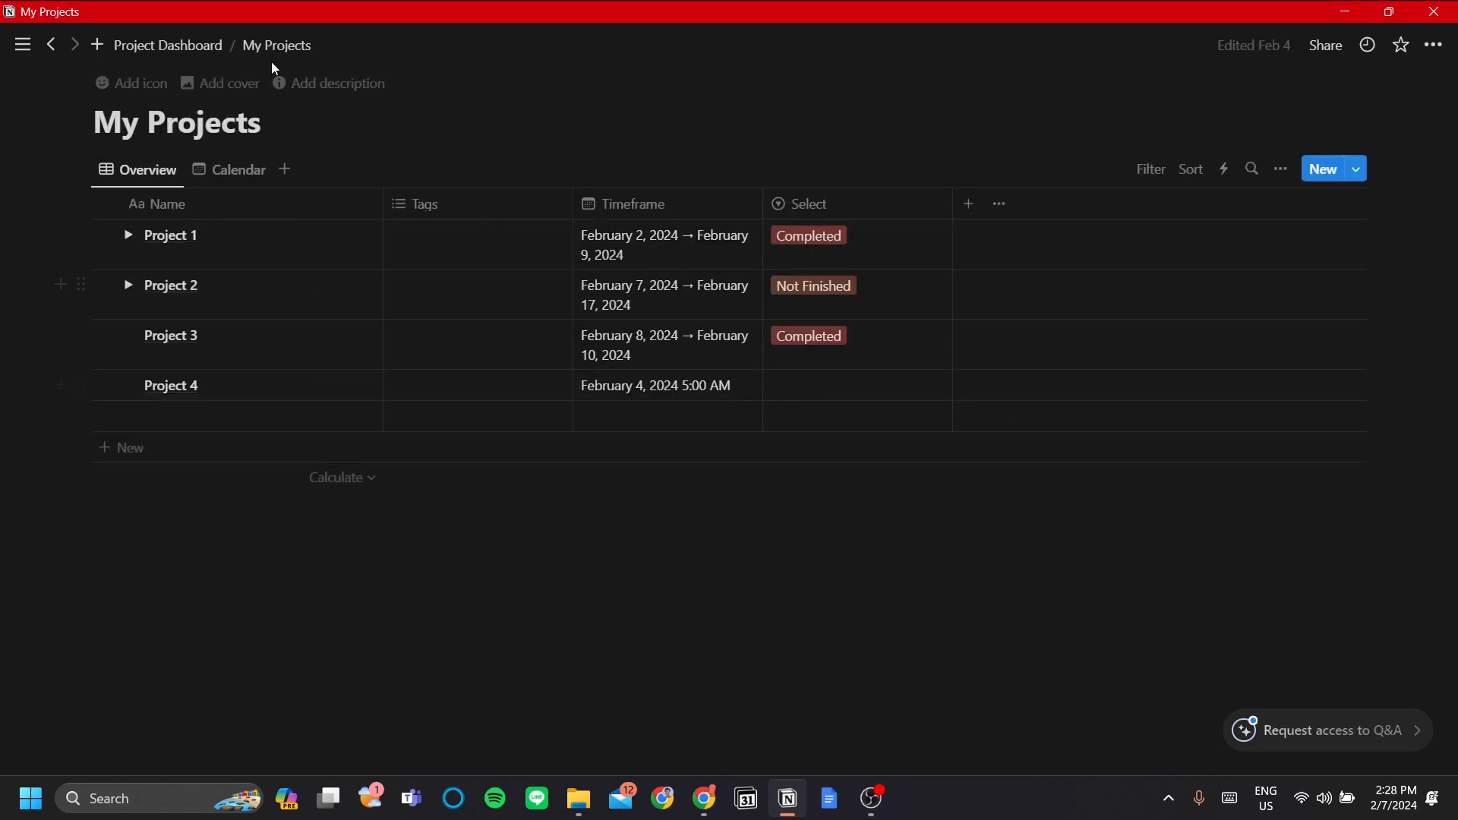
pyautogui.click(182, 47)
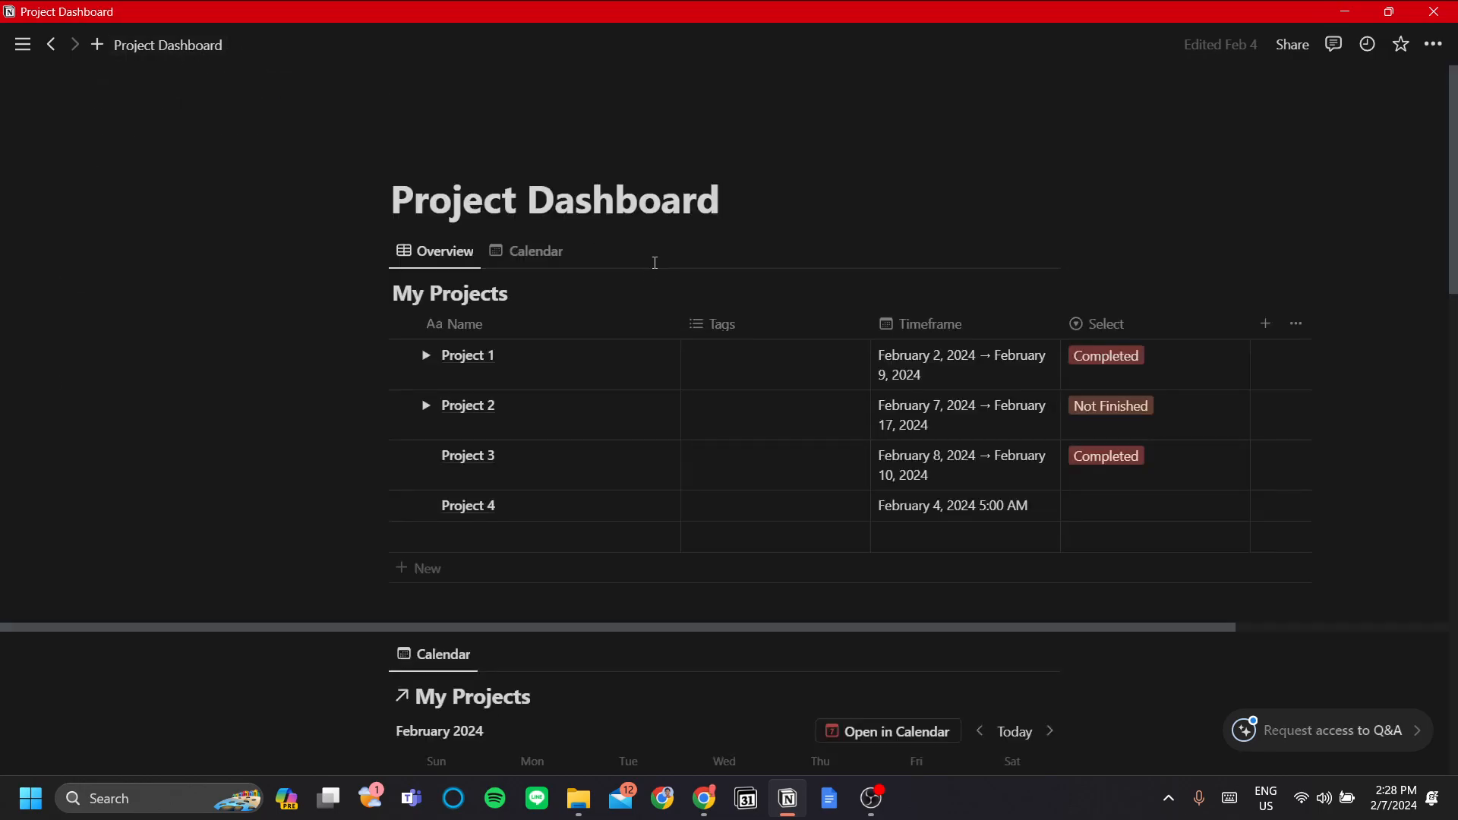
pyautogui.scroll(-5, 585, 307)
pyautogui.scroll(4, 588, 302)
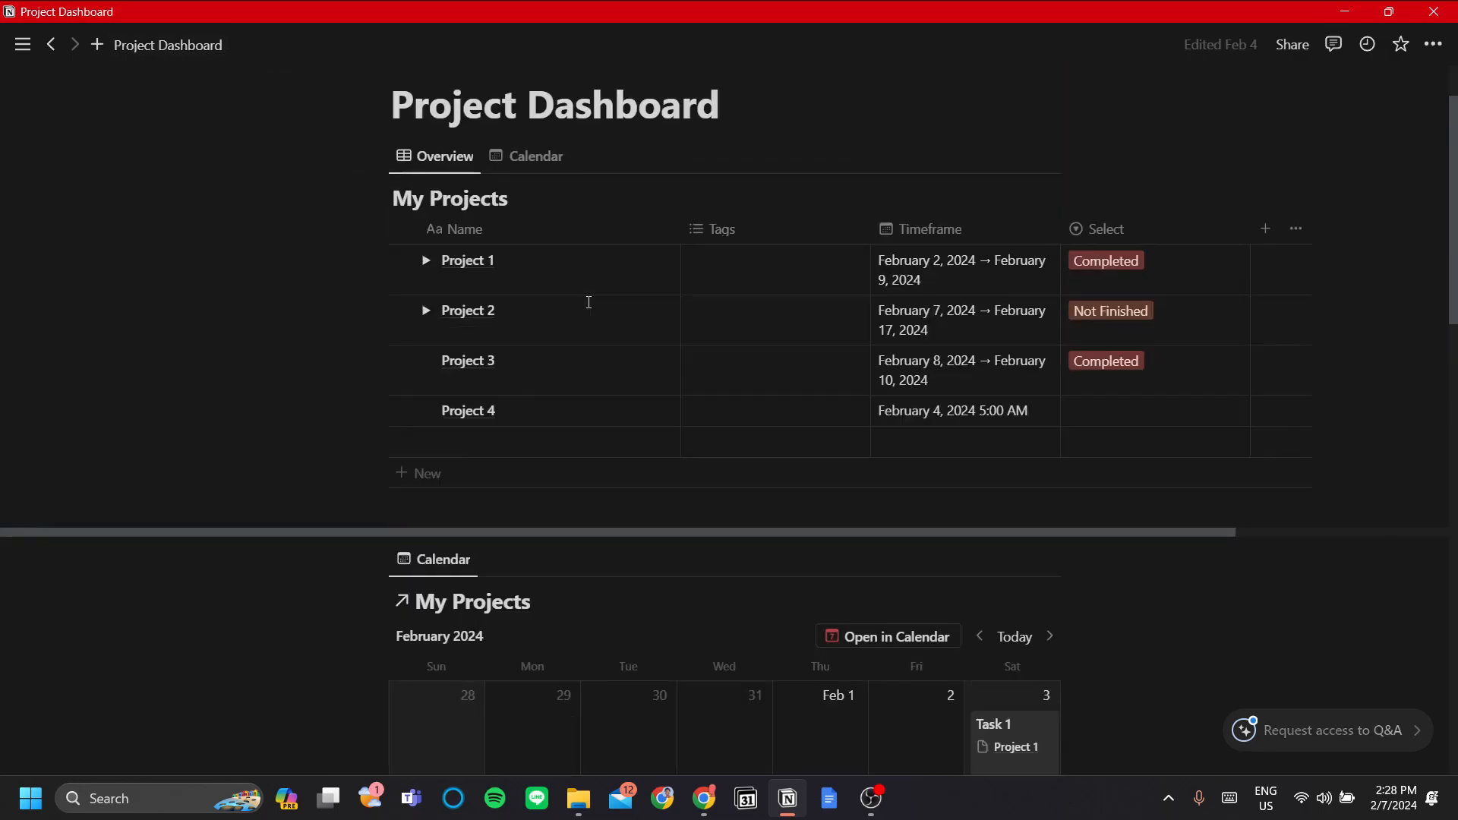
pyautogui.scroll(-6, 592, 304)
pyautogui.scroll(5, 589, 349)
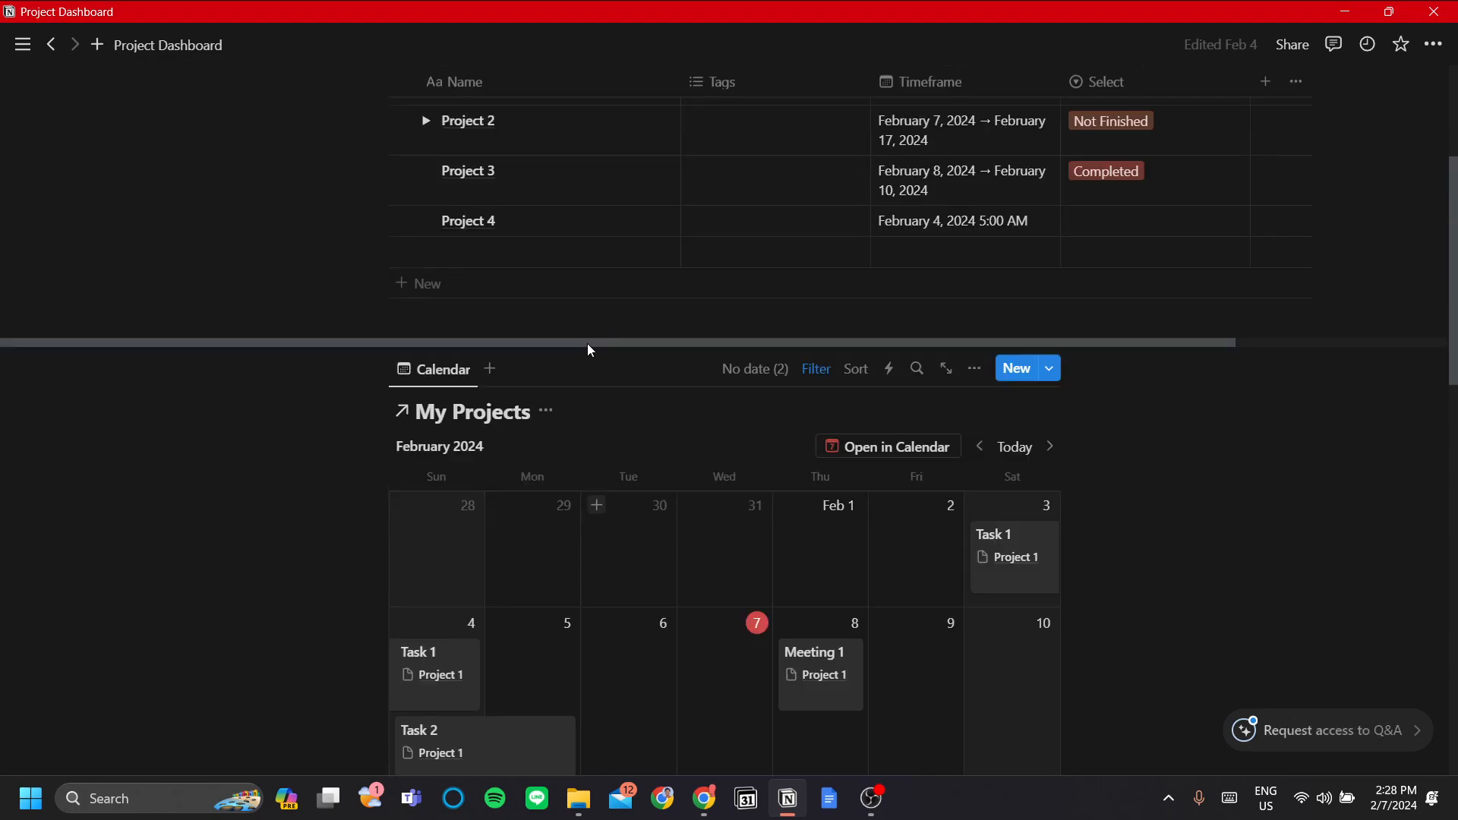
# Return to the Vision Board page and view the My 2024 goals table
pyautogui.moveTo(22, 41)
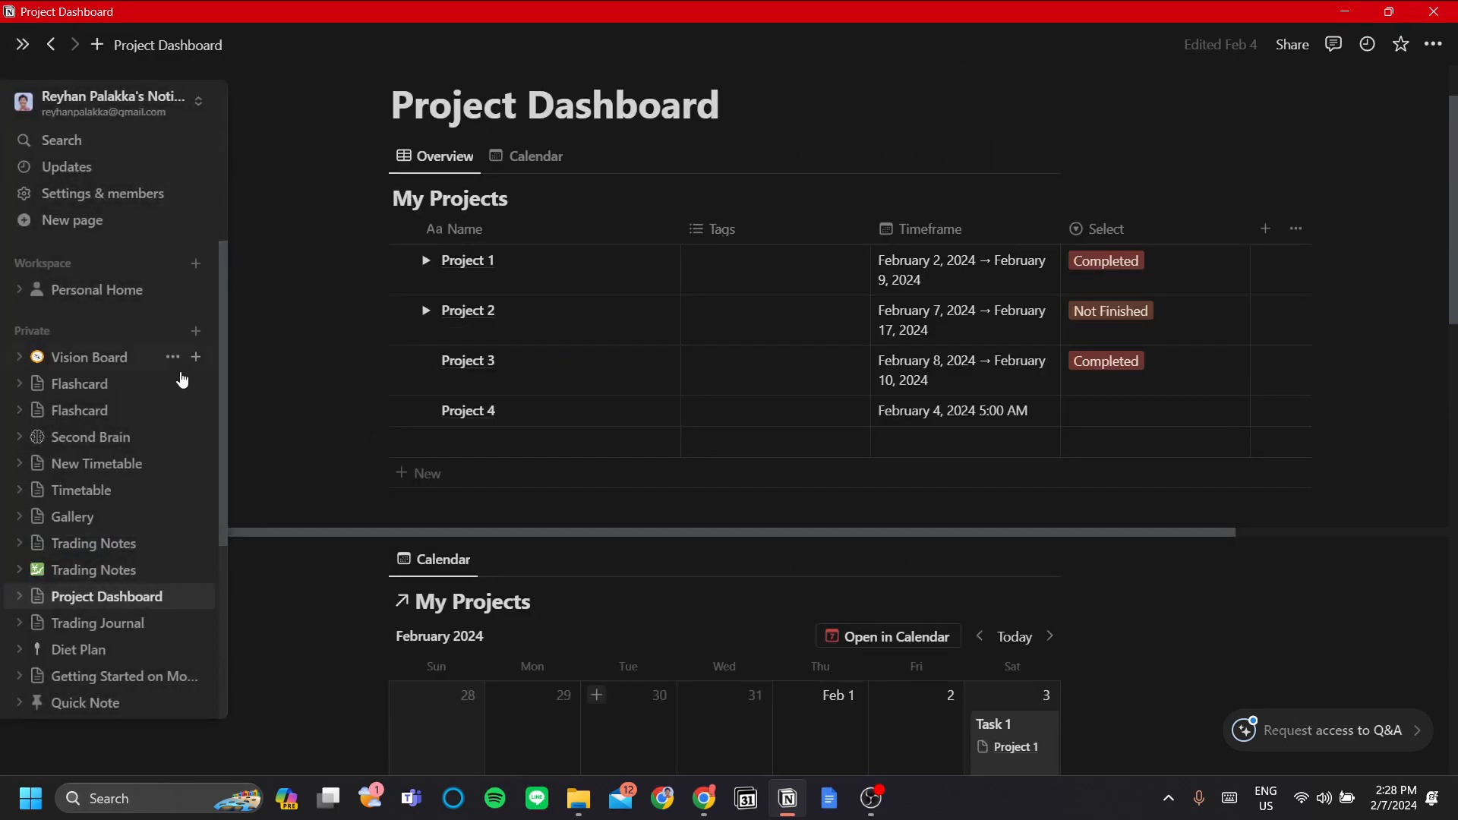
pyautogui.click(98, 358)
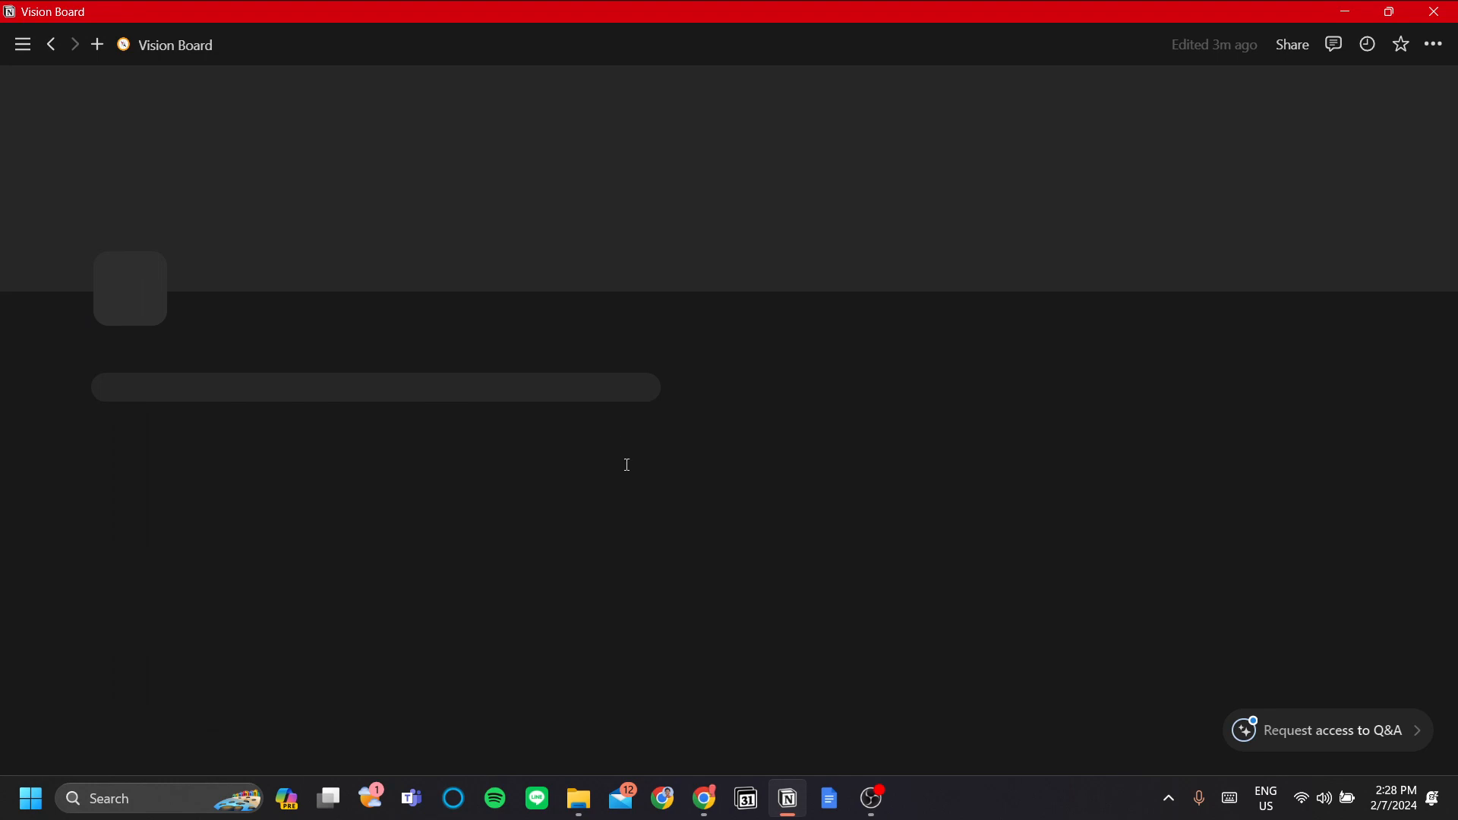
pyautogui.scroll(-8, 636, 470)
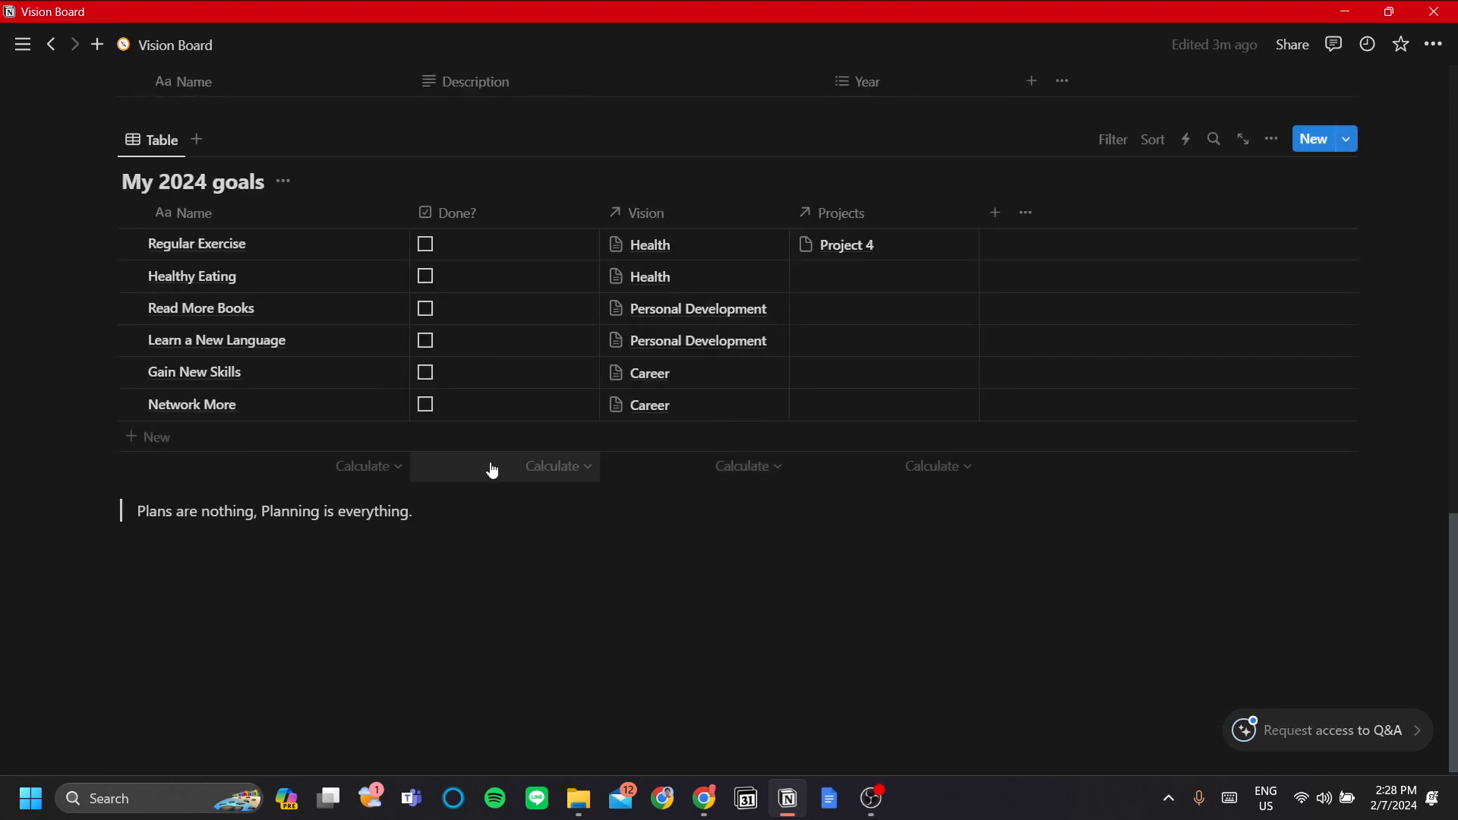
# Create a new page in the Private section
pyautogui.moveTo(16, 144)
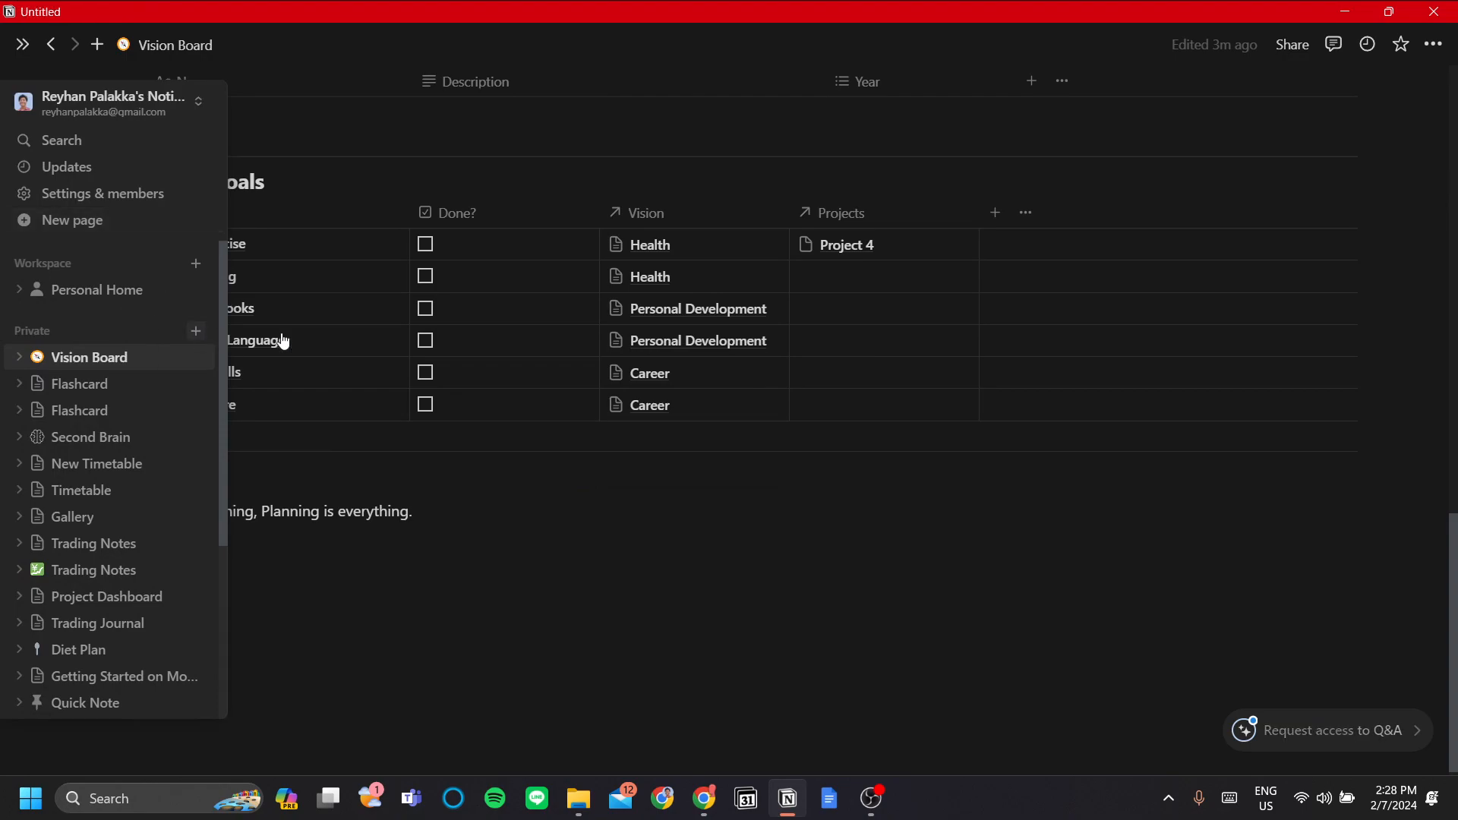
pyautogui.click(195, 331)
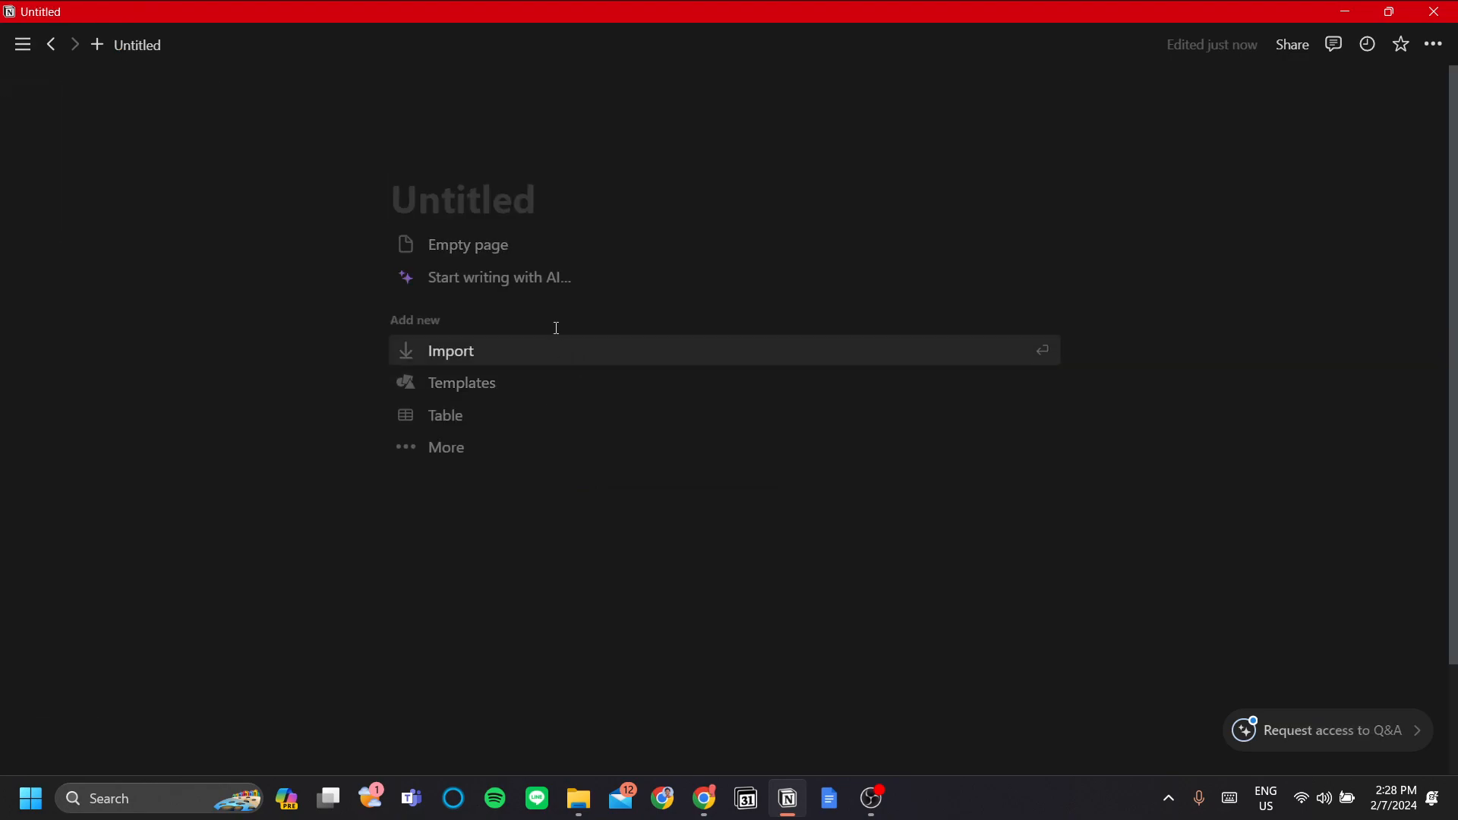
# Open the template gallery for the blank page and show the Personal category
pyautogui.click(511, 383)
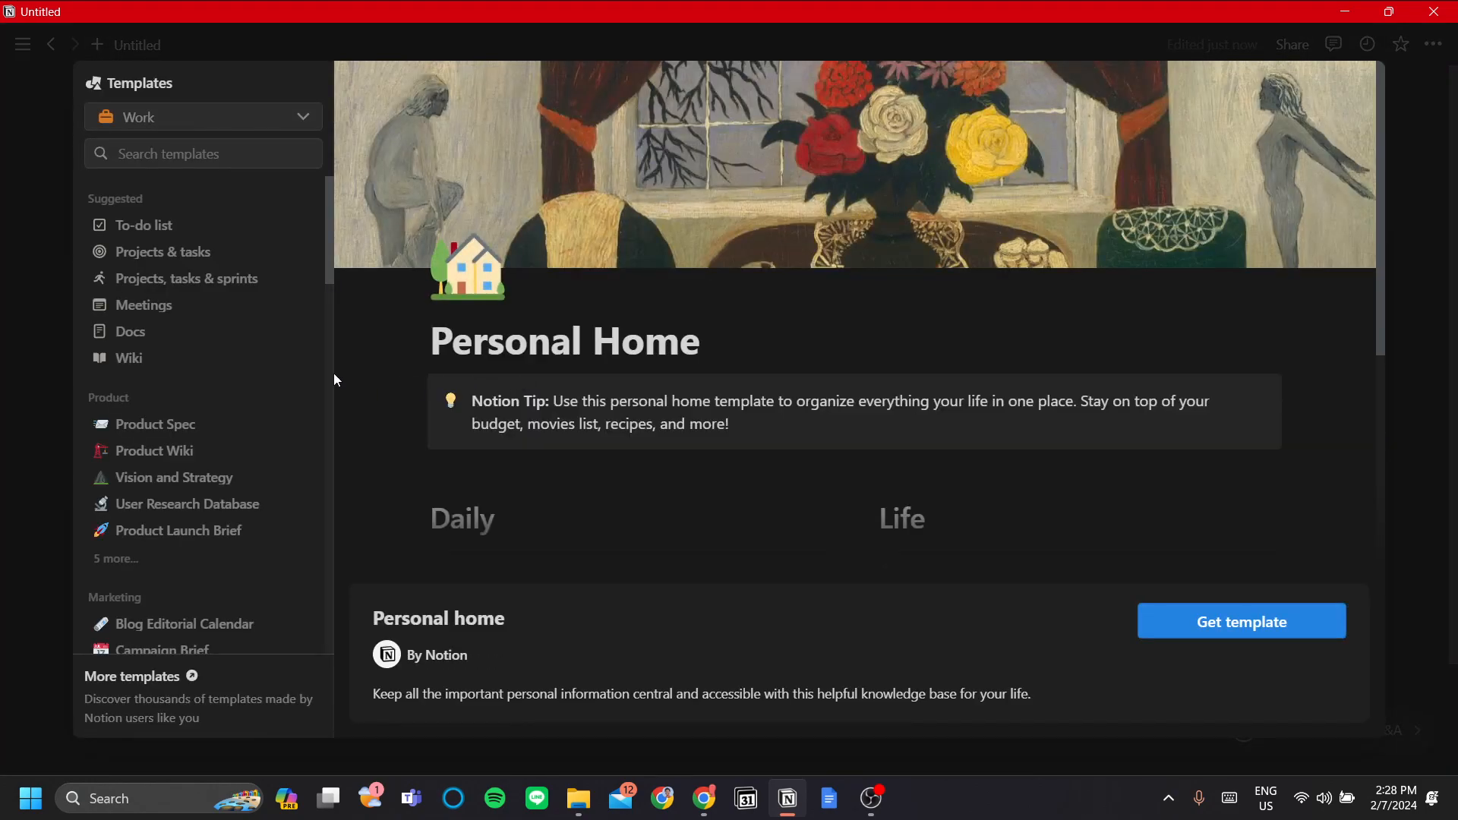
pyautogui.click(230, 129)
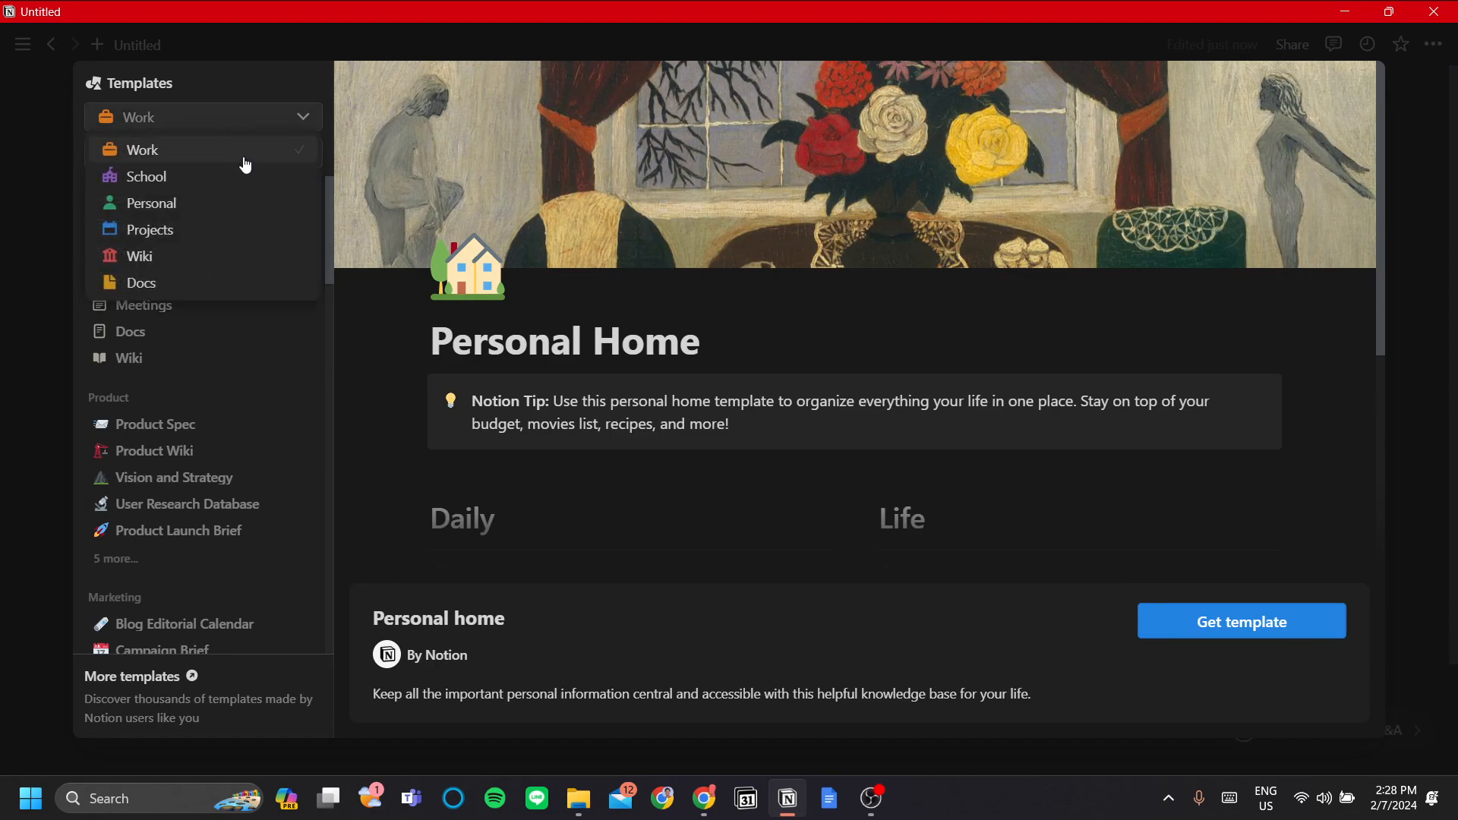
pyautogui.click(232, 207)
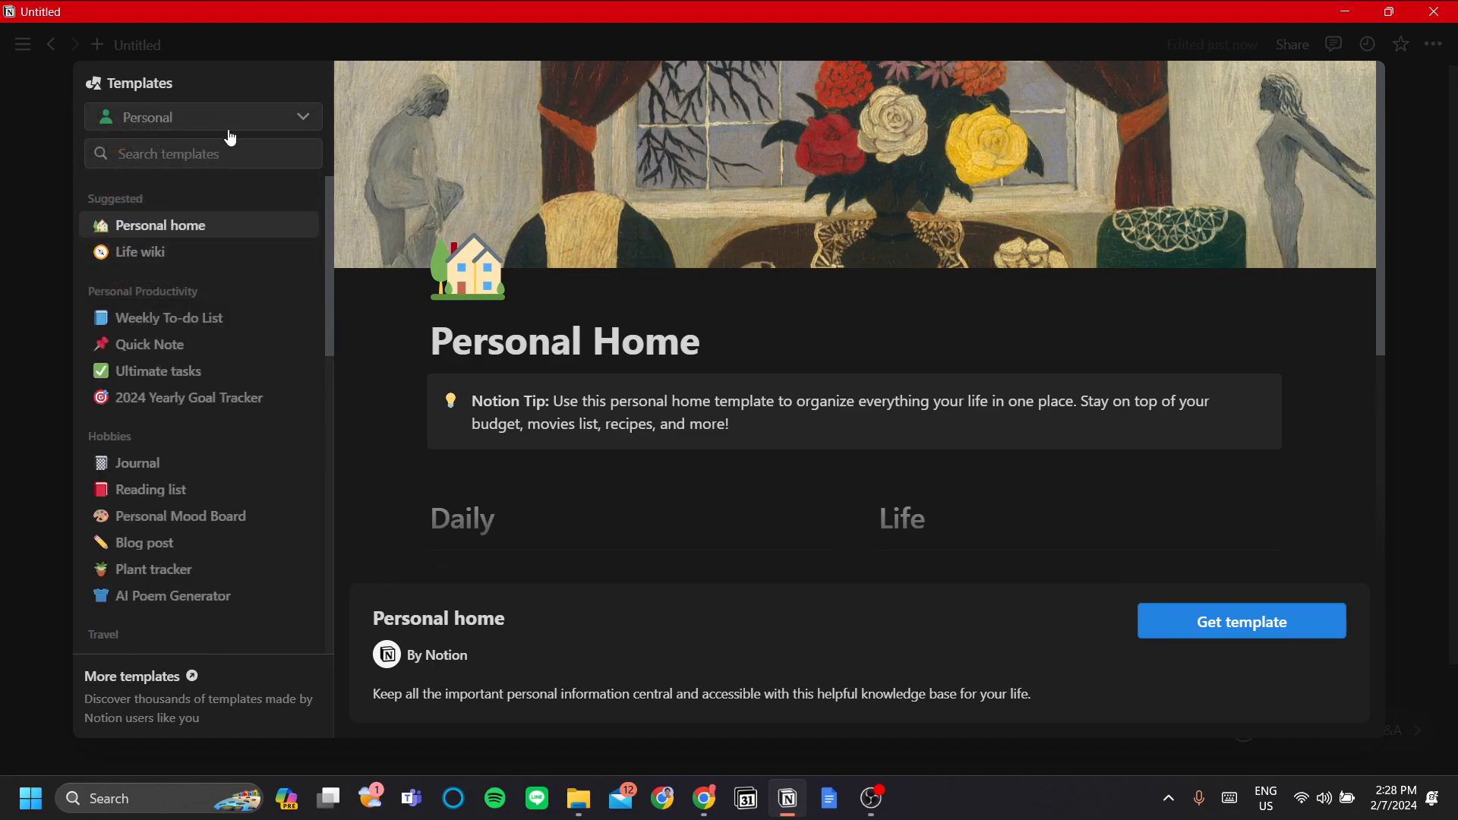
# Compare the Life wiki and Personal home templates, and get the Life wiki template
pyautogui.click(173, 258)
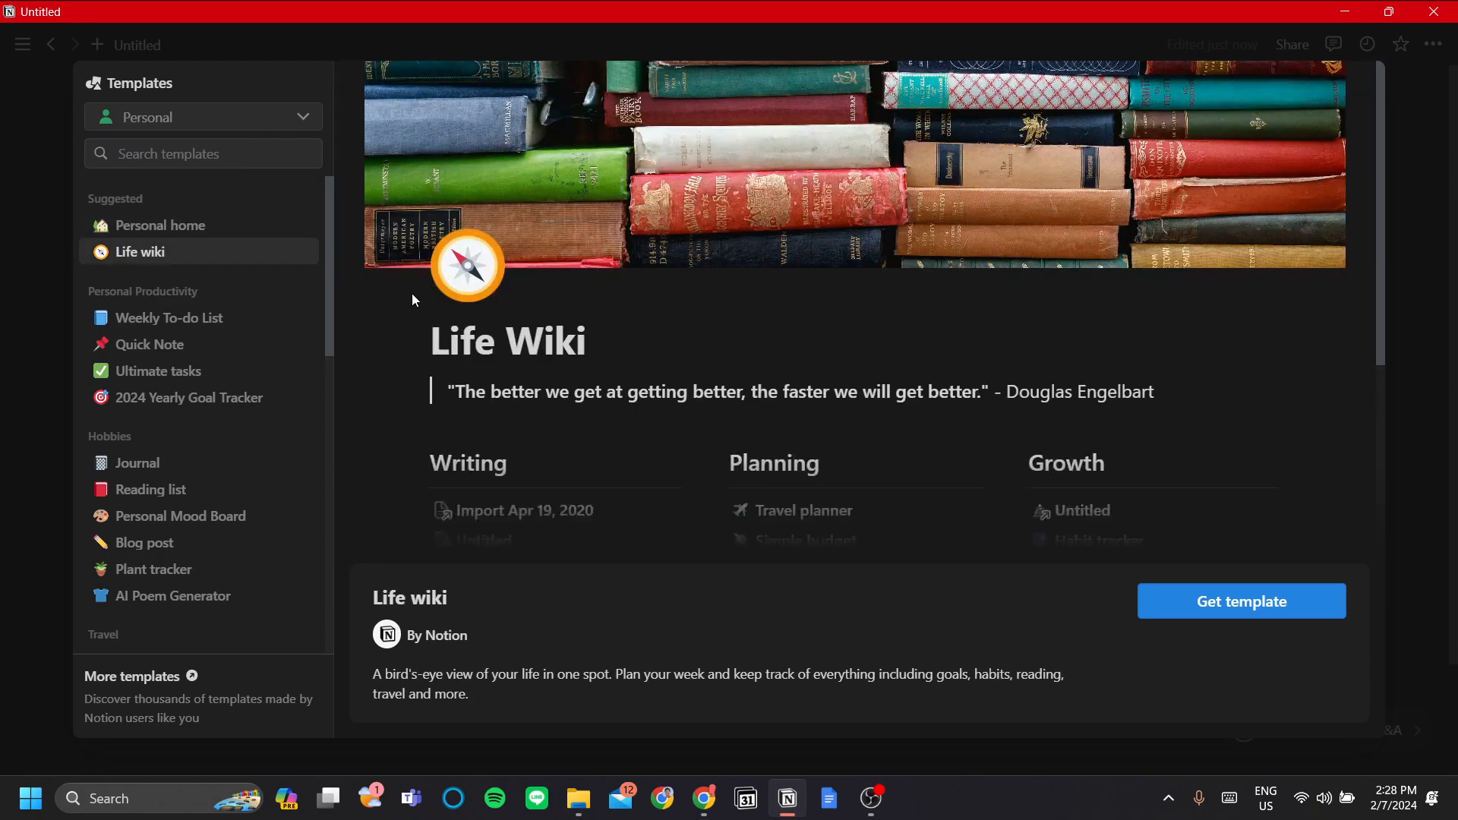
pyautogui.scroll(-3, 990, 487)
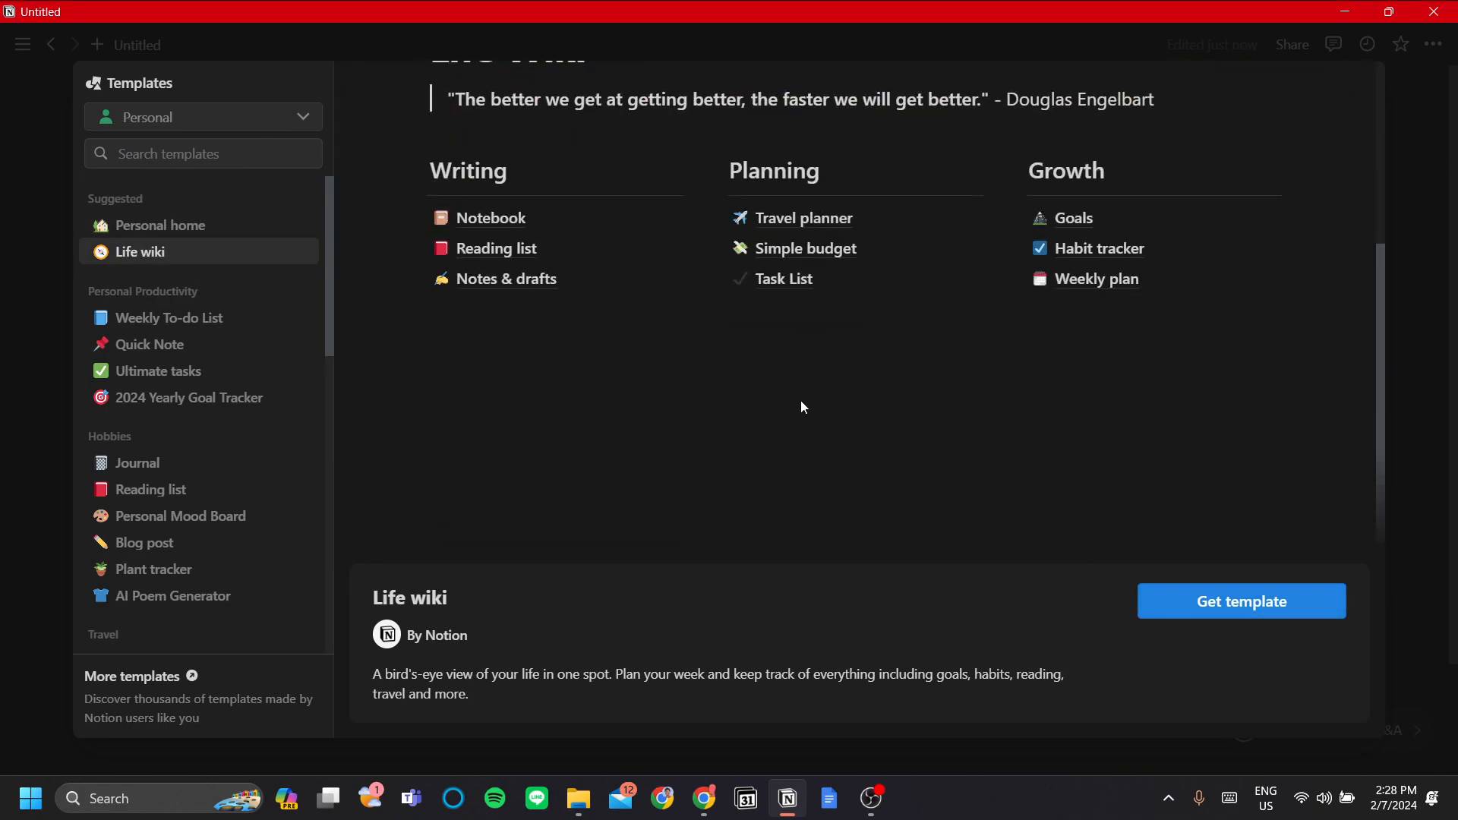
pyautogui.scroll(2, 803, 408)
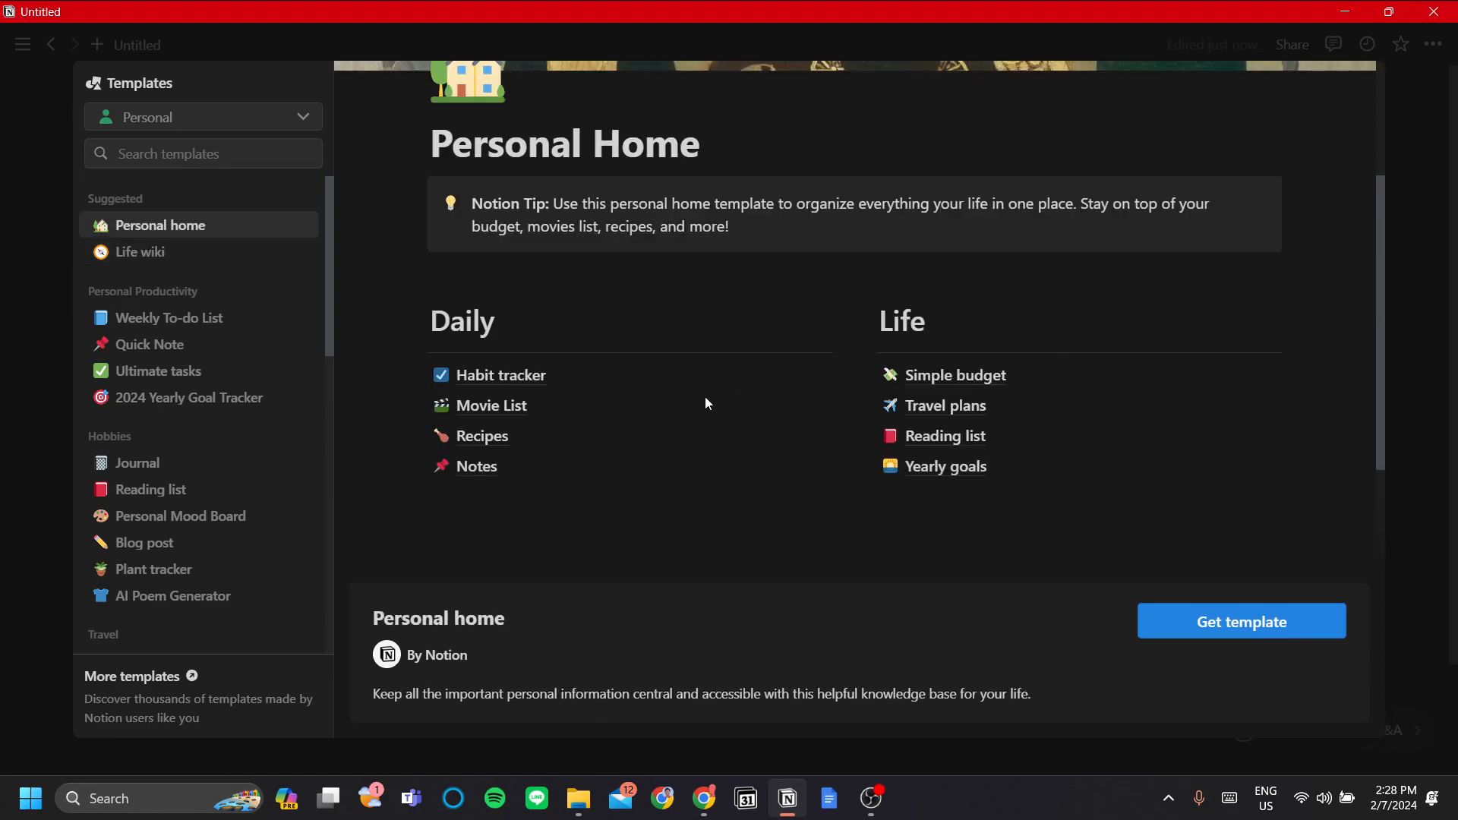
pyautogui.scroll(2, 706, 403)
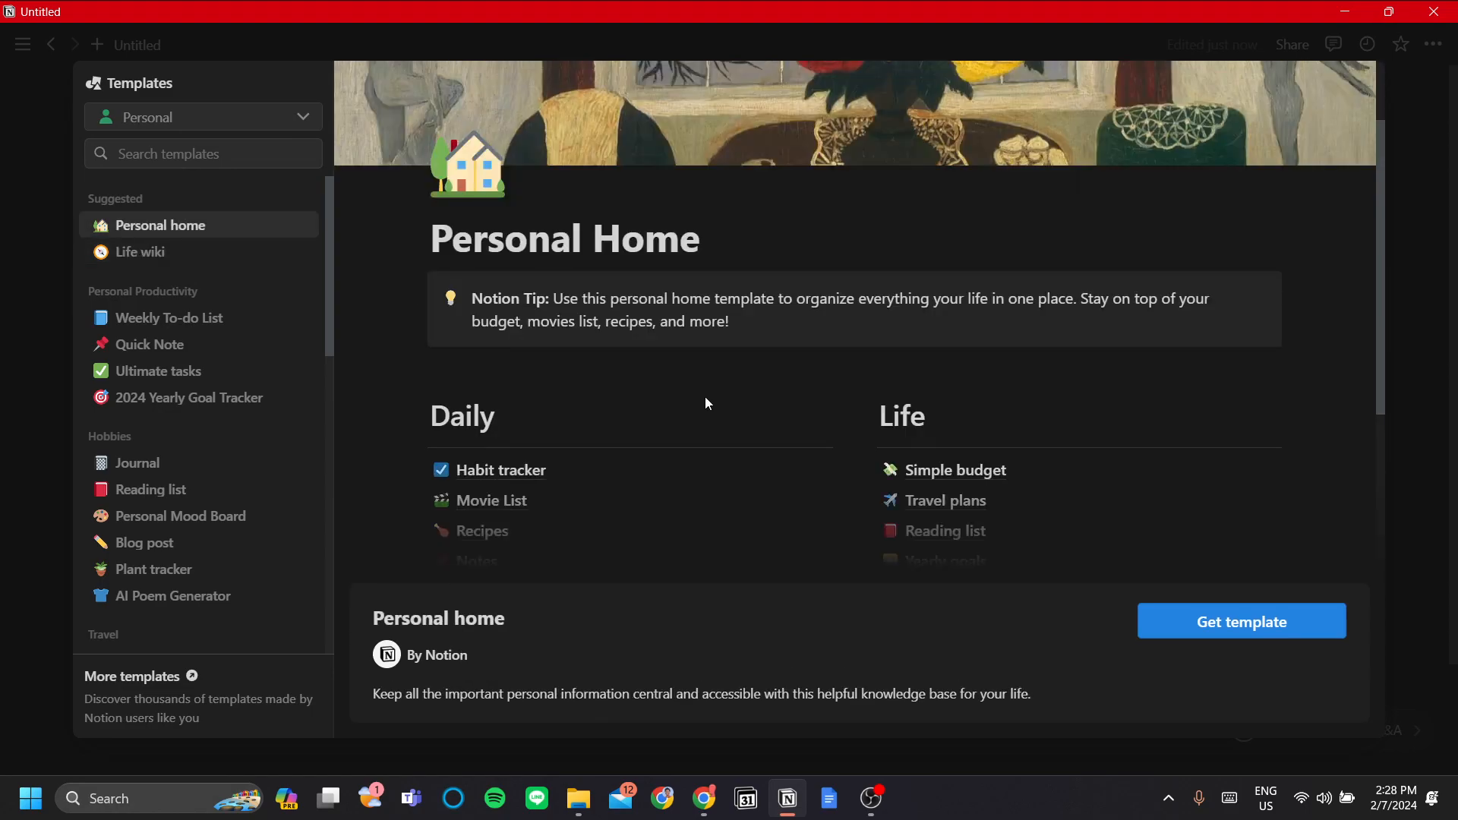
pyautogui.click(212, 258)
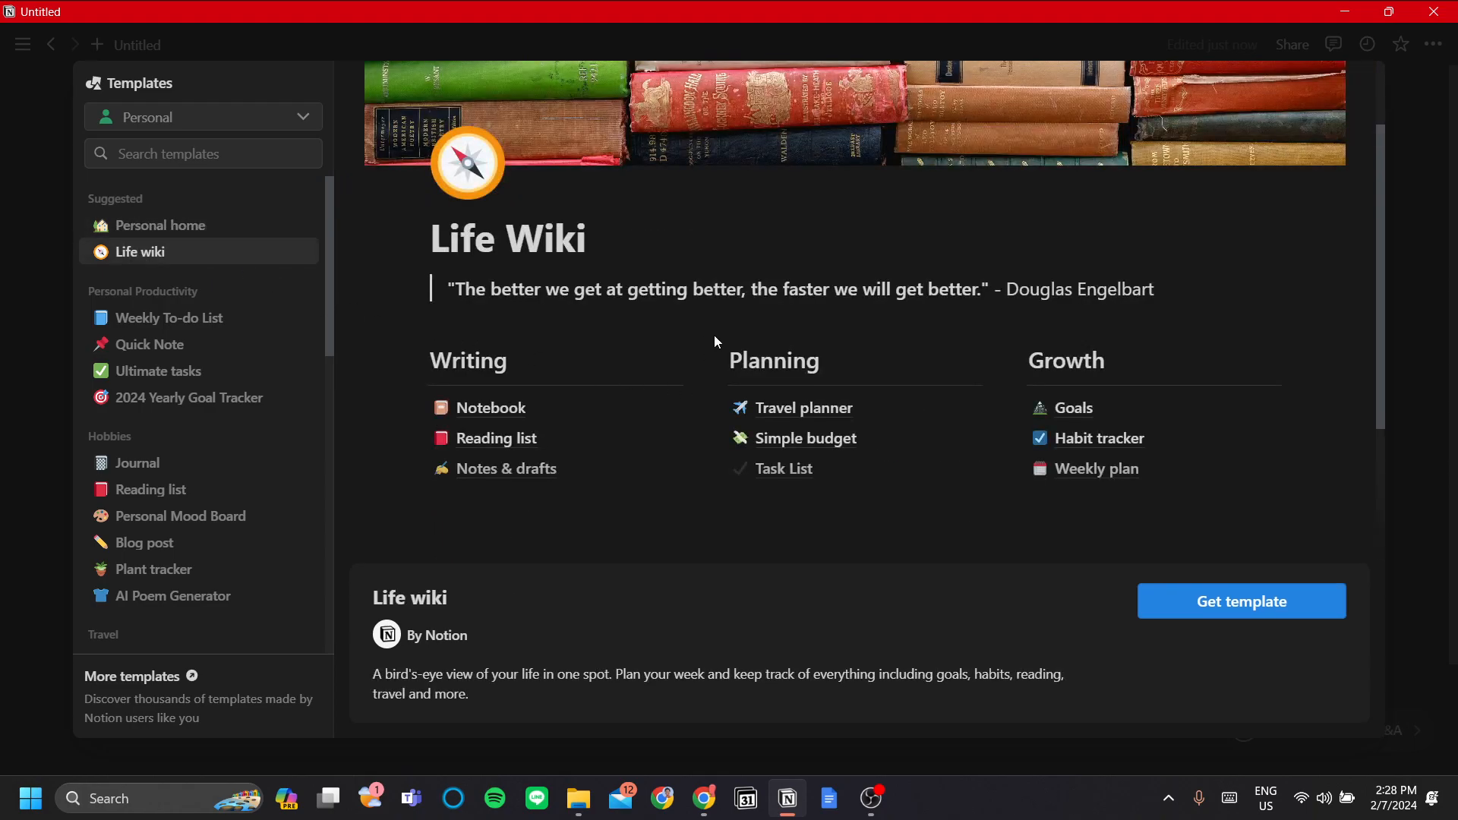
pyautogui.click(1186, 602)
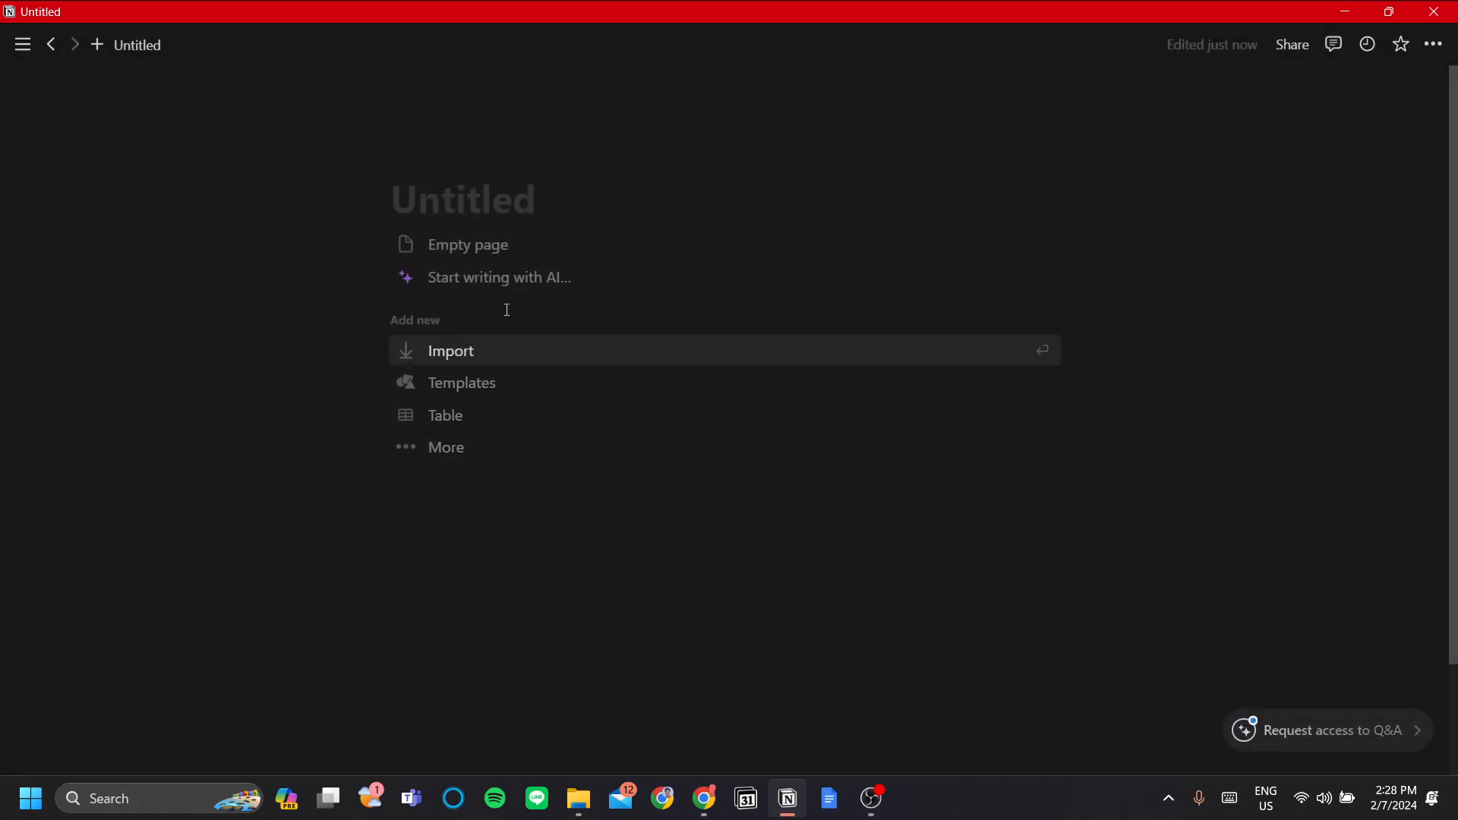
pyautogui.scroll(-2, 572, 377)
pyautogui.scroll(2, 572, 376)
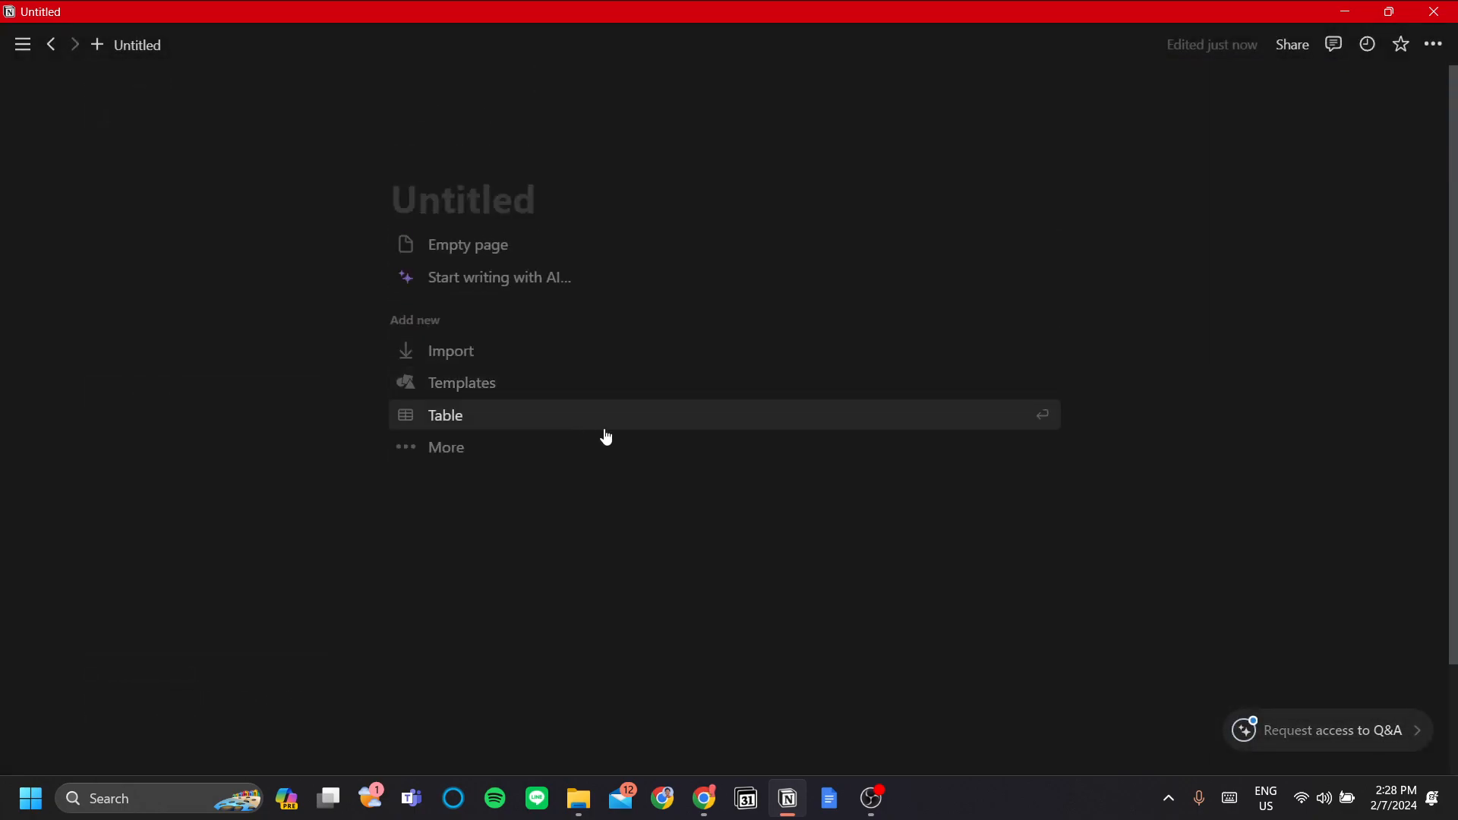
pyautogui.click(595, 511)
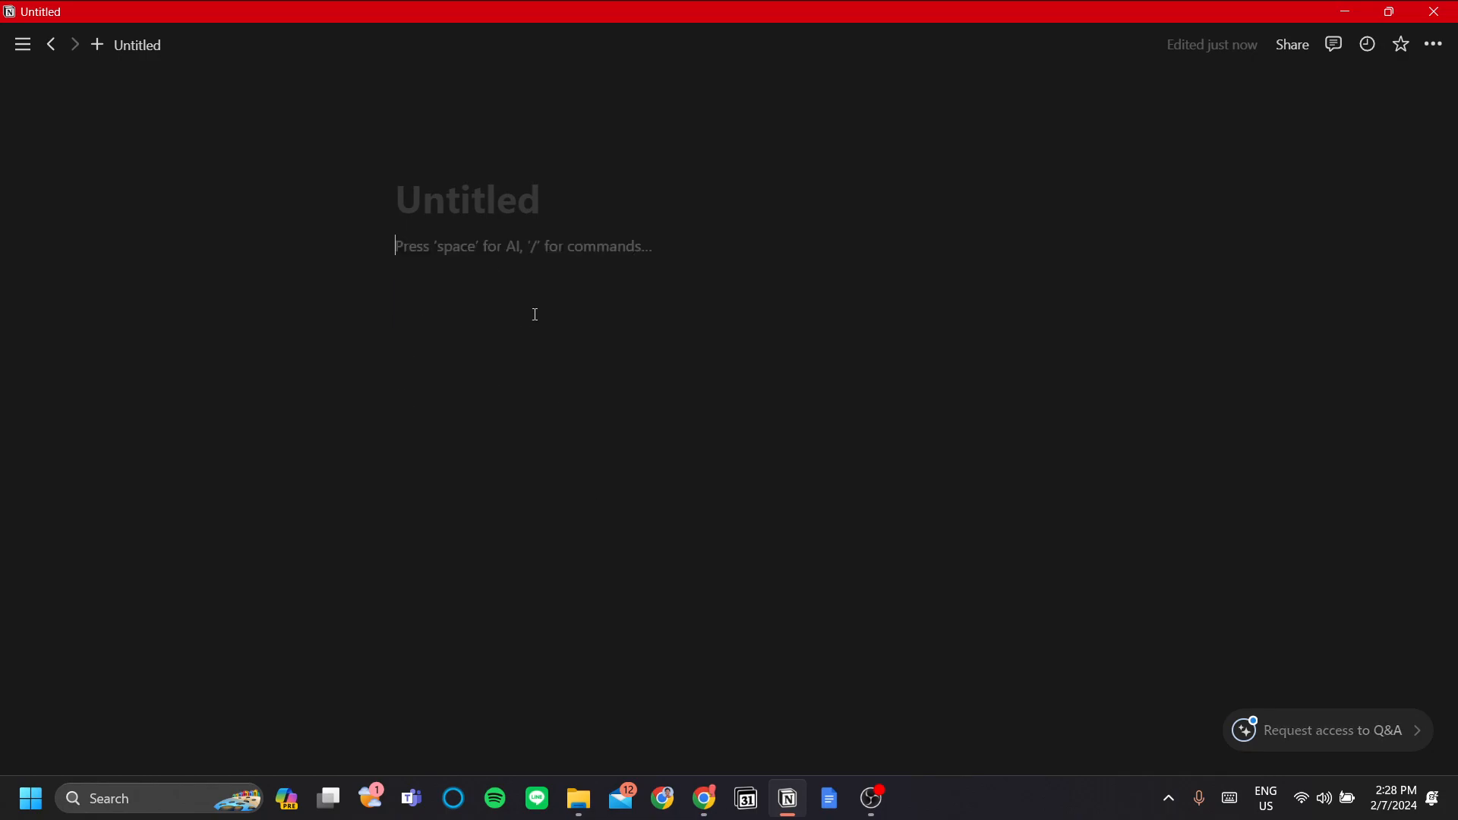
pyautogui.write('/te')
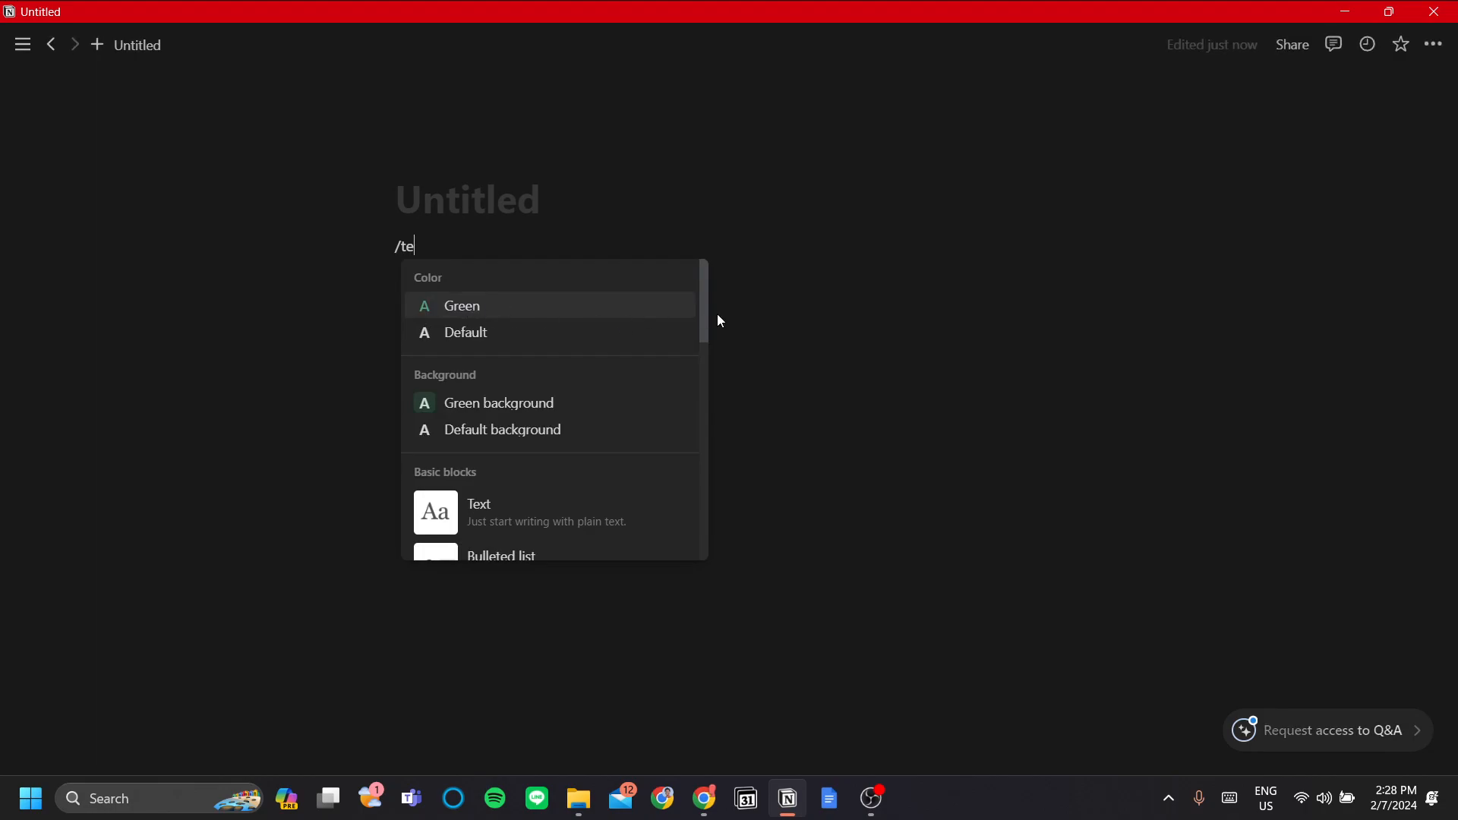
pyautogui.press('BackSpace')
pyautogui.press('BackSpace')
pyautogui.press('BackSpace')
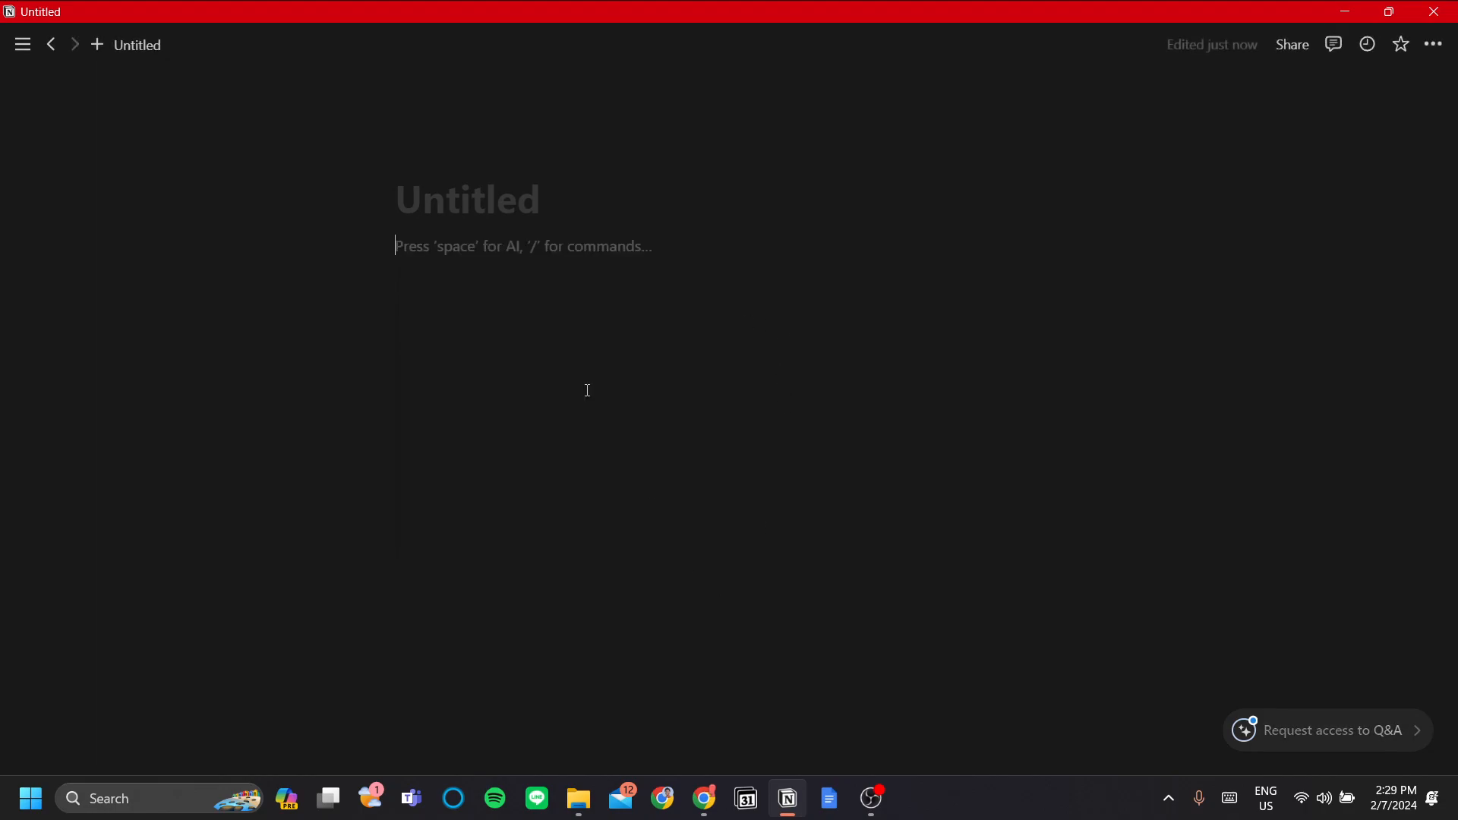
# Close the tab of the blank Untitled page and look over the new Life Wiki page
pyautogui.click(98, 50)
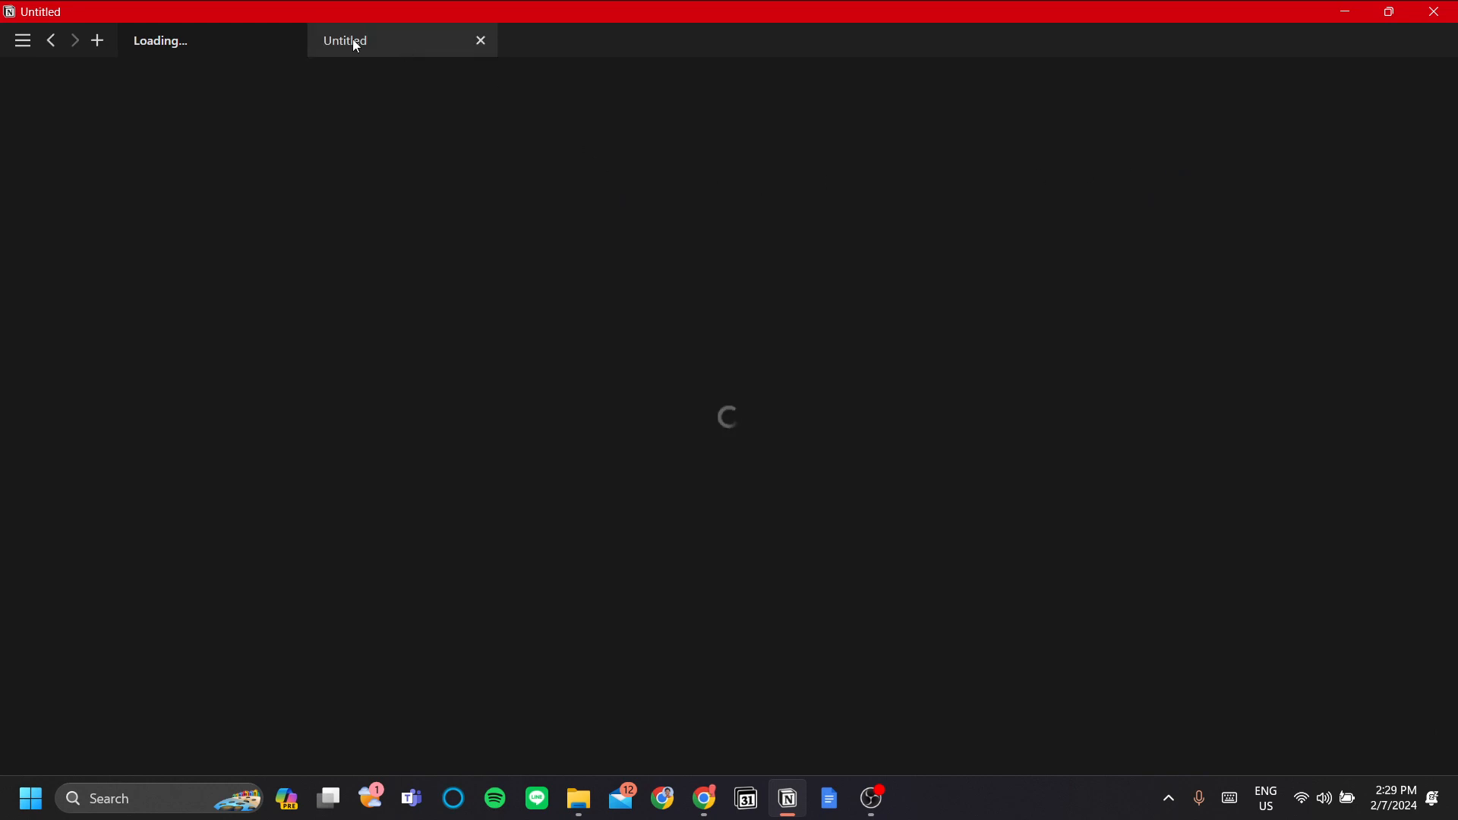
pyautogui.click(487, 46)
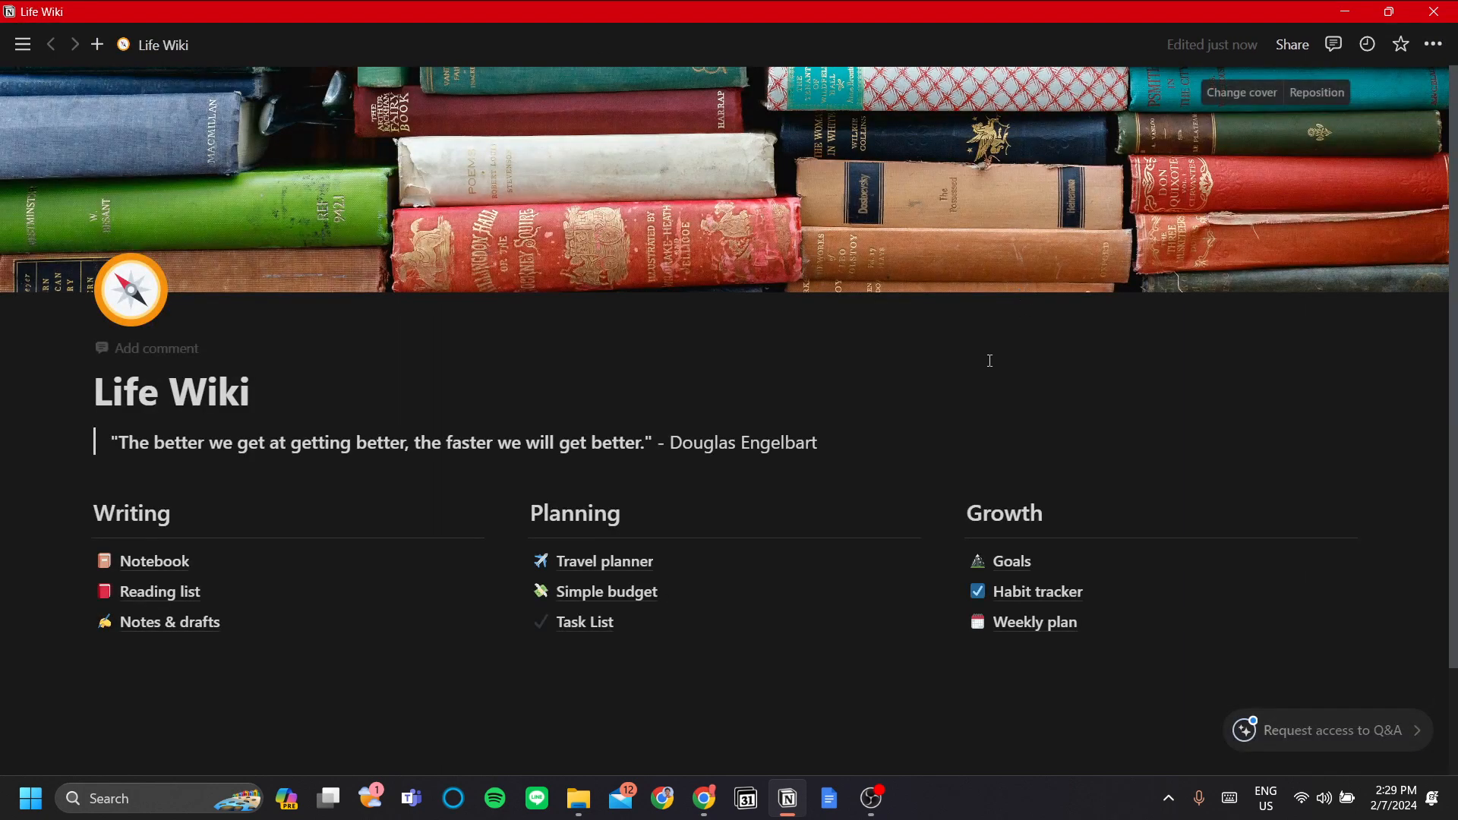
pyautogui.scroll(-2, 915, 382)
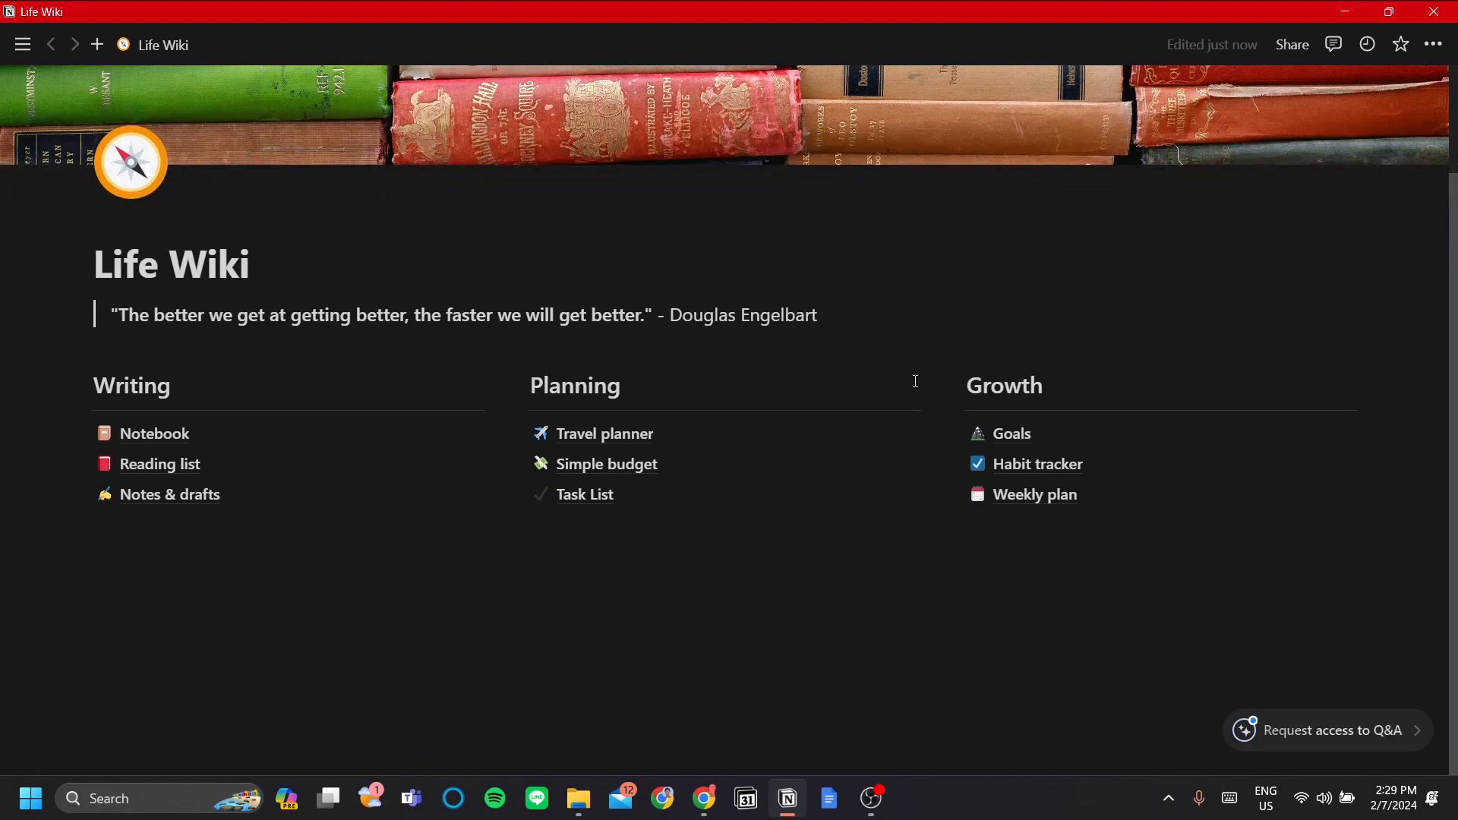
pyautogui.scroll(2, 835, 357)
# Rename the Life Wiki page as New Vision
pyautogui.moveTo(294, 362); pyautogui.dragTo(16, 374)
pyautogui.moveTo(18, 380)
pyautogui.write('Ne')
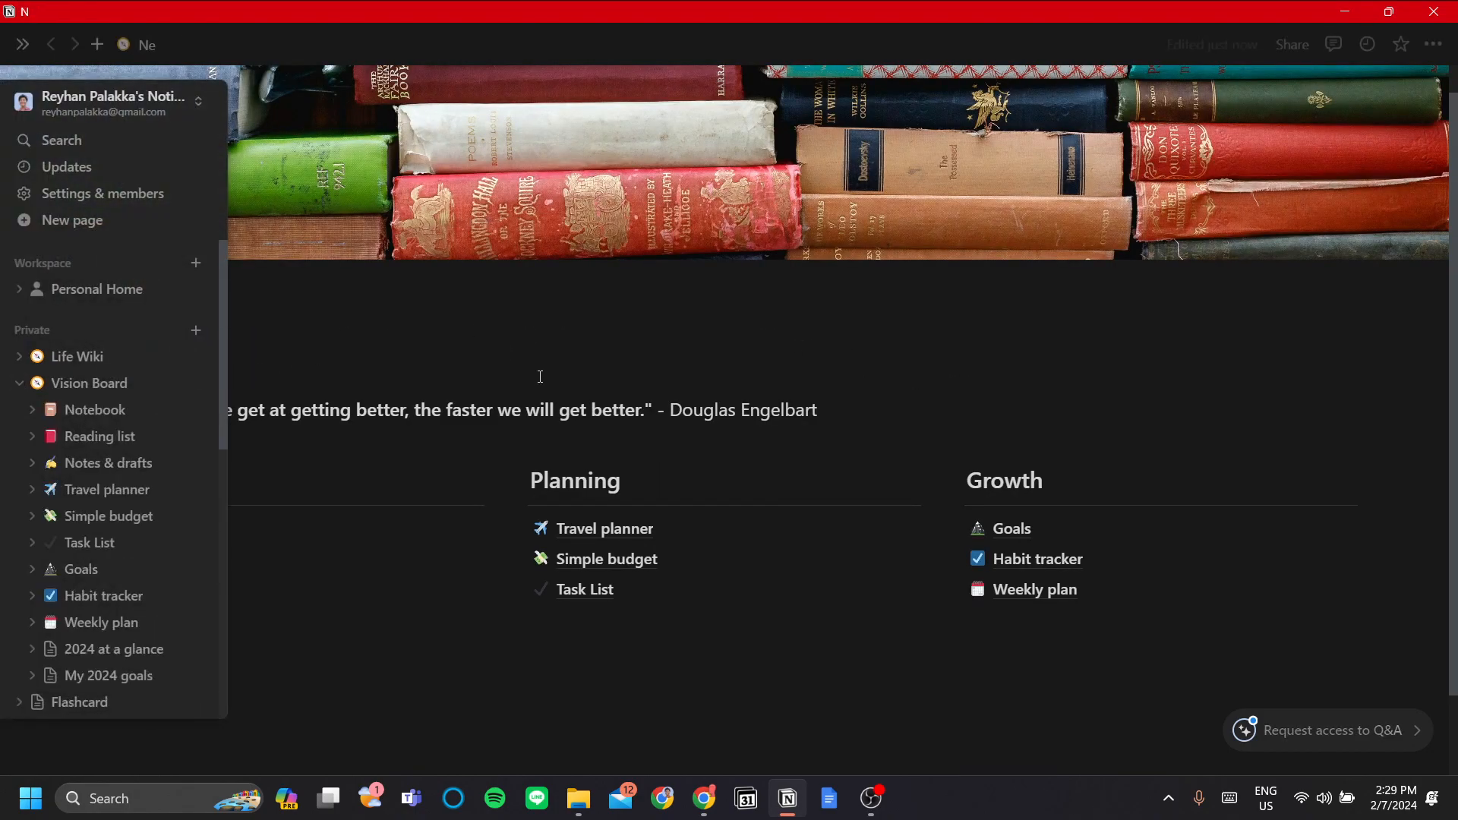
pyautogui.write('w Vision')
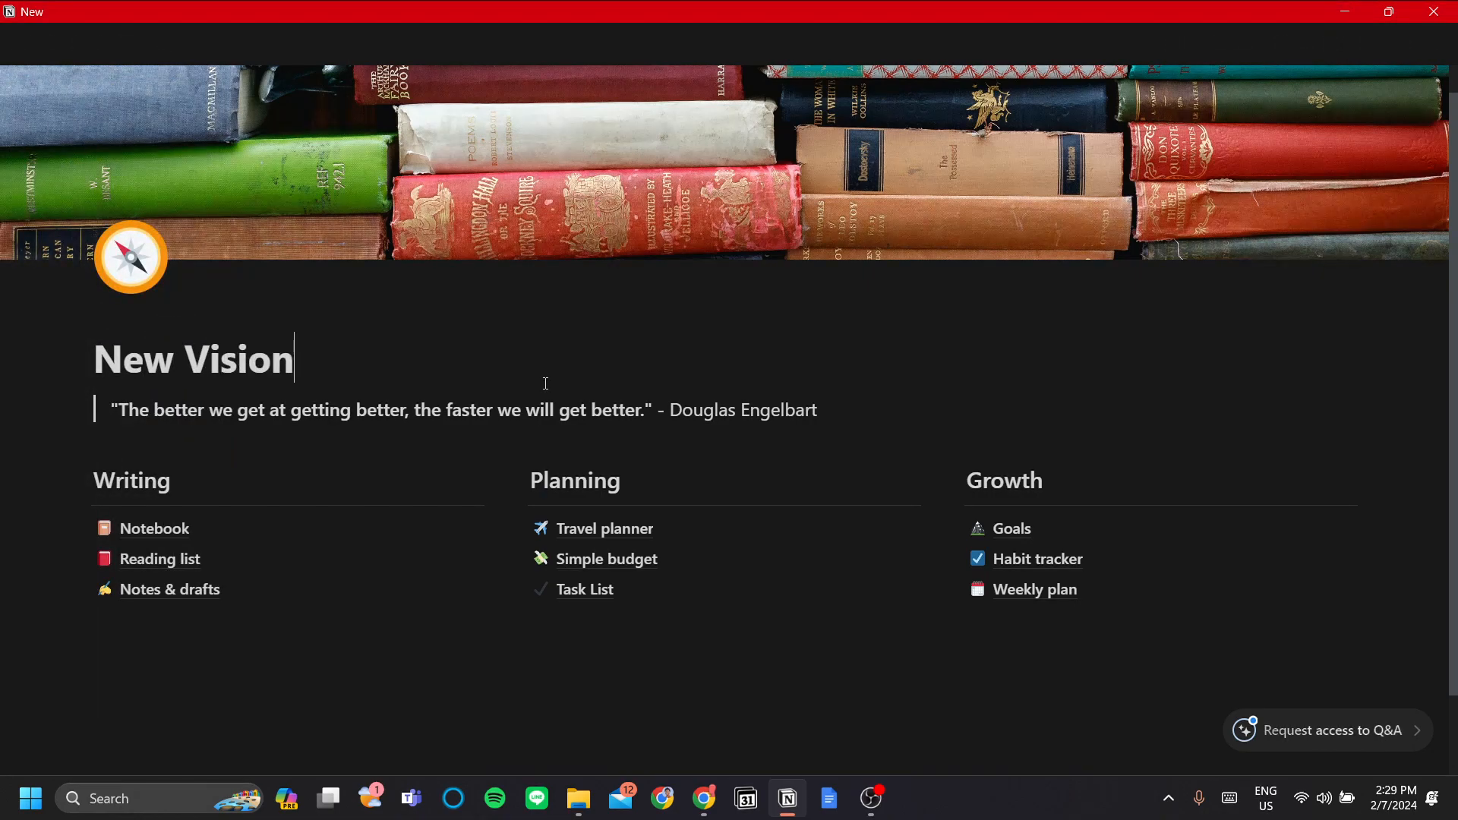
pyautogui.press('Return')
pyautogui.press('BackSpace')
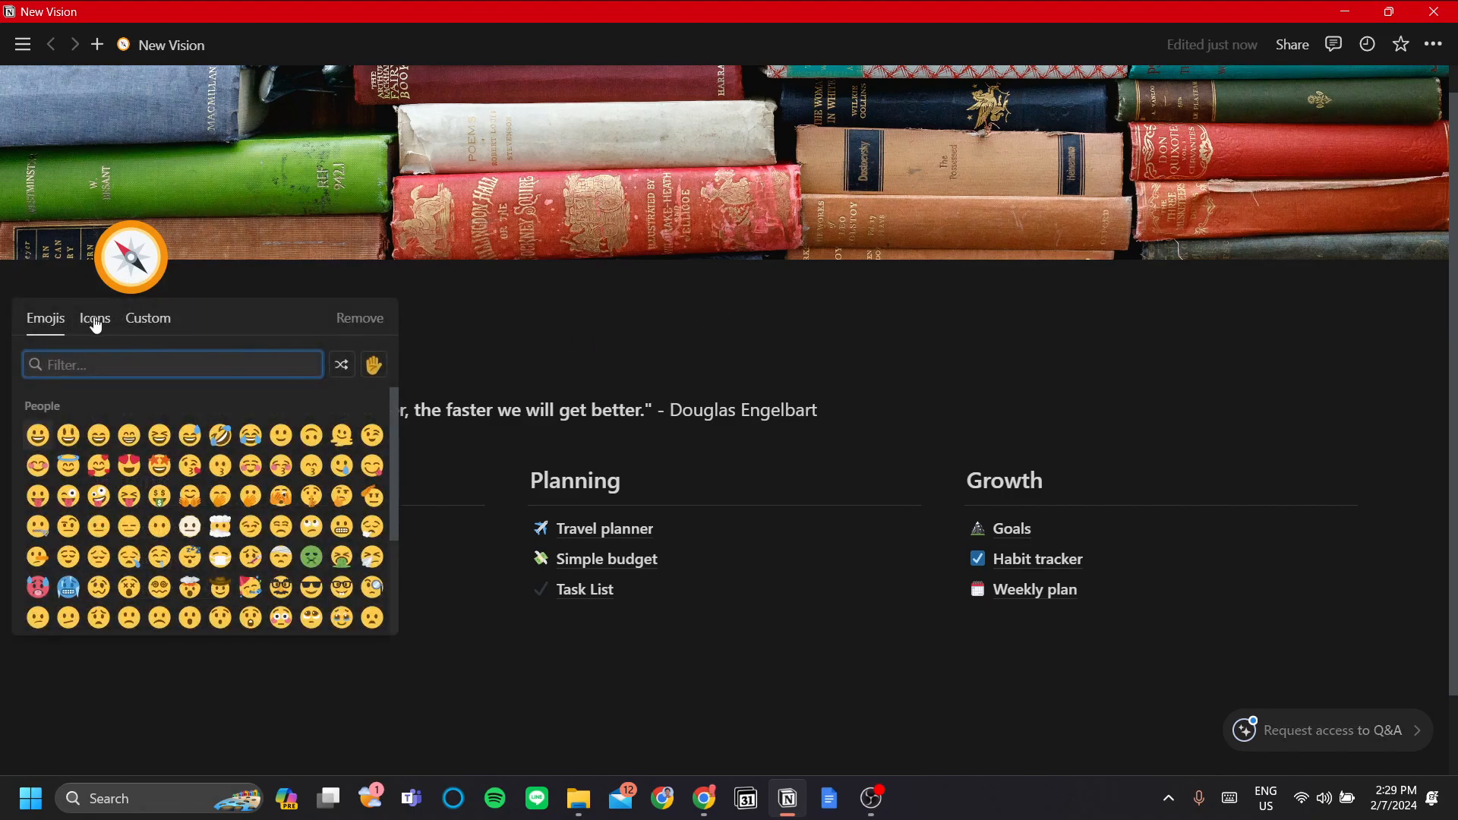
pyautogui.click(96, 320)
pyautogui.click(606, 321)
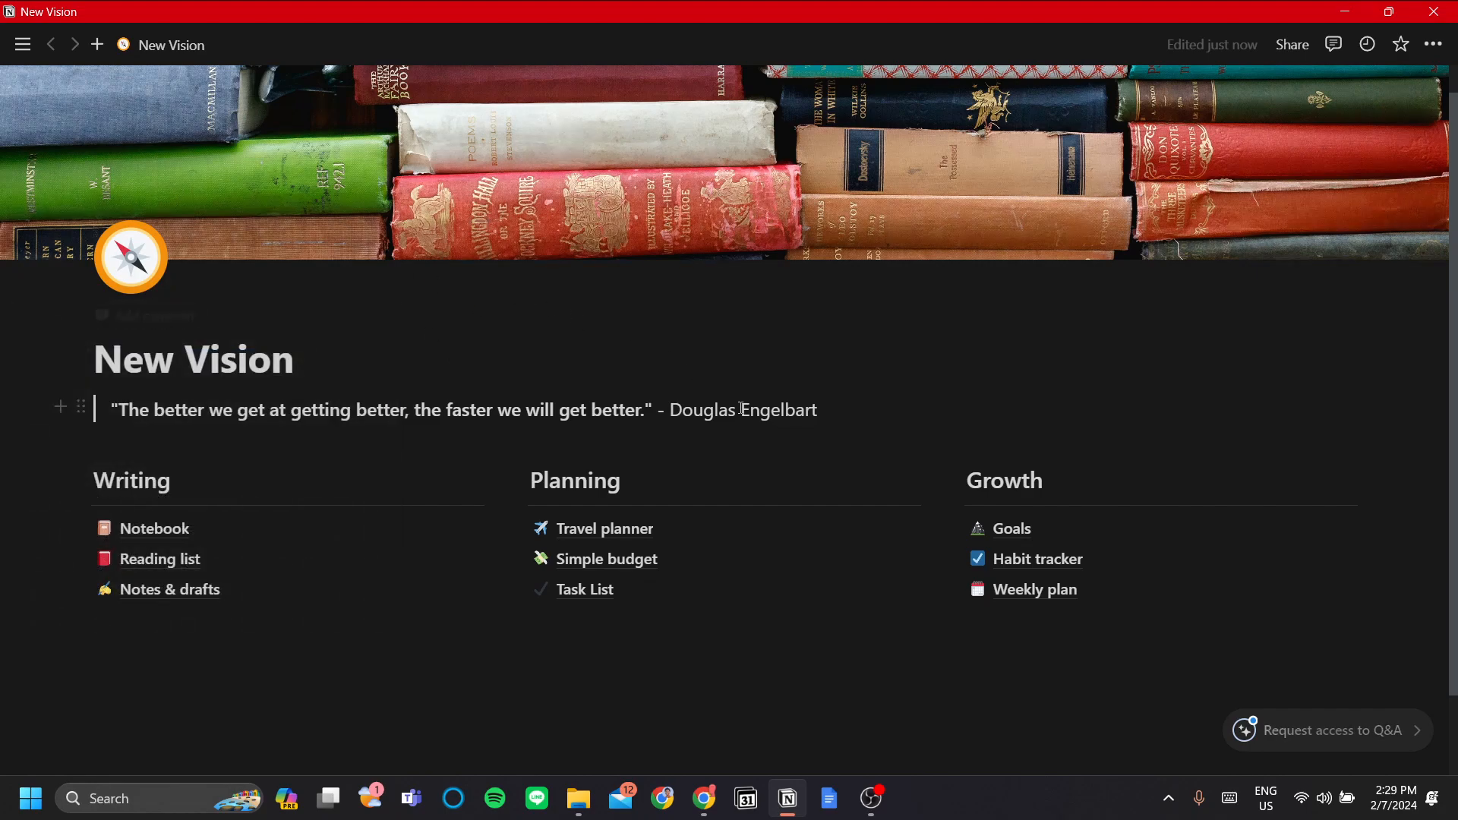
# Add a toggle list titled My 2024 below the three columns of page links
pyautogui.scroll(-2, 737, 442)
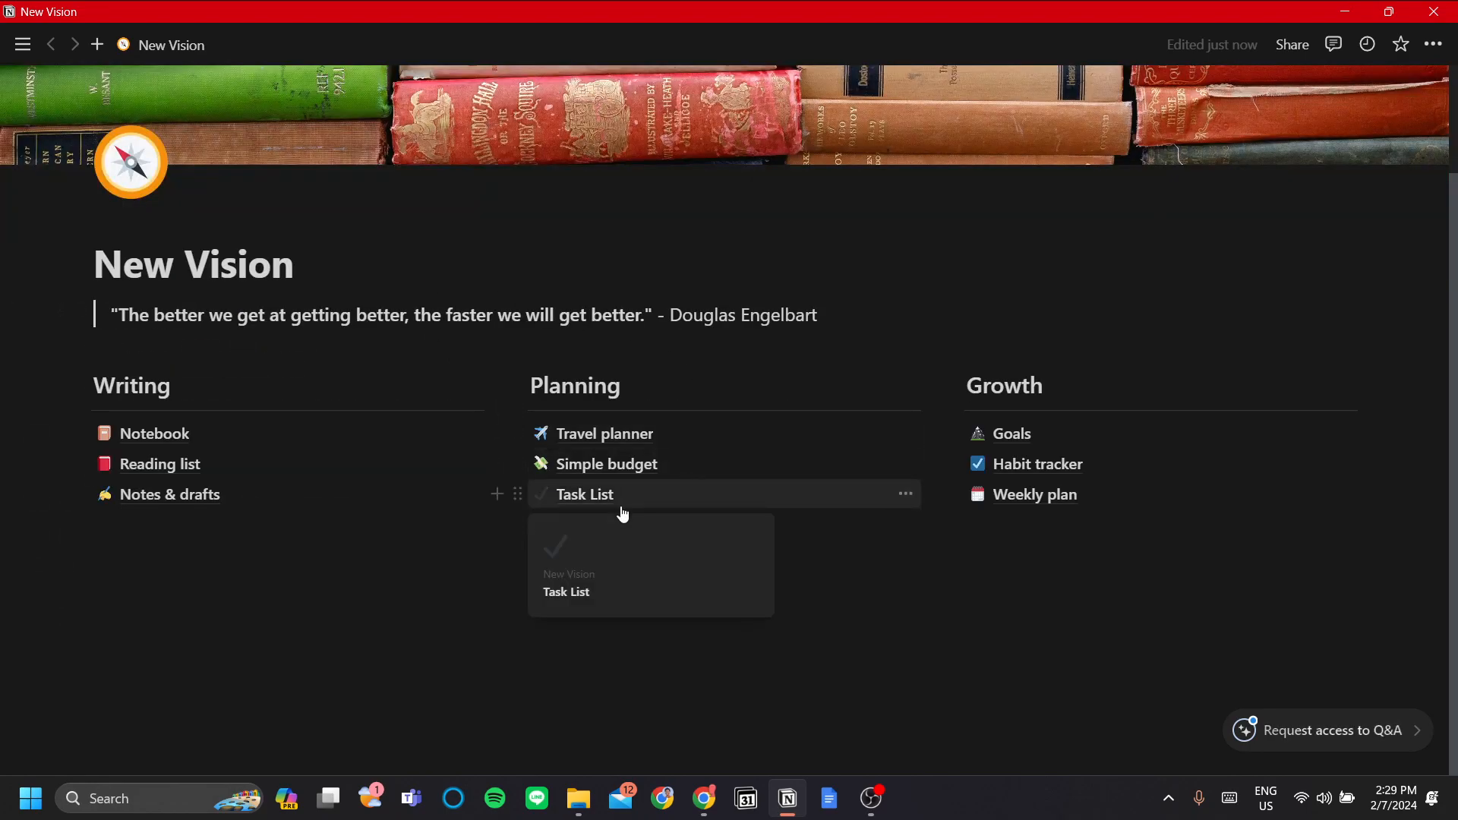
pyautogui.click(336, 577)
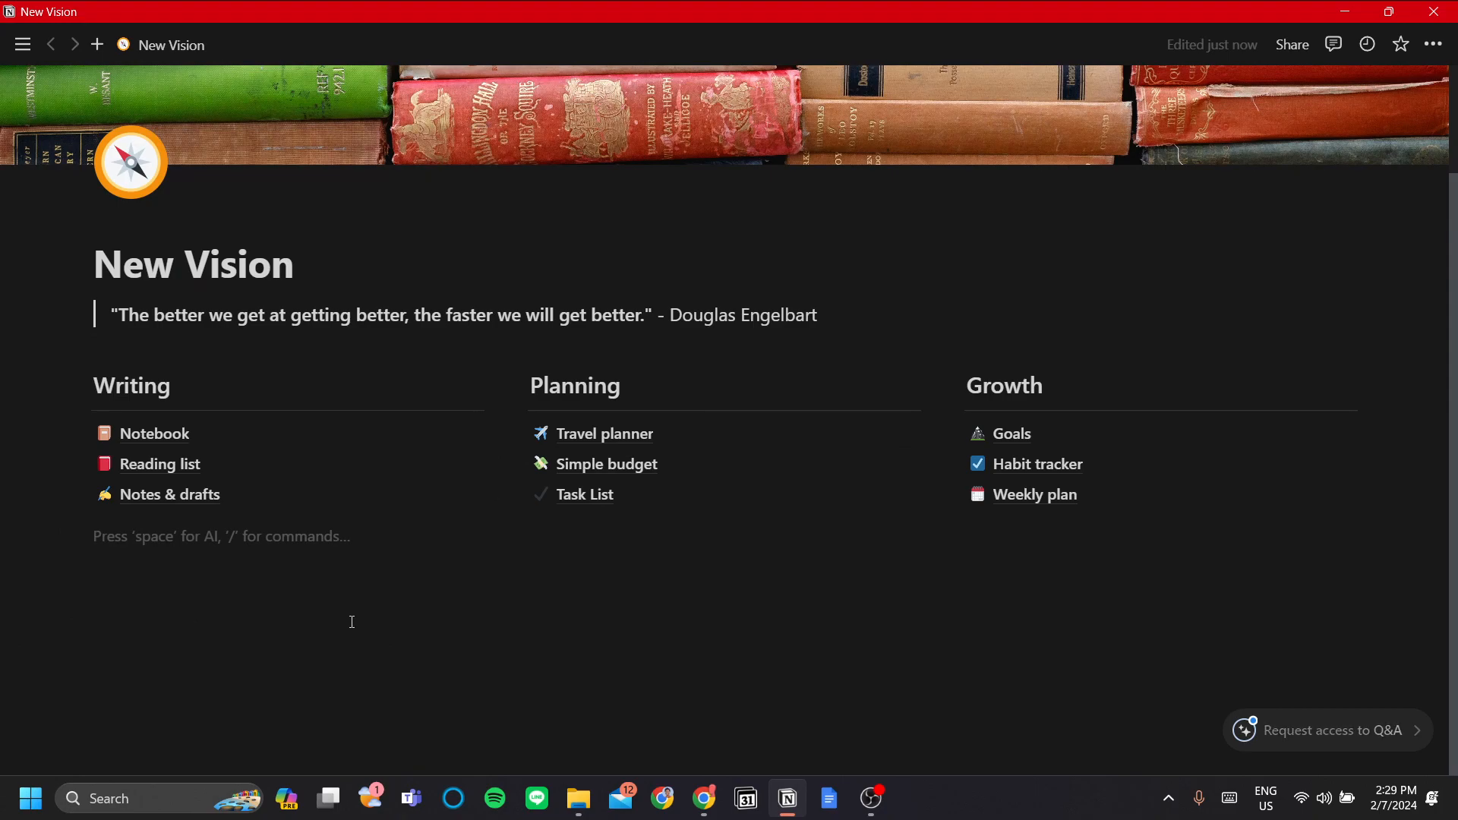
pyautogui.write('/')
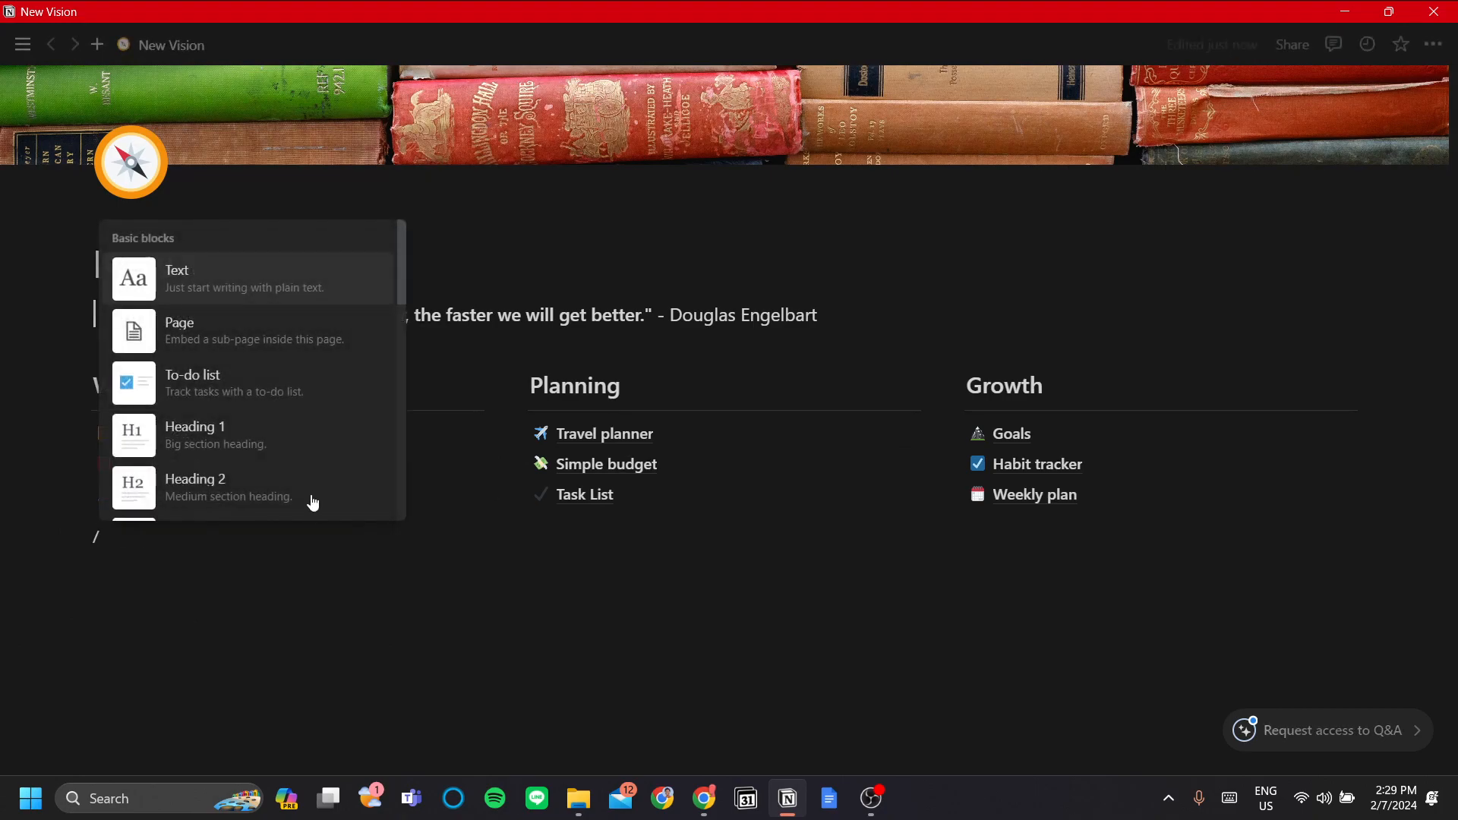
pyautogui.scroll(-5, 286, 422)
pyautogui.click(262, 368)
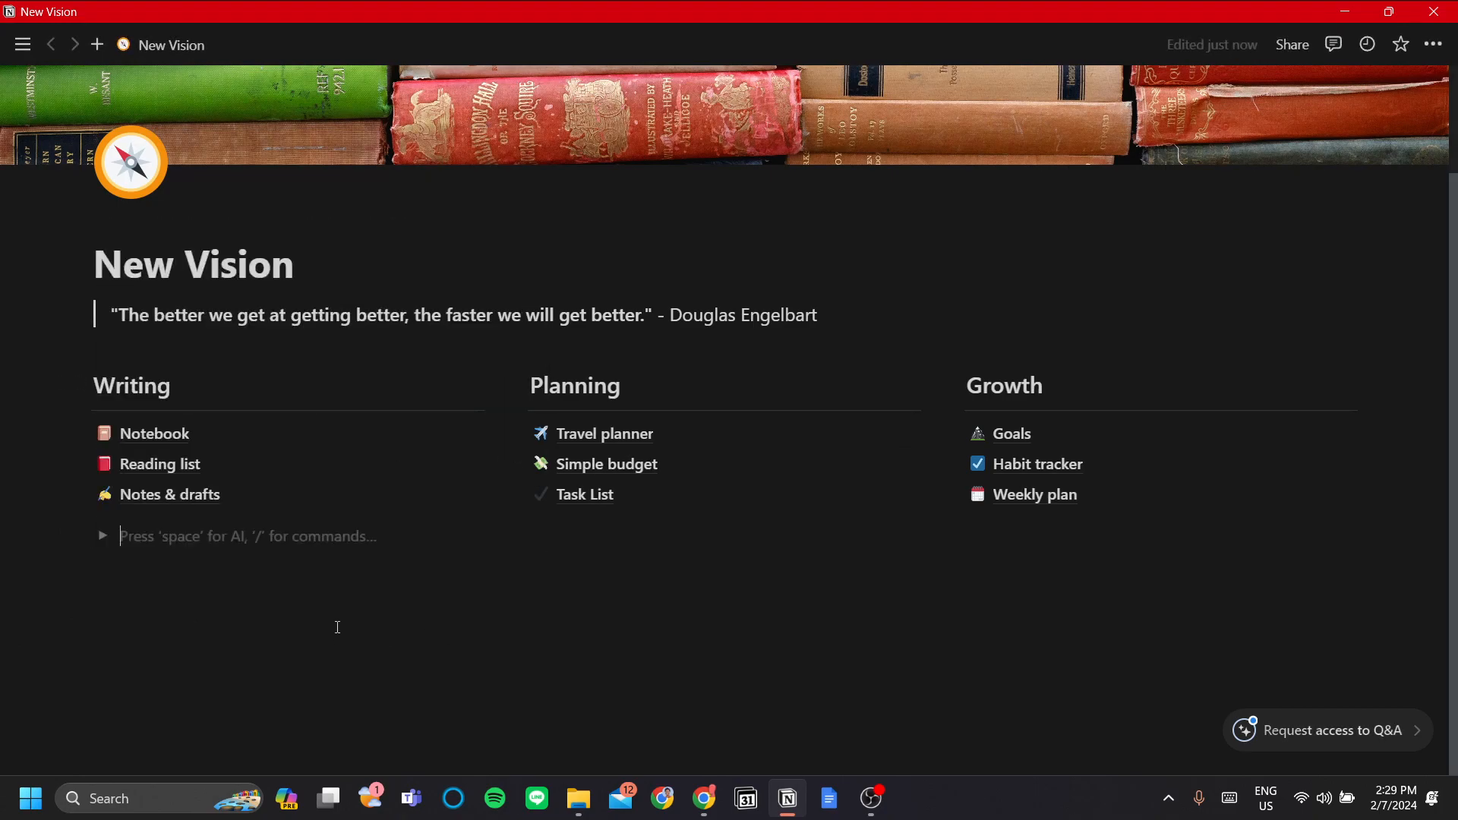
pyautogui.write('My 2024')
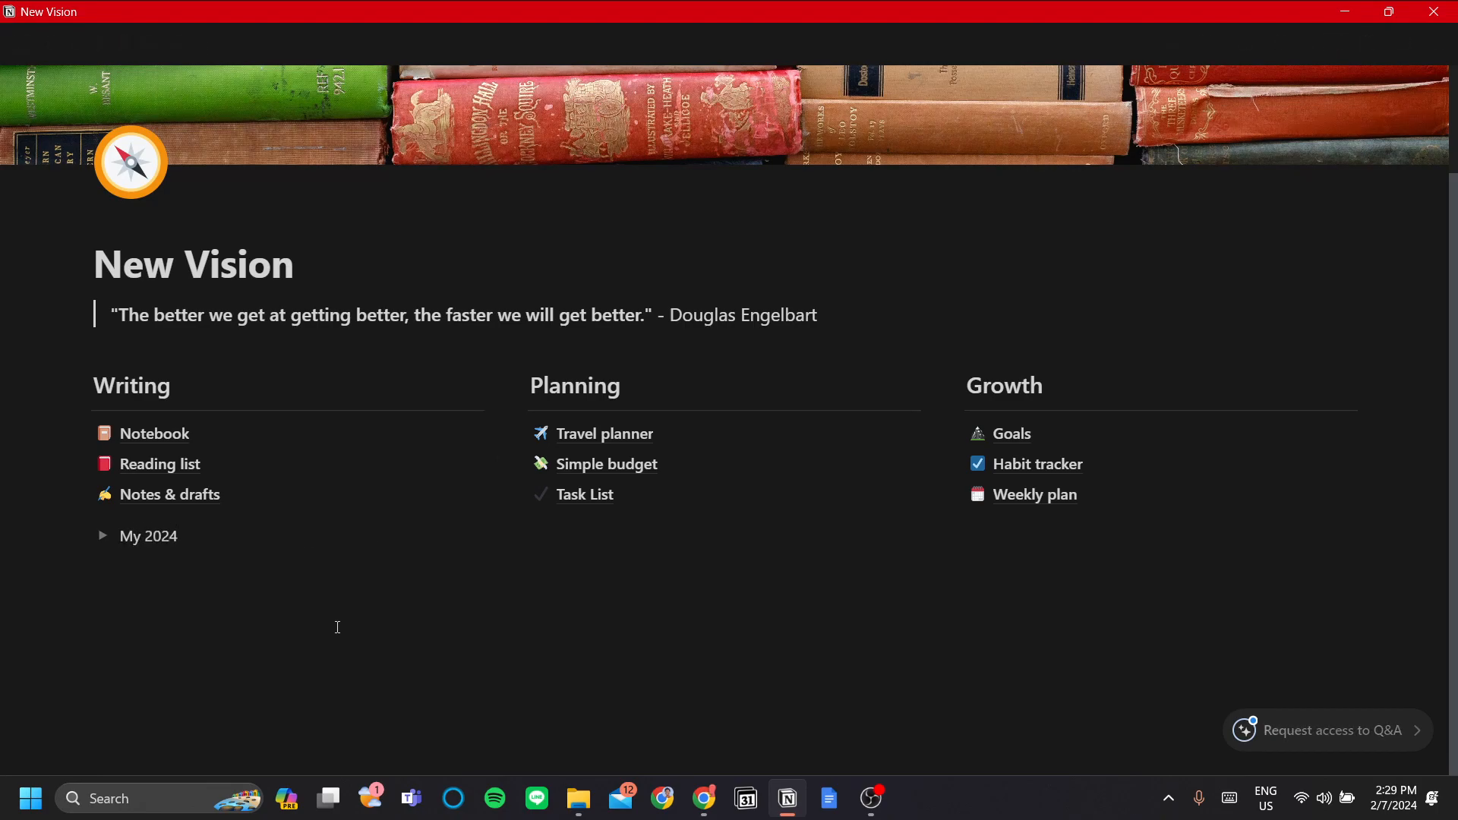
pyautogui.moveTo(181, 536); pyautogui.dragTo(120, 534)
pyautogui.rightClick(120, 535)
pyautogui.click(163, 617)
pyautogui.click(233, 566)
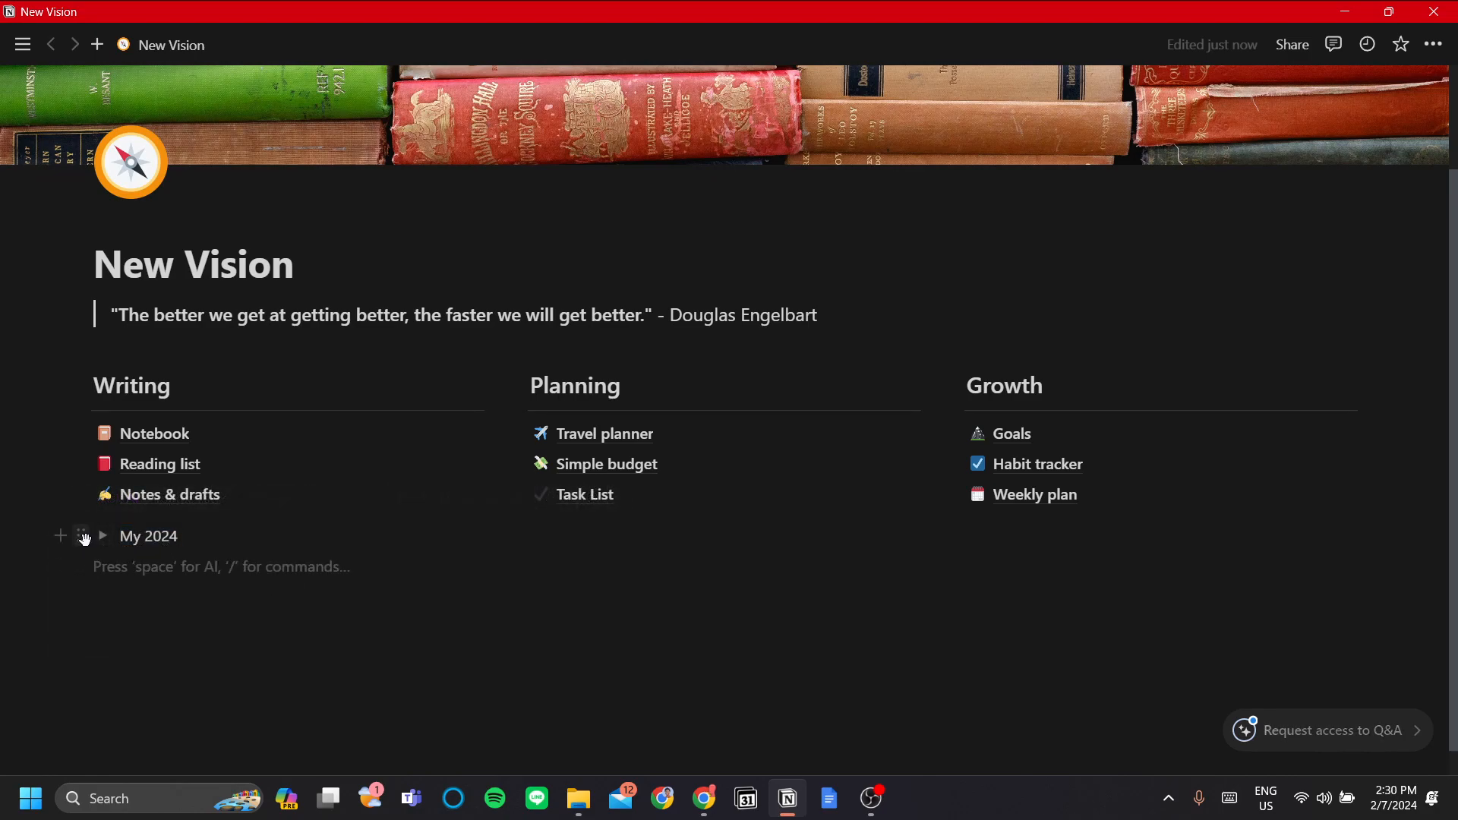
pyautogui.click(82, 536)
pyautogui.moveTo(224, 507)
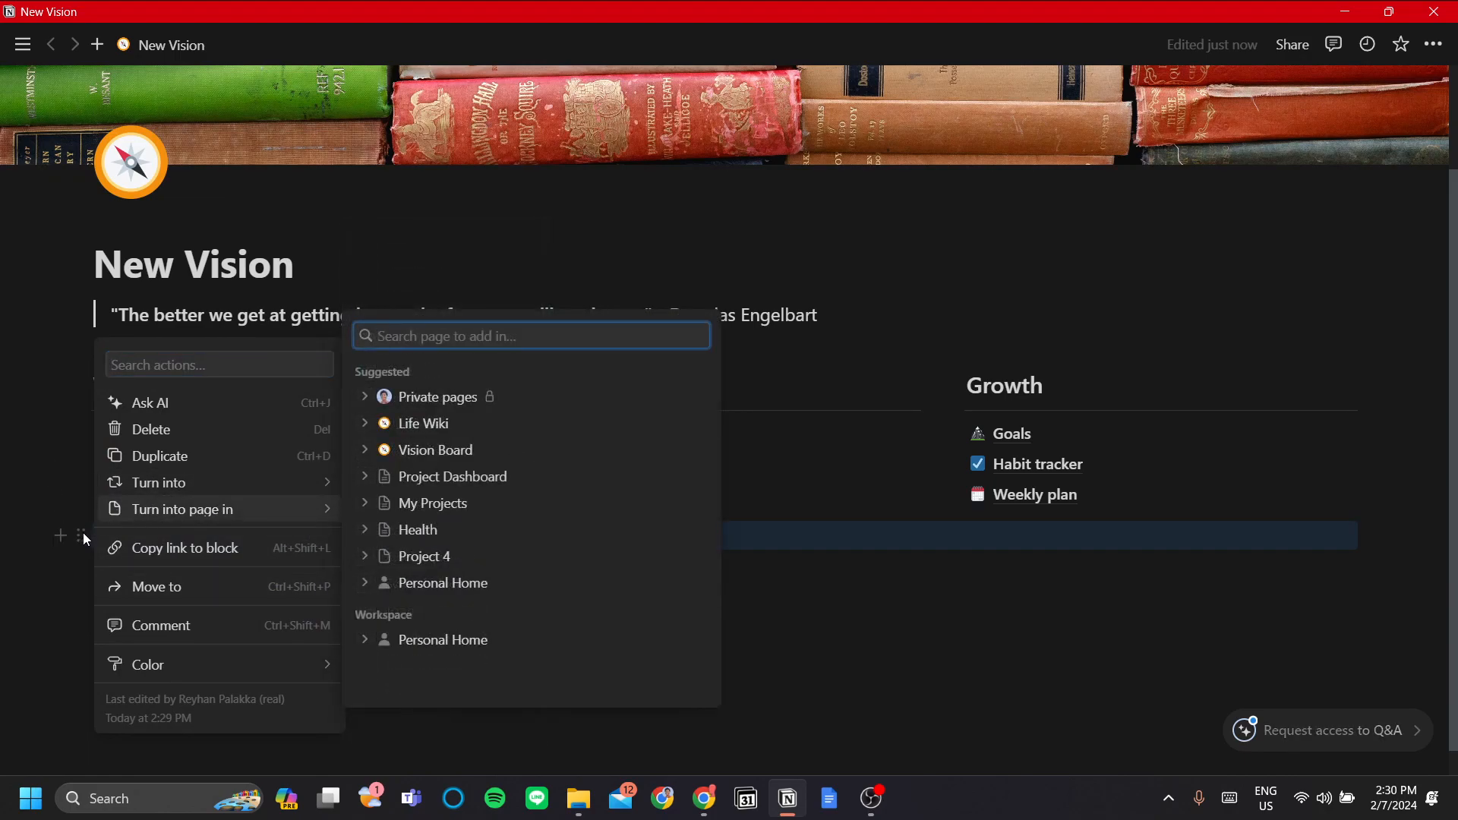
pyautogui.click(82, 536)
# Turn the My 2024 toggle list into a Toggle heading 1
pyautogui.click(82, 536)
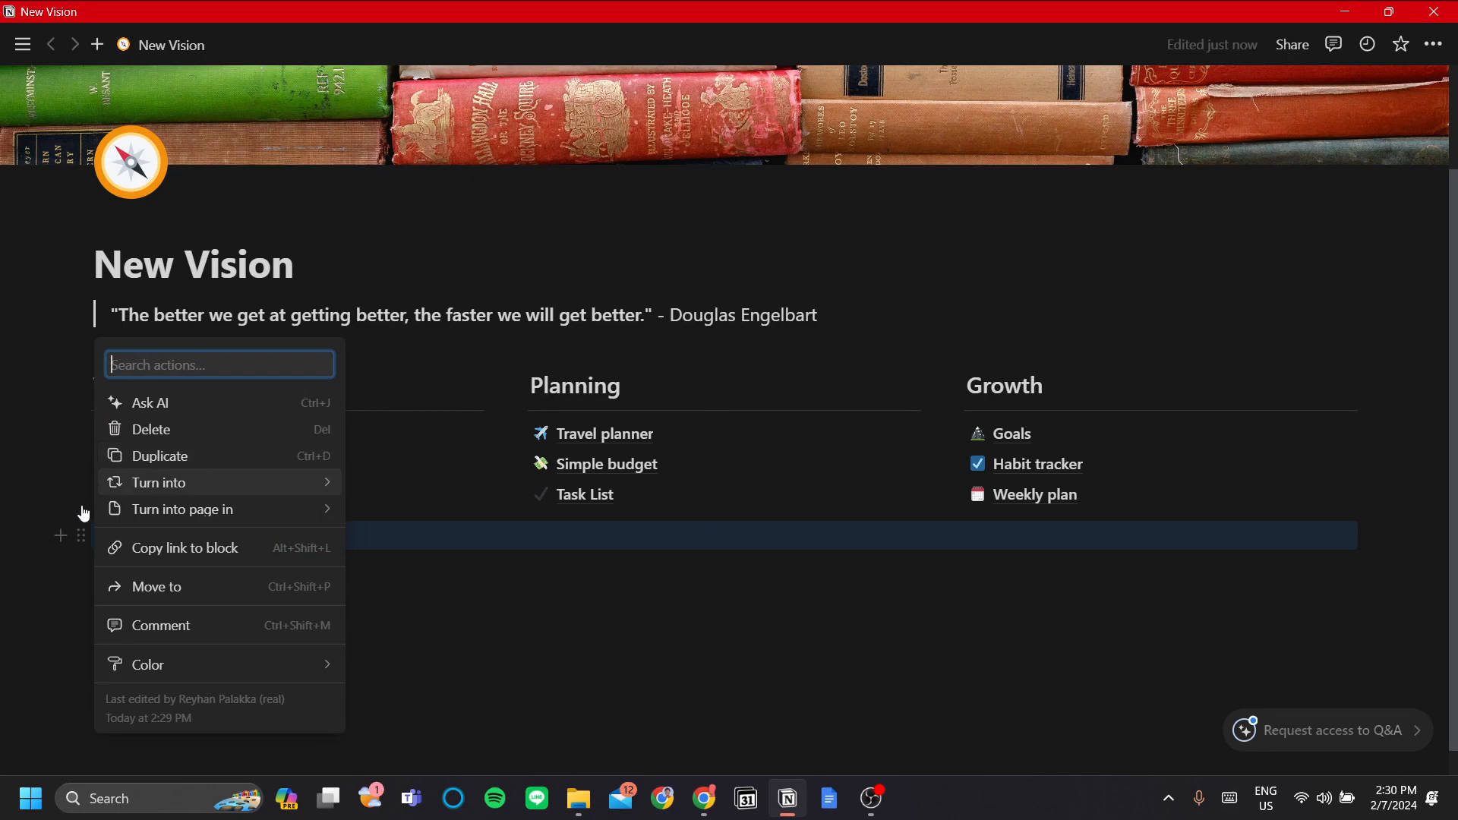
pyautogui.moveTo(195, 482)
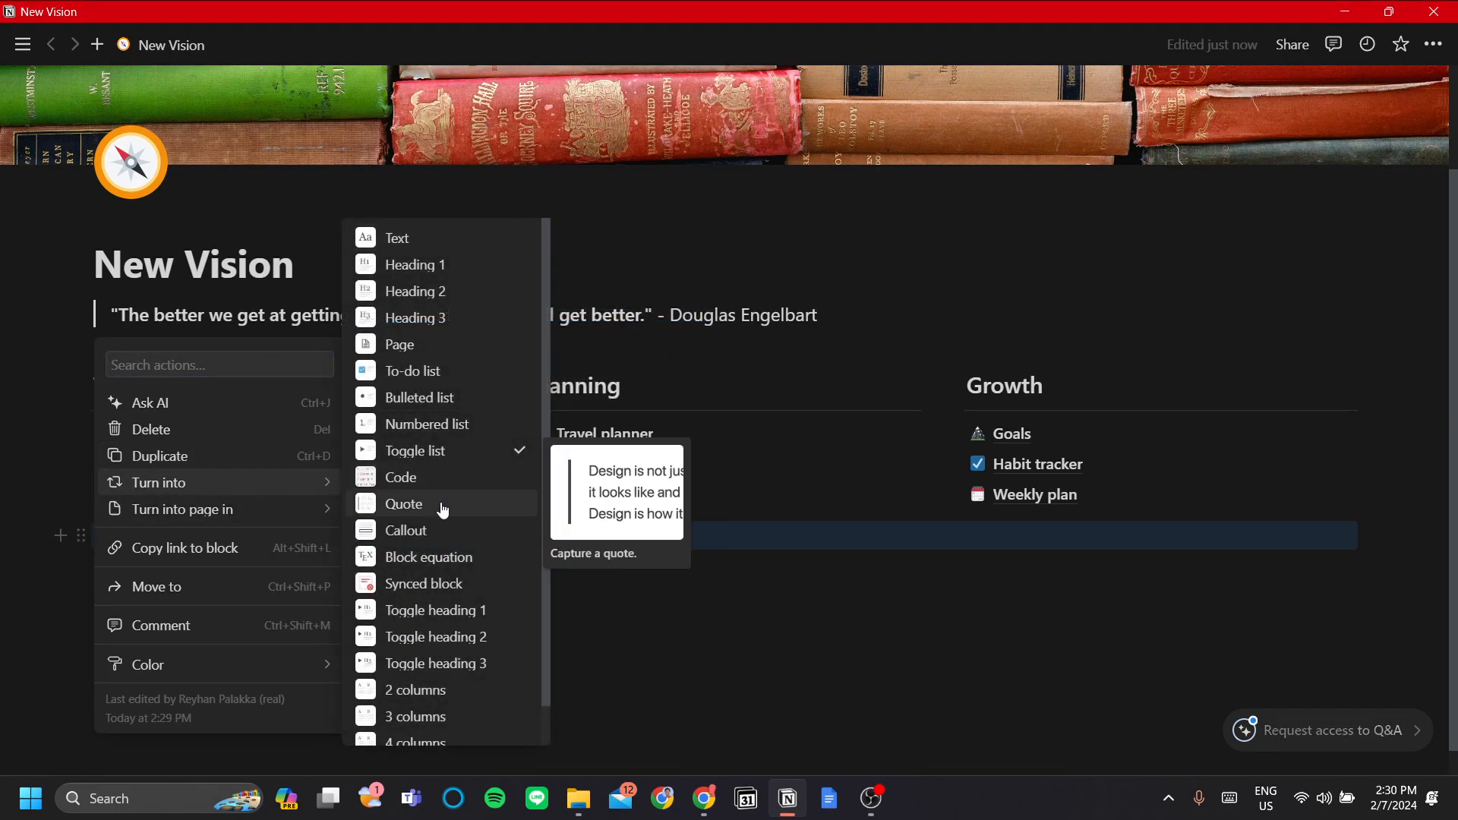
pyautogui.scroll(-1, 443, 510)
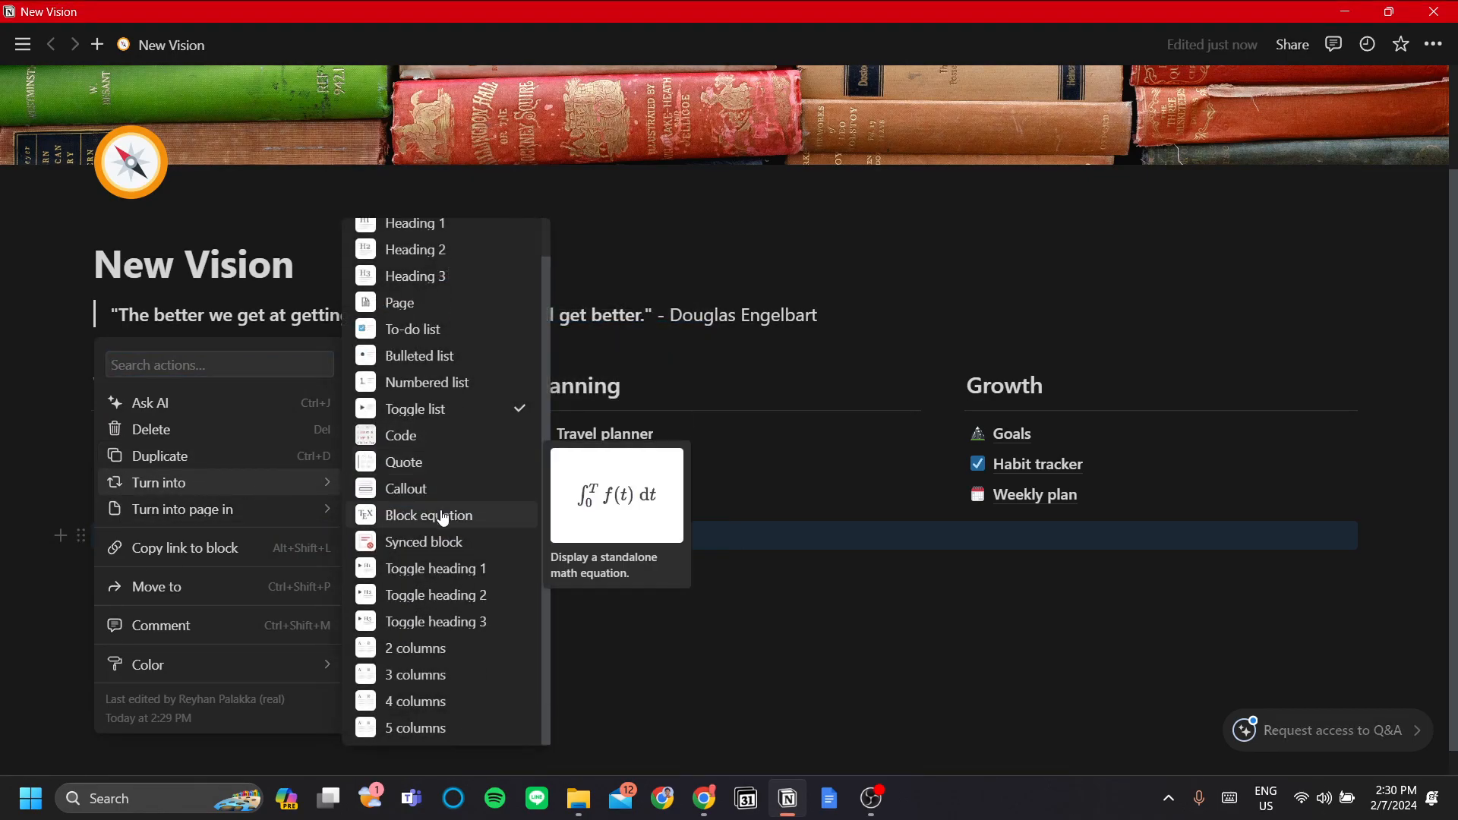
pyautogui.click(466, 572)
# Insert a gallery view database inside the expanded My 2024 toggle heading
pyautogui.click(168, 542)
pyautogui.scroll(-1, 203, 568)
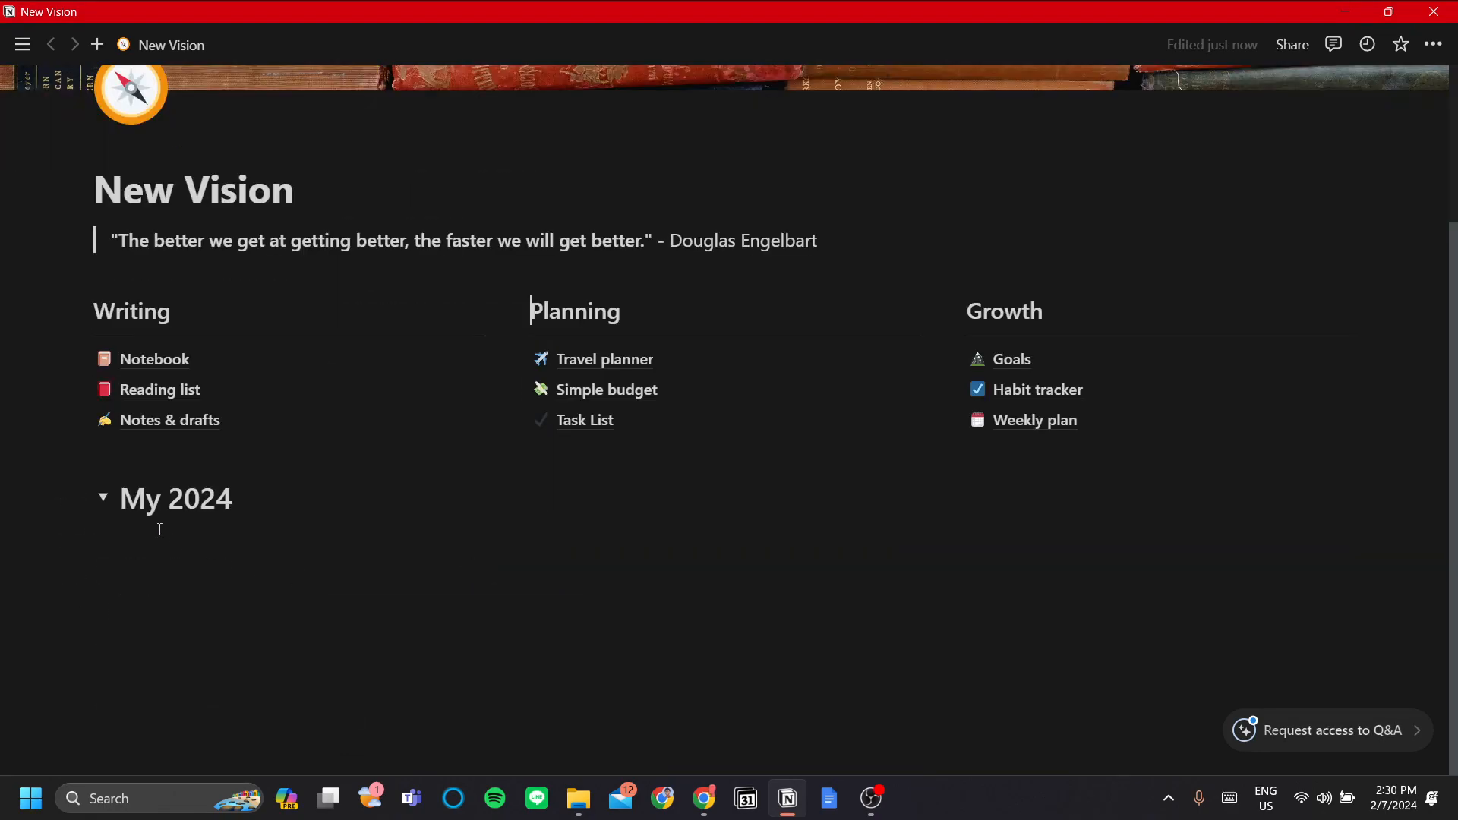
pyautogui.click(102, 498)
pyautogui.click(102, 527)
pyautogui.click(231, 553)
pyautogui.write('/')
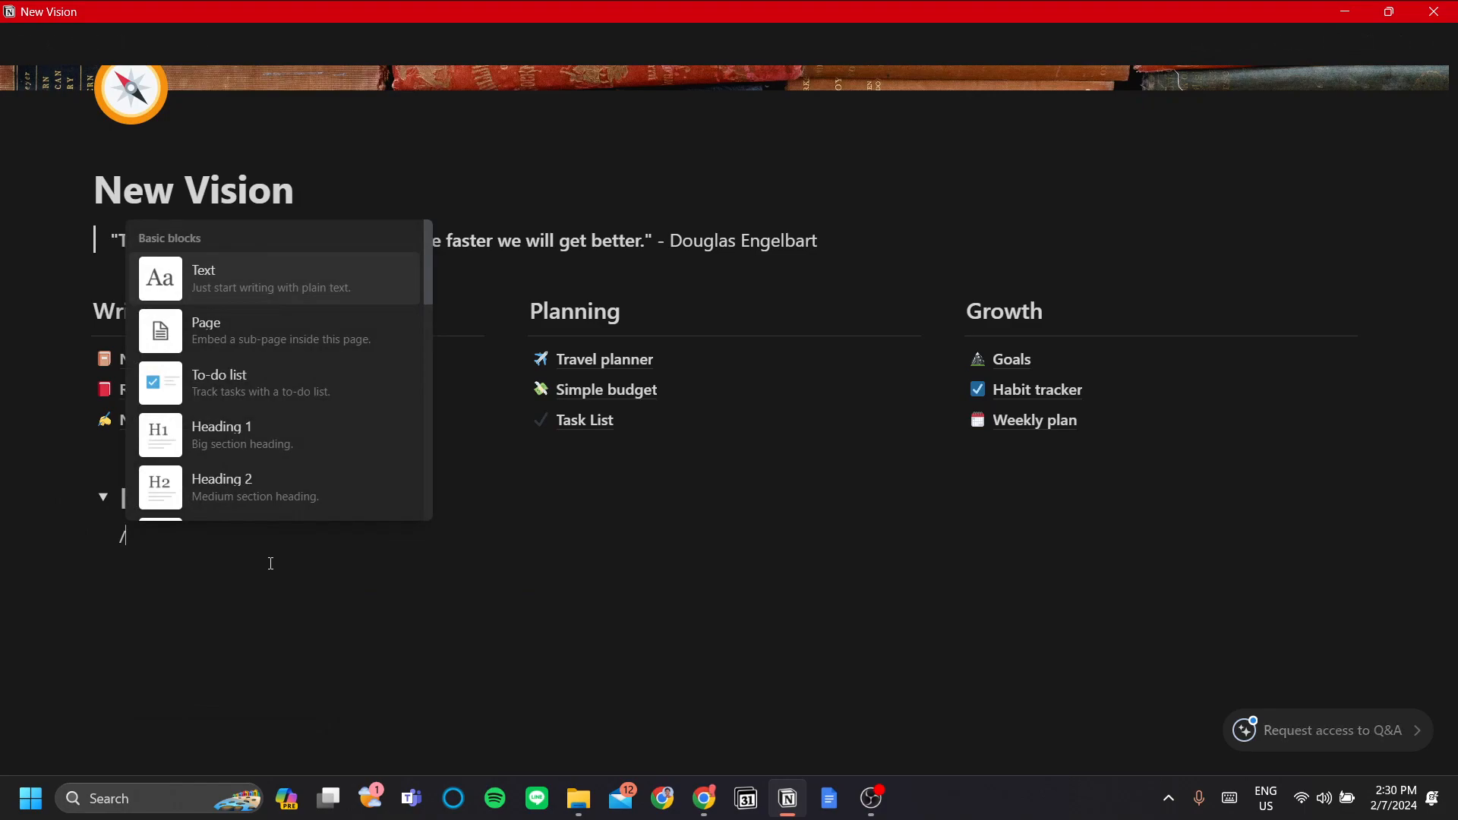
pyautogui.write('ga')
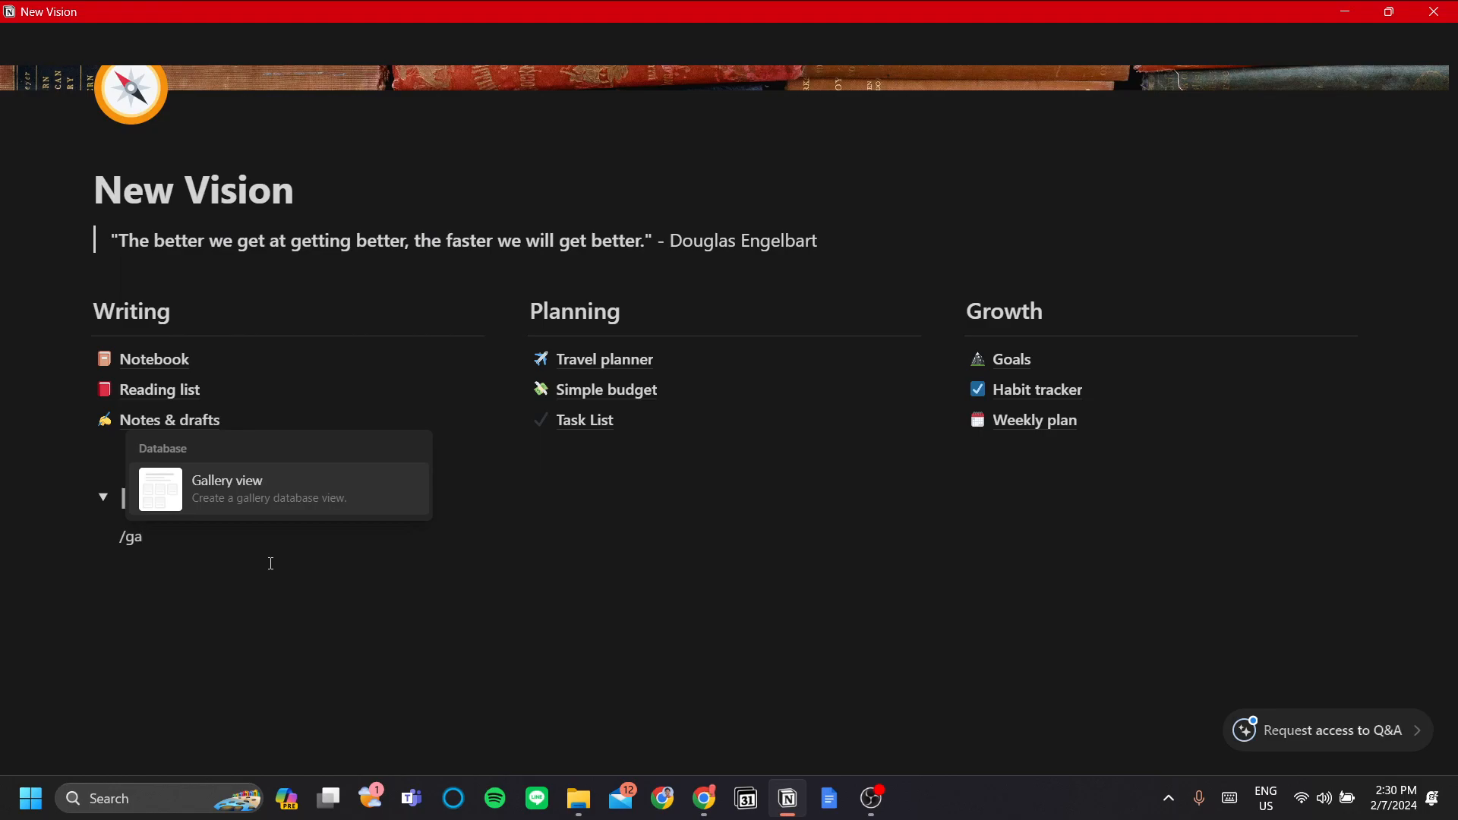
pyautogui.press('Return')
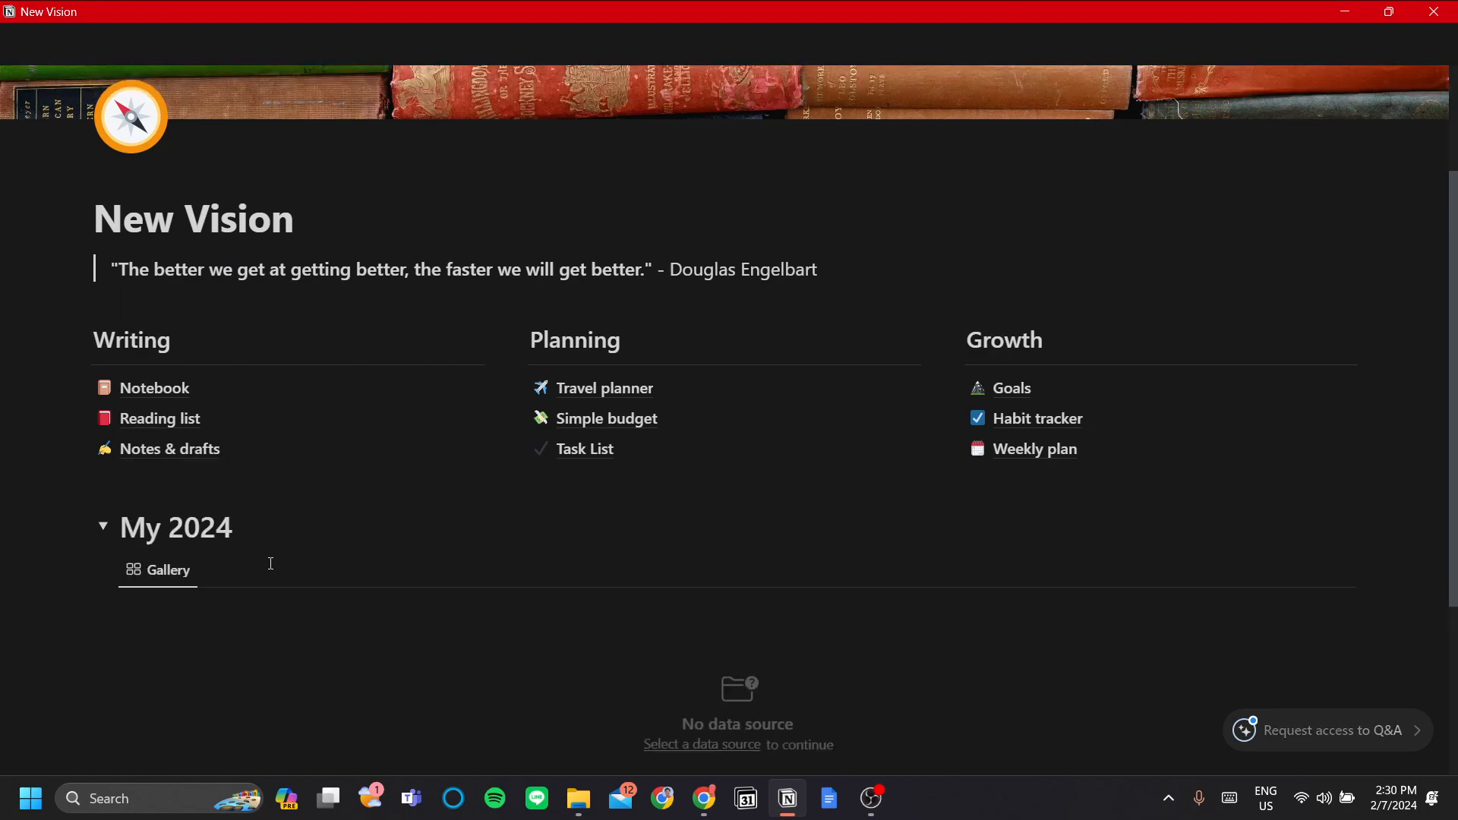
pyautogui.scroll(-4, 296, 547)
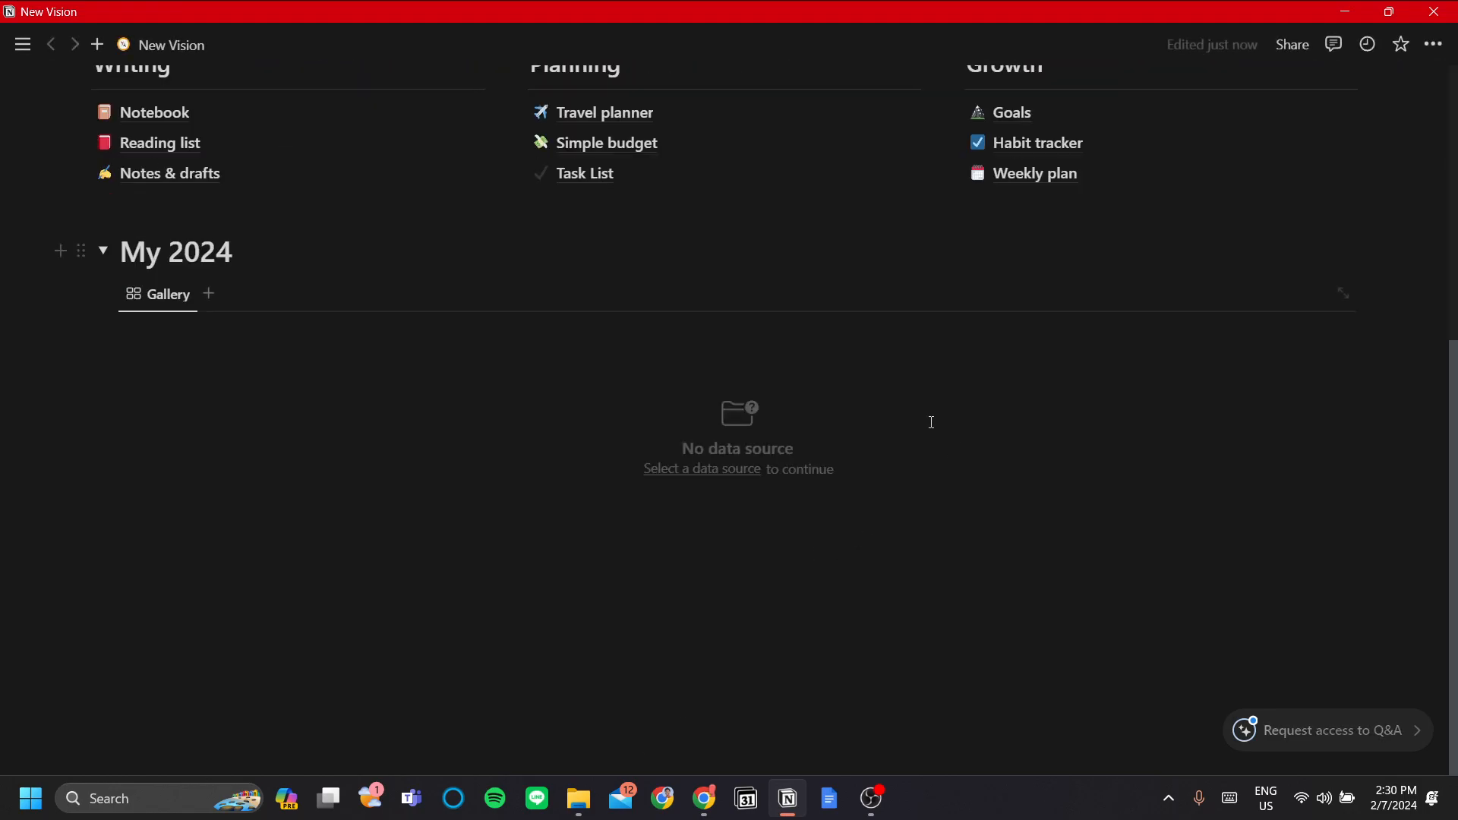
# Create a new database as the gallery's data source and title it My 2024 Vision
pyautogui.click(719, 470)
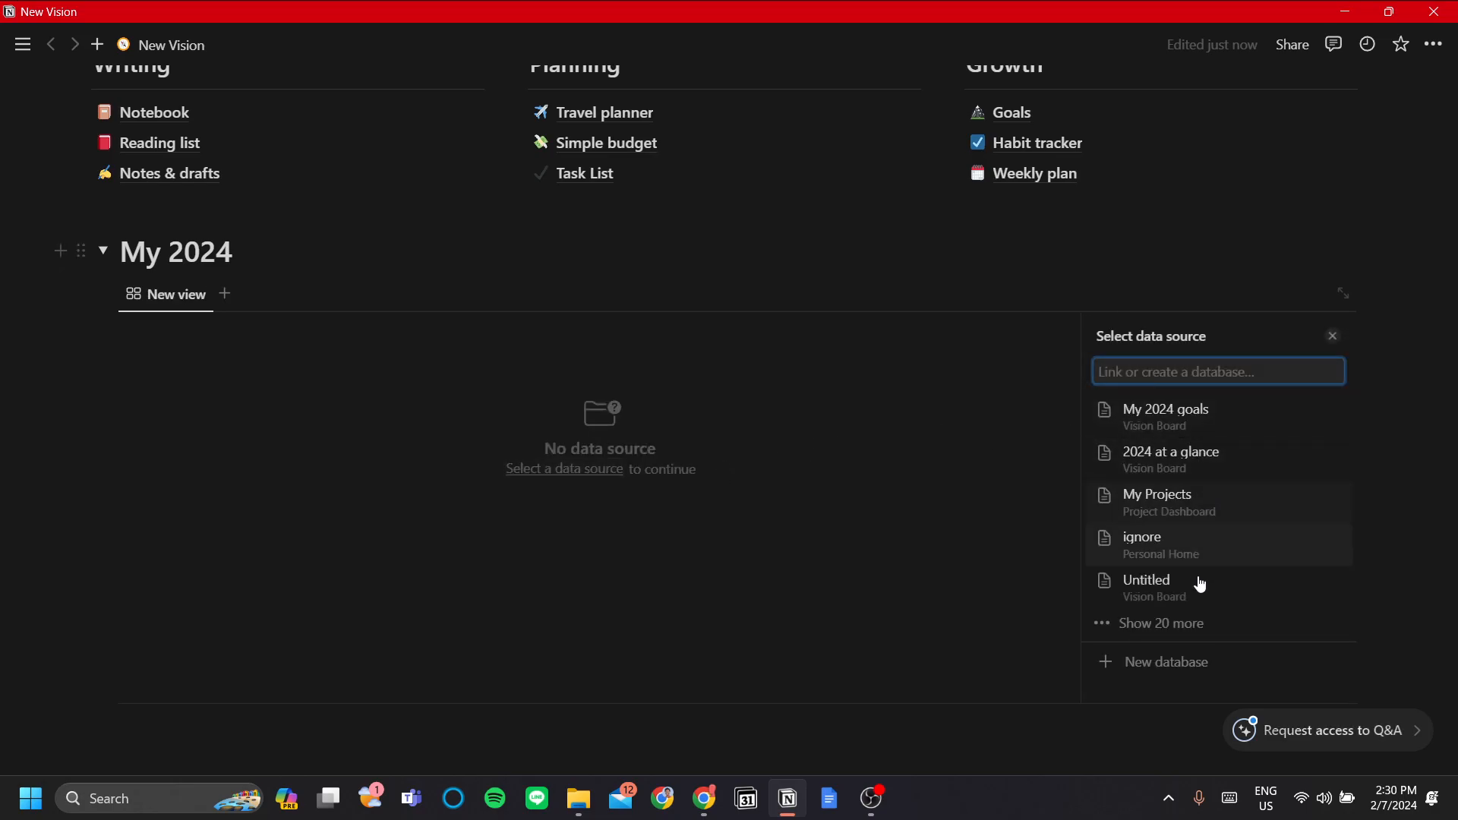
pyautogui.click(1189, 668)
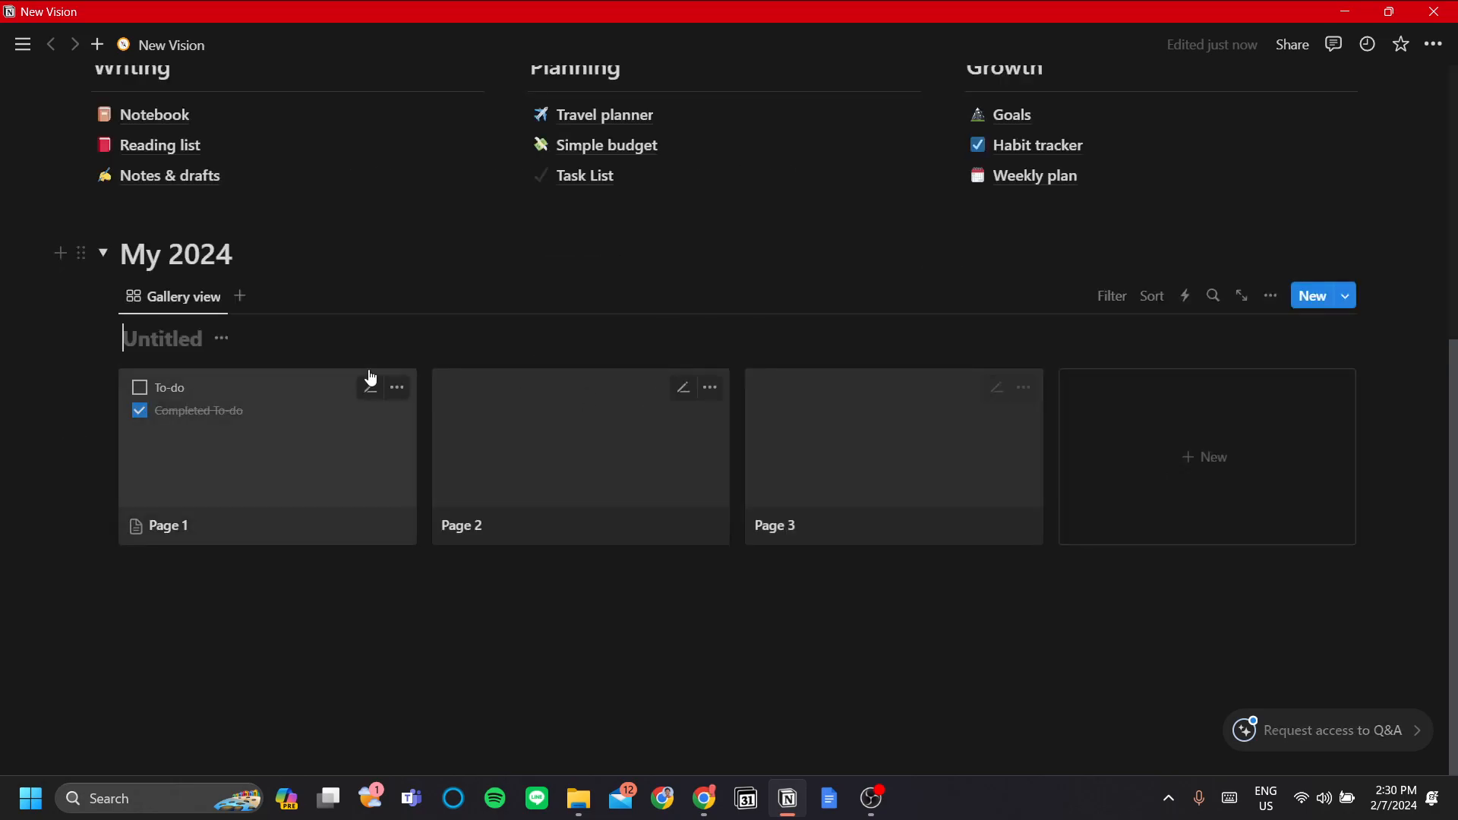
pyautogui.write('My 202')
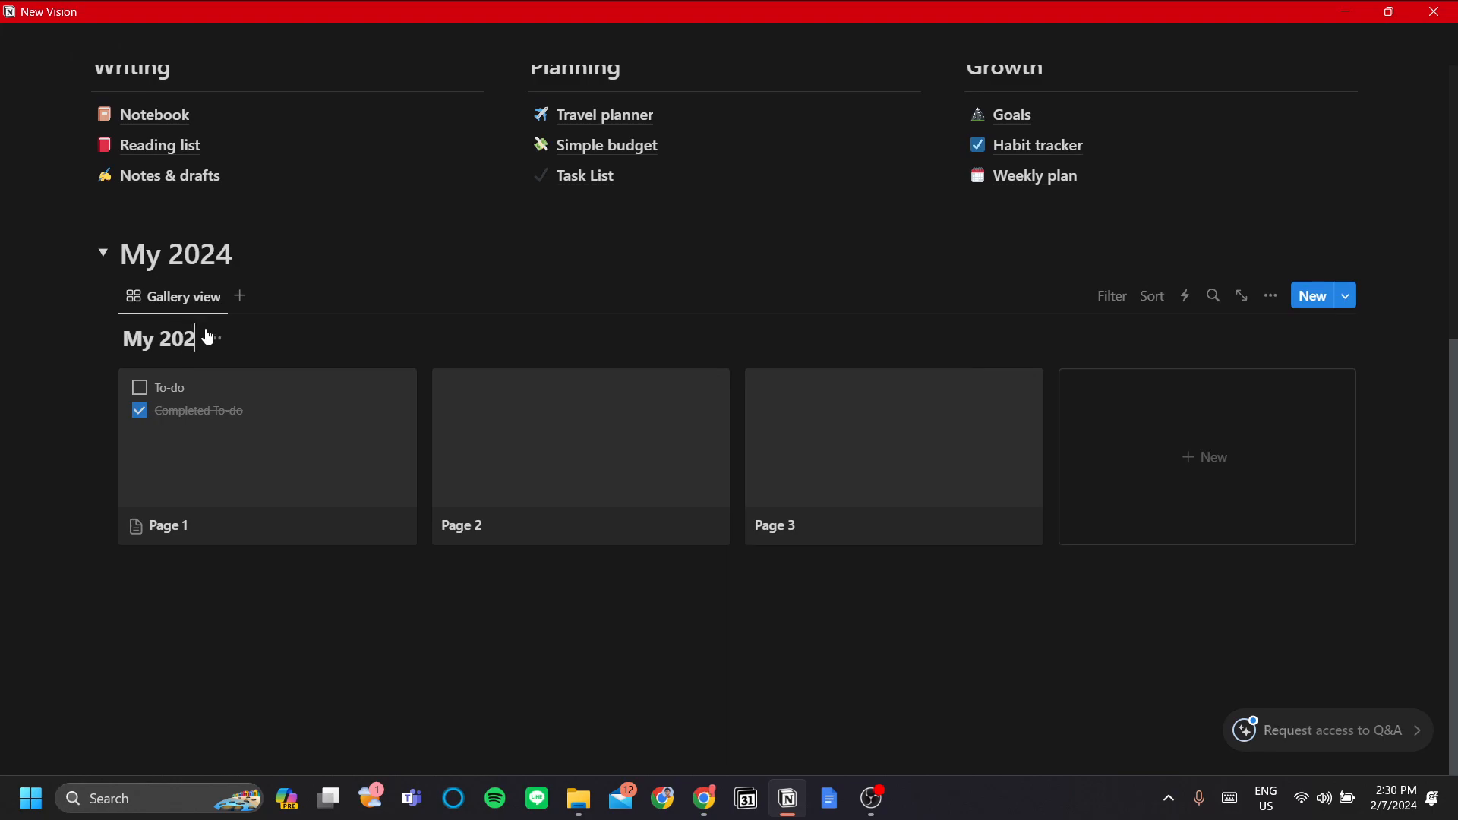
pyautogui.write('4 Vision')
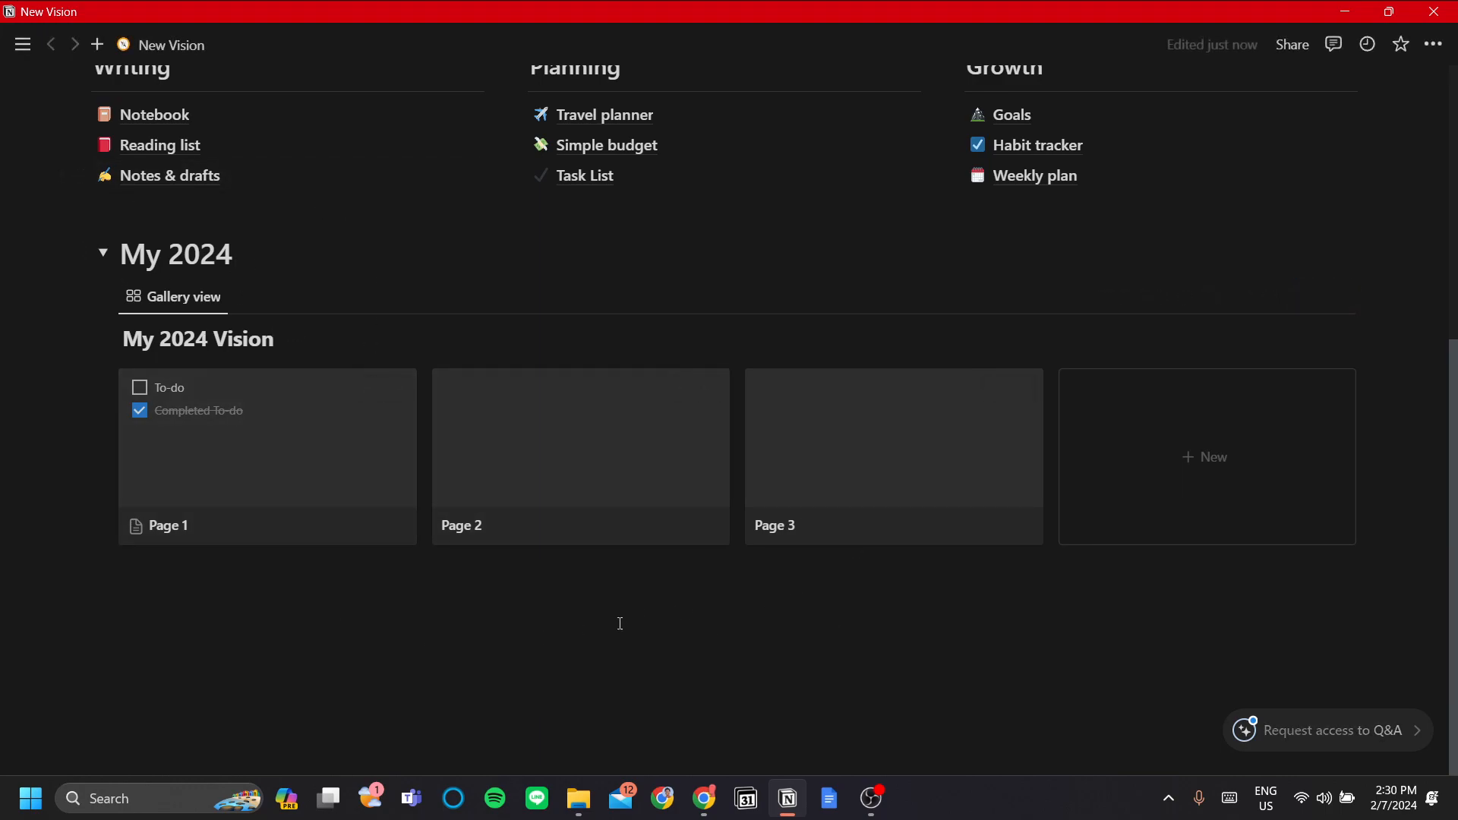
# Rename the gallery's Page 1 card as Health
pyautogui.click(315, 504)
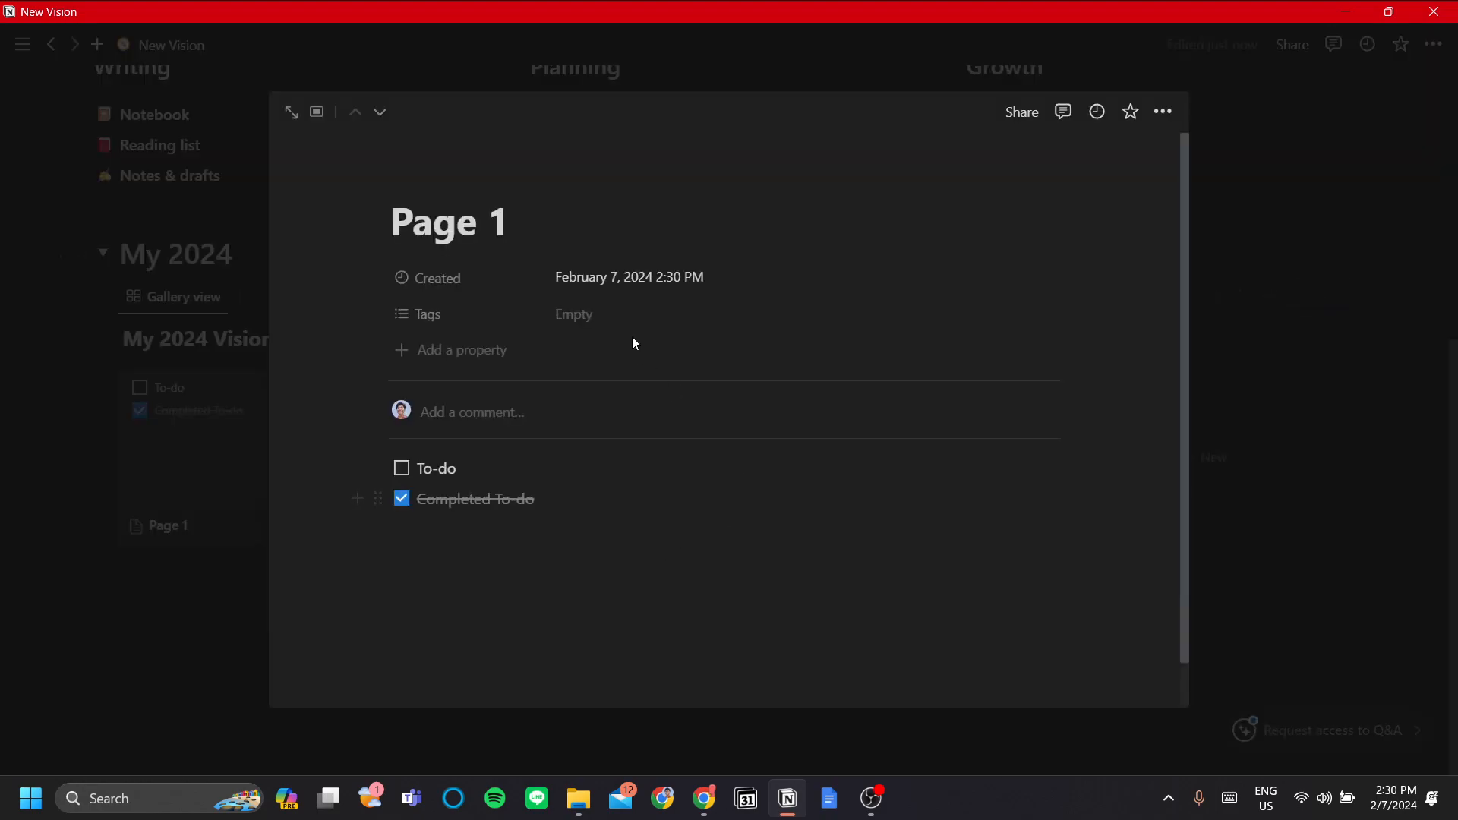
pyautogui.hotkey('ctrl', 'a')
pyautogui.write('Health')
pyautogui.press('Return')
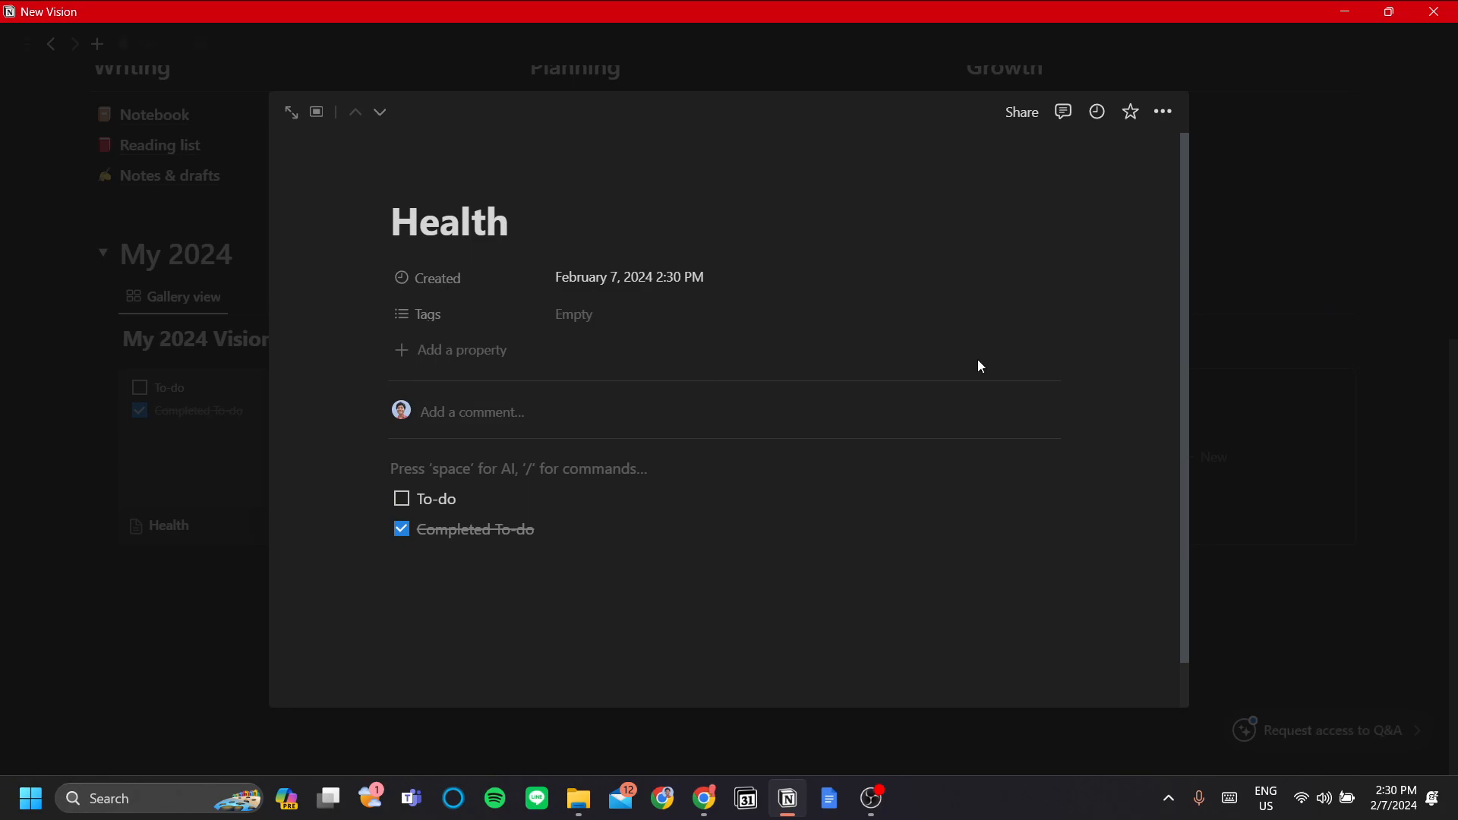
pyautogui.click(1260, 343)
# Rename the gallery's Page 2 card as Career
pyautogui.click(560, 520)
pyautogui.hotkey('ctrl', 'a')
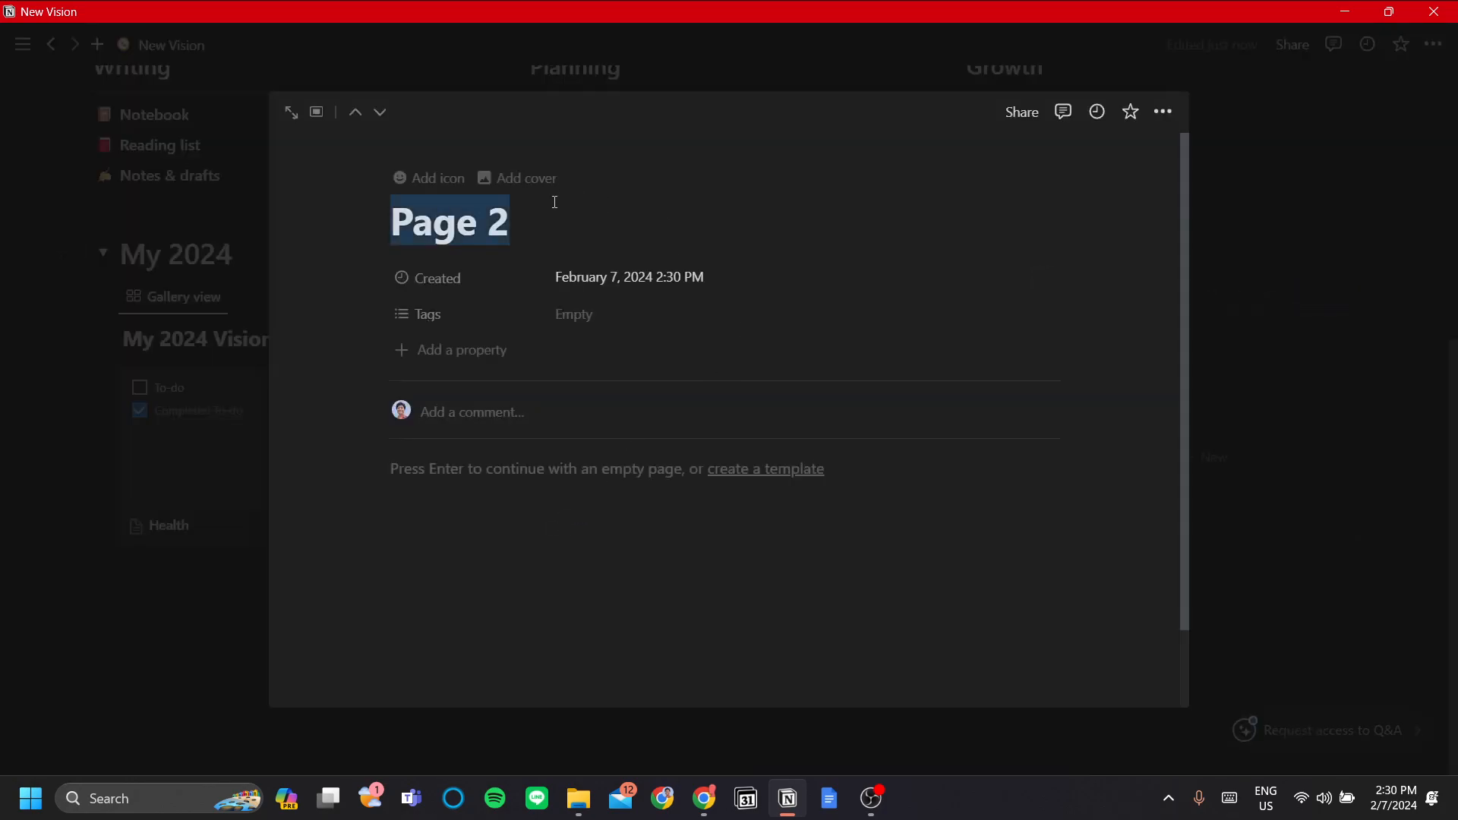
pyautogui.write('Career')
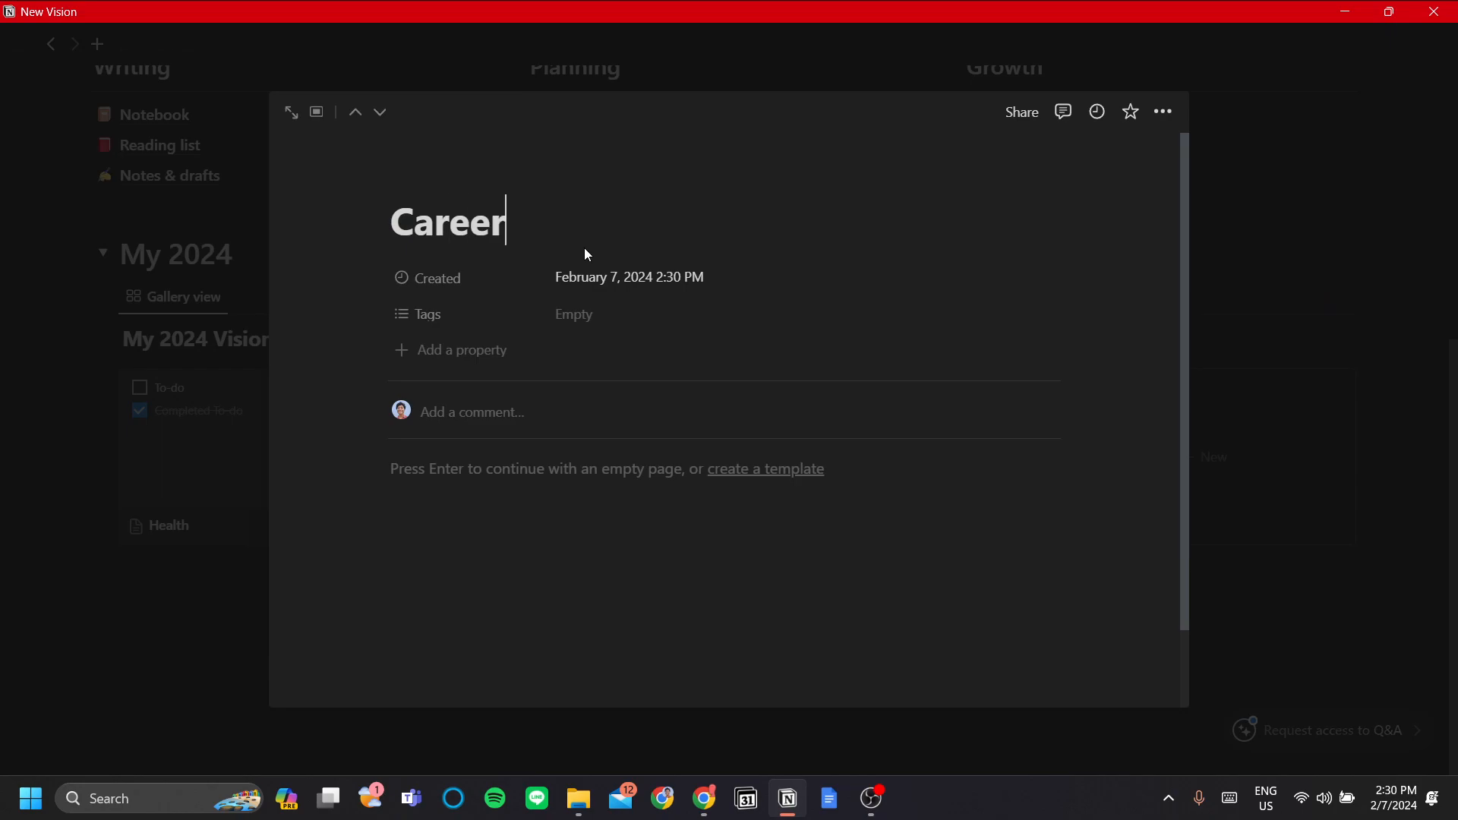
pyautogui.press('Return')
pyautogui.click(73, 485)
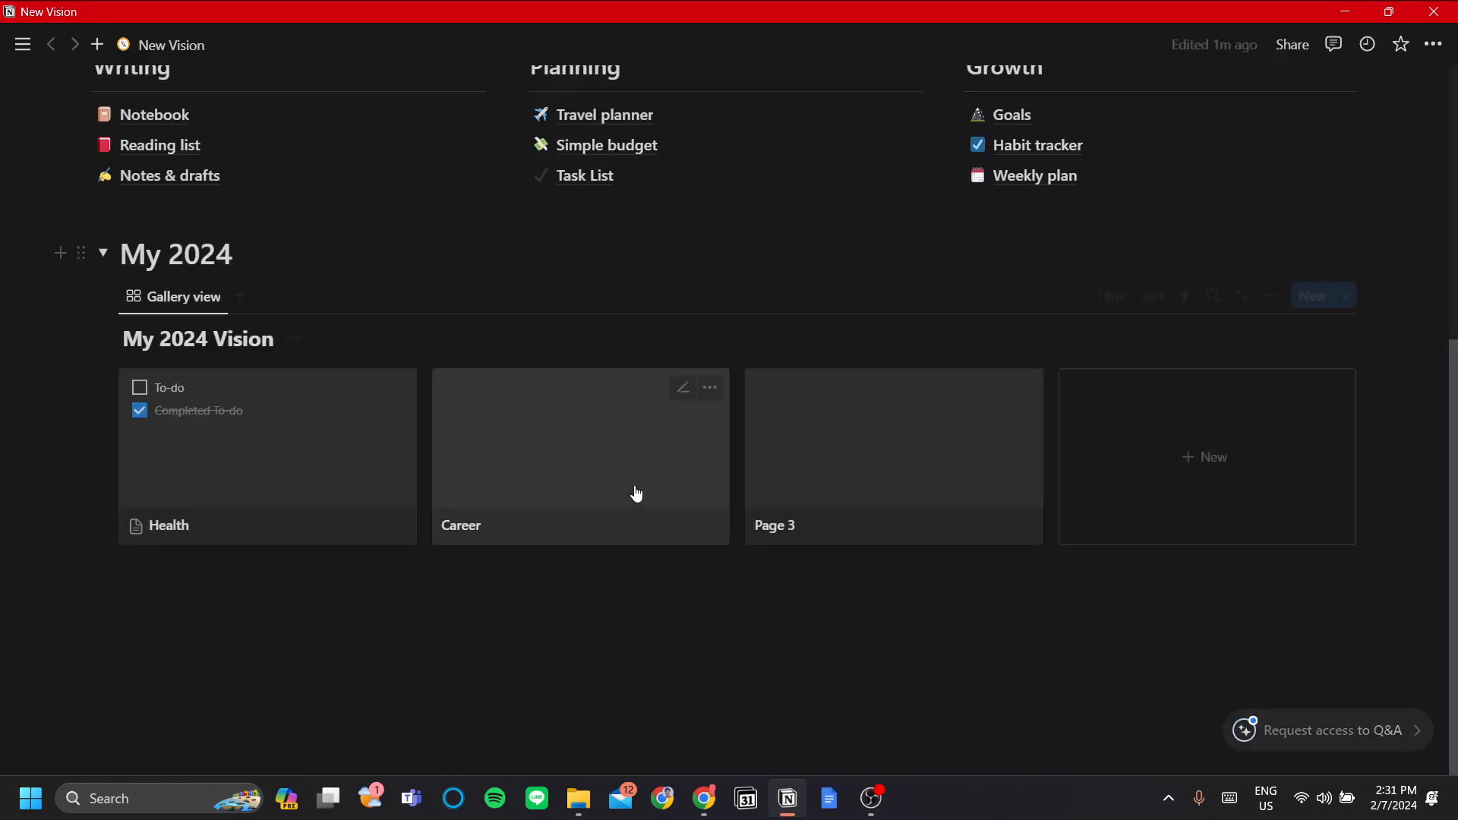
# Rename the gallery's Page 3 card as Personal Development
pyautogui.click(817, 511)
pyautogui.hotkey('ctrl', 'a')
pyautogui.write('Personal Development')
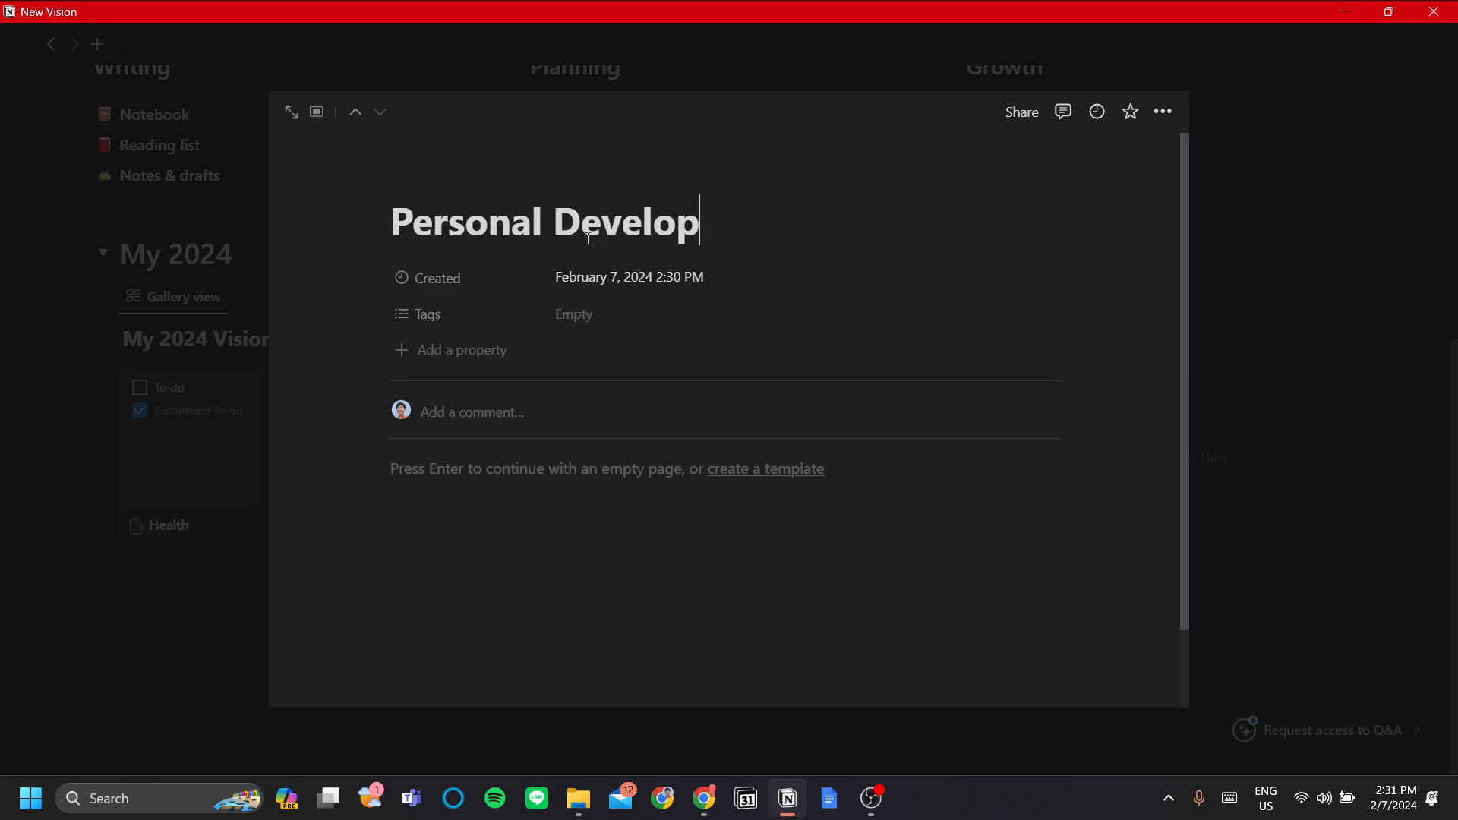
pyautogui.press('Return')
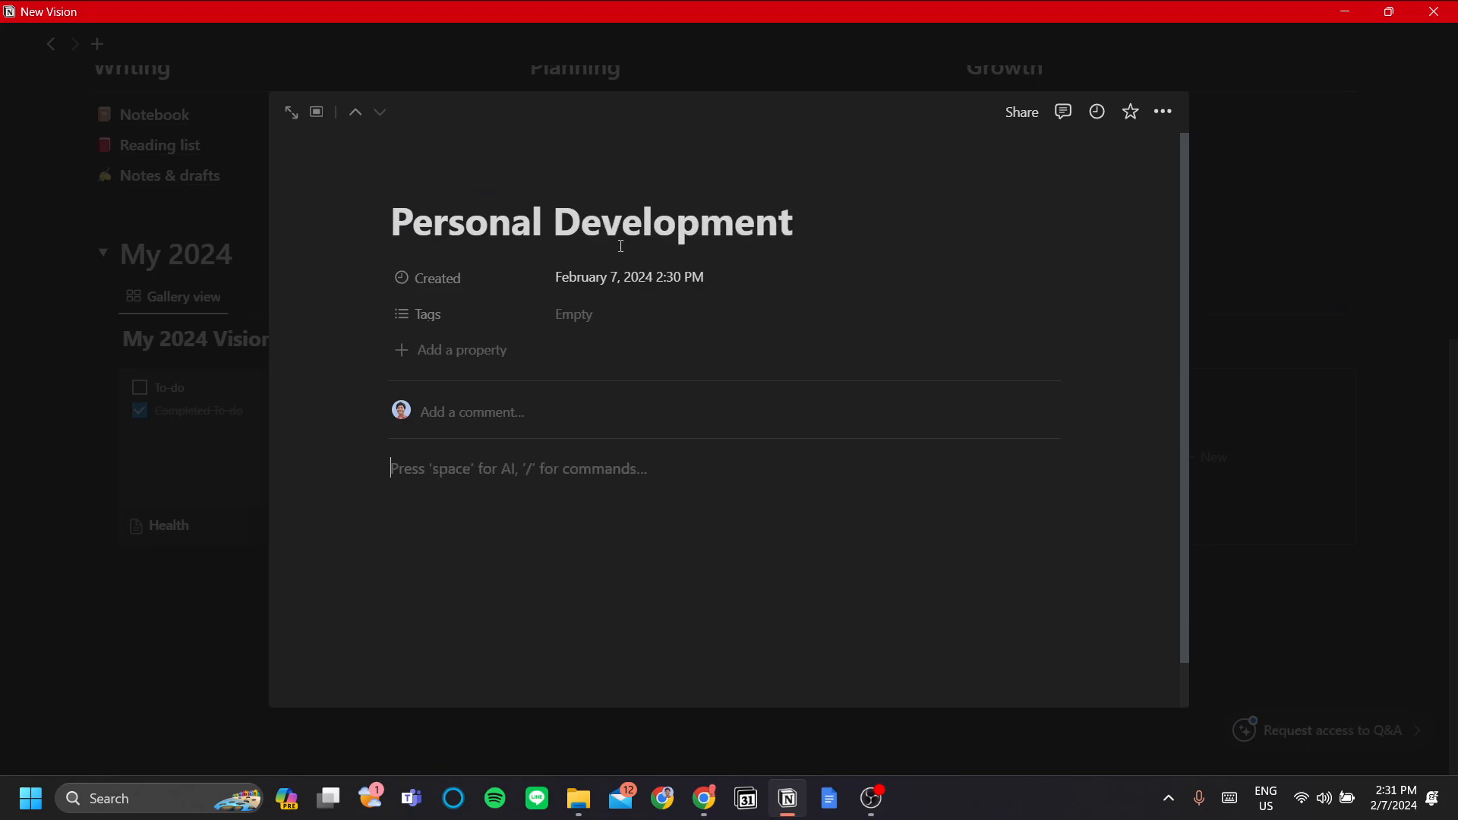
pyautogui.click(143, 641)
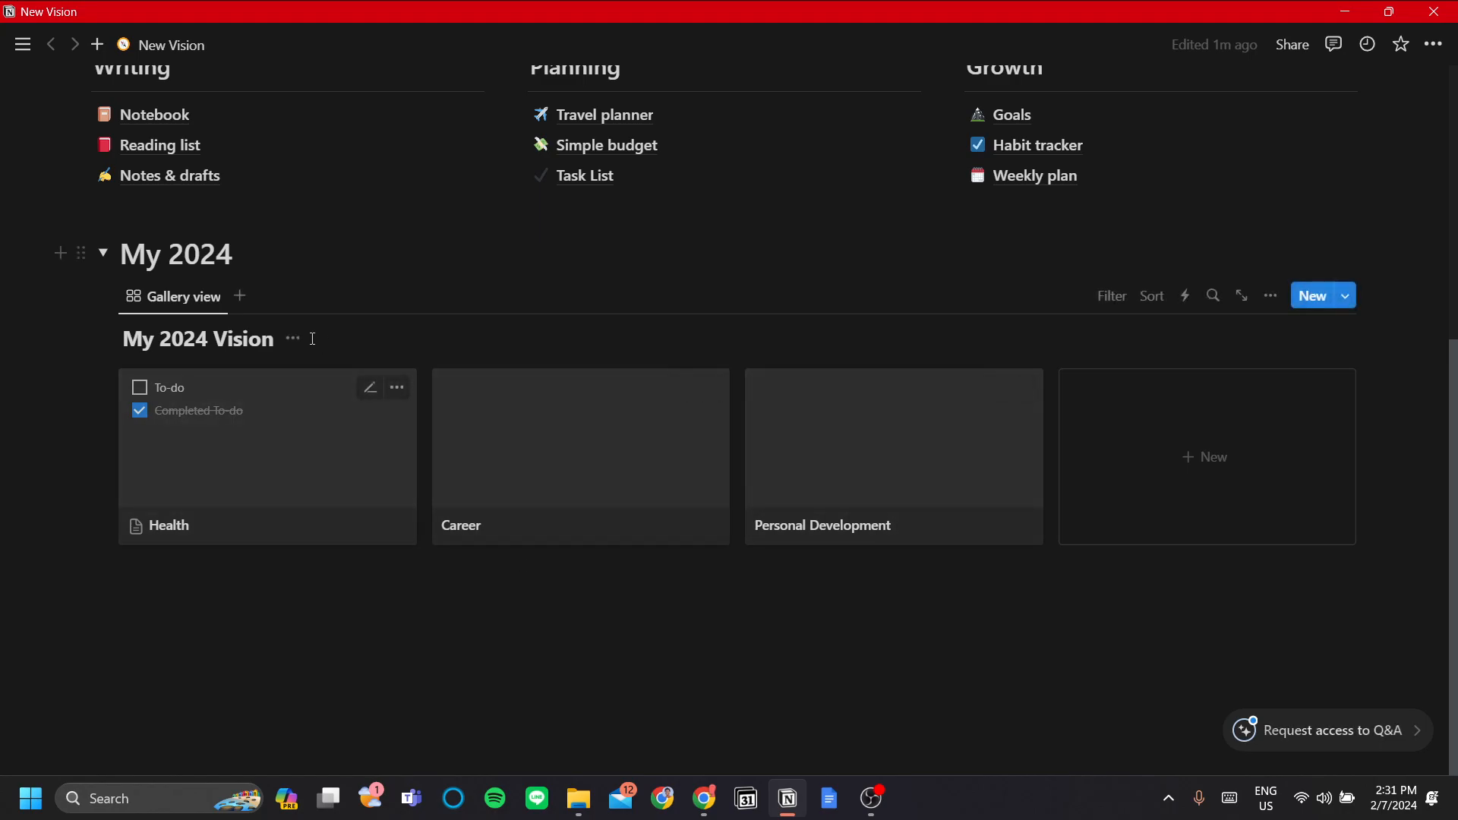
# Add a table view to the My 2024 Vision database and move its Created column after Tags
pyautogui.click(240, 296)
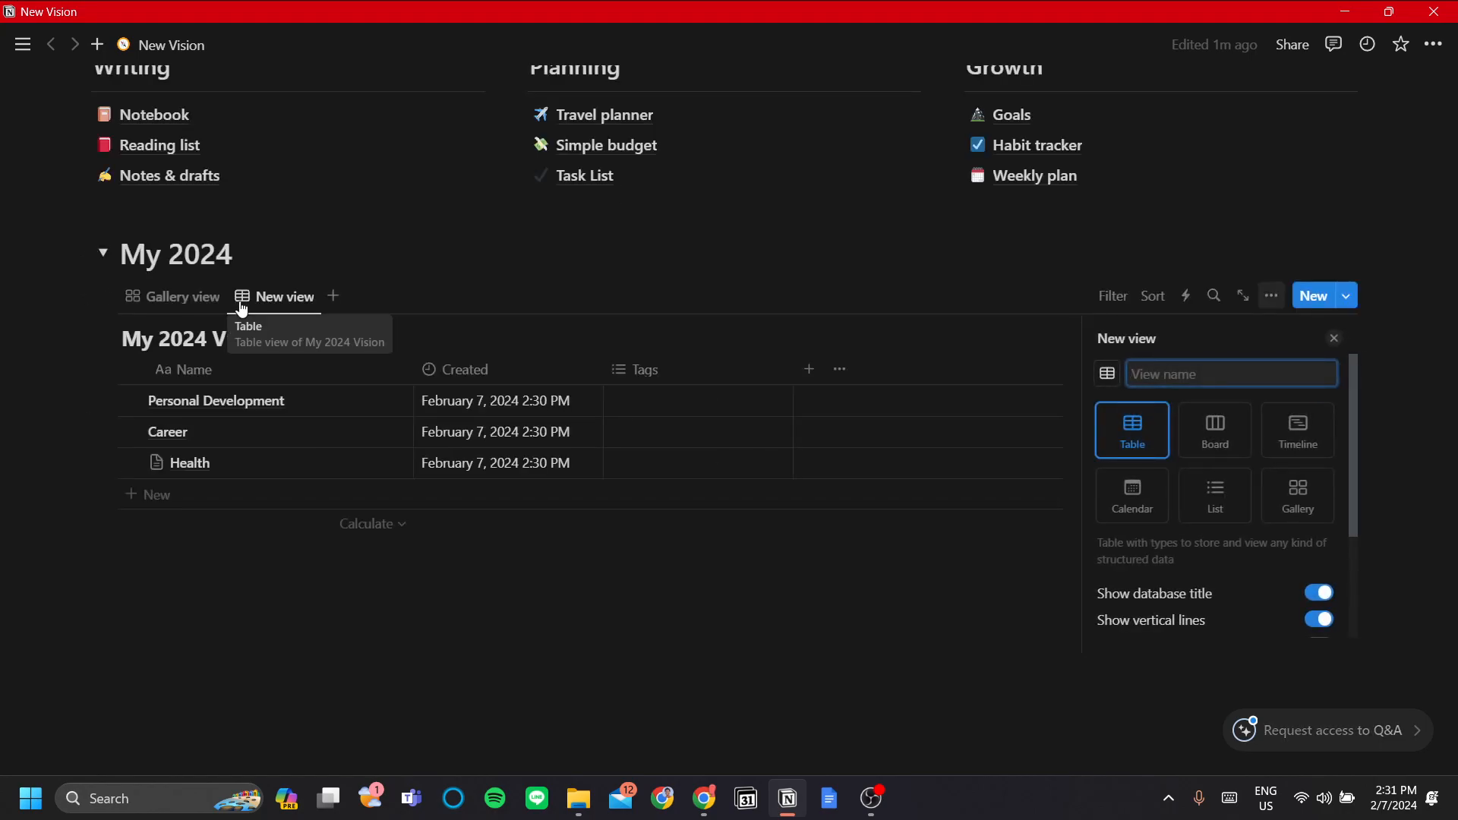
pyautogui.click(1331, 341)
pyautogui.moveTo(536, 382); pyautogui.dragTo(873, 377)
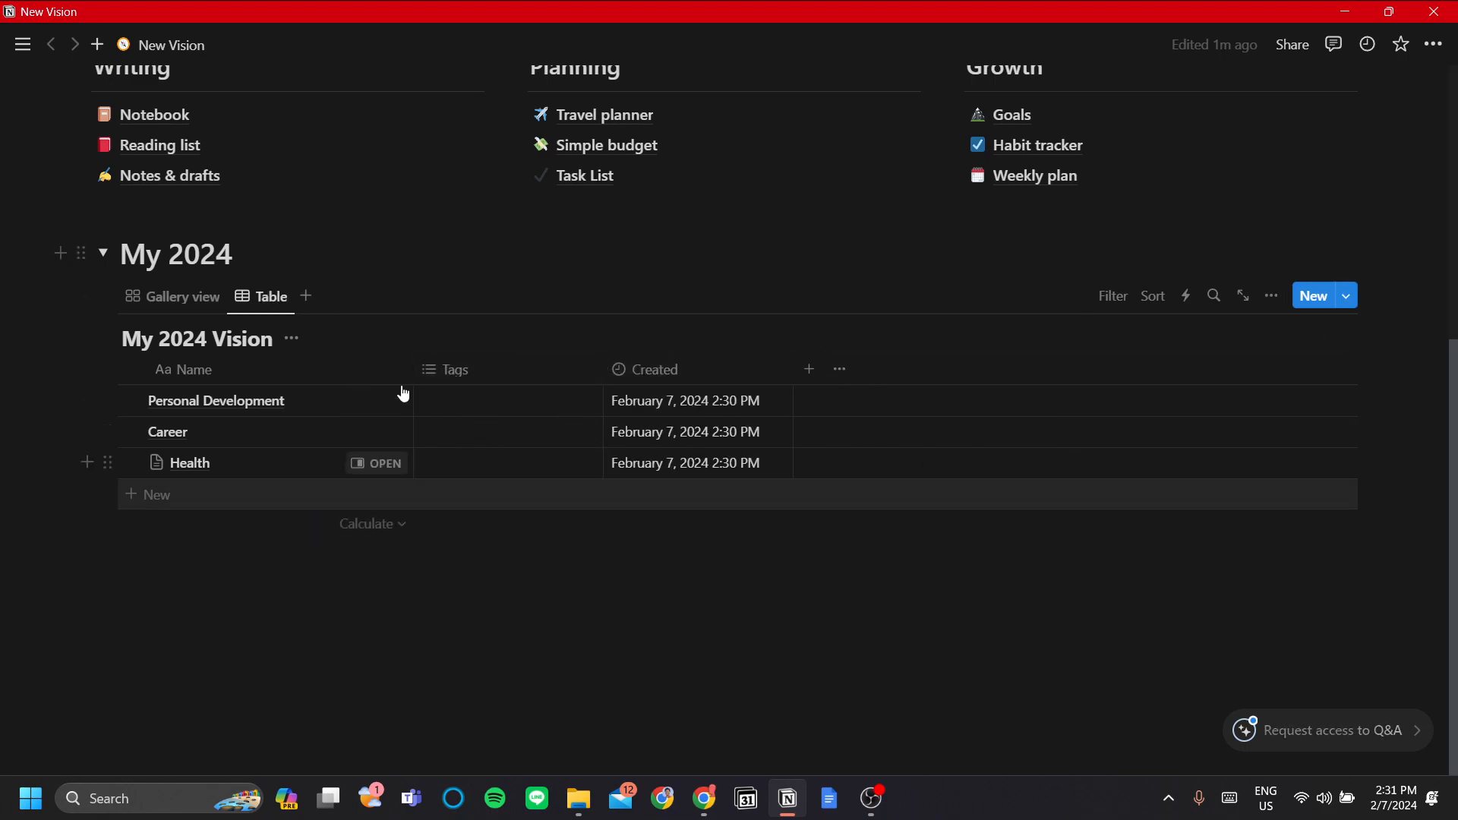
# Return to the gallery view and add a cover image to each of the Health, Career and Personal Development pages
pyautogui.click(163, 303)
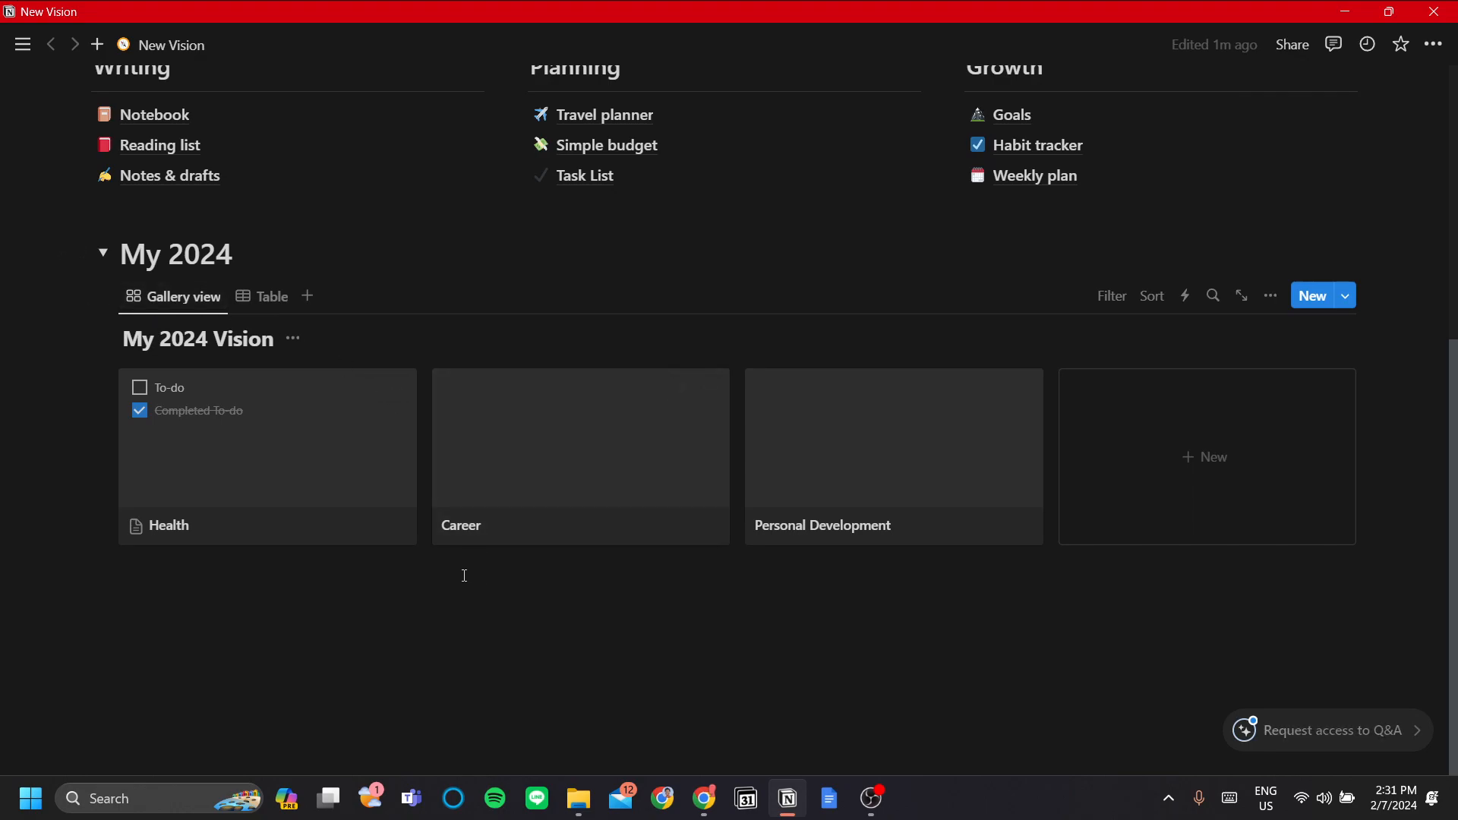
pyautogui.click(334, 473)
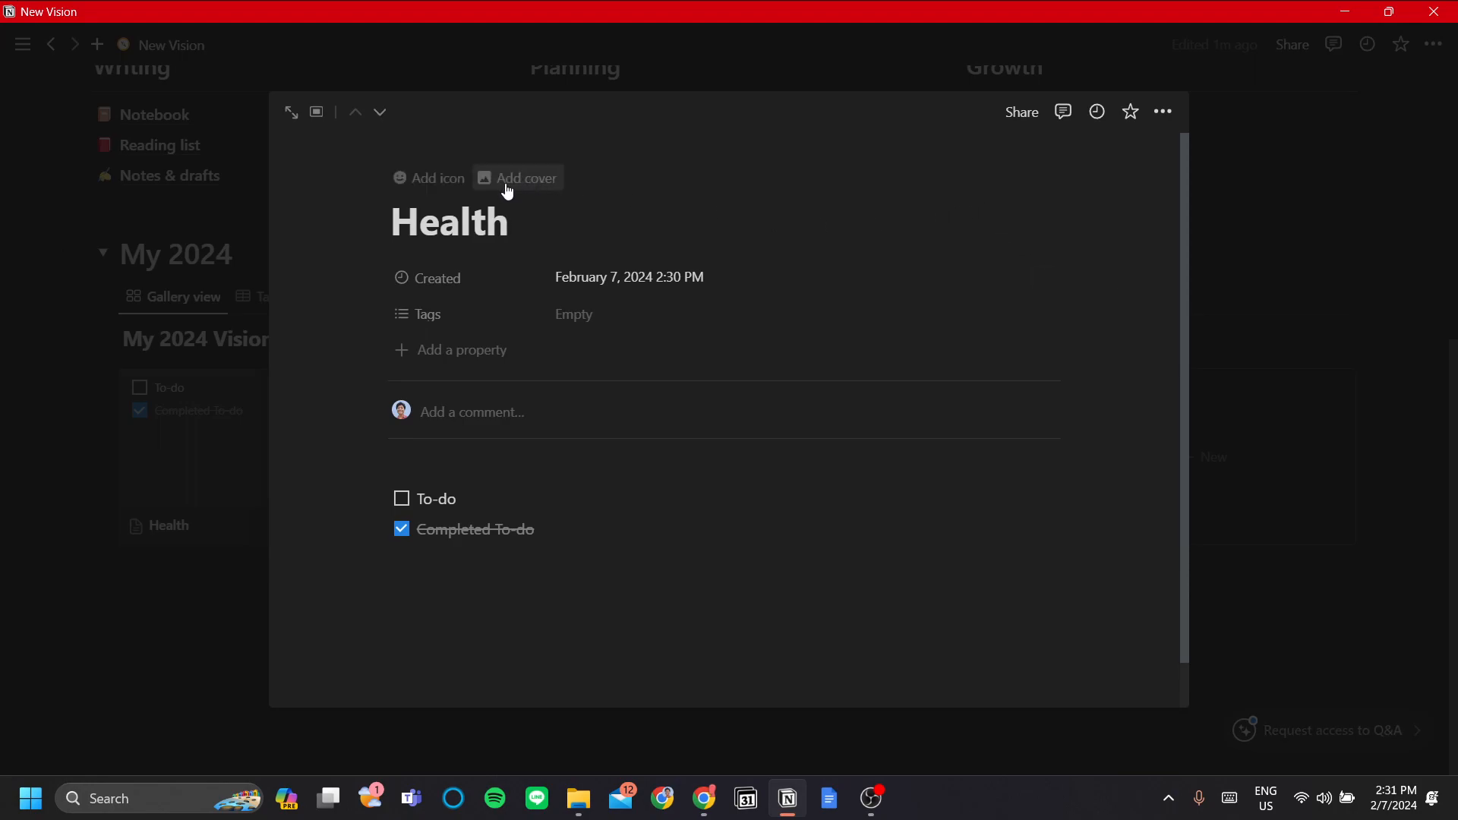
pyautogui.click(532, 180)
pyautogui.click(120, 521)
pyautogui.click(511, 462)
pyautogui.click(526, 178)
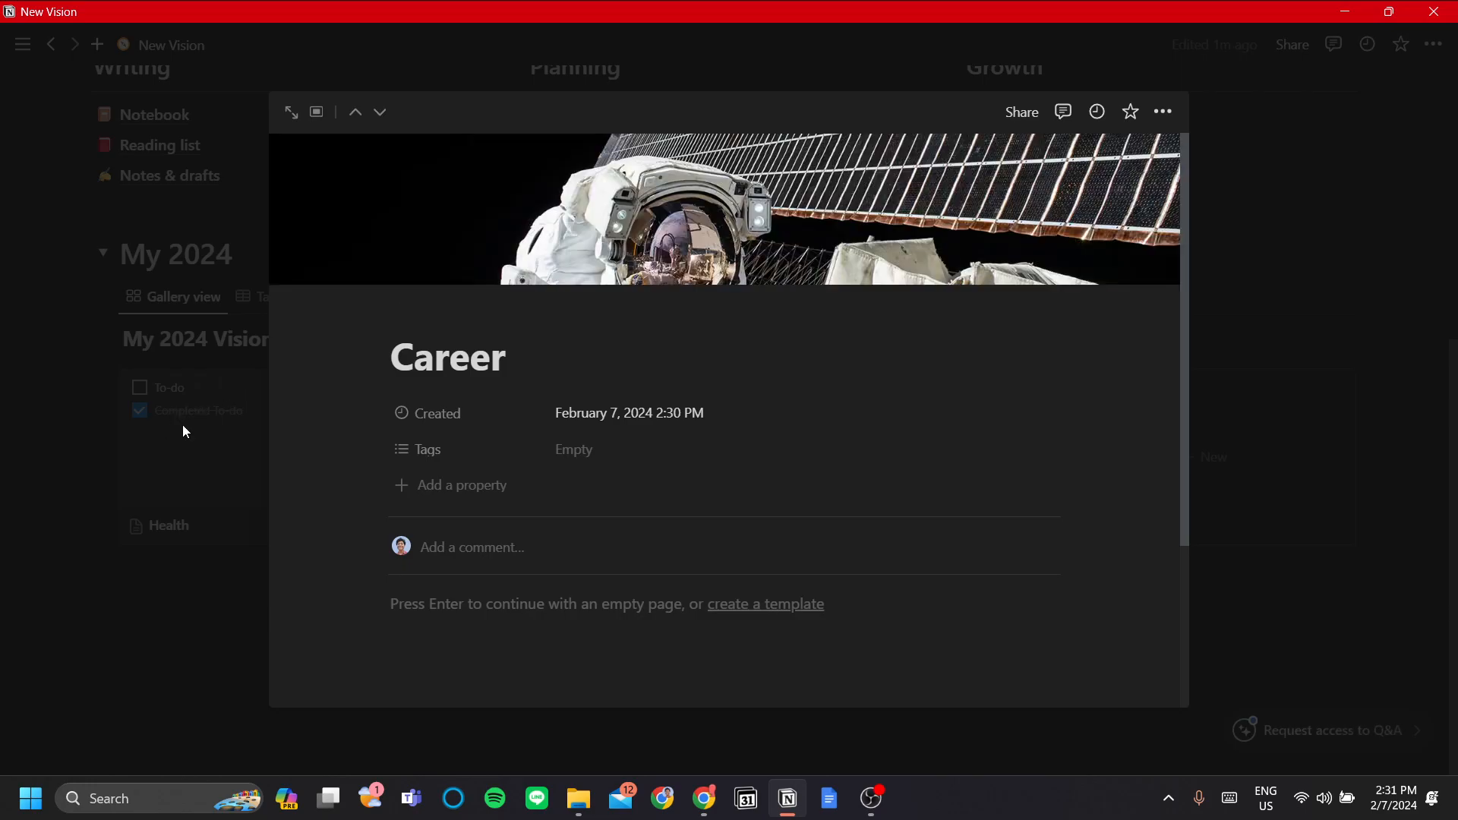
pyautogui.click(179, 430)
pyautogui.click(826, 454)
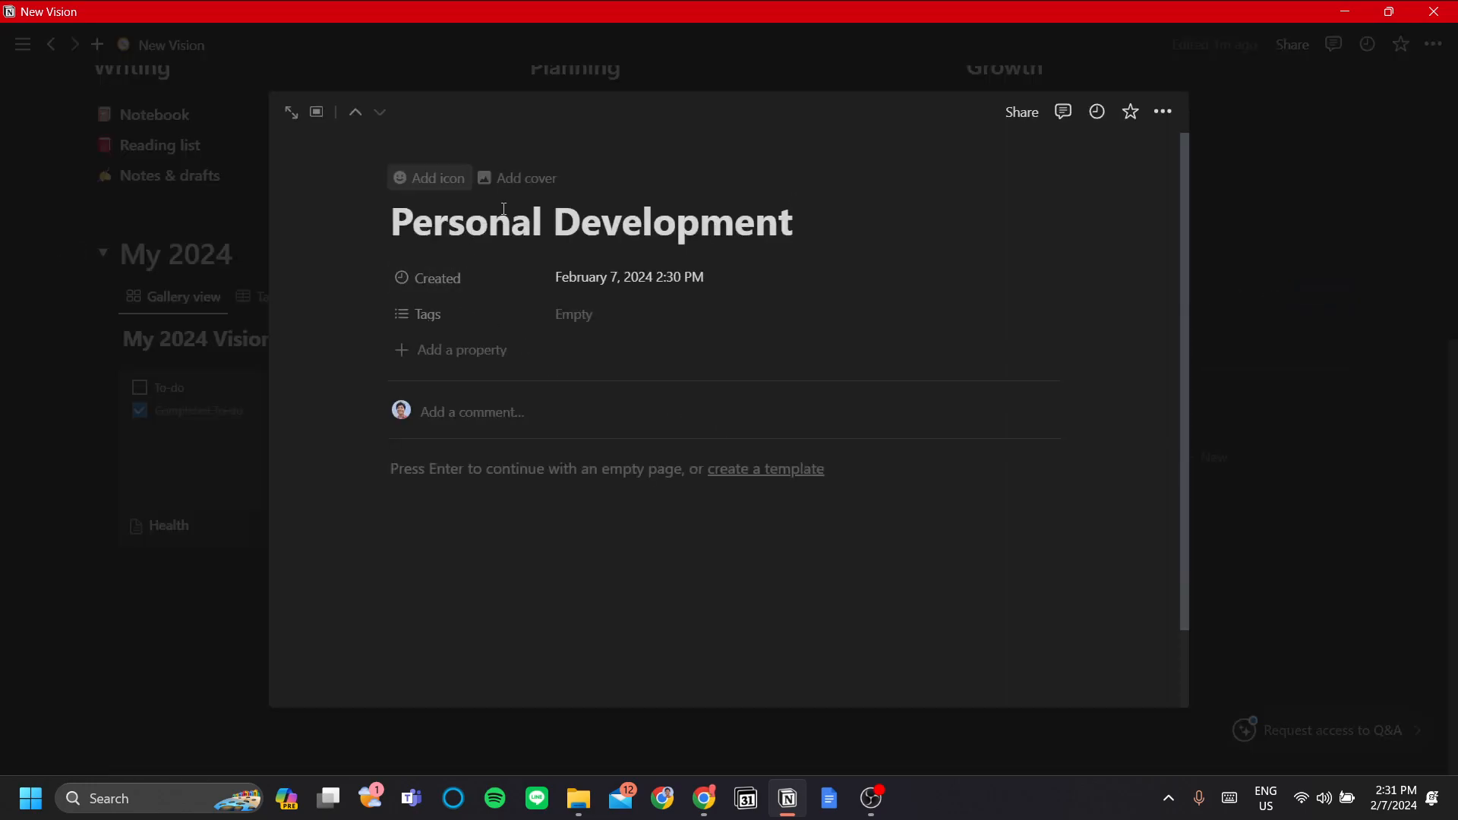
pyautogui.click(532, 176)
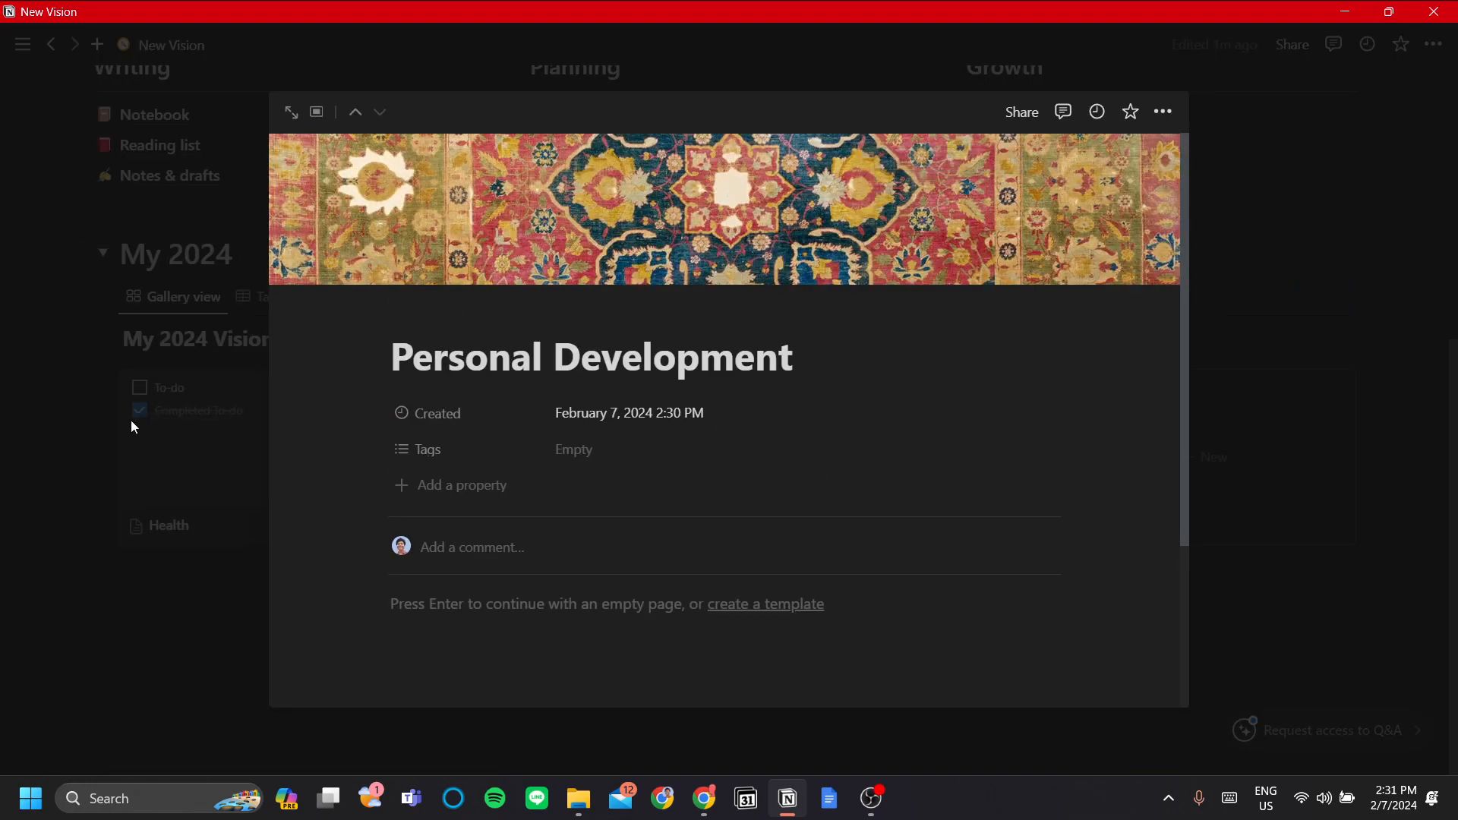
pyautogui.click(39, 416)
# Examine the Personal Development and Health pages to check their covers and content
pyautogui.click(175, 295)
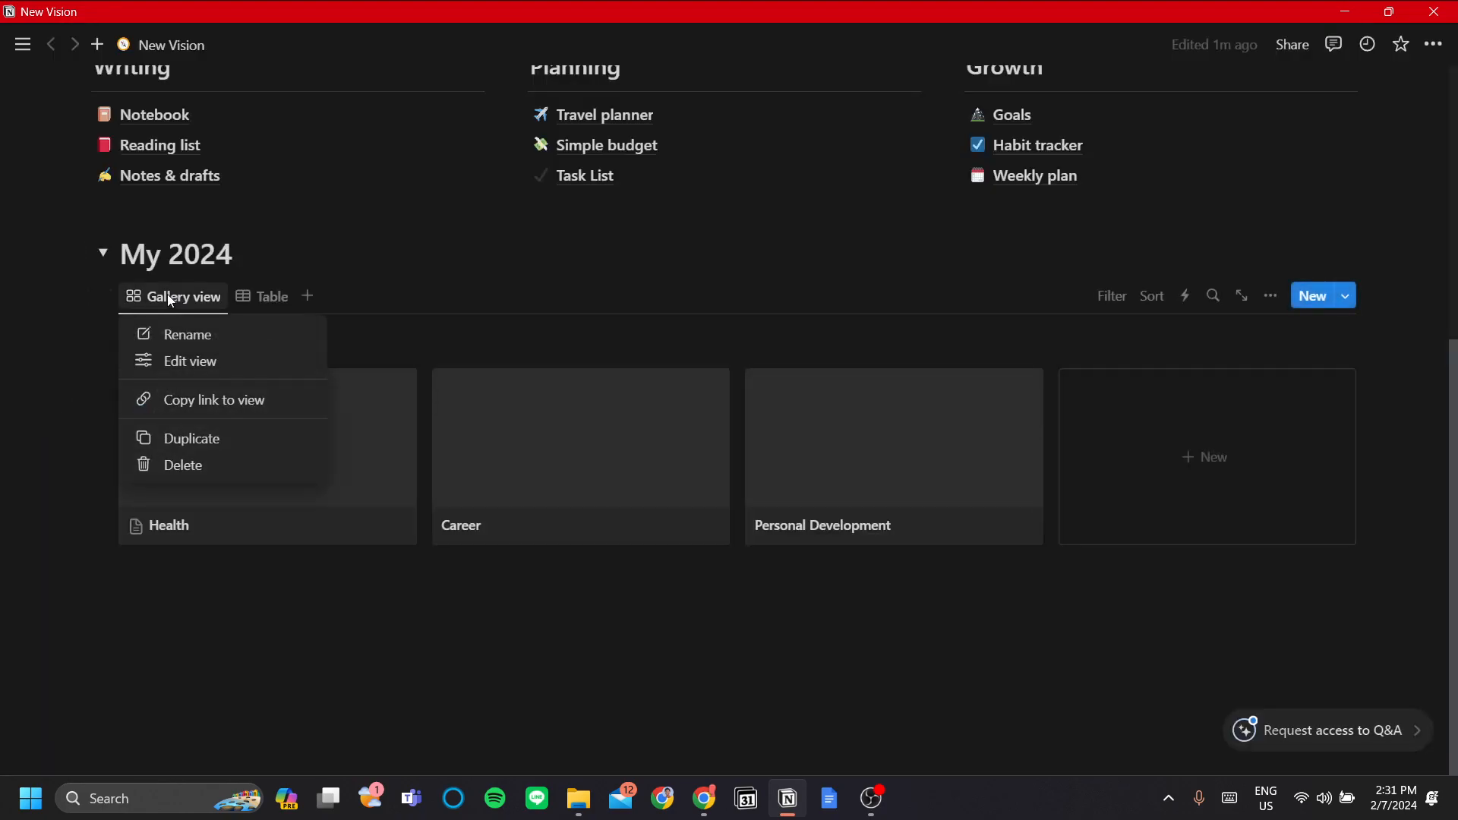
pyautogui.click(379, 246)
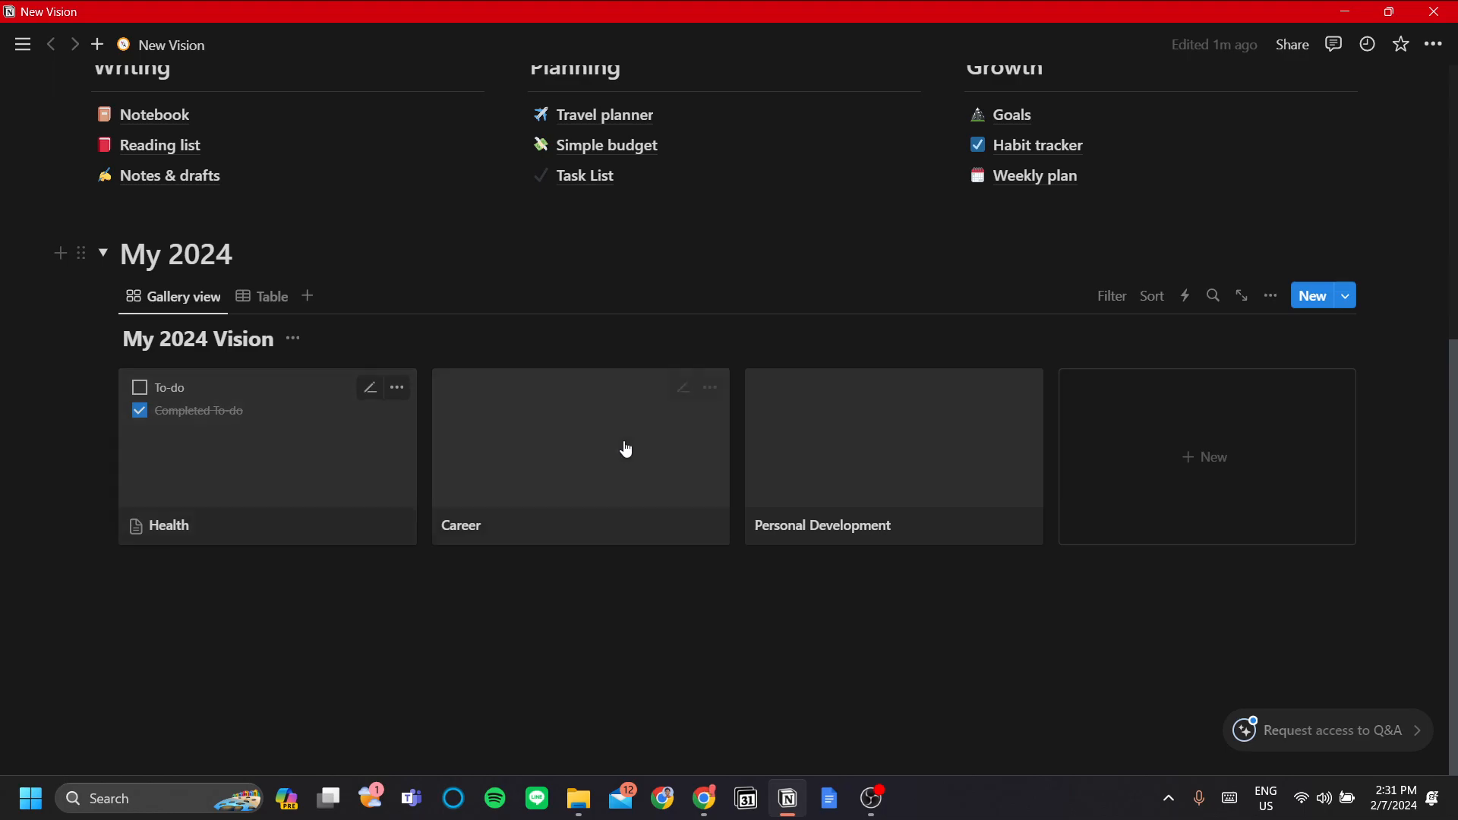
pyautogui.click(830, 456)
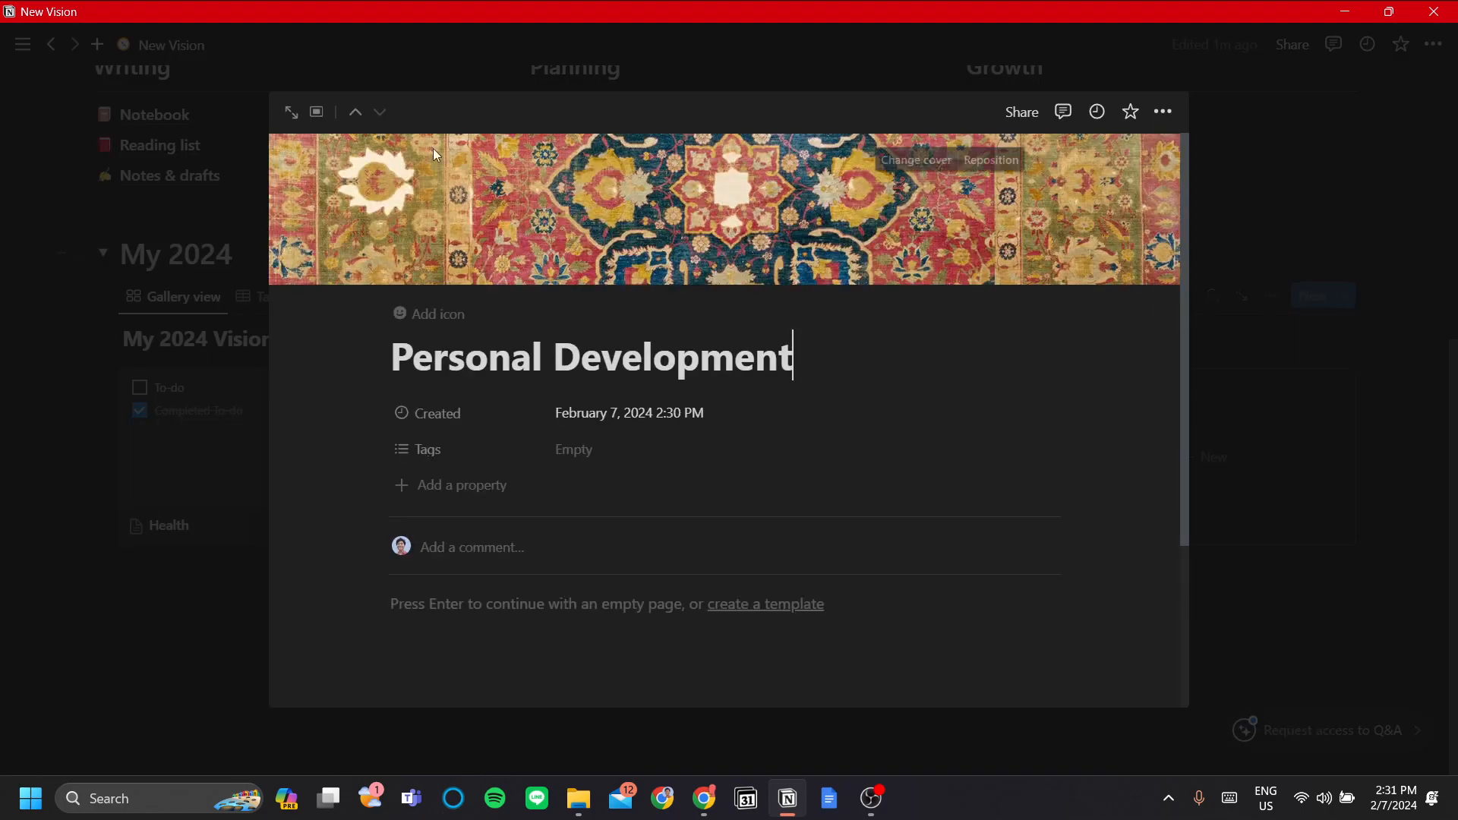
pyautogui.click(128, 492)
pyautogui.click(229, 481)
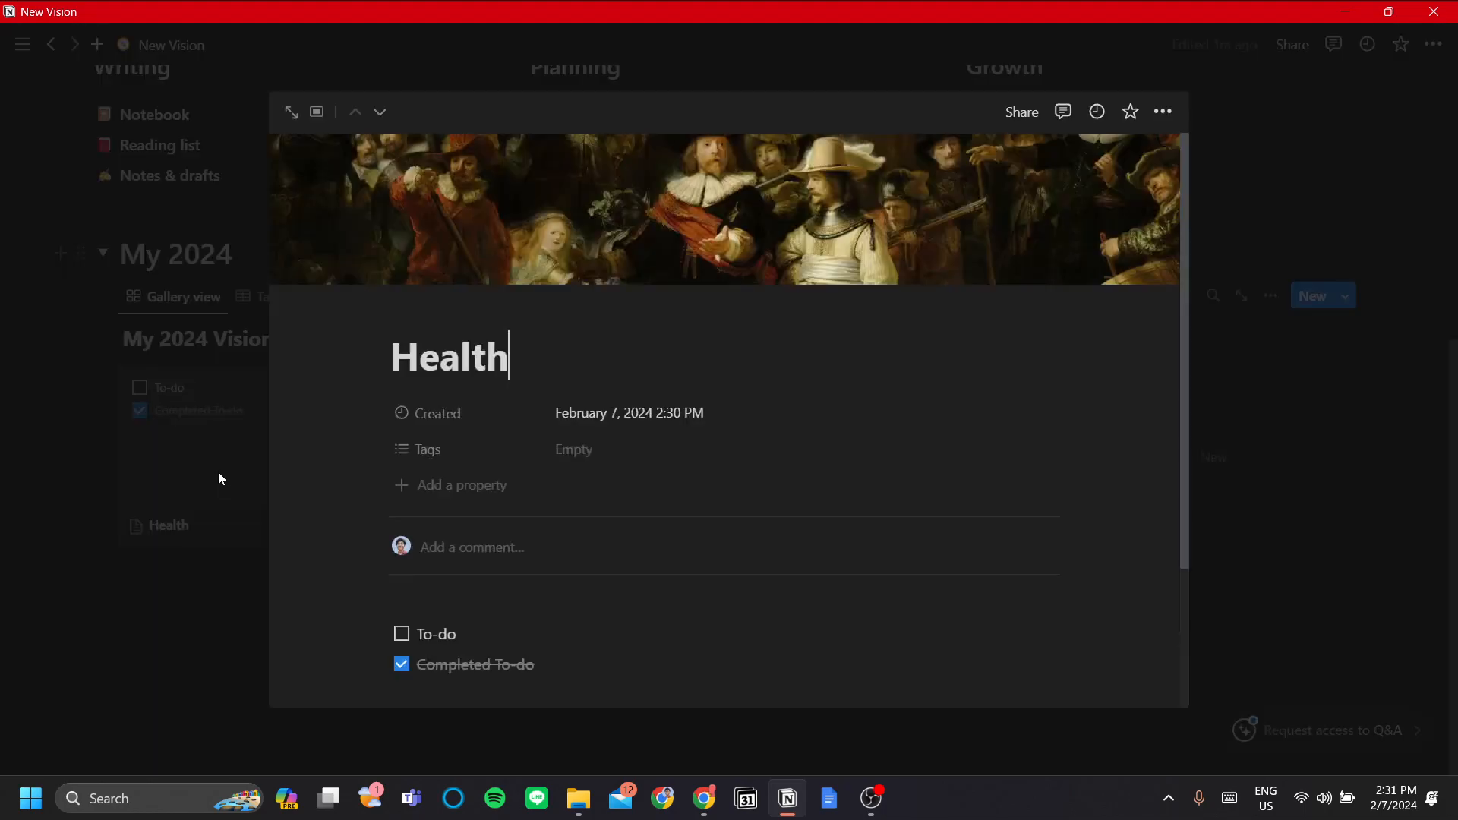
pyautogui.click(83, 481)
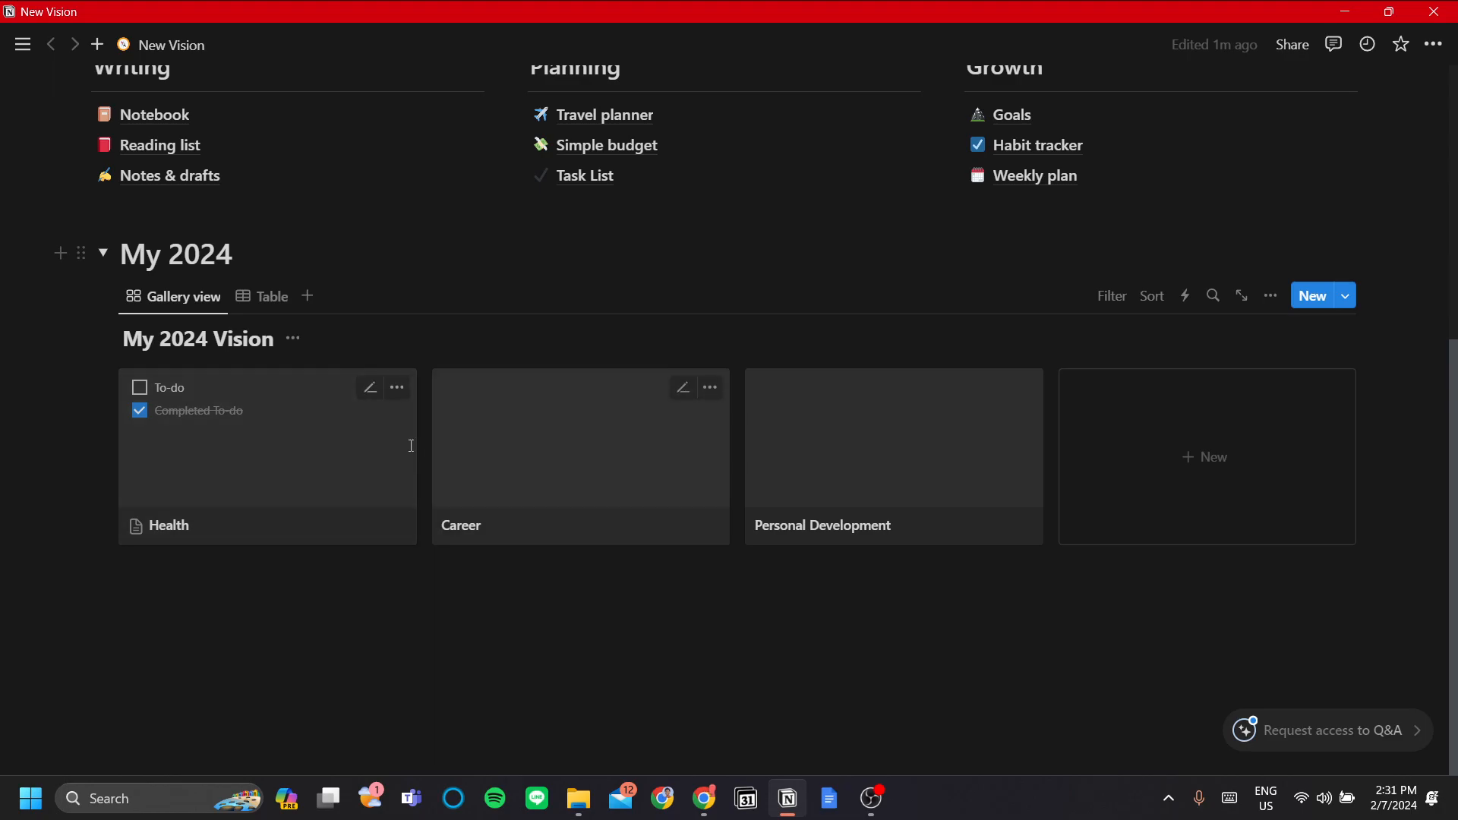
pyautogui.click(349, 480)
pyautogui.scroll(-3, 597, 446)
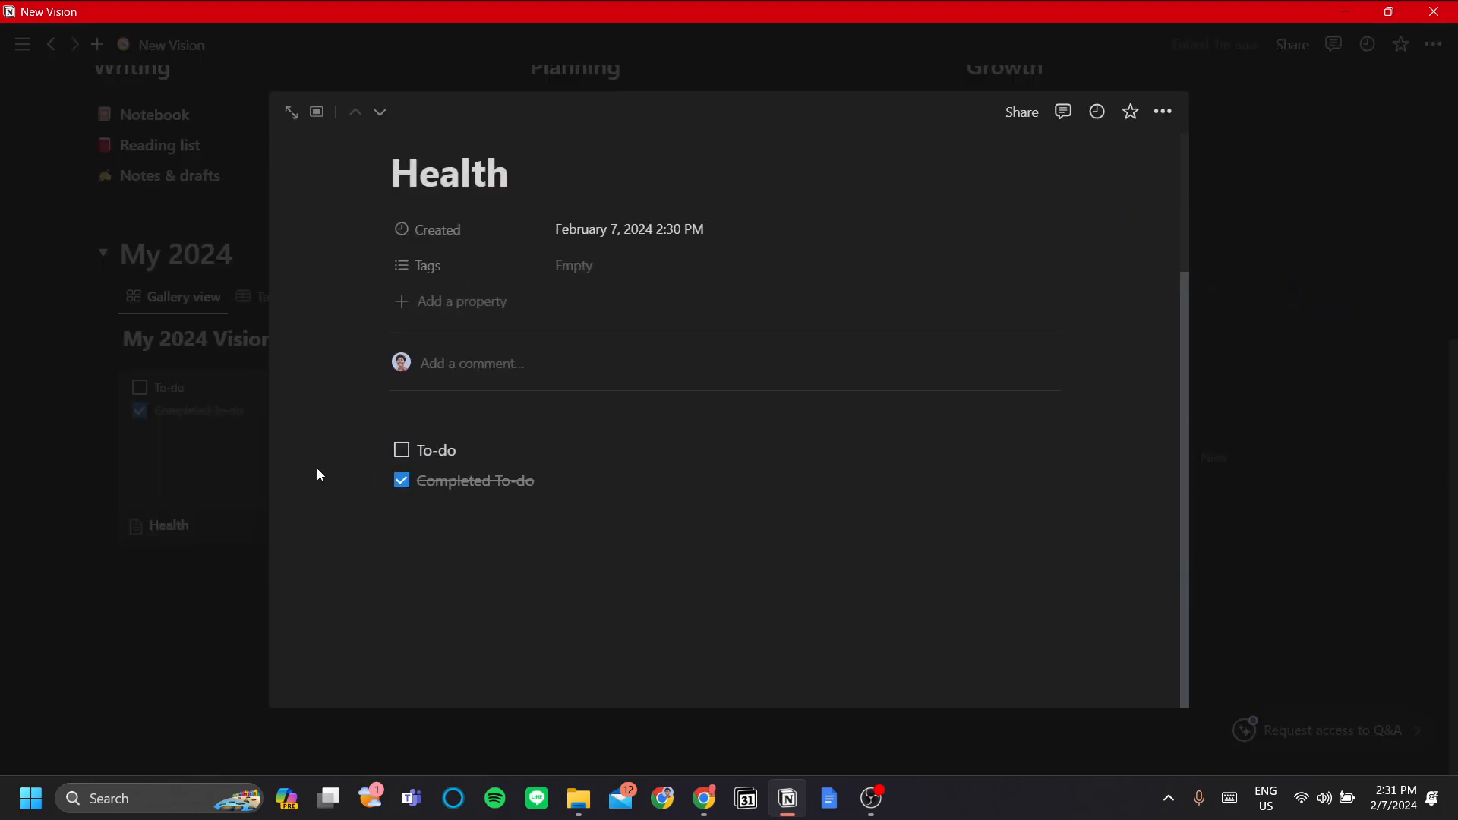
pyautogui.click(289, 503)
# Set the card preview in the gallery view's layout to Page cover
pyautogui.click(184, 300)
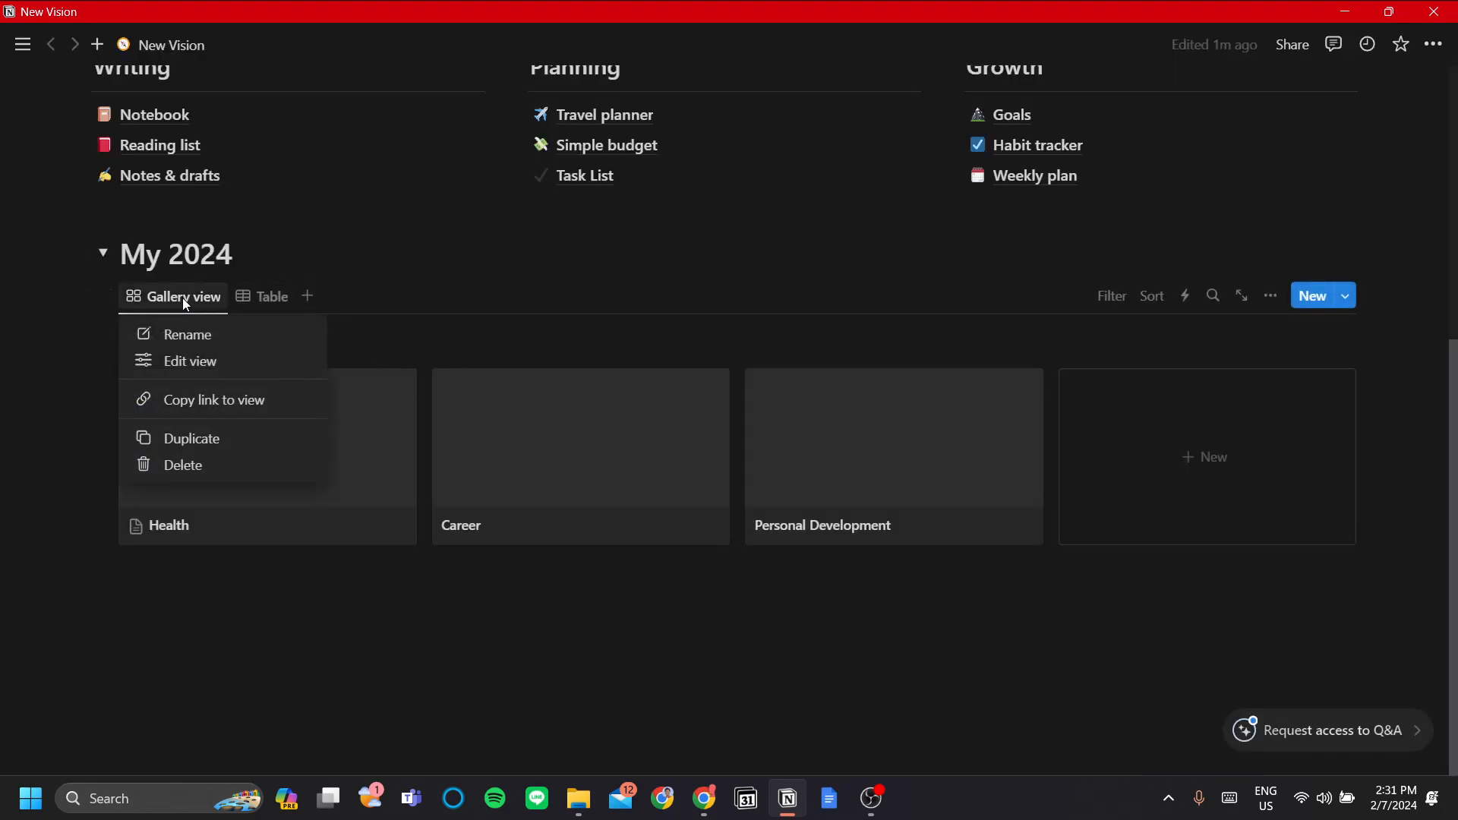
pyautogui.click(222, 362)
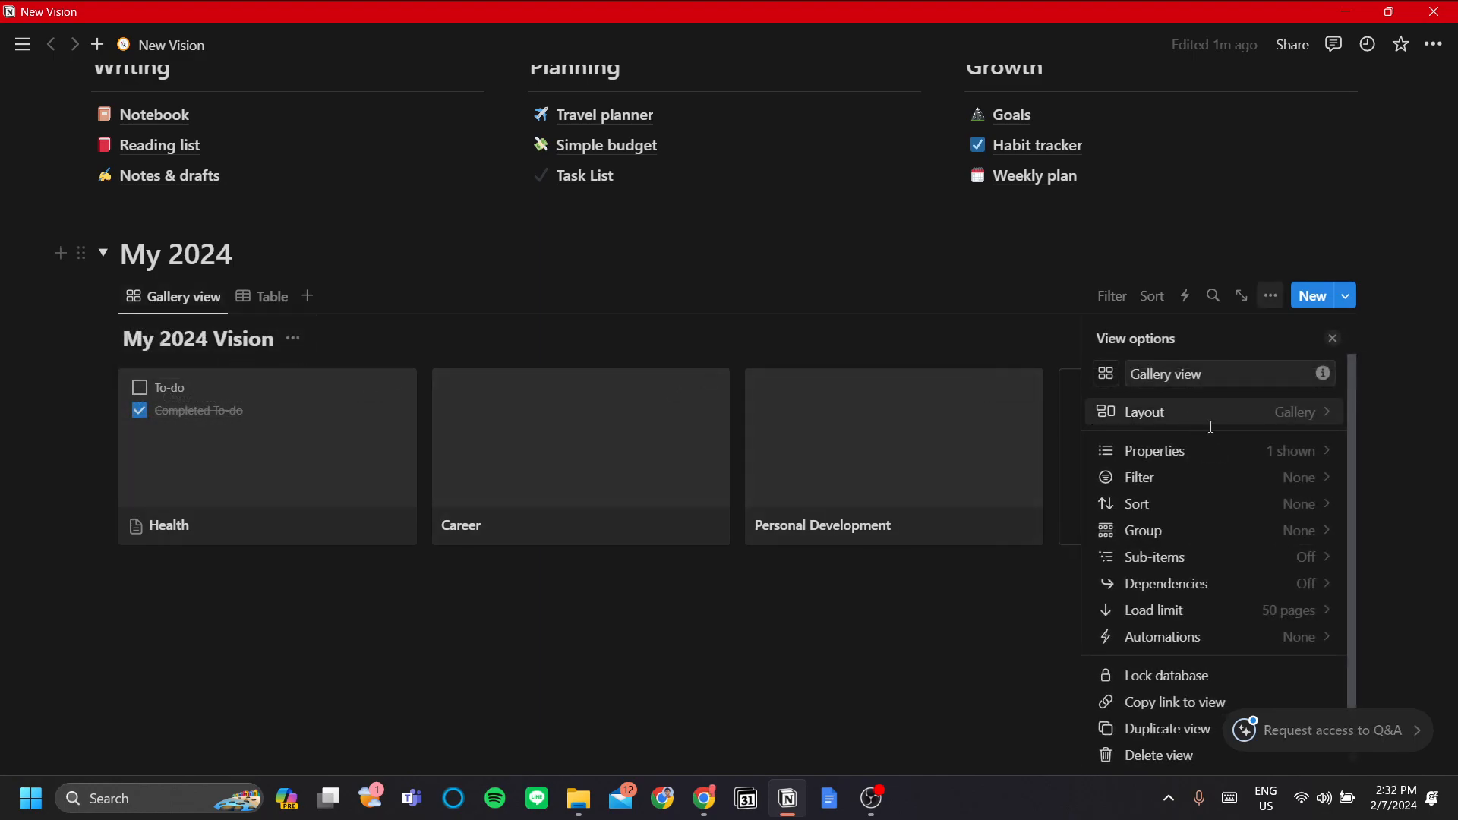
pyautogui.click(1292, 424)
pyautogui.scroll(-1, 1274, 457)
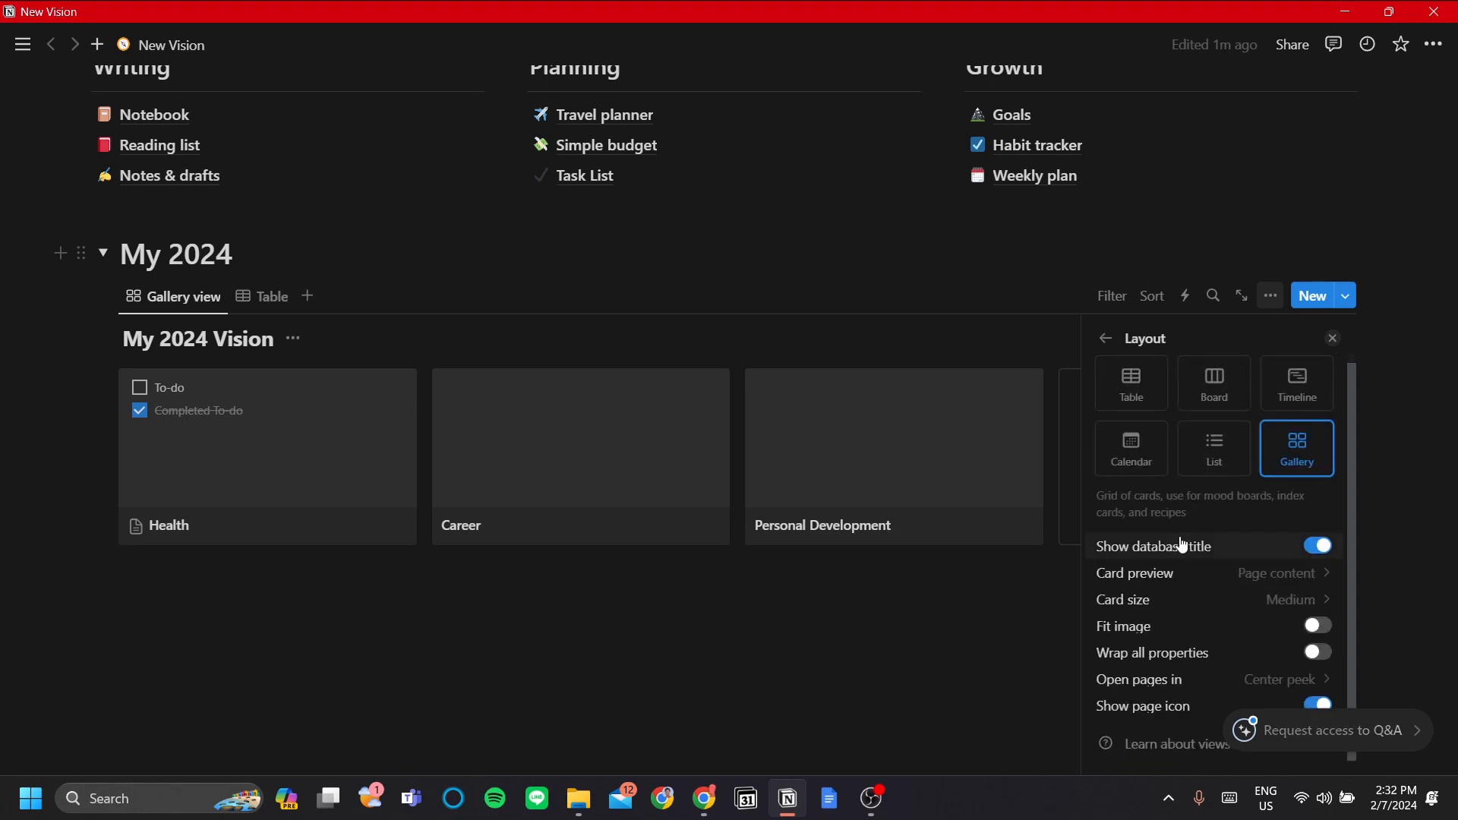
pyautogui.click(1278, 575)
pyautogui.click(1265, 642)
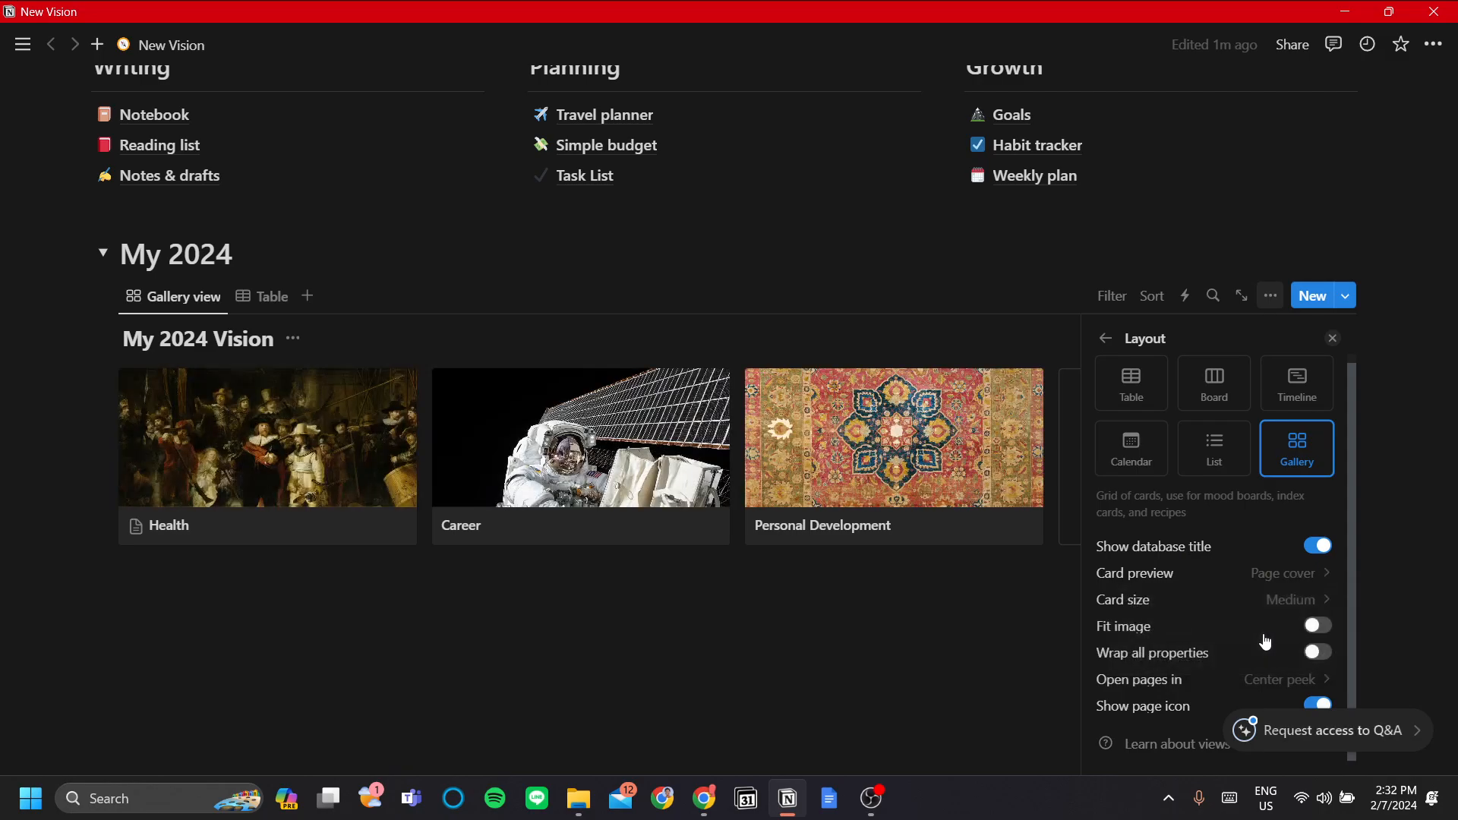
pyautogui.click(824, 627)
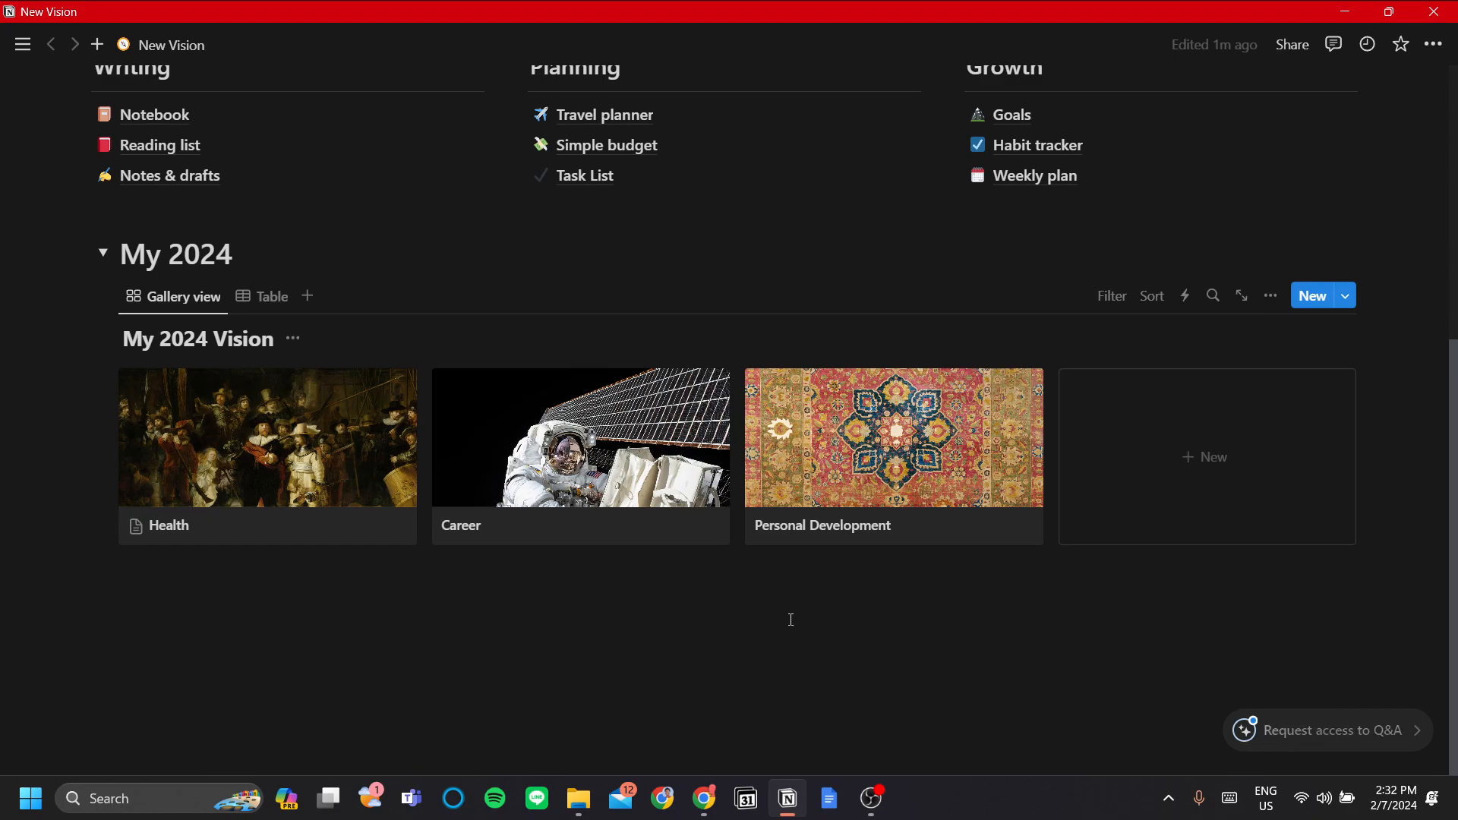
# Insert a table view block below the My 2024 Vision gallery inside the My 2024 section
pyautogui.click(616, 619)
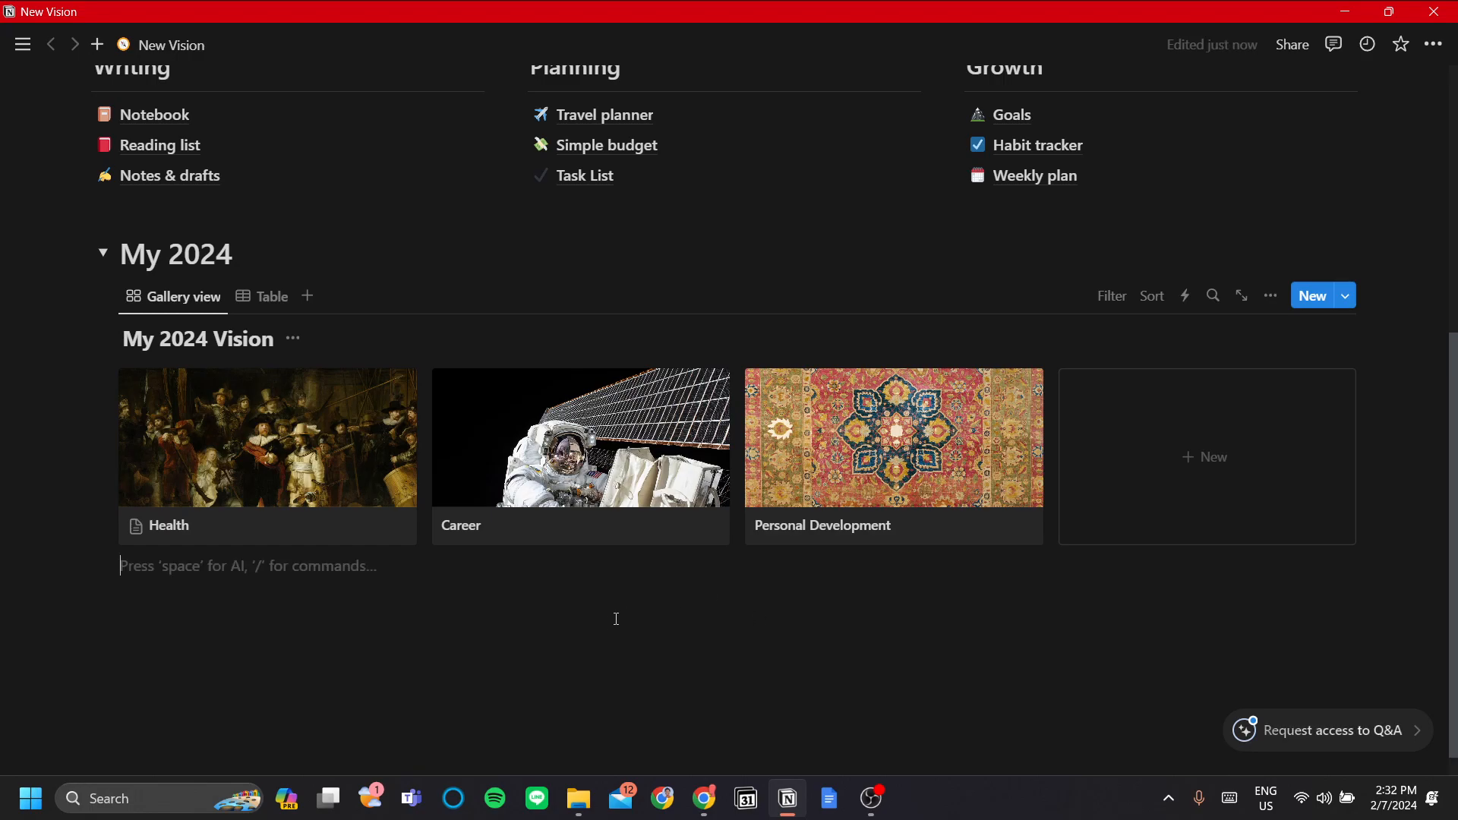
pyautogui.scroll(-1, 486, 645)
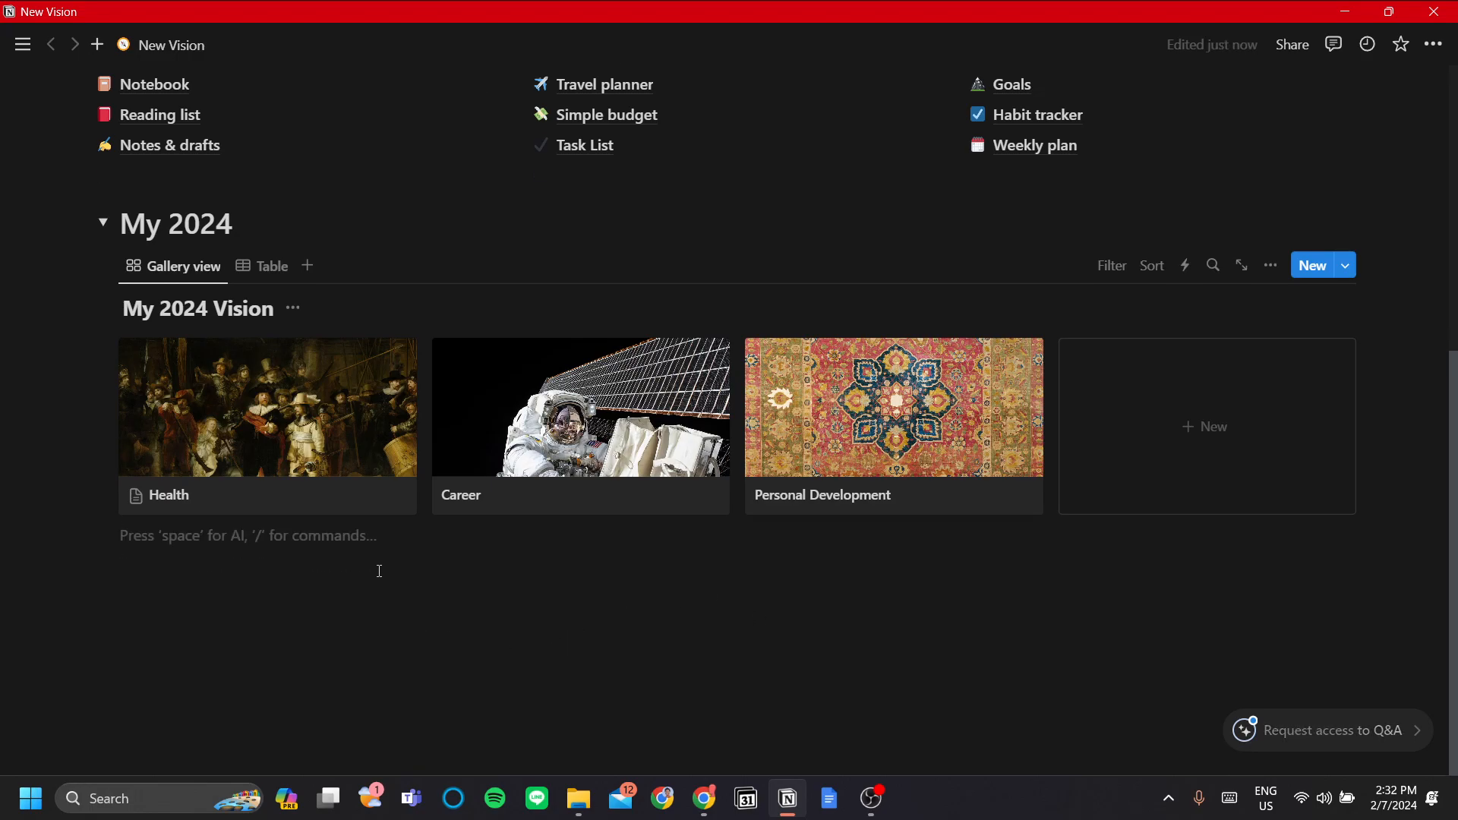
pyautogui.click(265, 267)
pyautogui.click(174, 266)
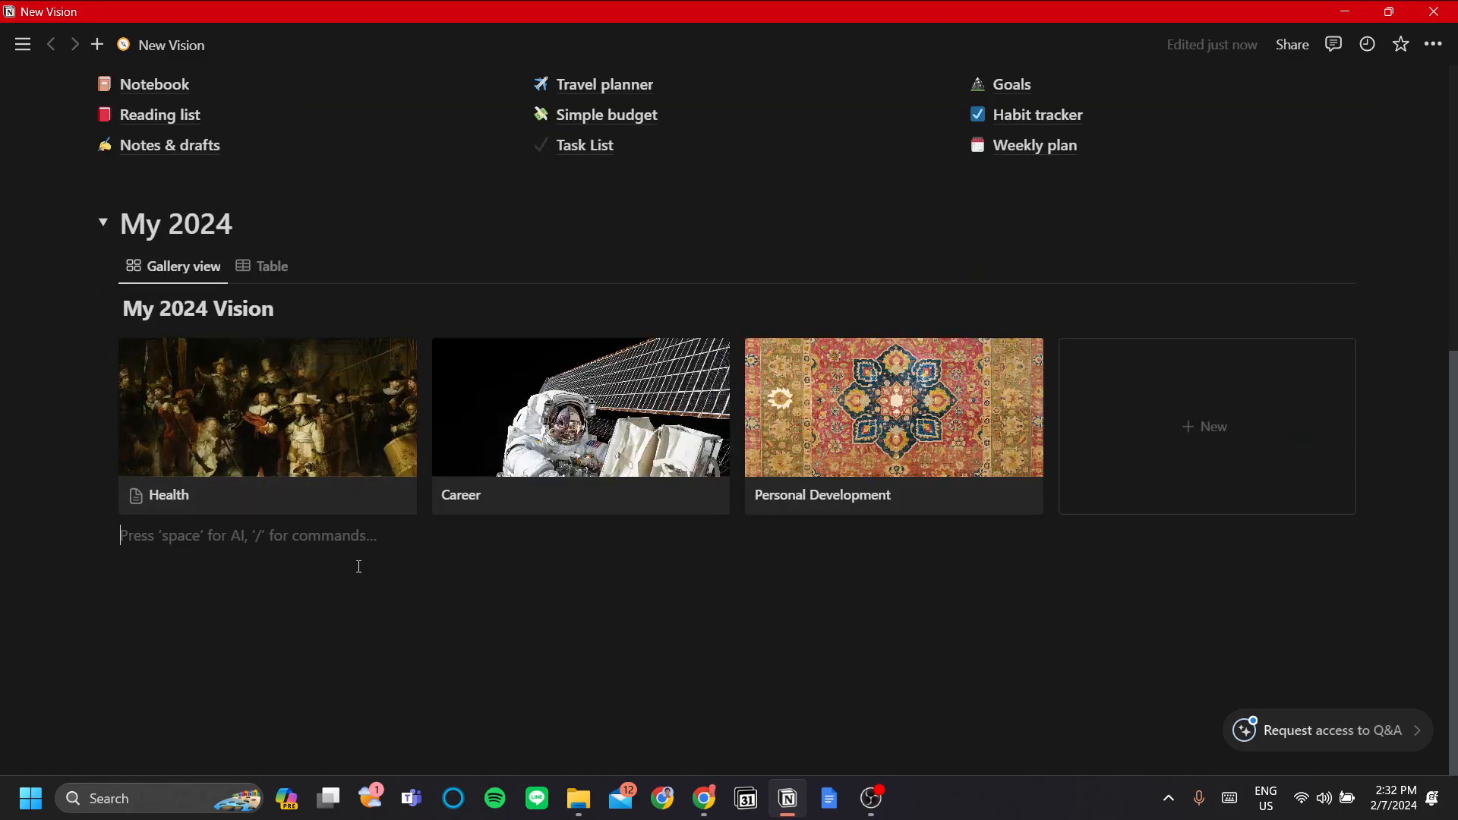
pyautogui.write('/gal')
pyautogui.press('BackSpace')
pyautogui.press('BackSpace')
pyautogui.press('BackSpace')
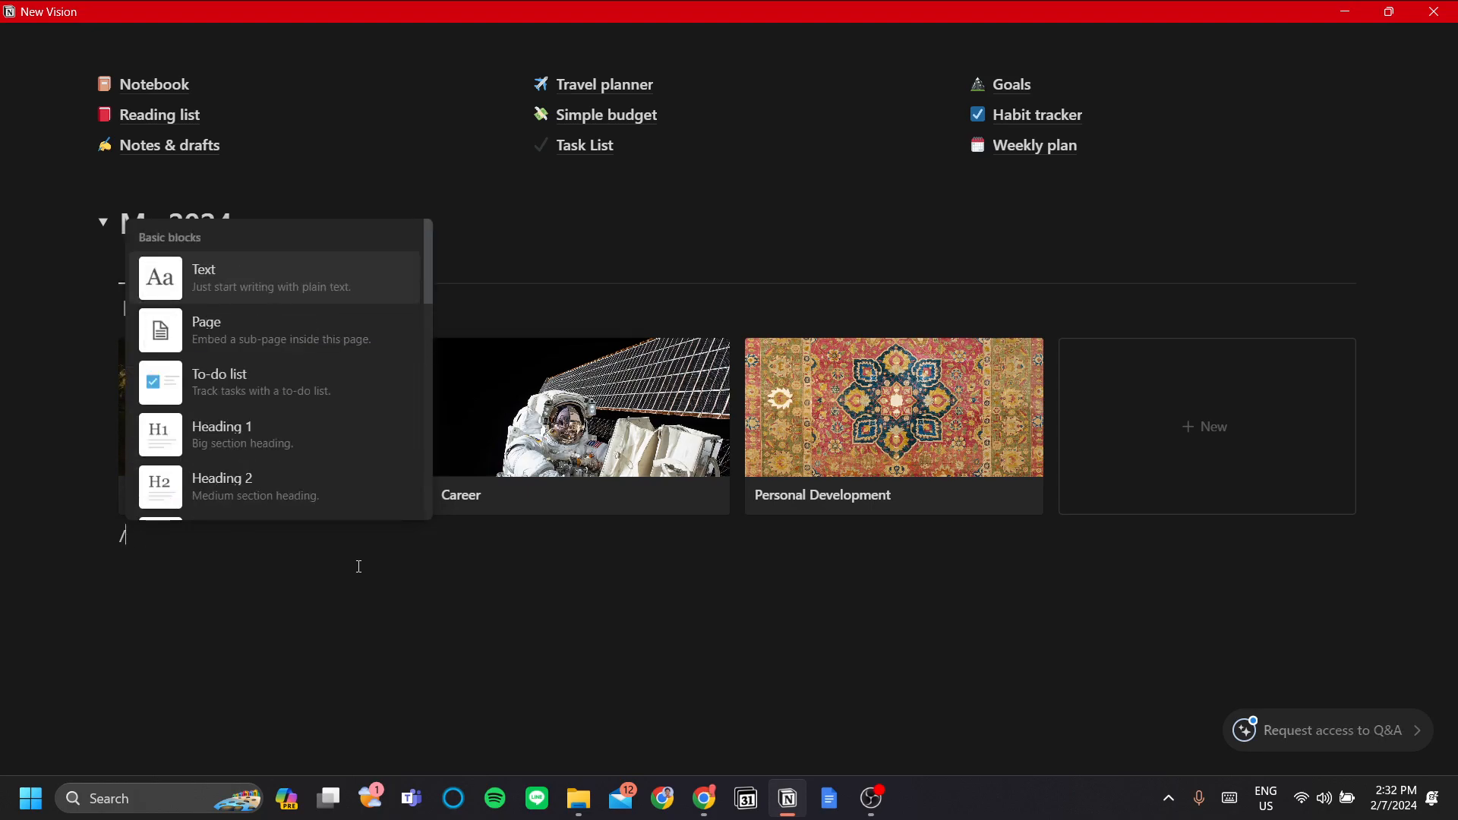
pyautogui.write('view')
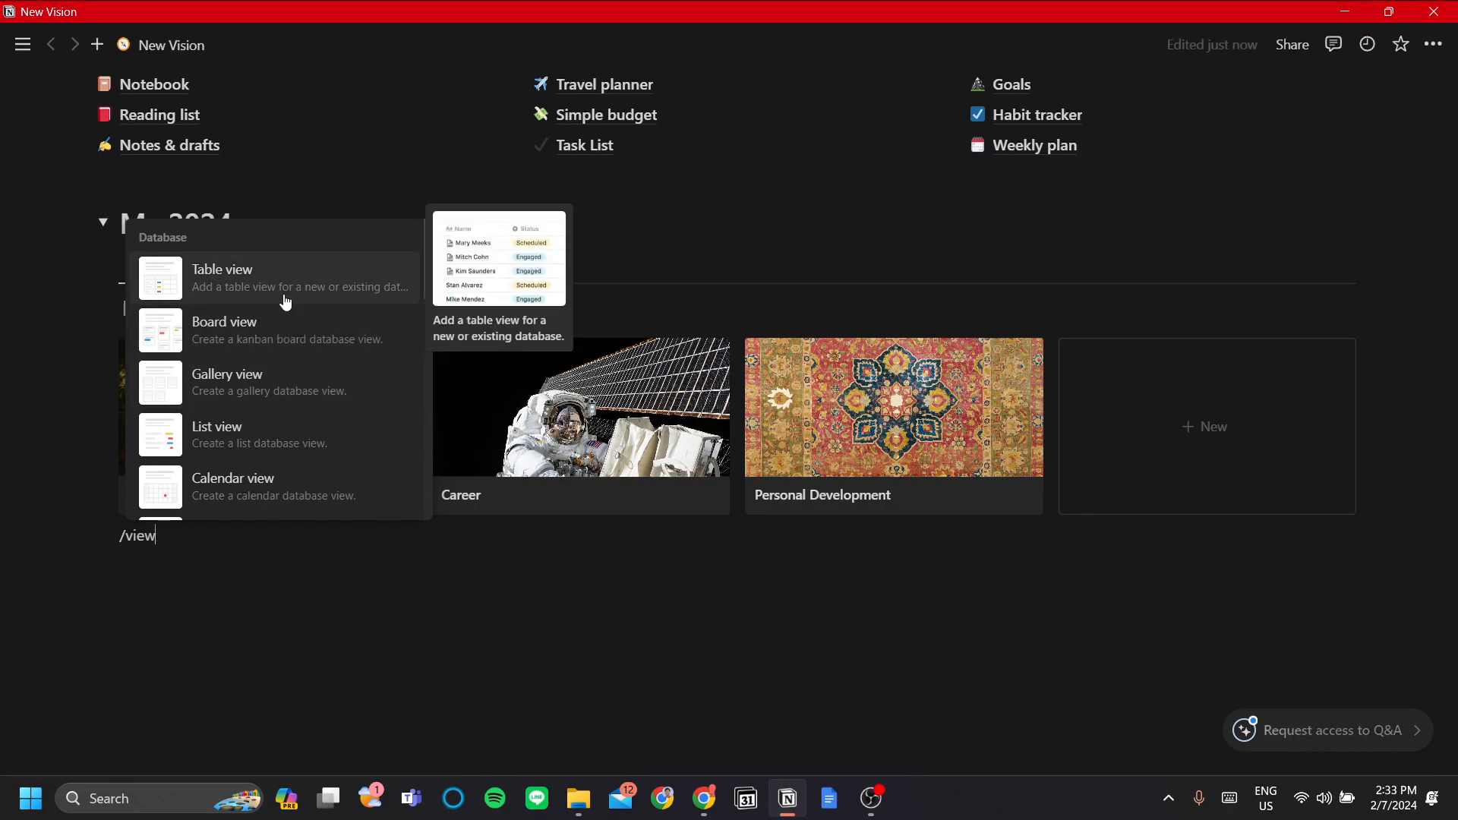
pyautogui.press('Return')
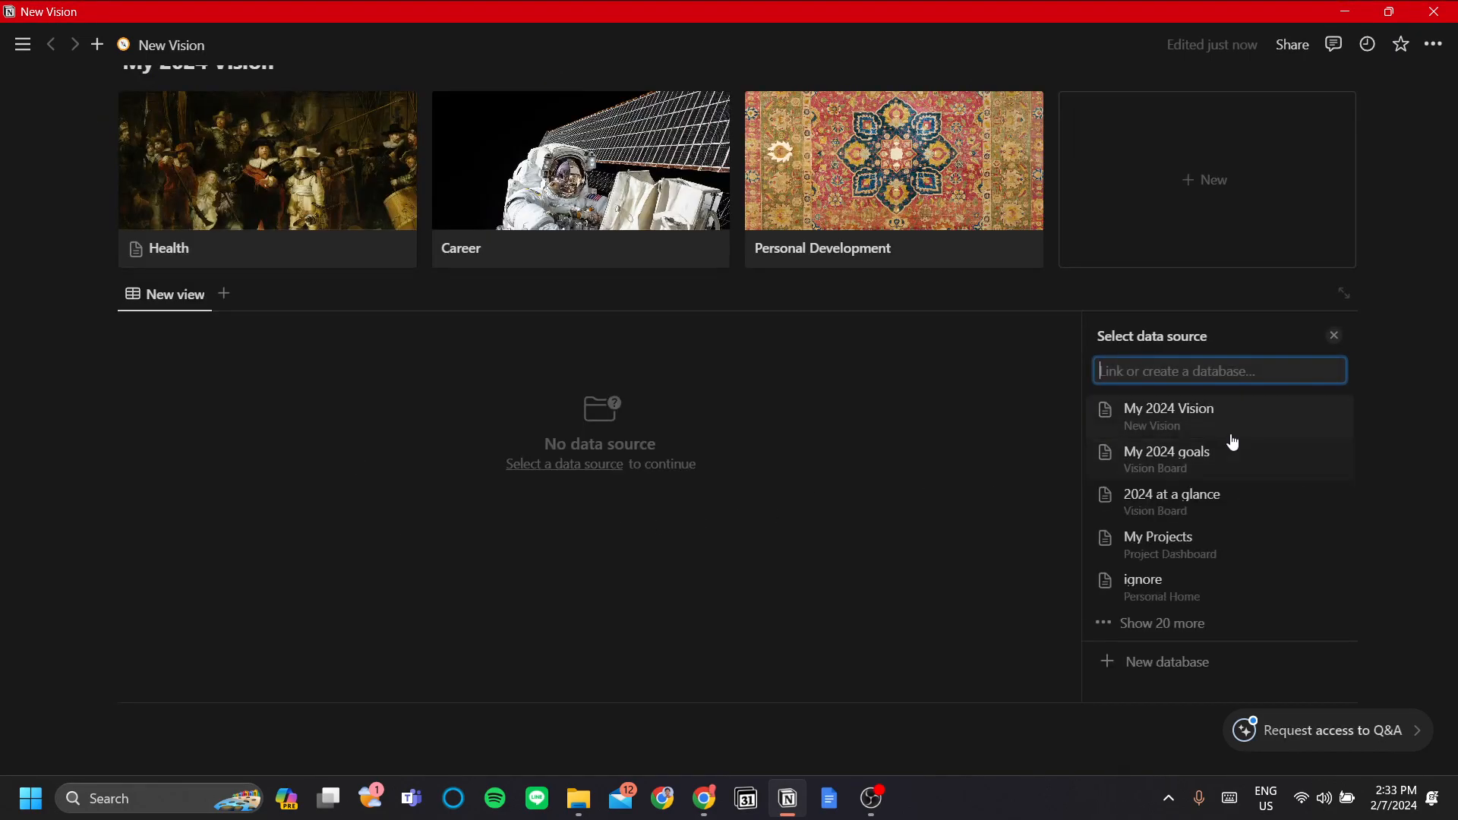
# Create a new database as the table view's data source and title it 2024 Goalz
pyautogui.click(1163, 660)
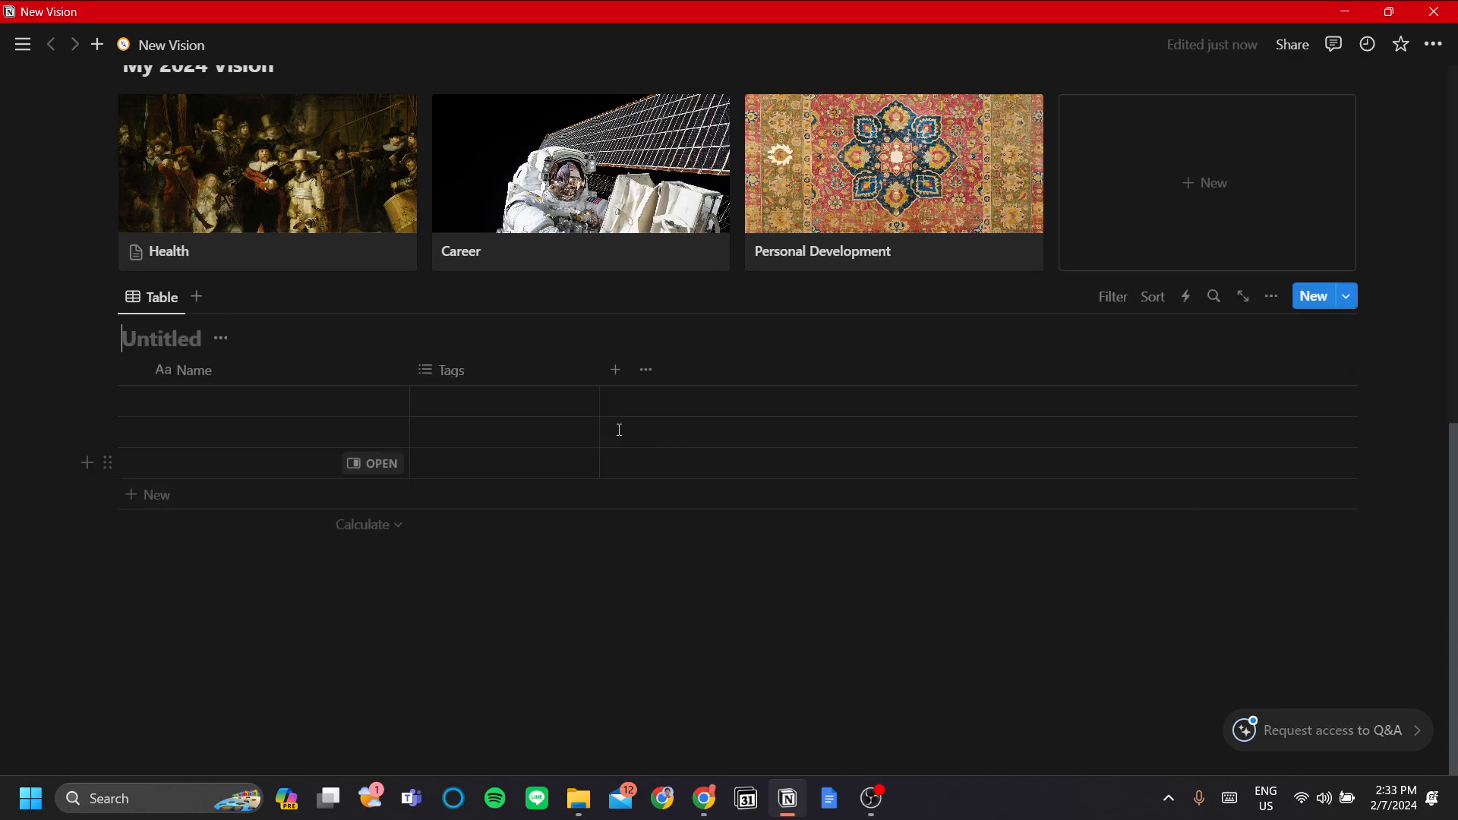
pyautogui.scroll(3, 259, 378)
pyautogui.click(187, 520)
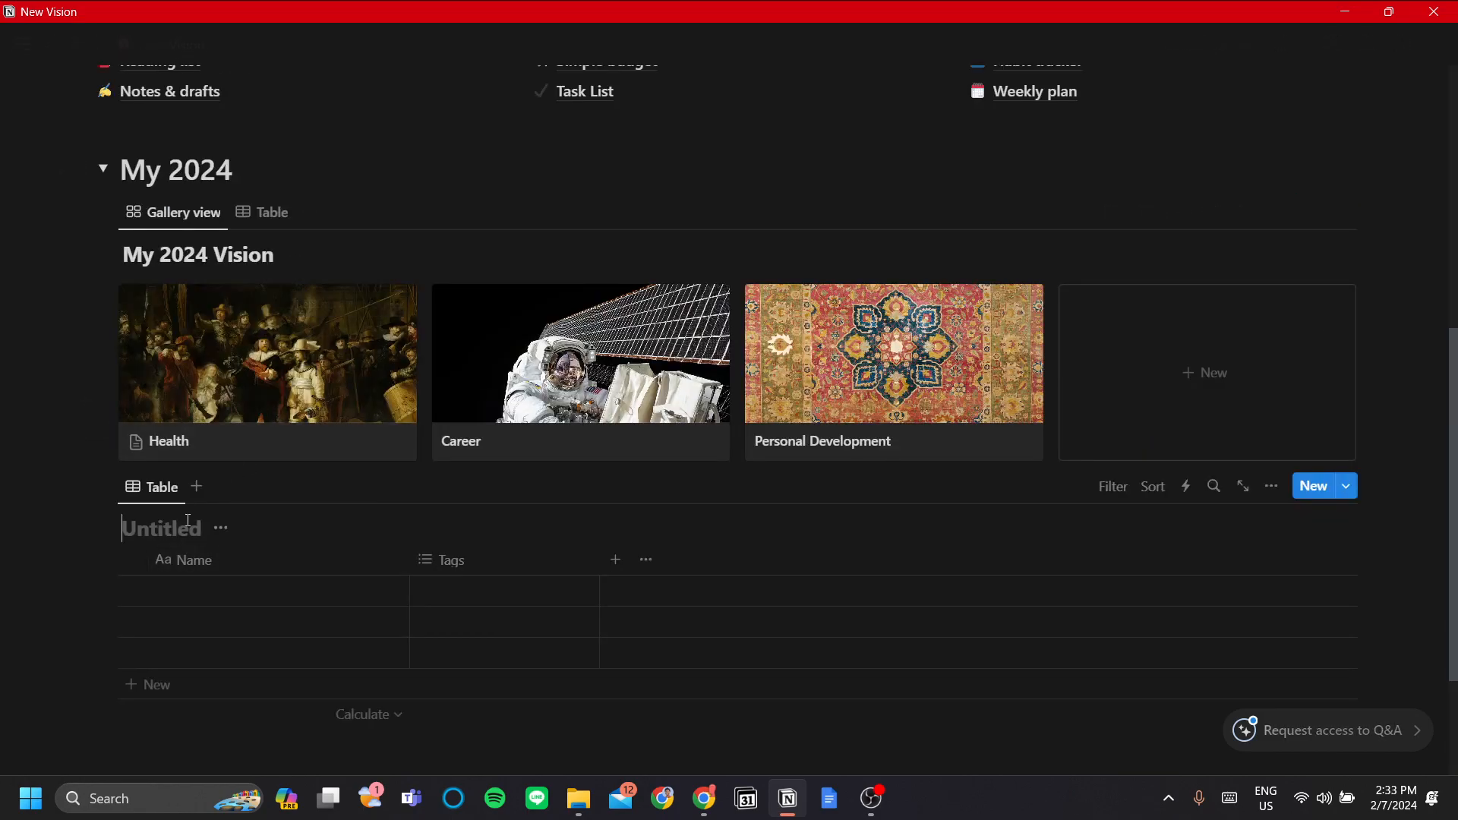
pyautogui.write('2024 Goalz')
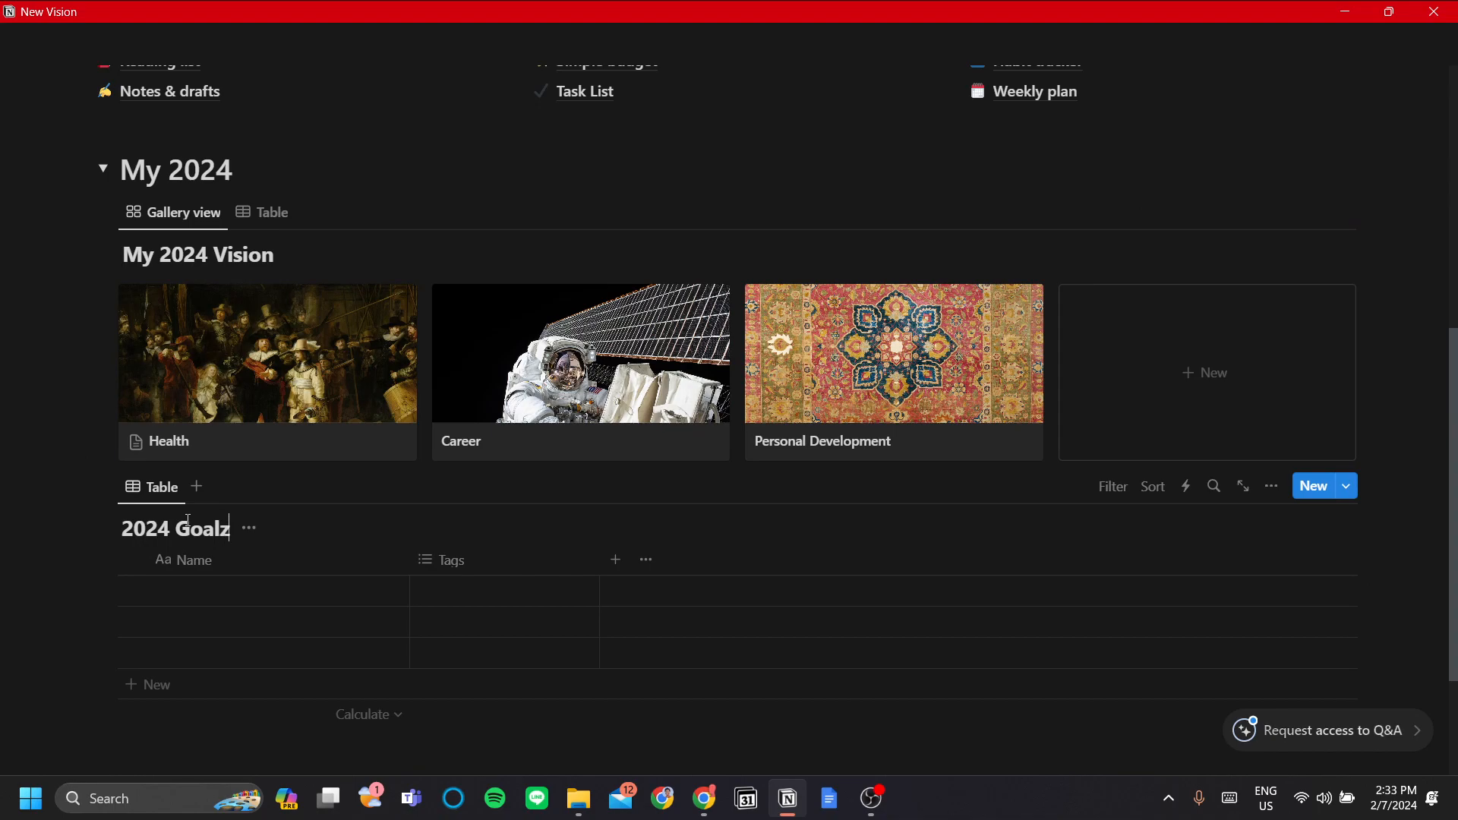
pyautogui.moveTo(3, 607)
pyautogui.click(83, 621)
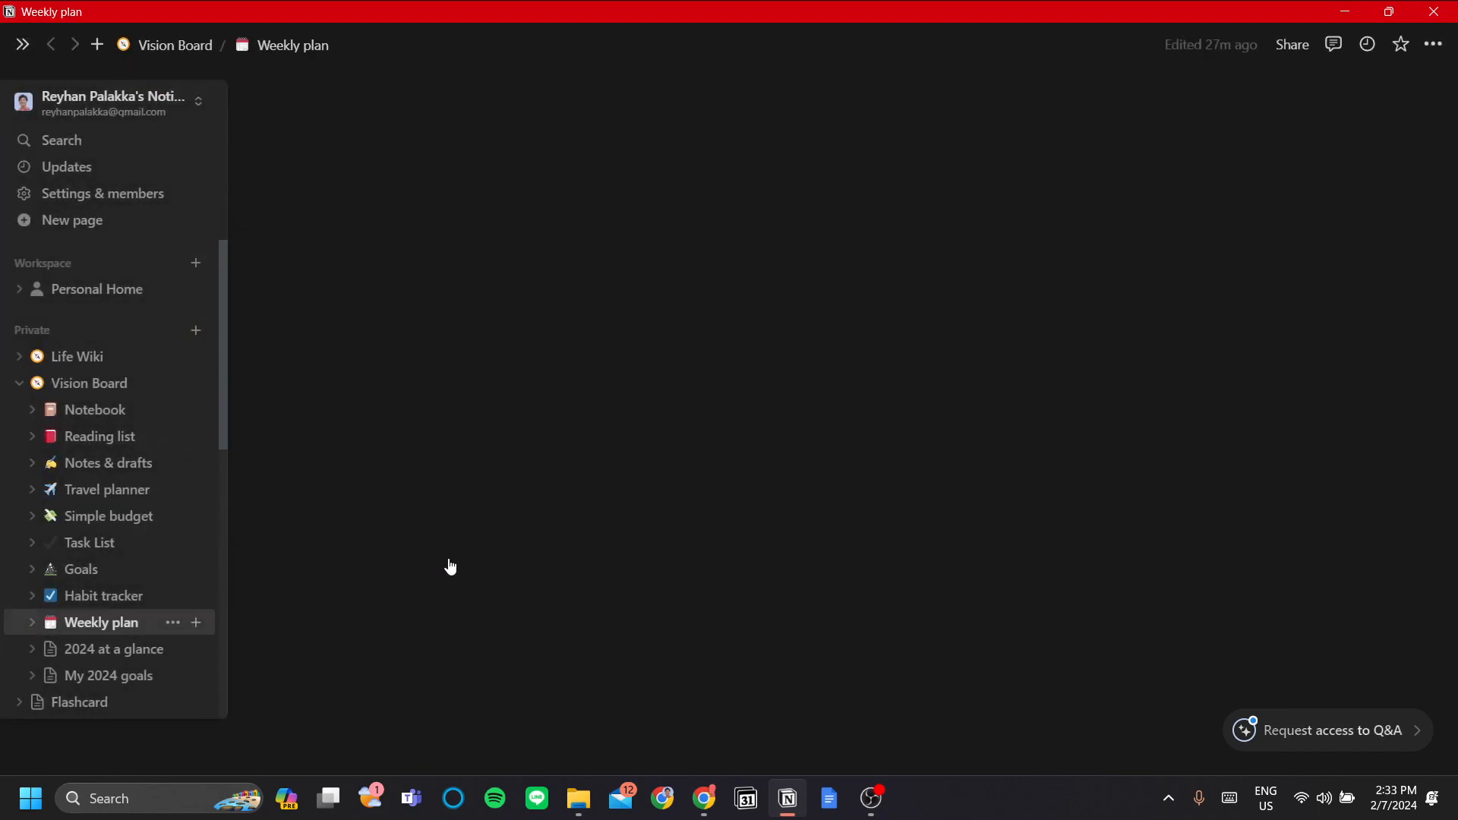
pyautogui.moveTo(15, 83)
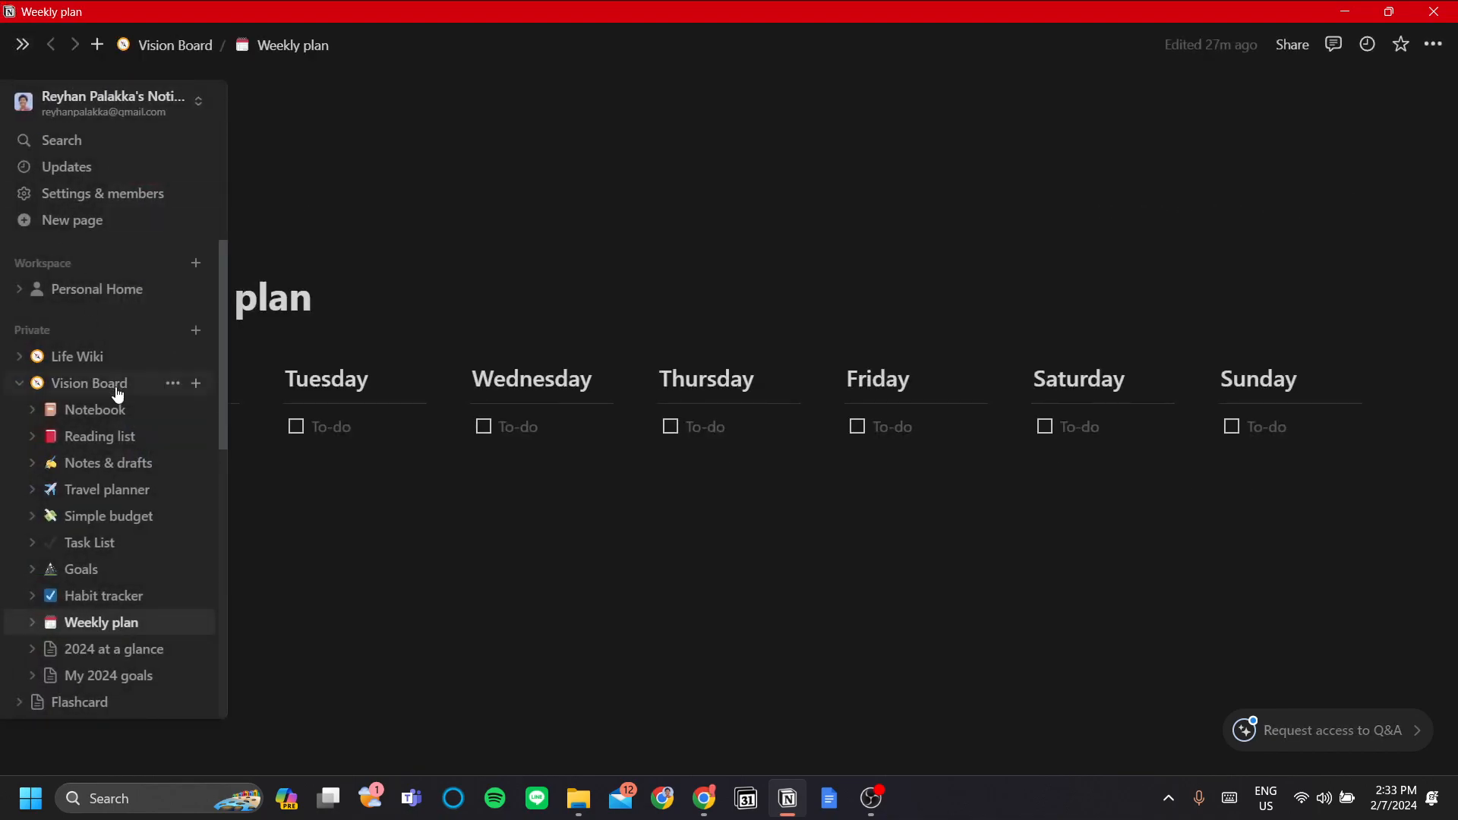
pyautogui.click(114, 356)
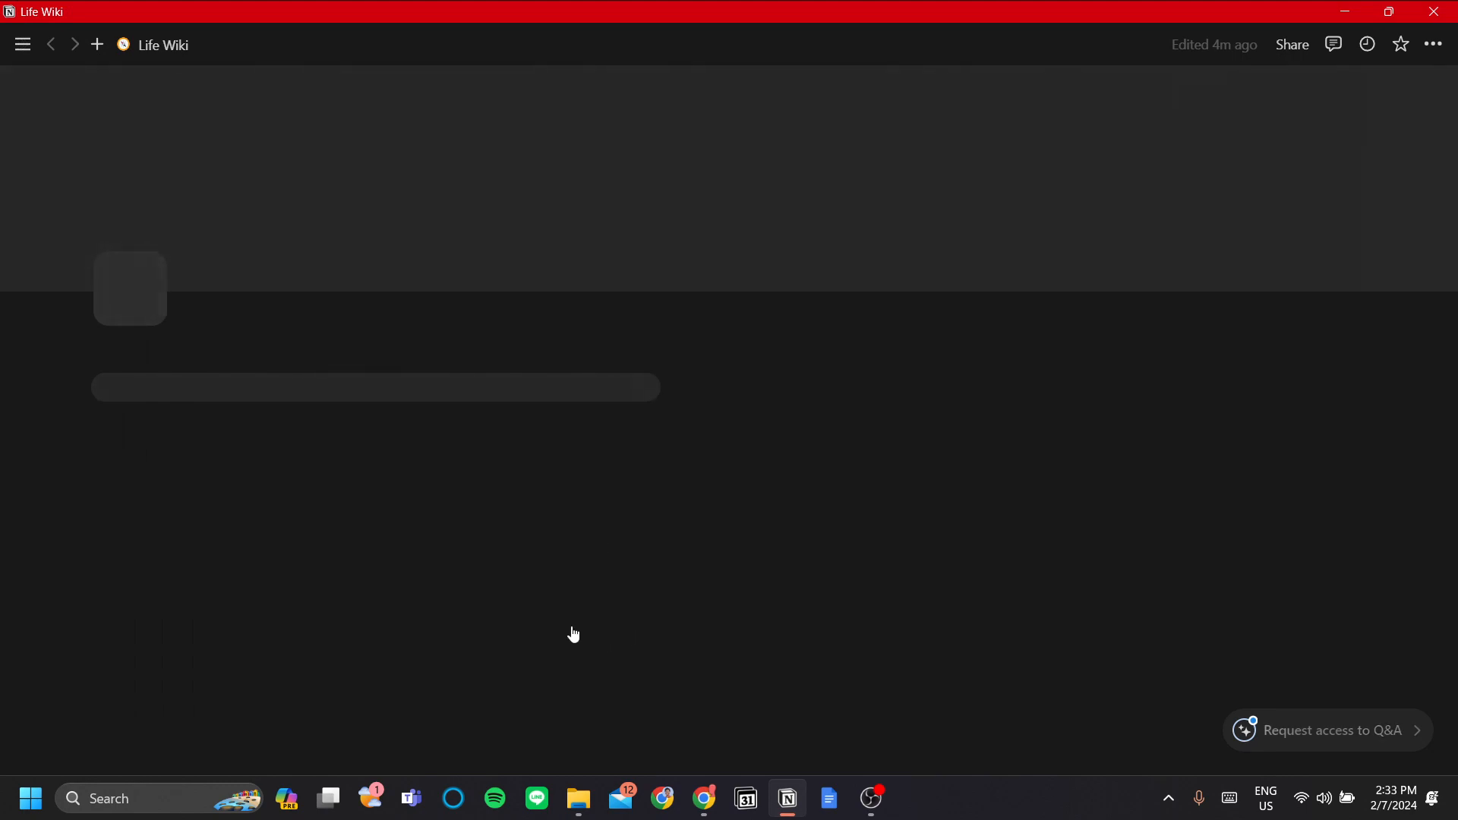
pyautogui.scroll(-2, 423, 512)
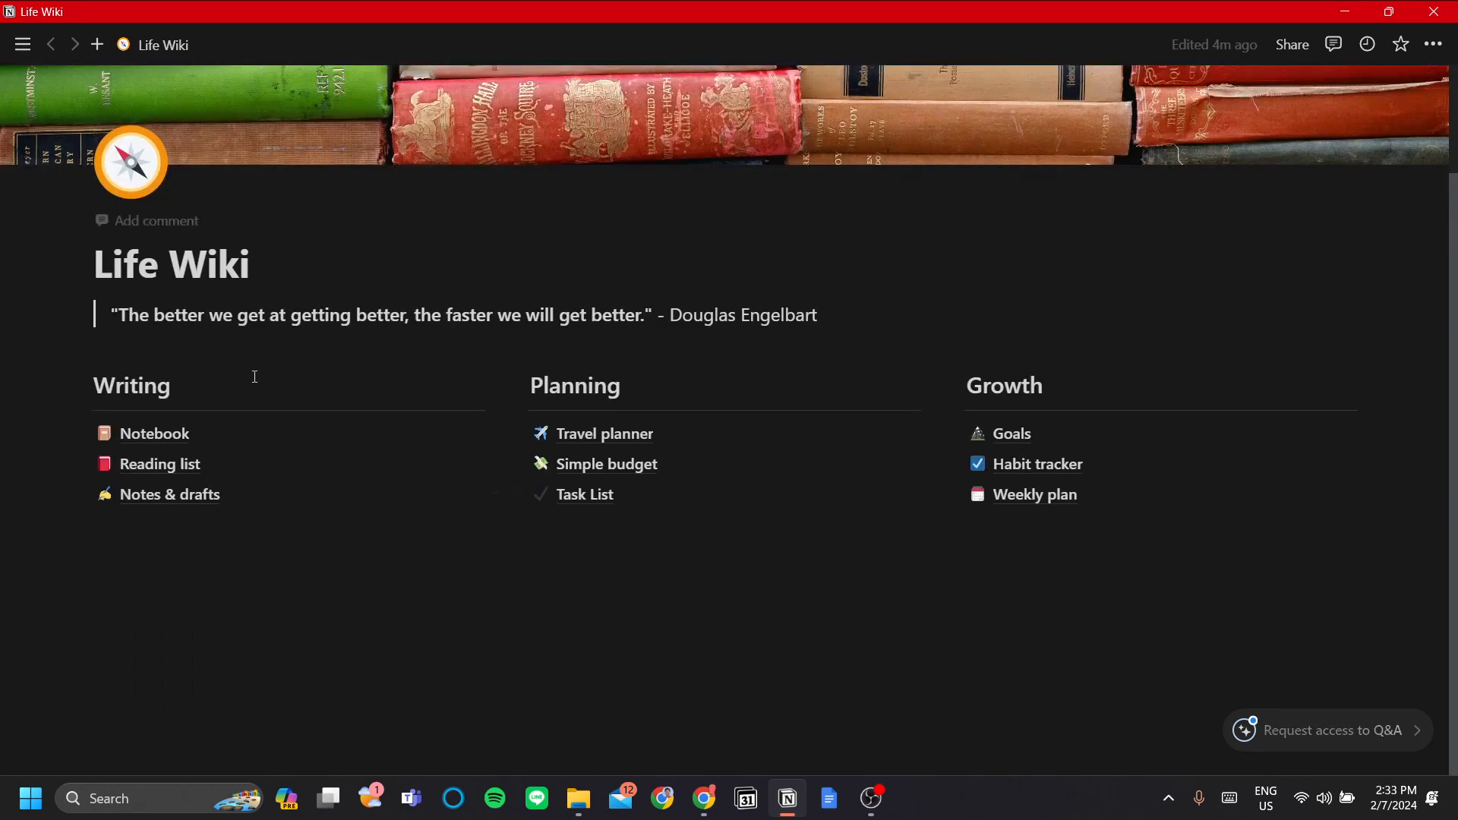
pyautogui.moveTo(170, 348)
pyautogui.click(127, 383)
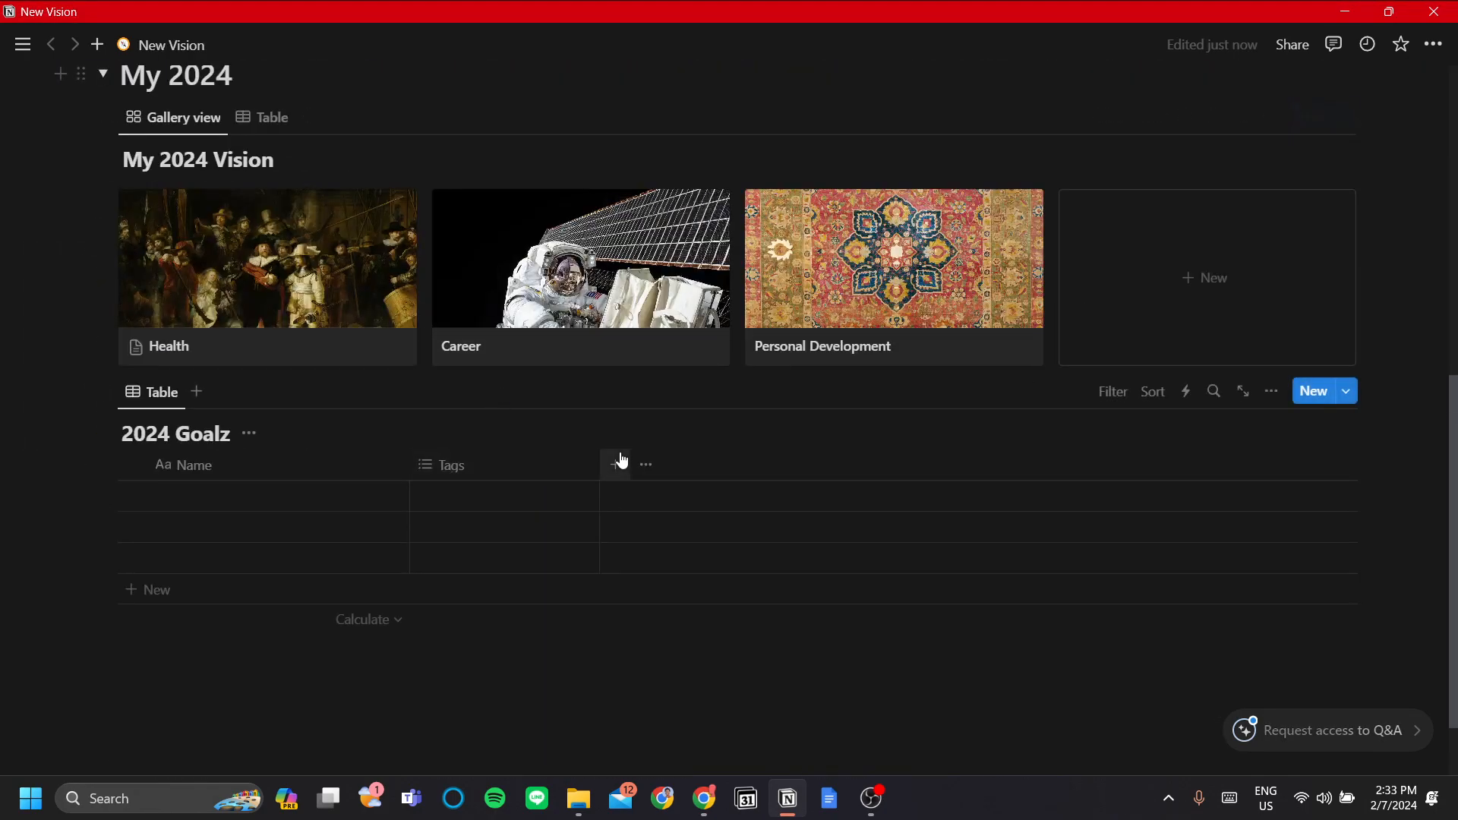
# Enter Improve Health and Quit smoking as the names of the first two rows in the 2024 Goalz table
pyautogui.click(309, 508)
pyautogui.press('Escape')
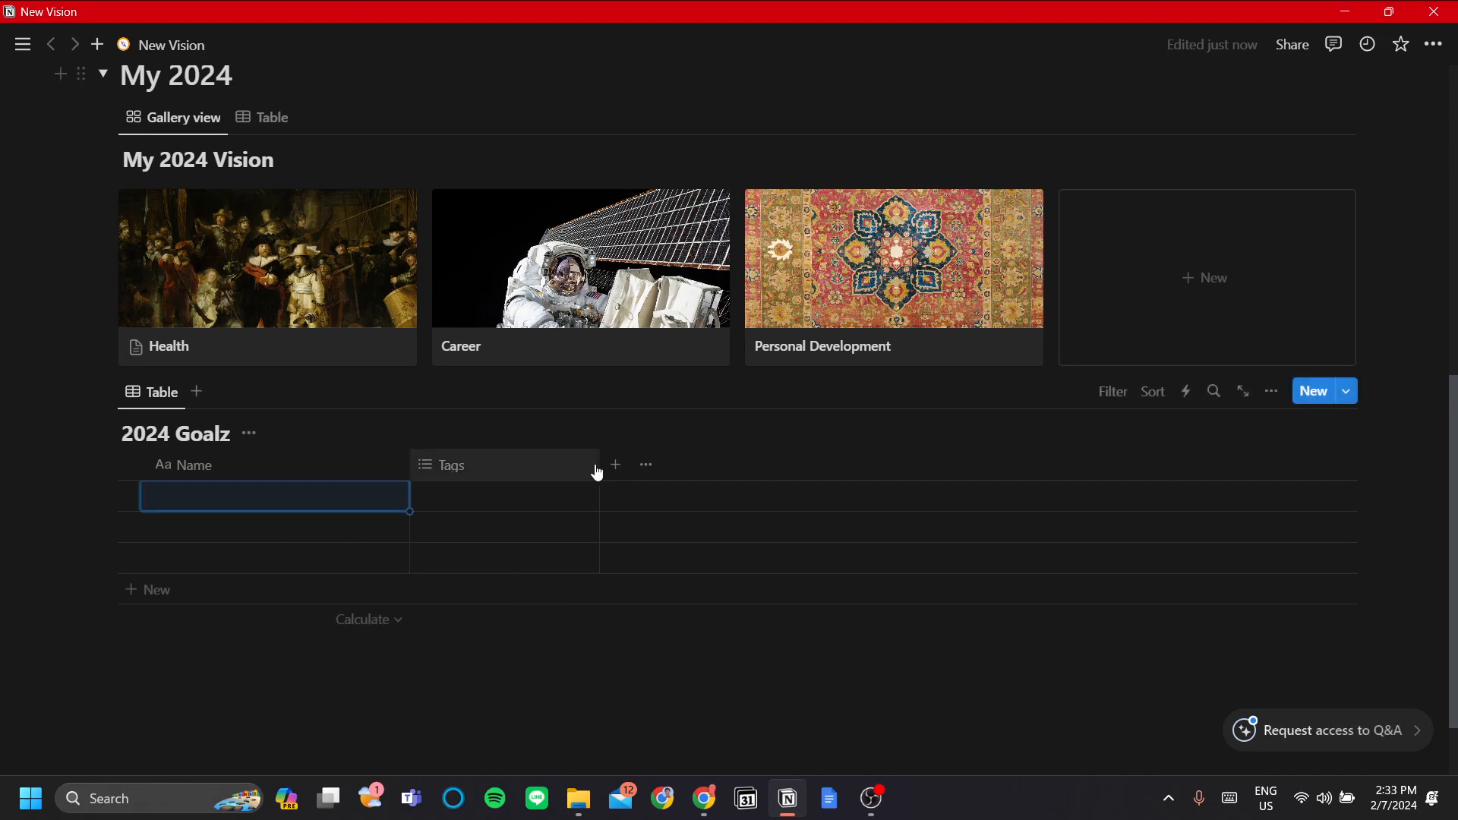
pyautogui.click(288, 507)
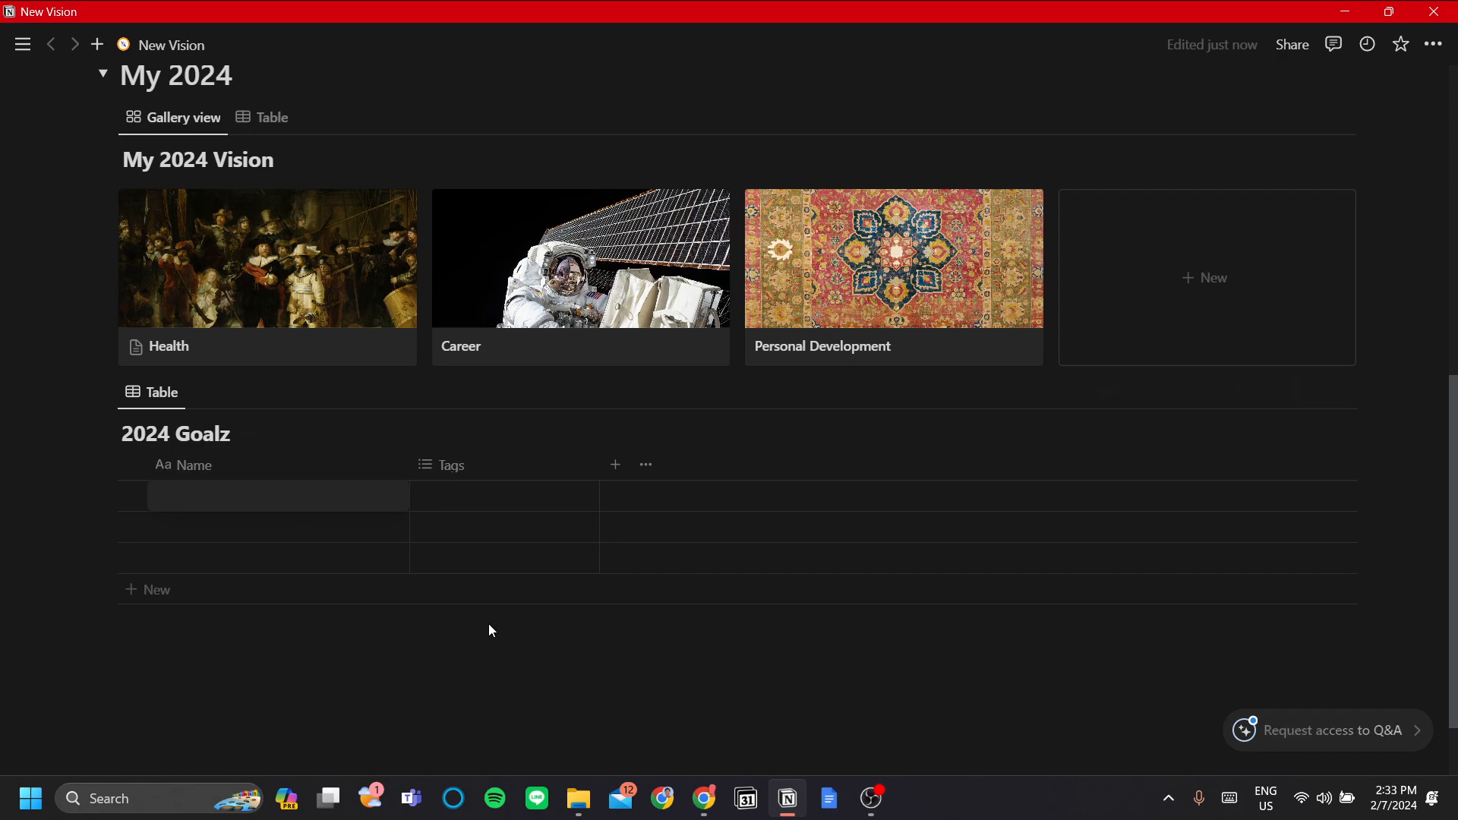
pyautogui.write('Improve Health')
pyautogui.press('Return')
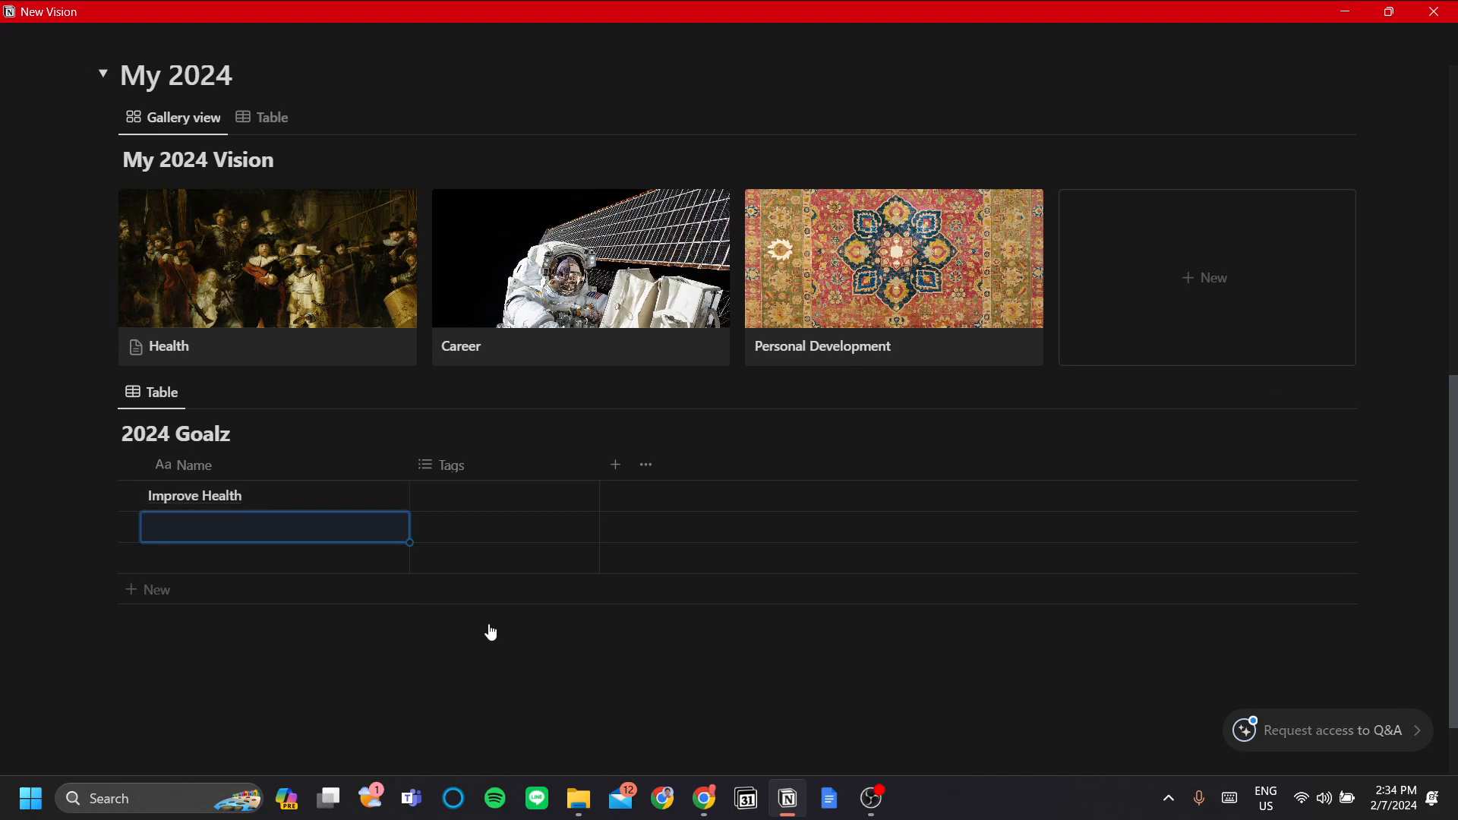
pyautogui.write('Q')
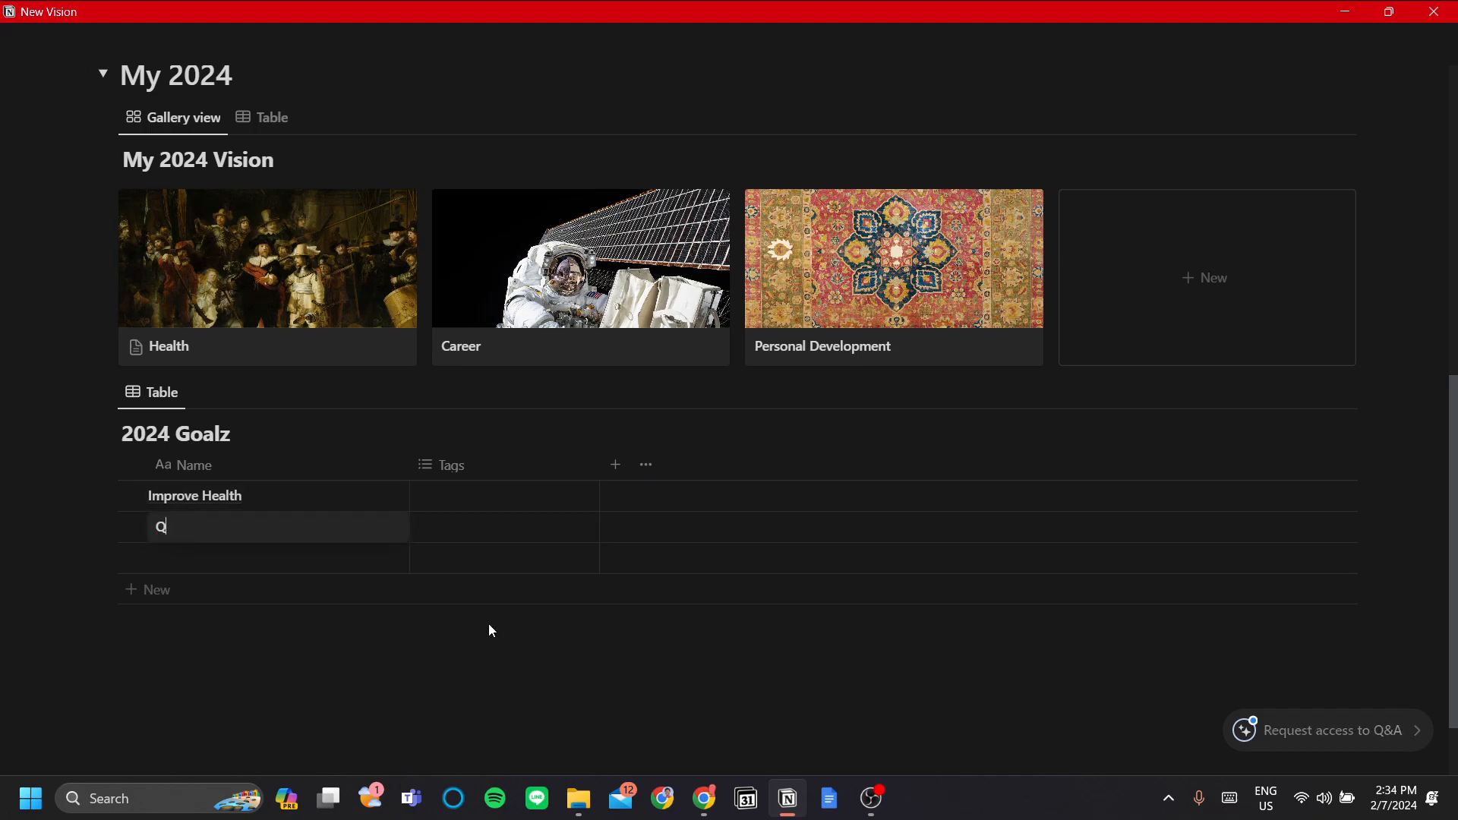
pyautogui.write('Uit smoking')
pyautogui.press('Return')
# Enter Start a business as the name of the third row in the 2024 Goalz table
pyautogui.click(304, 596)
pyautogui.click(321, 564)
pyautogui.click(321, 565)
pyautogui.write('S')
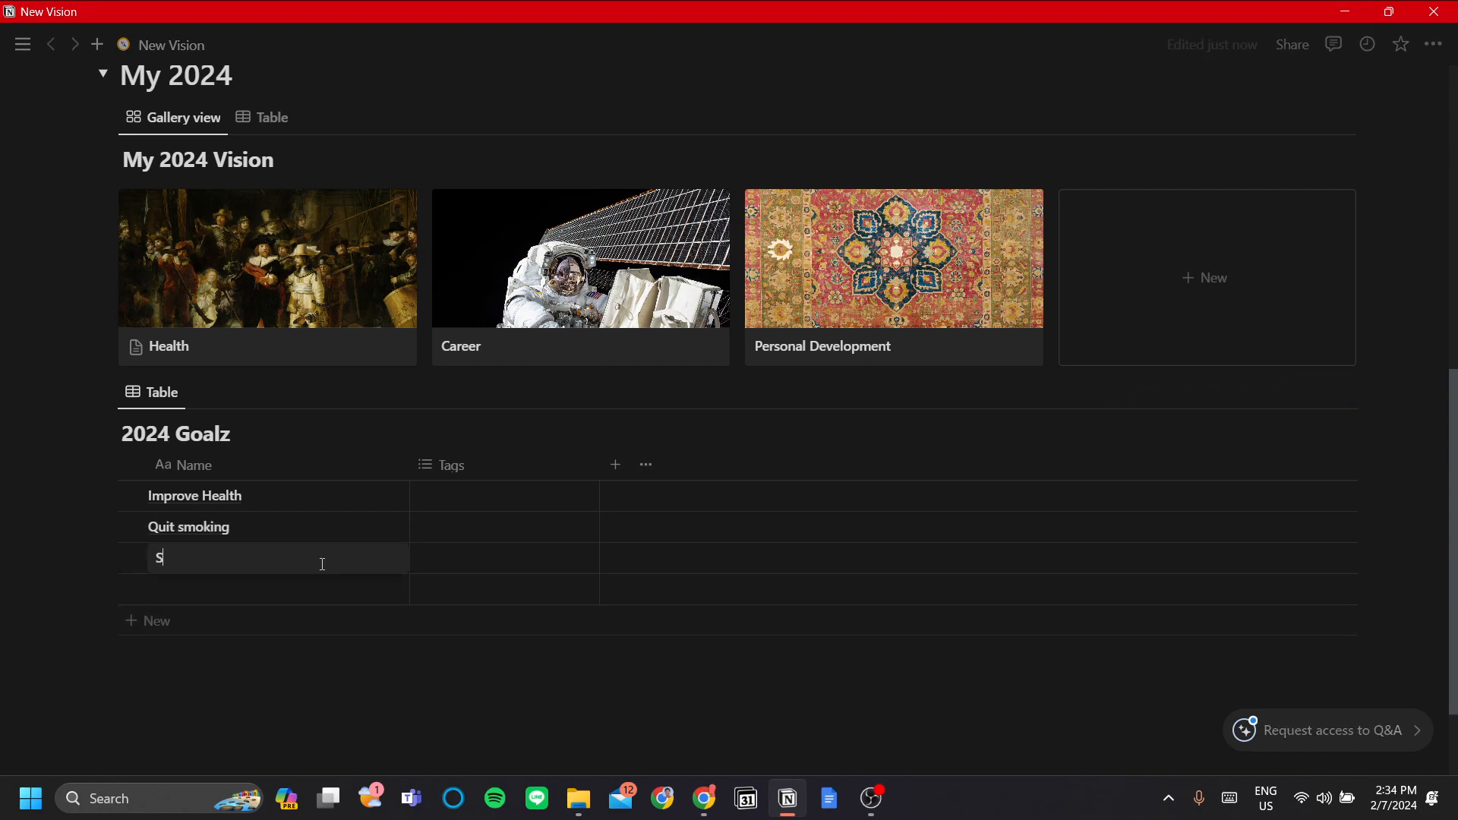
pyautogui.write('tart a business')
pyautogui.press('Return')
pyautogui.click(392, 742)
pyautogui.click(392, 742)
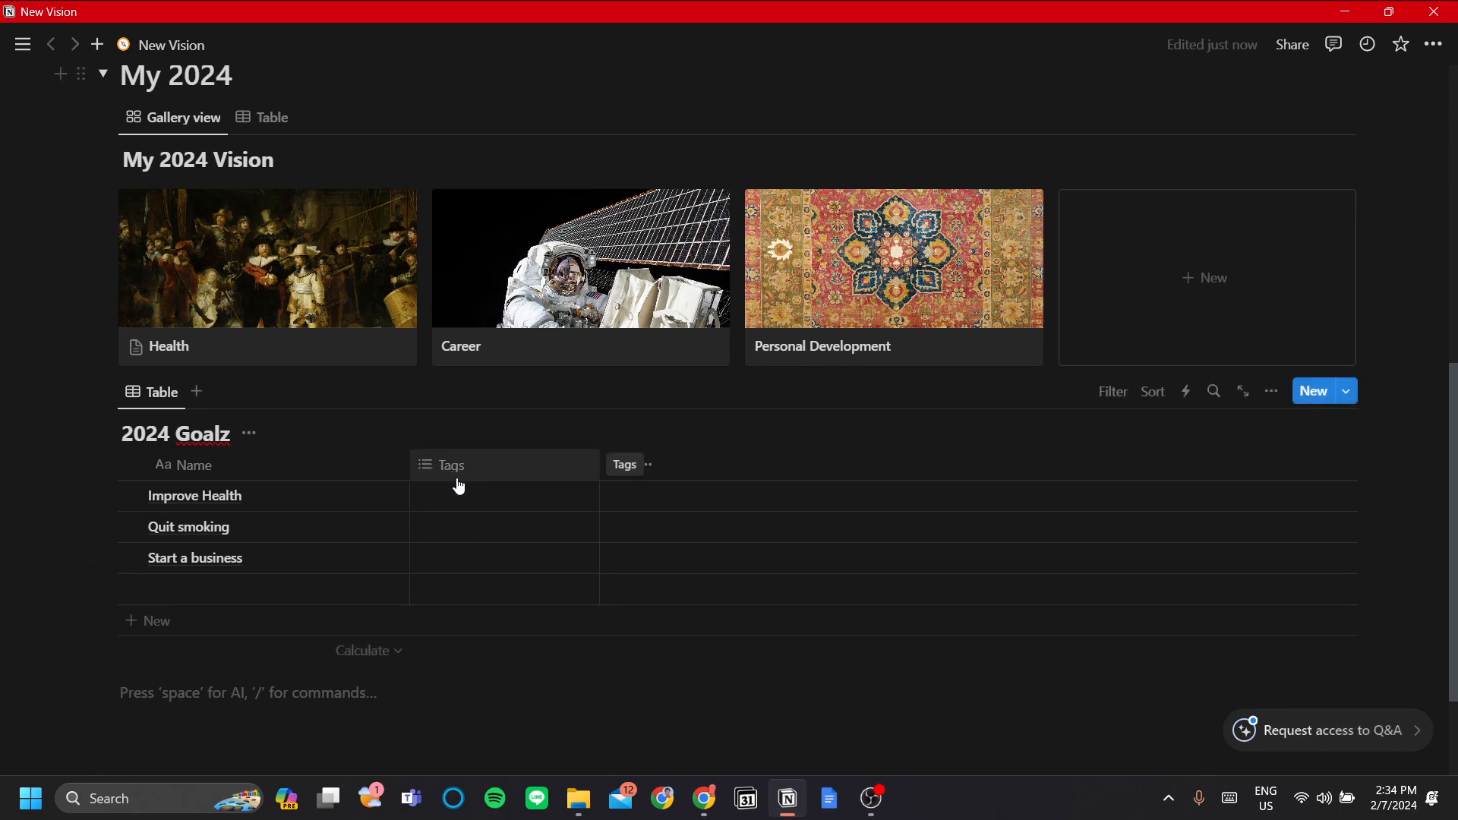
# Rename the Tags property of 2024 Goalz to Belongs To and add a filter on it
pyautogui.click(481, 468)
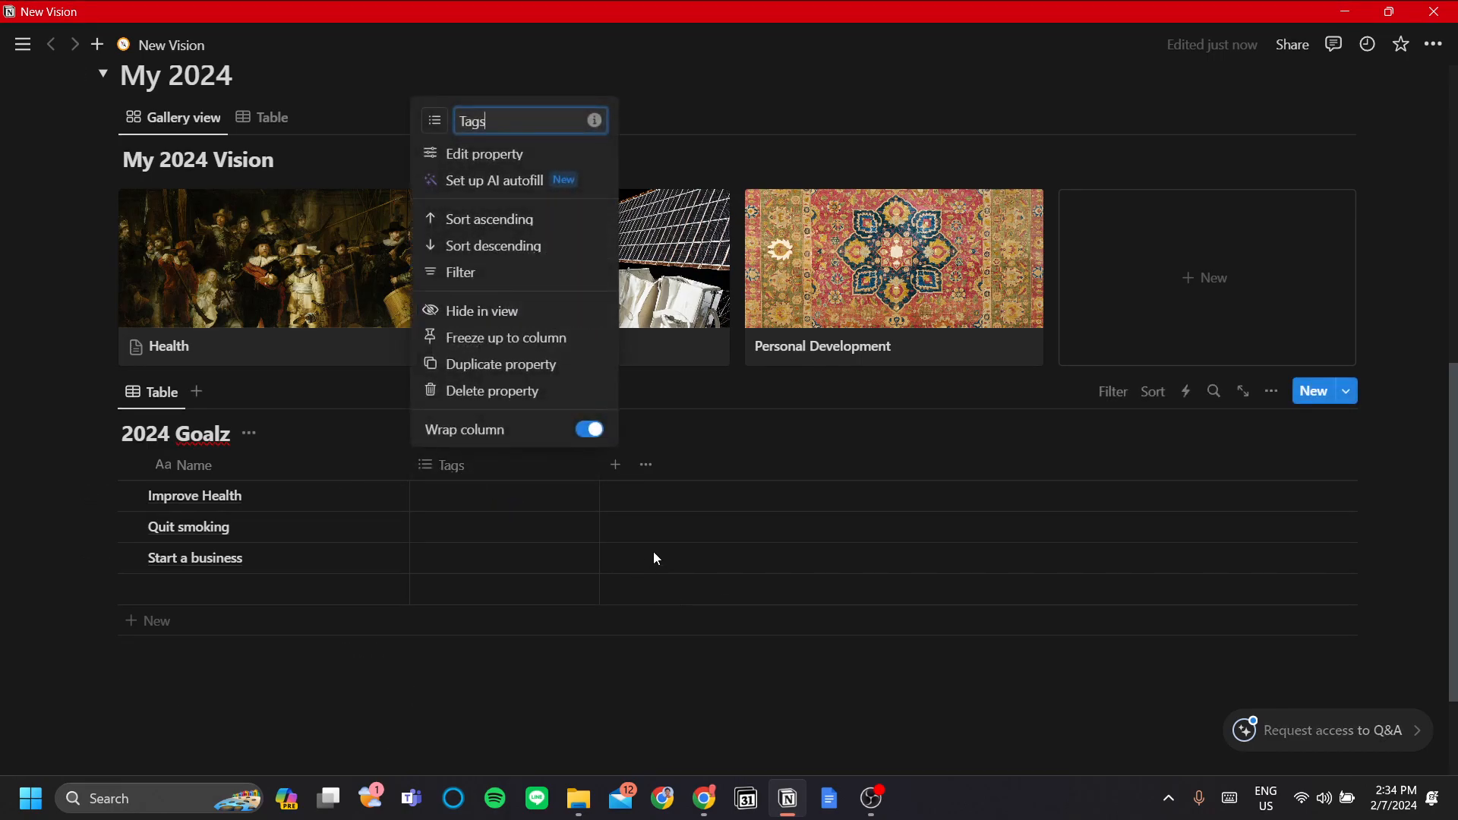
pyautogui.write('Belongs To')
pyautogui.click(542, 274)
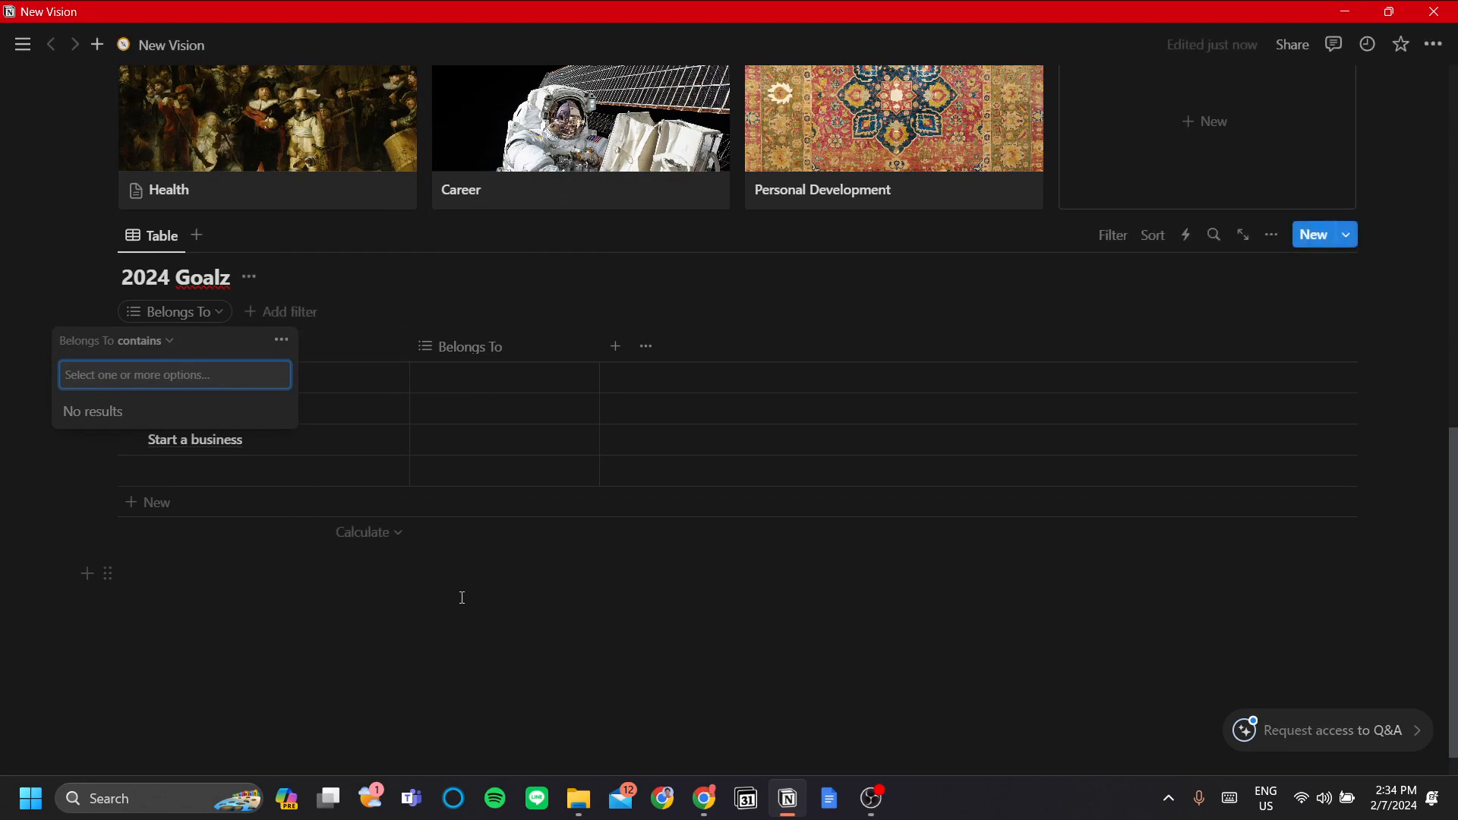
pyautogui.click(597, 562)
# Go to the Vision Board page and examine the Vision relation of Regular Exercise in the My 2024 goals table
pyautogui.moveTo(4, 67)
pyautogui.click(106, 382)
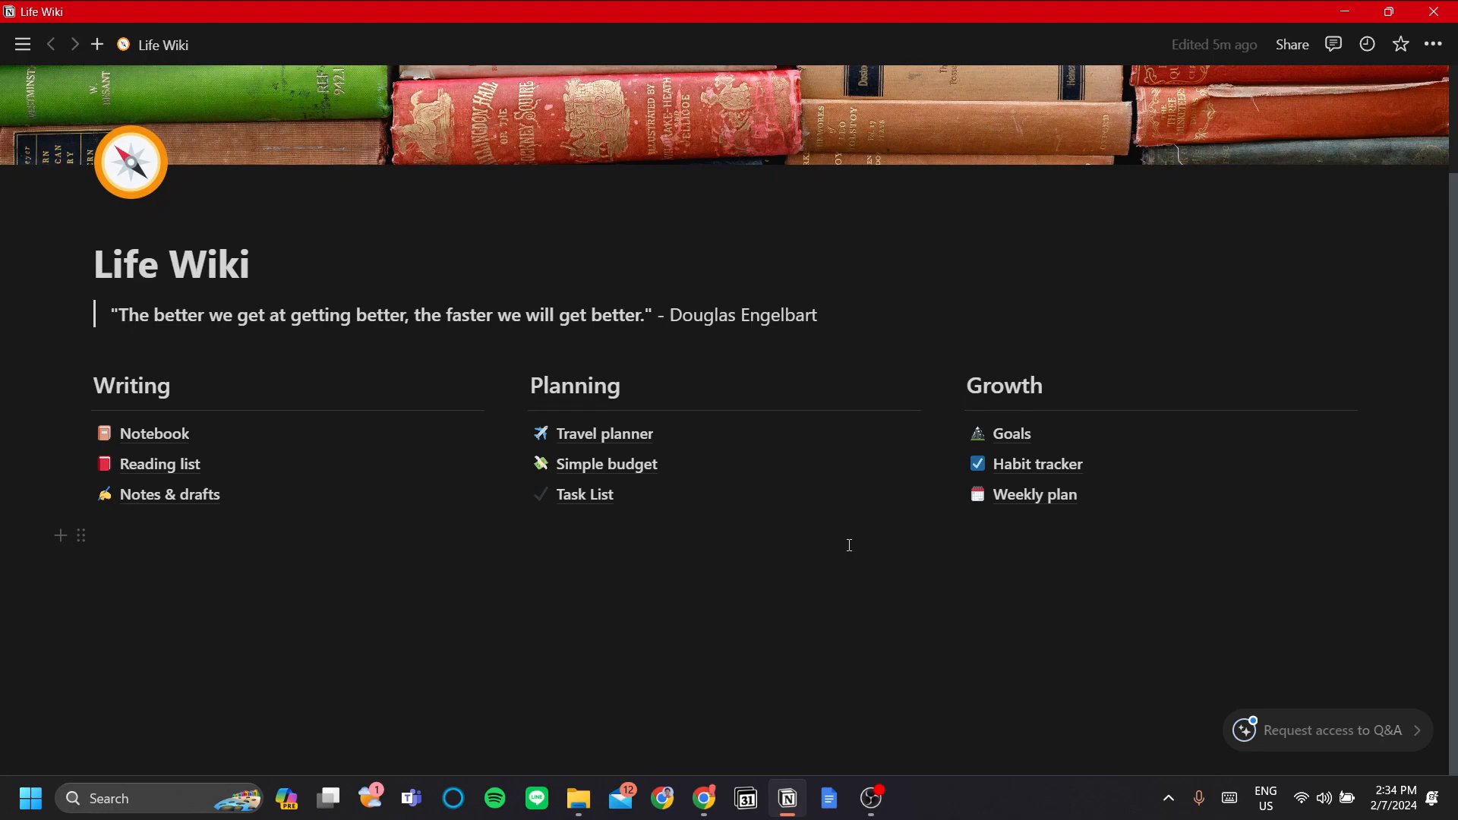
pyautogui.moveTo(22, 44)
pyautogui.click(104, 410)
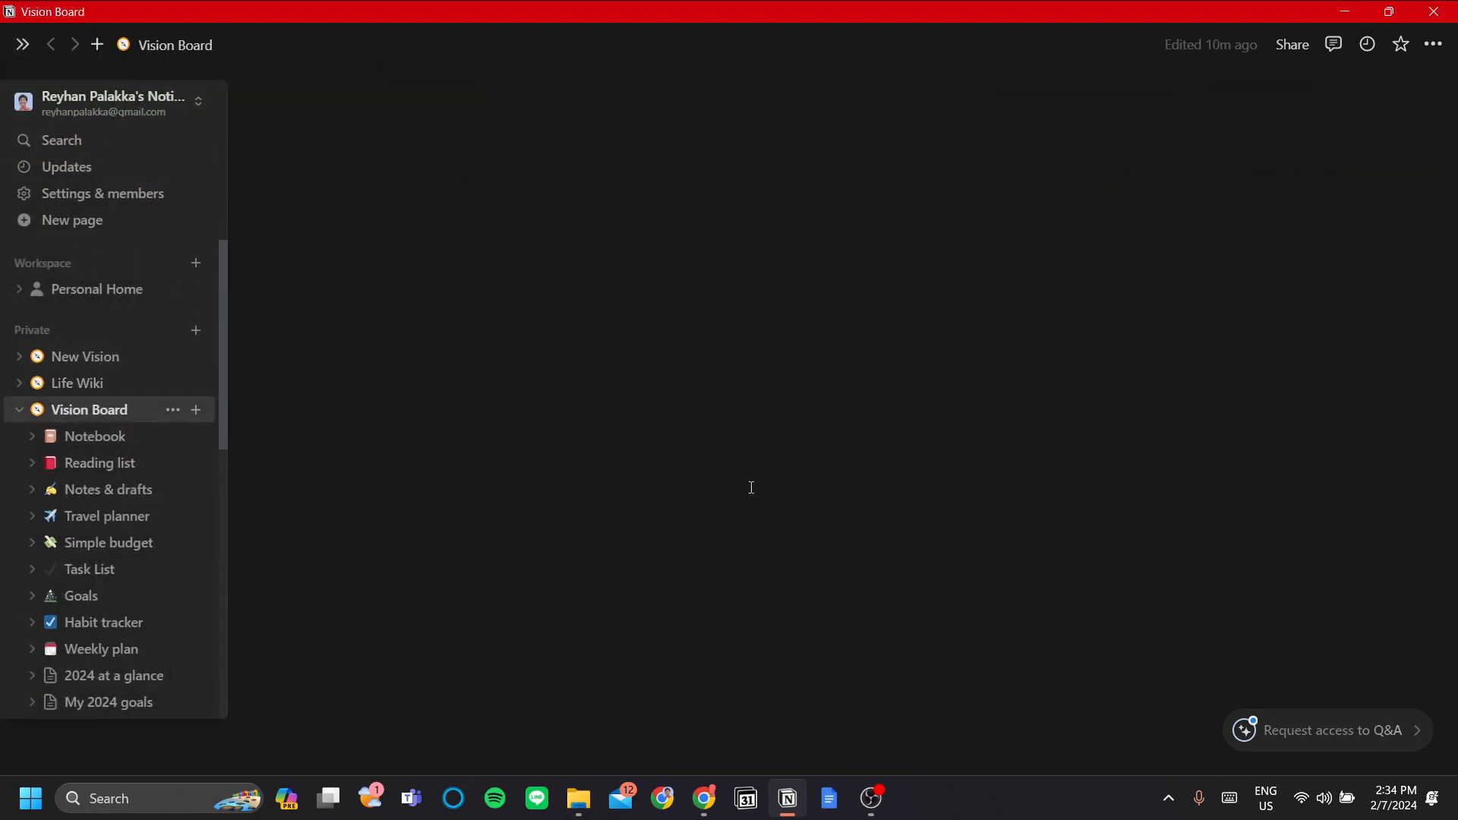
pyautogui.scroll(-10, 861, 523)
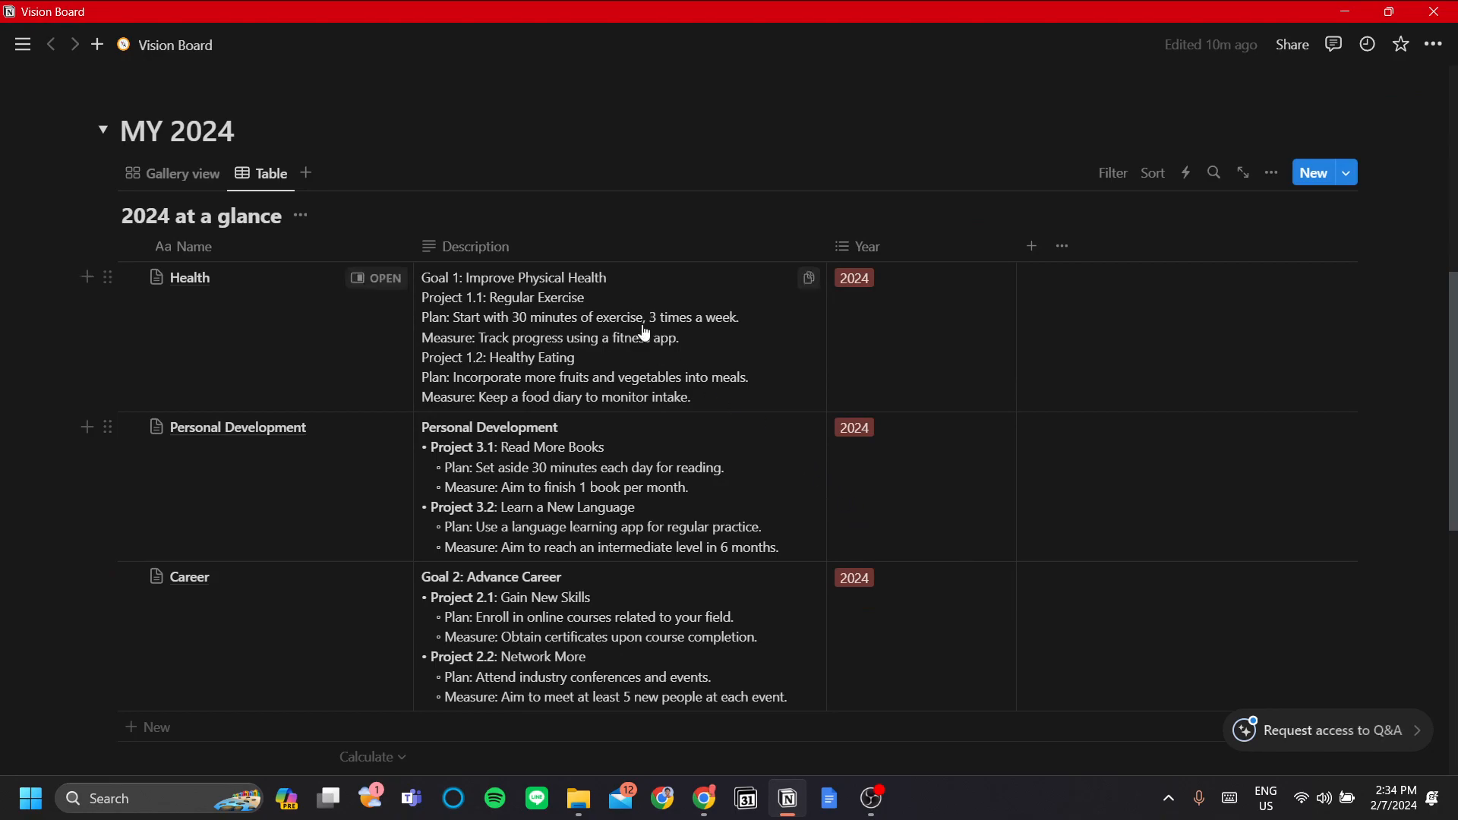
pyautogui.scroll(-6, 582, 434)
pyautogui.click(670, 446)
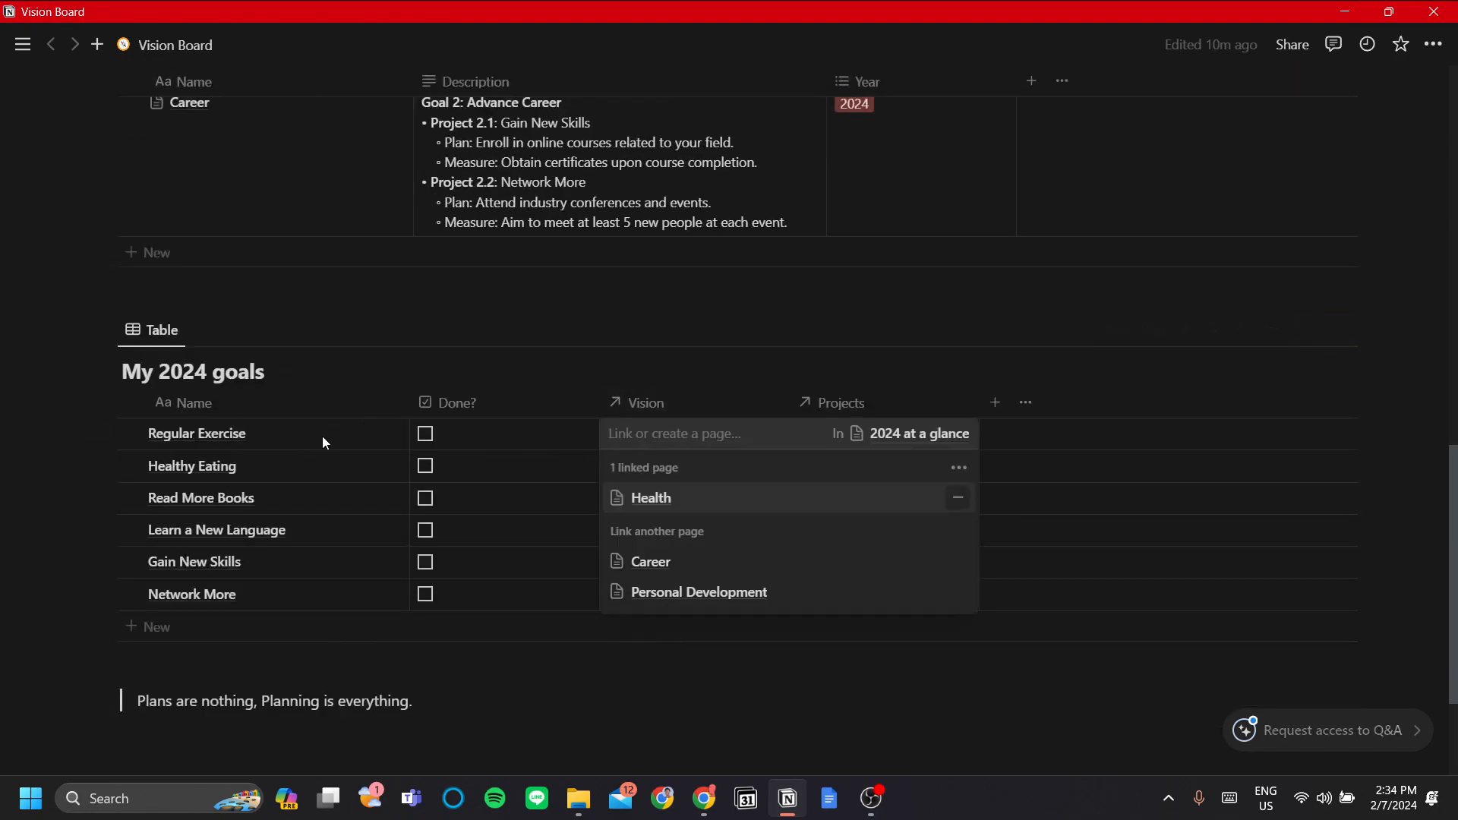
pyautogui.press('Escape')
# Compare the Vision links in My 2024 goals with the 2024 at a glance table and read its Health page
pyautogui.scroll(6, 706, 485)
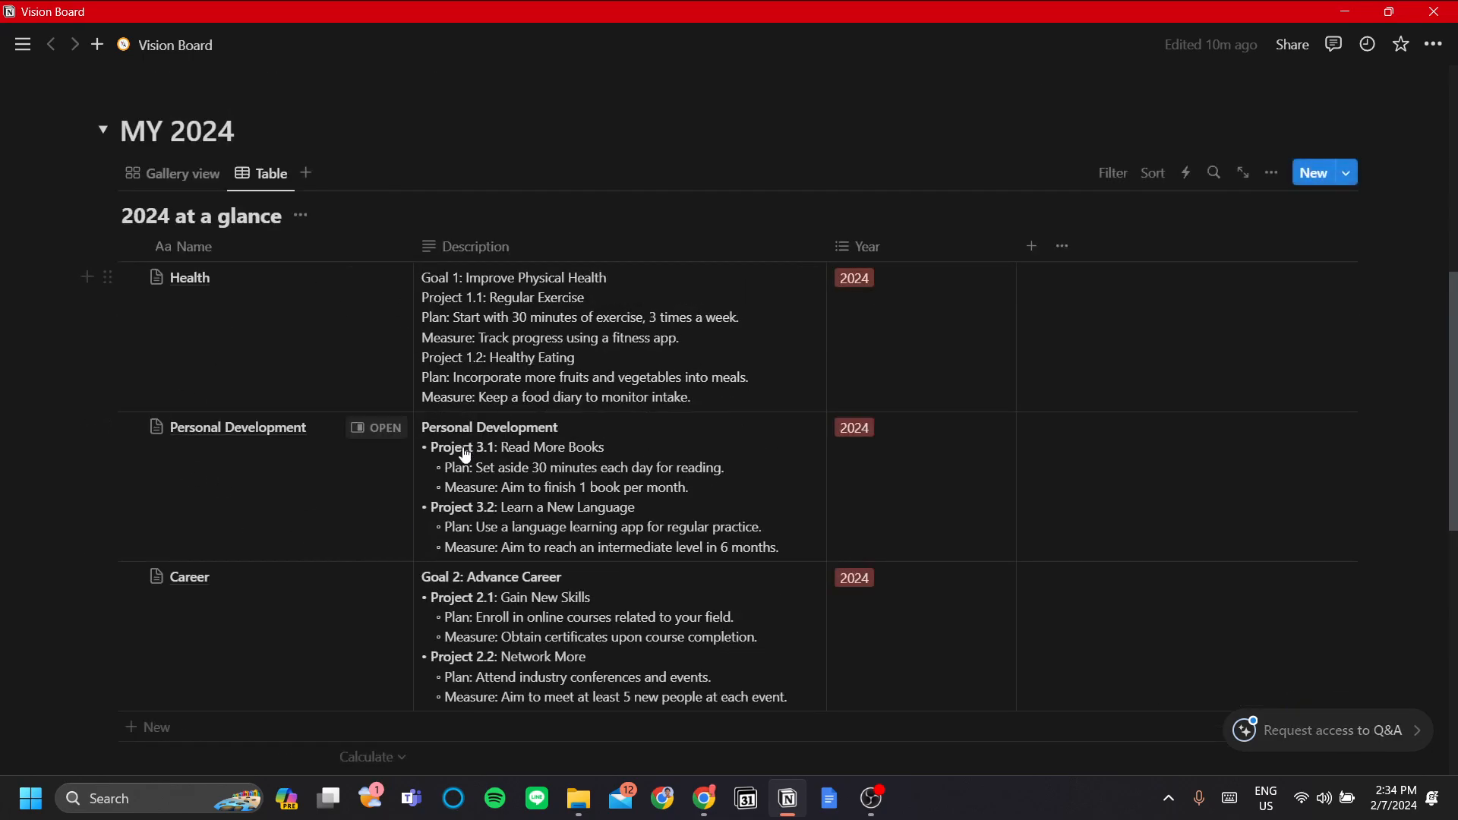
pyautogui.scroll(-5, 433, 504)
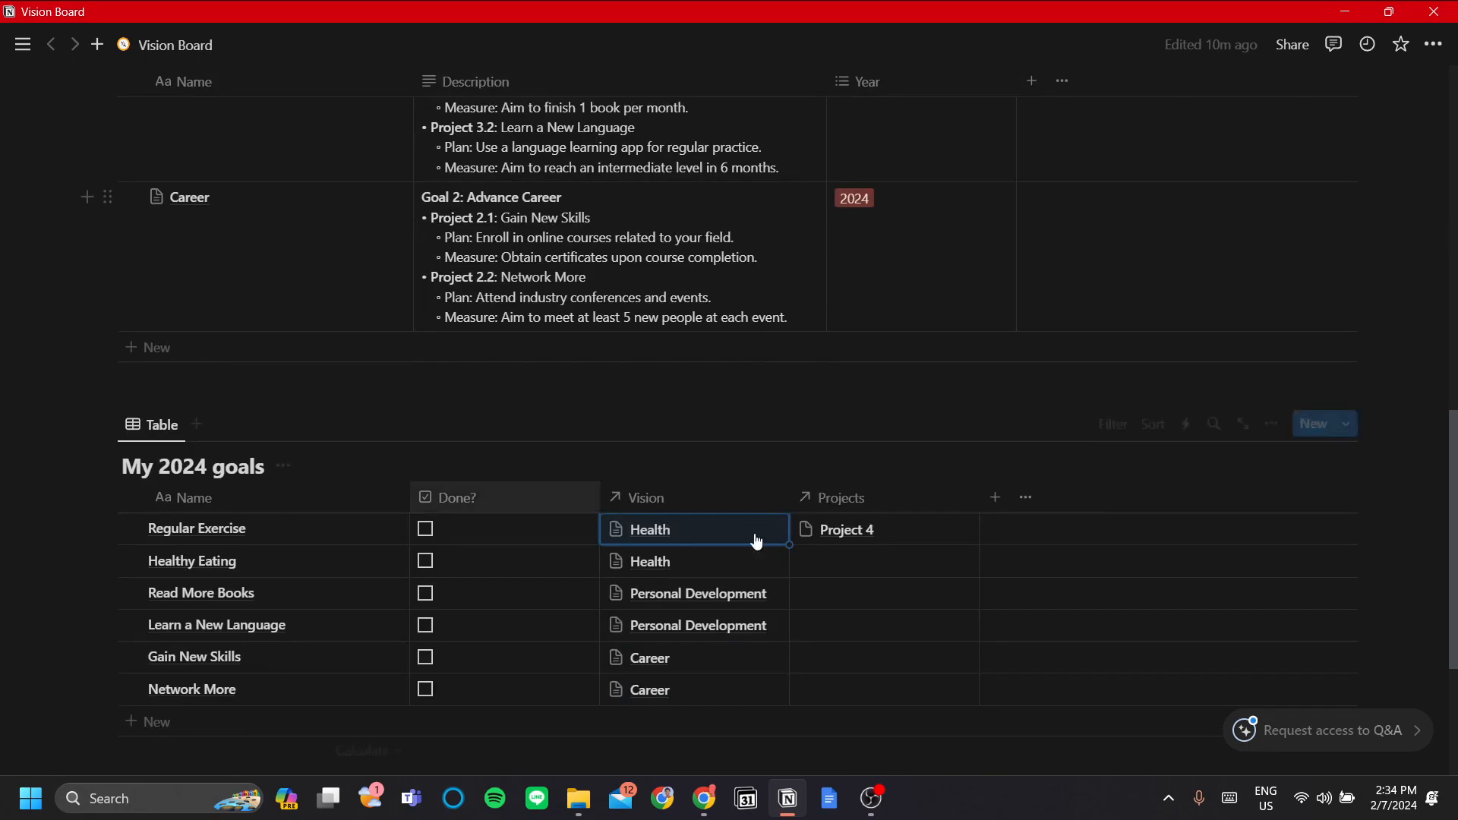
pyautogui.click(651, 541)
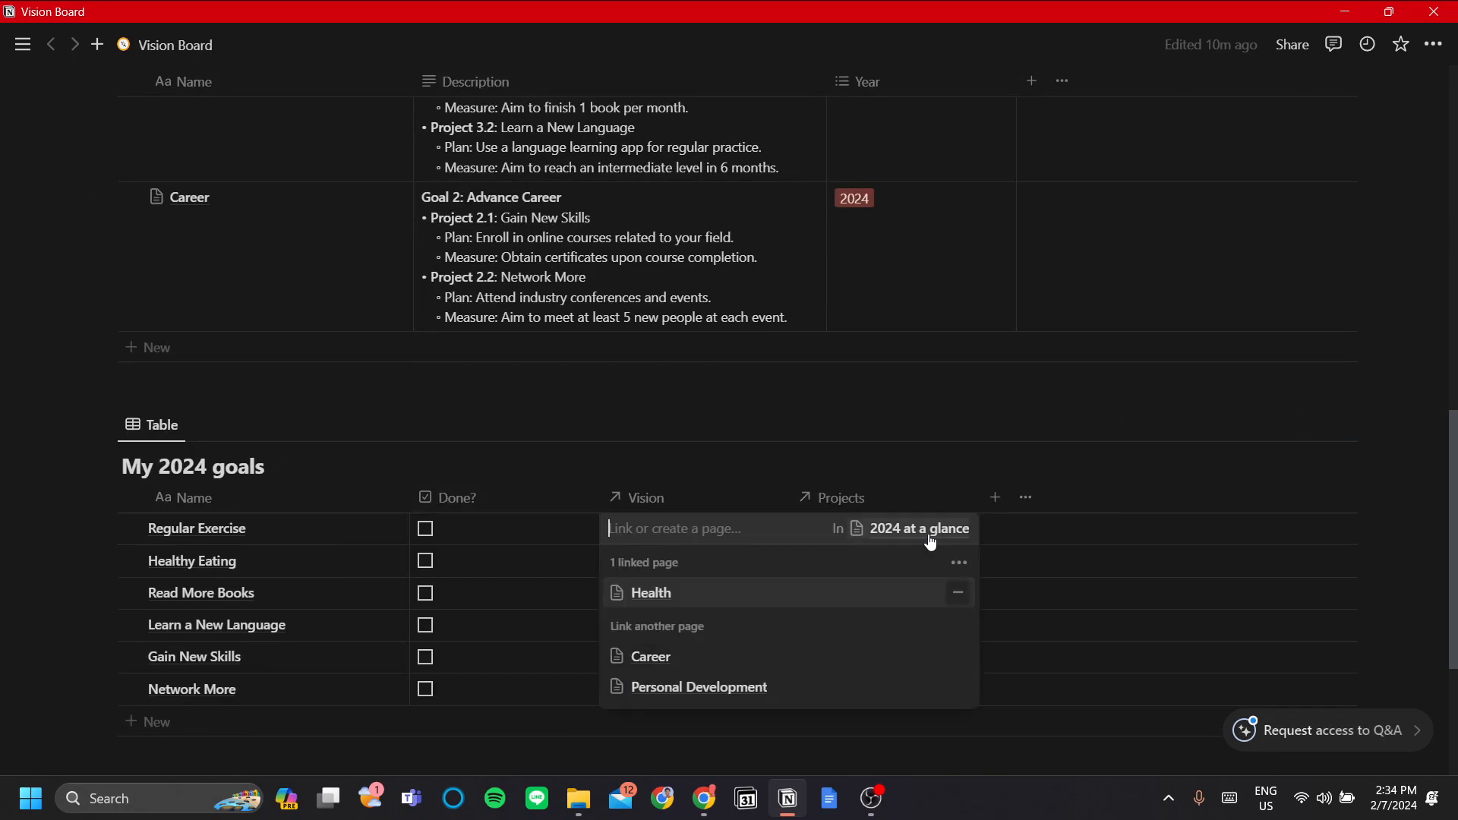
pyautogui.click(522, 398)
pyautogui.scroll(5, 494, 411)
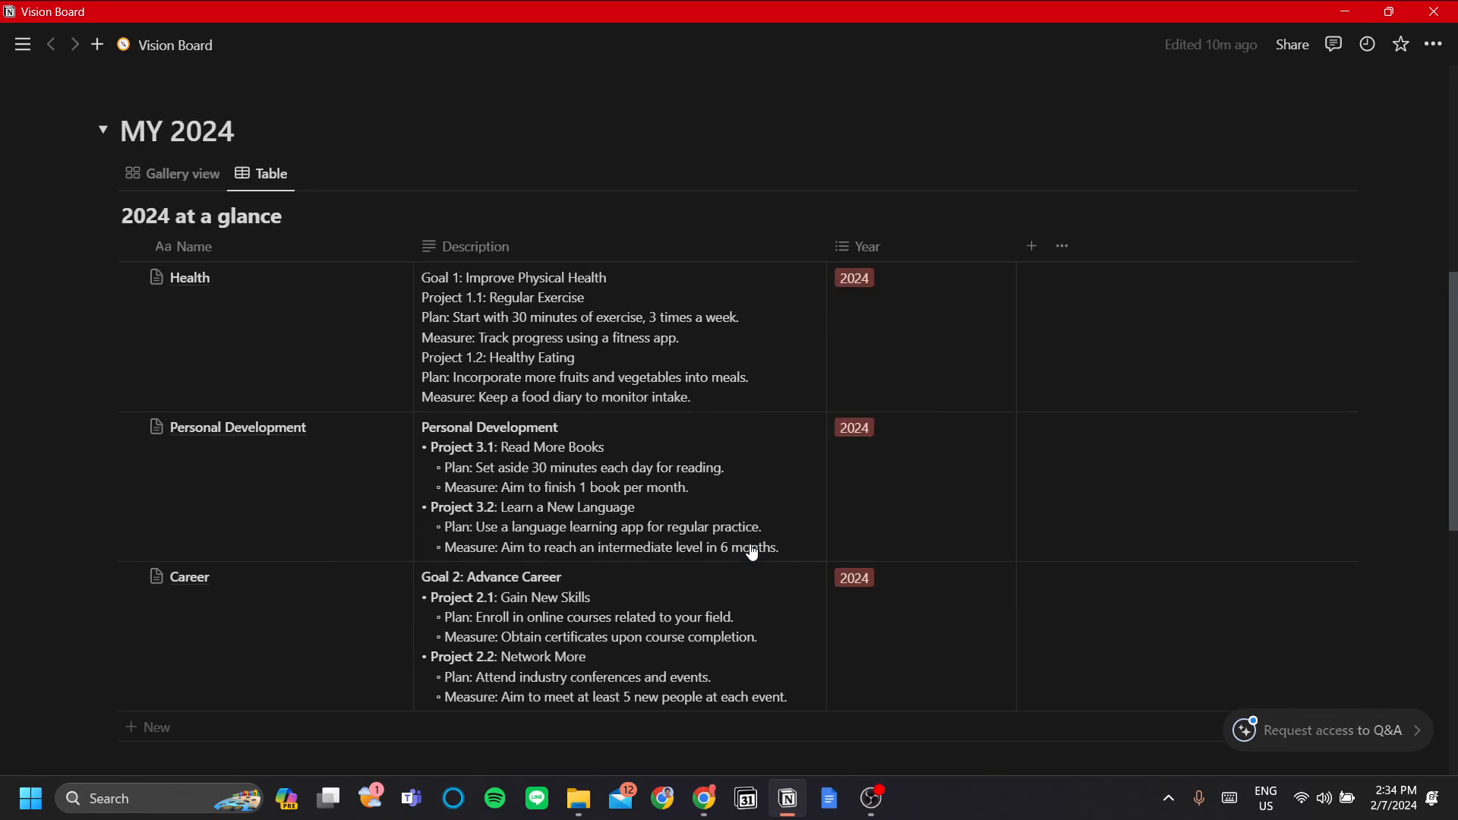
pyautogui.click(363, 277)
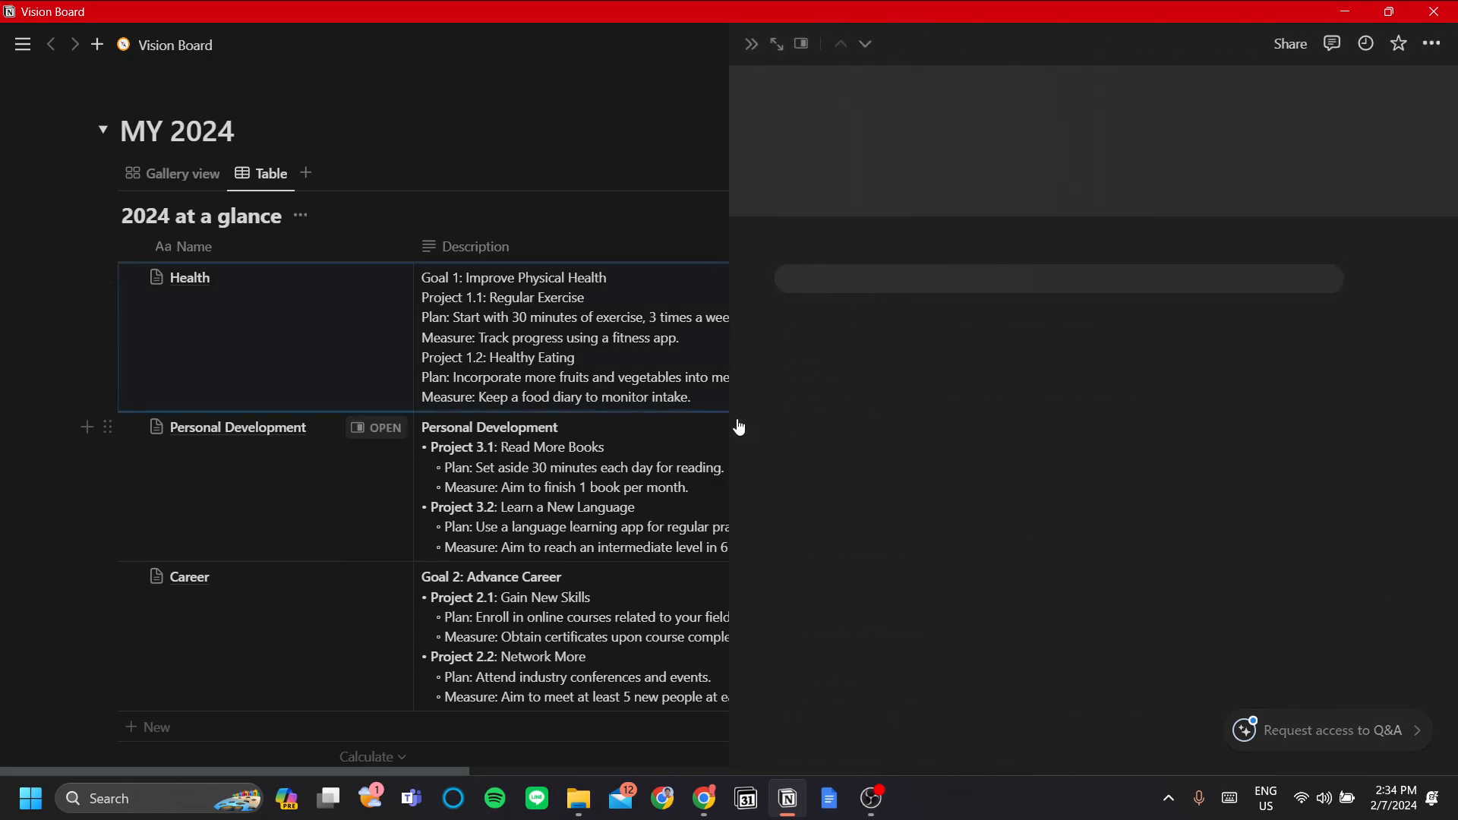
pyautogui.scroll(-3, 943, 442)
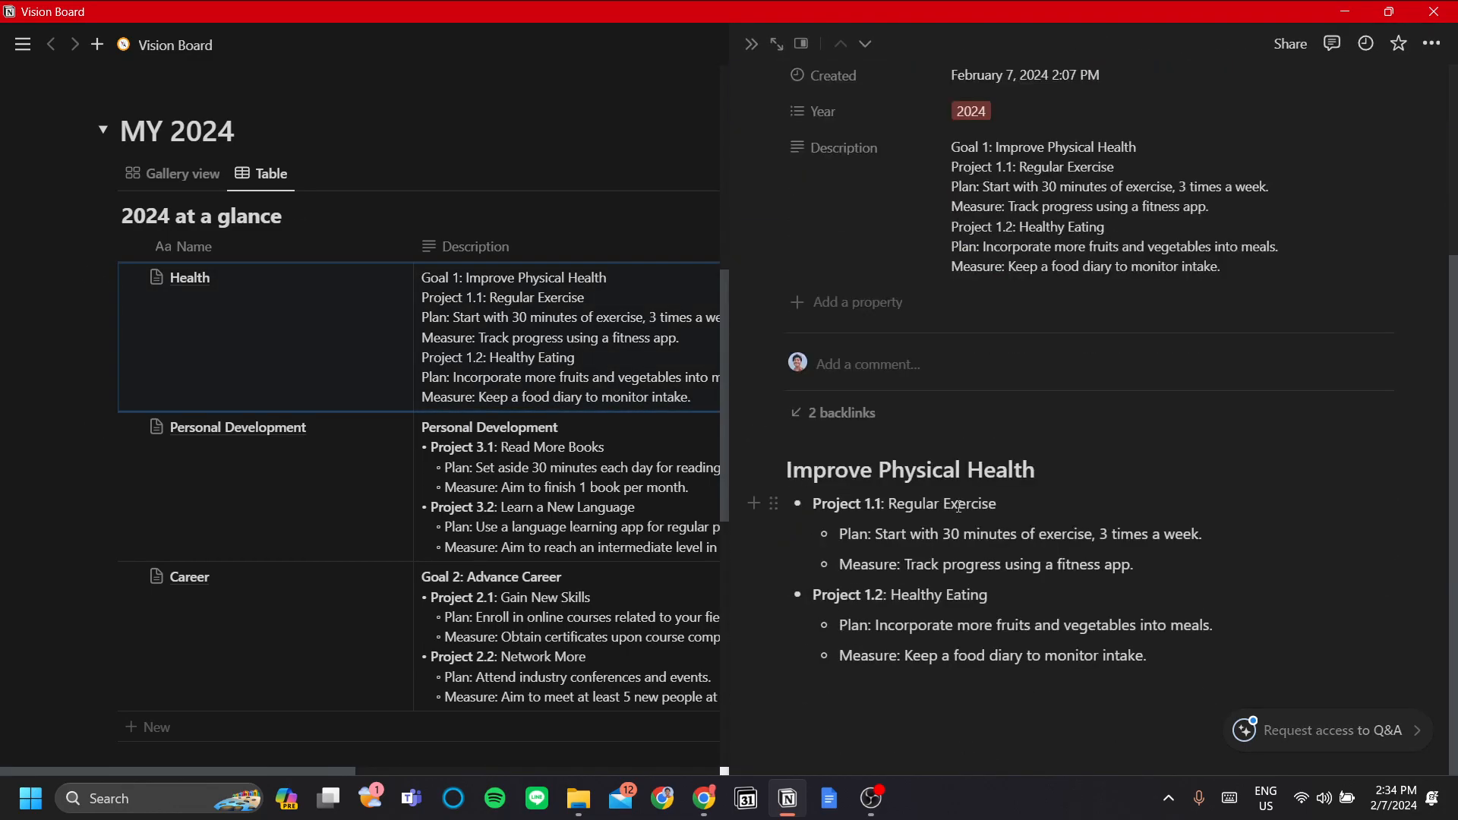
# Return to the New Vision page and change the Belongs To property of 2024 Goalz to the Select type
pyautogui.moveTo(4, 70)
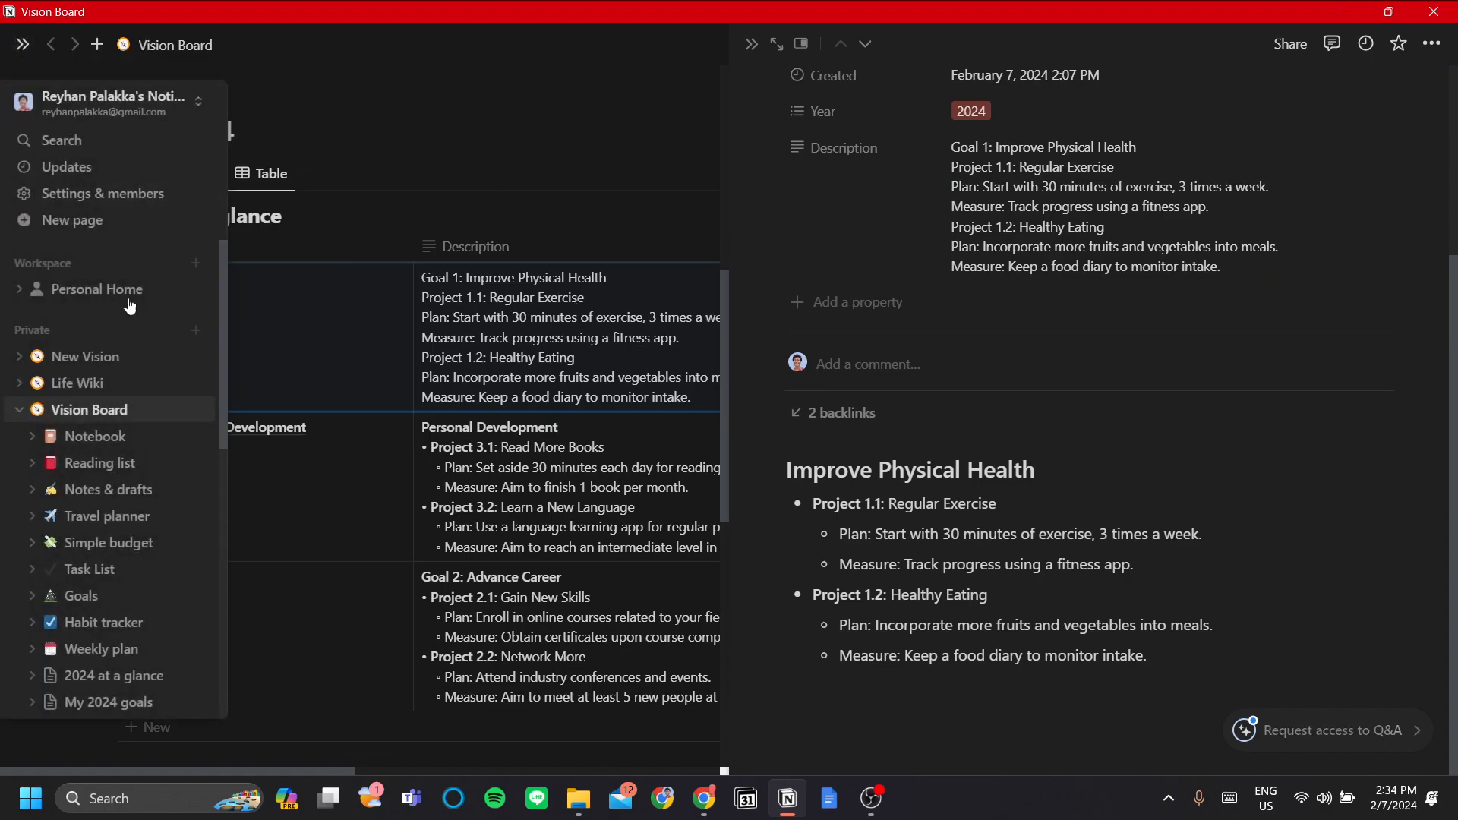
pyautogui.click(116, 364)
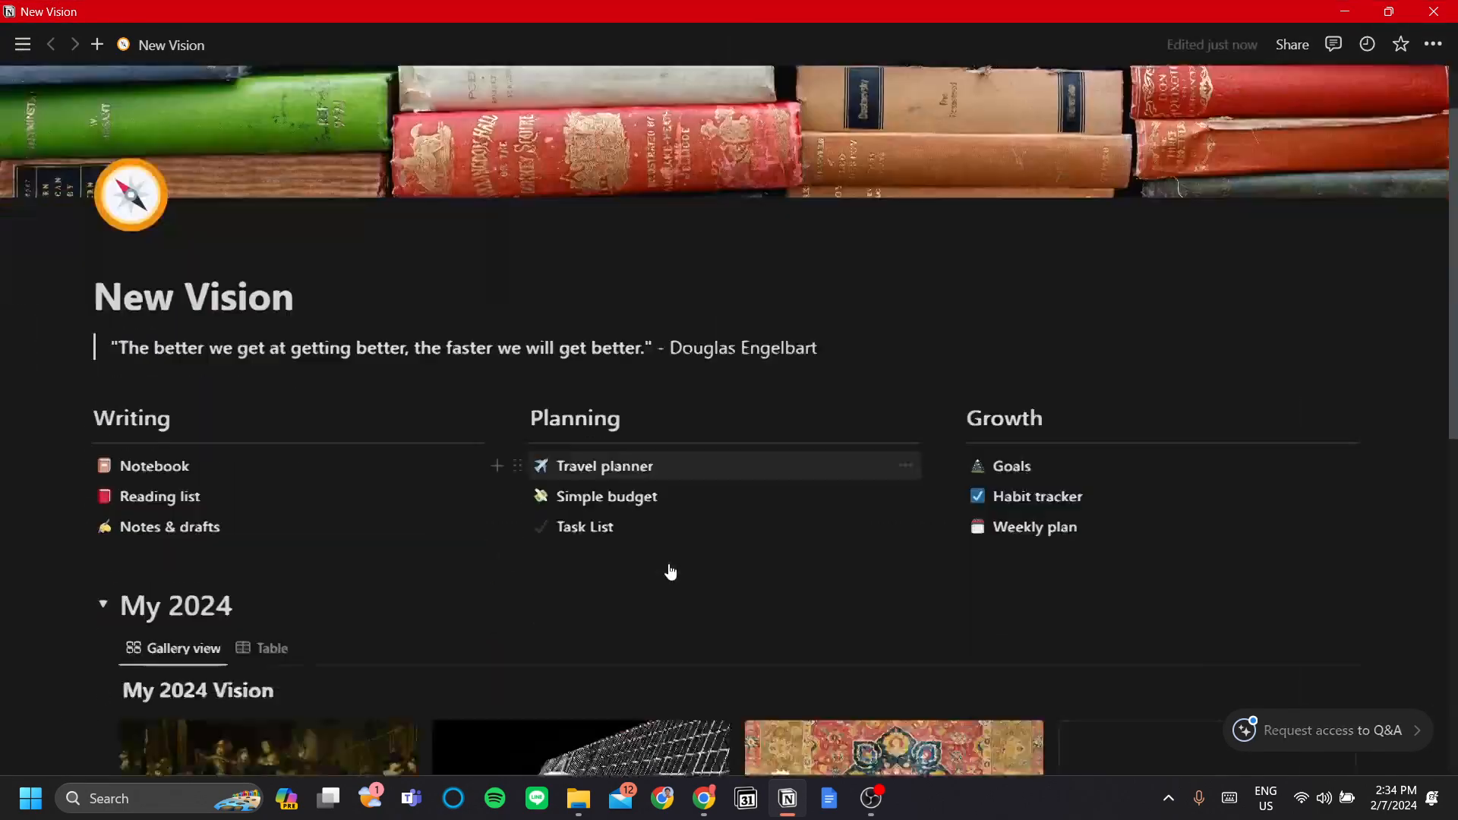
pyautogui.scroll(-10, 671, 572)
pyautogui.scroll(3, 664, 572)
pyautogui.click(470, 498)
pyautogui.click(527, 193)
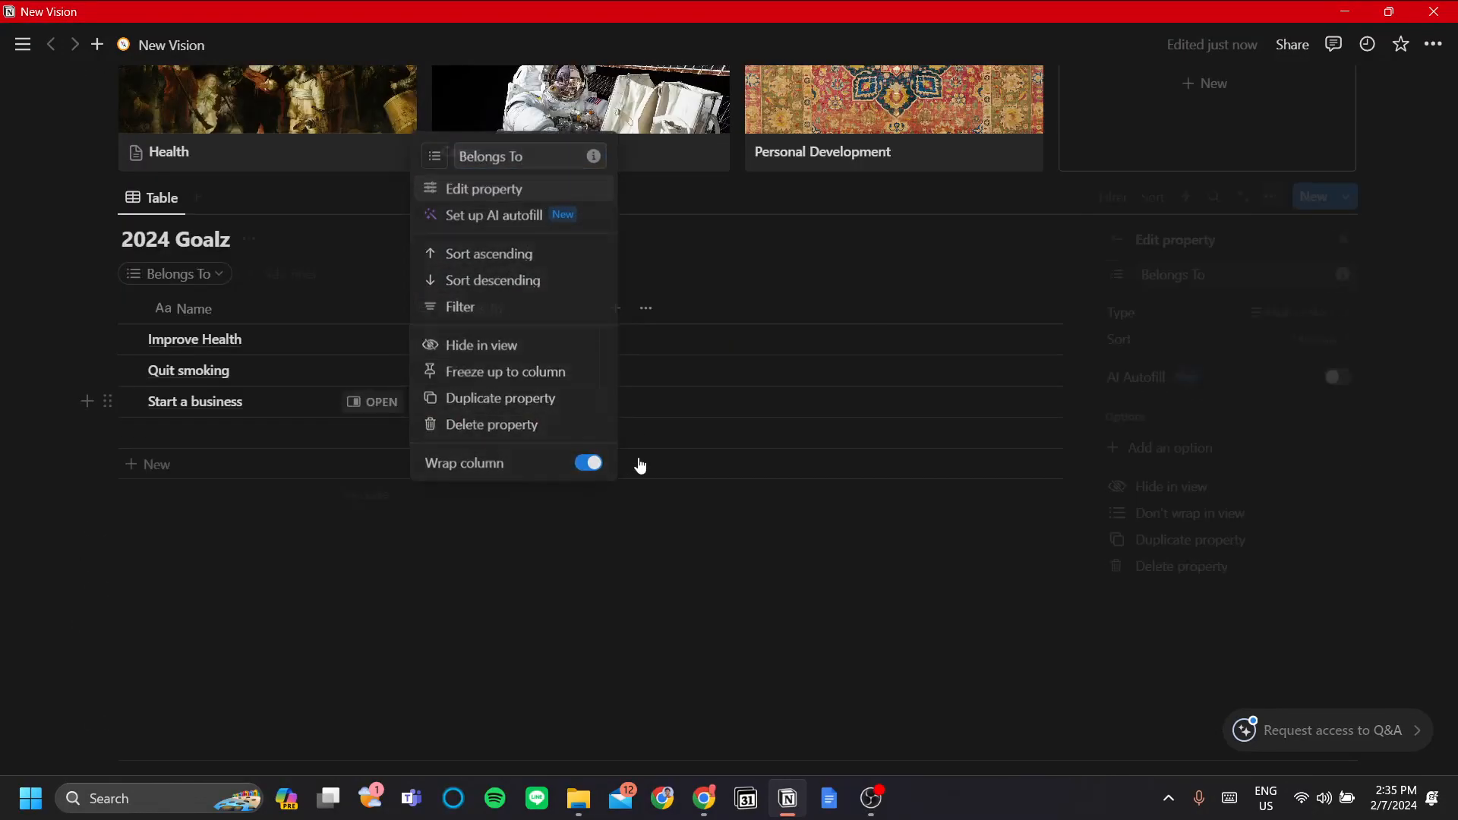
pyautogui.click(1291, 315)
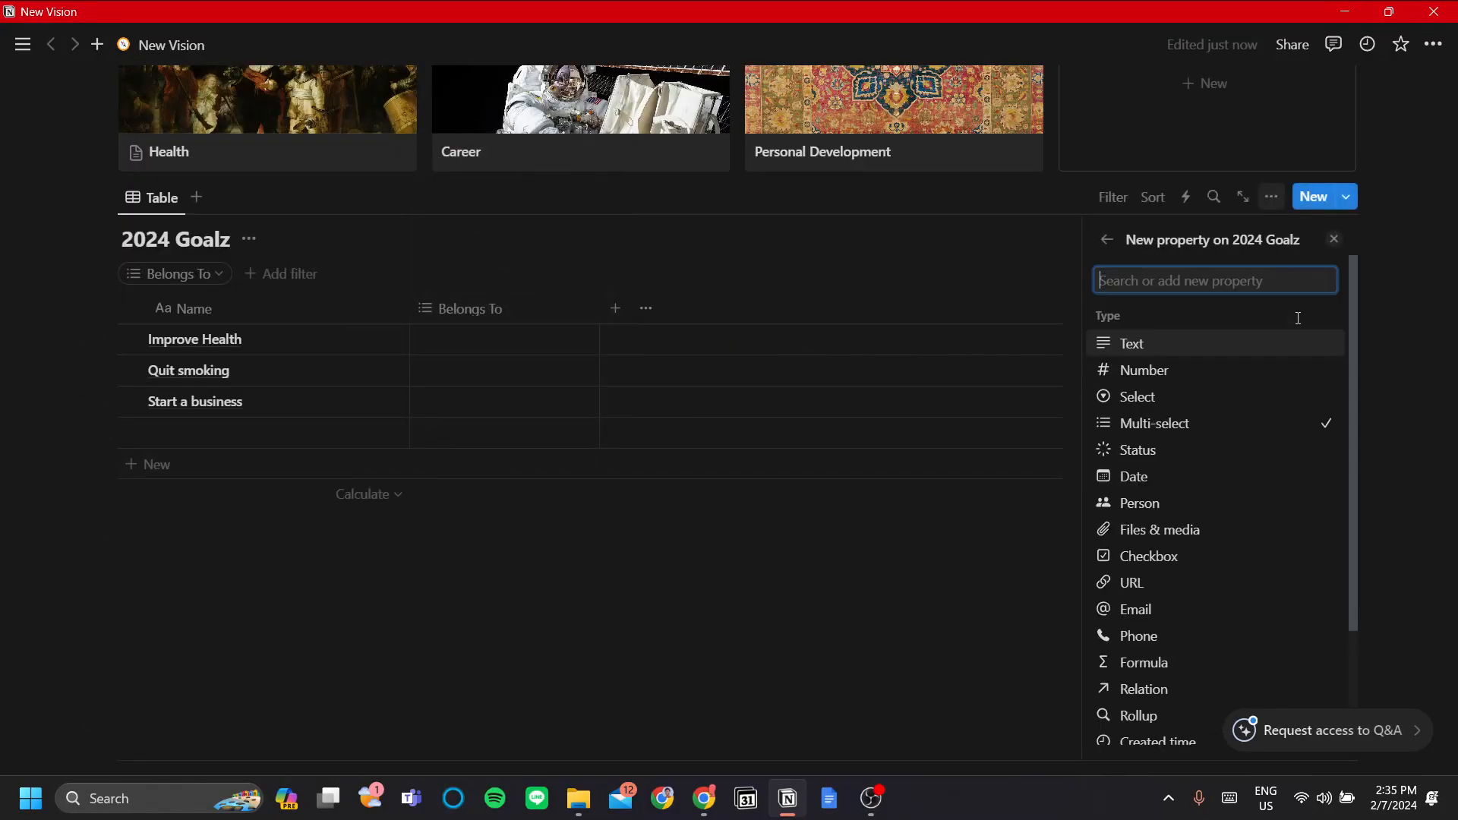
pyautogui.click(1251, 395)
# Create a Health option in Belongs To and assign it to Improve Health and Quit smoking
pyautogui.click(490, 299)
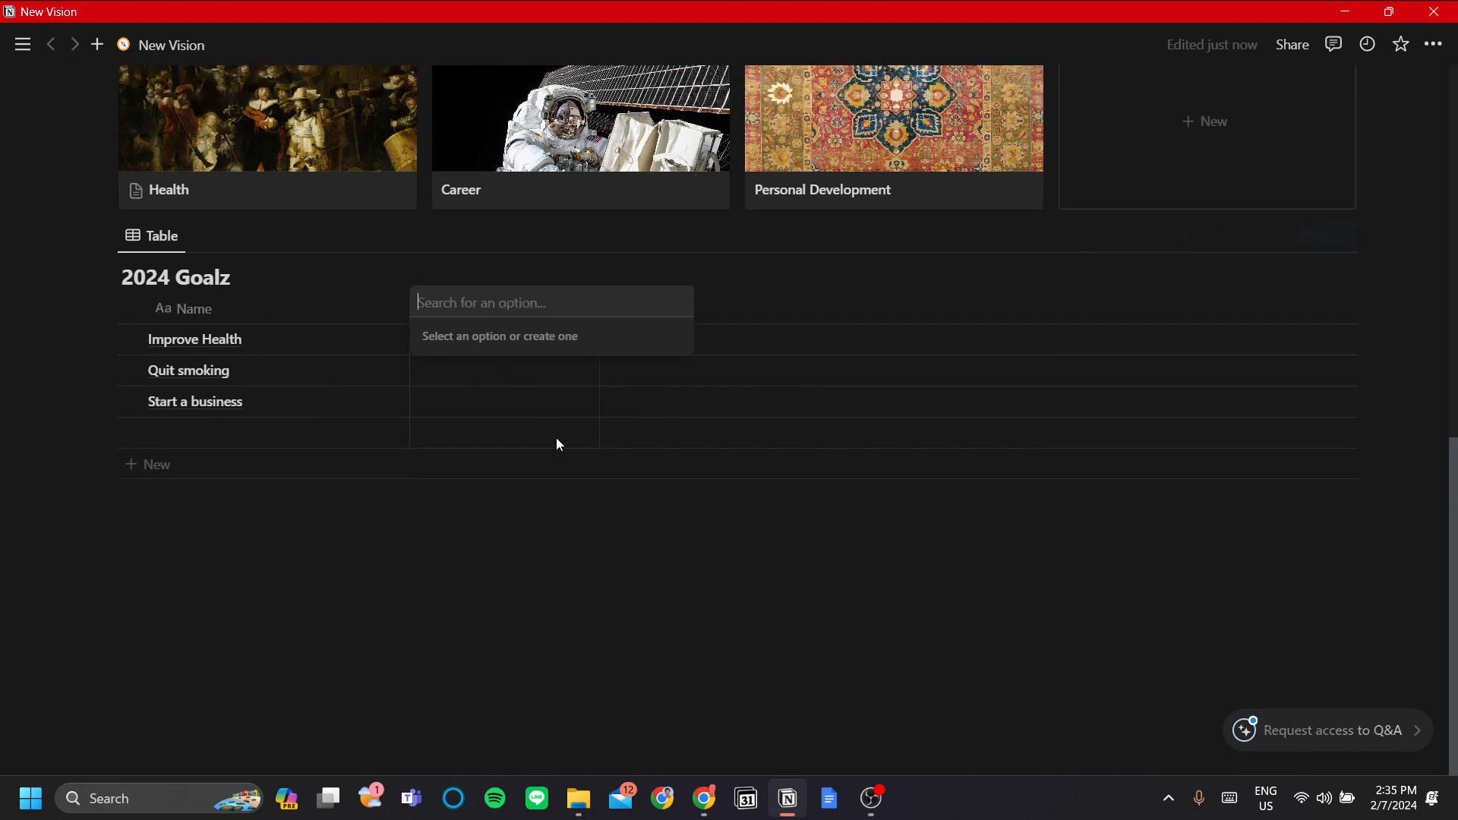
pyautogui.write('Hea')
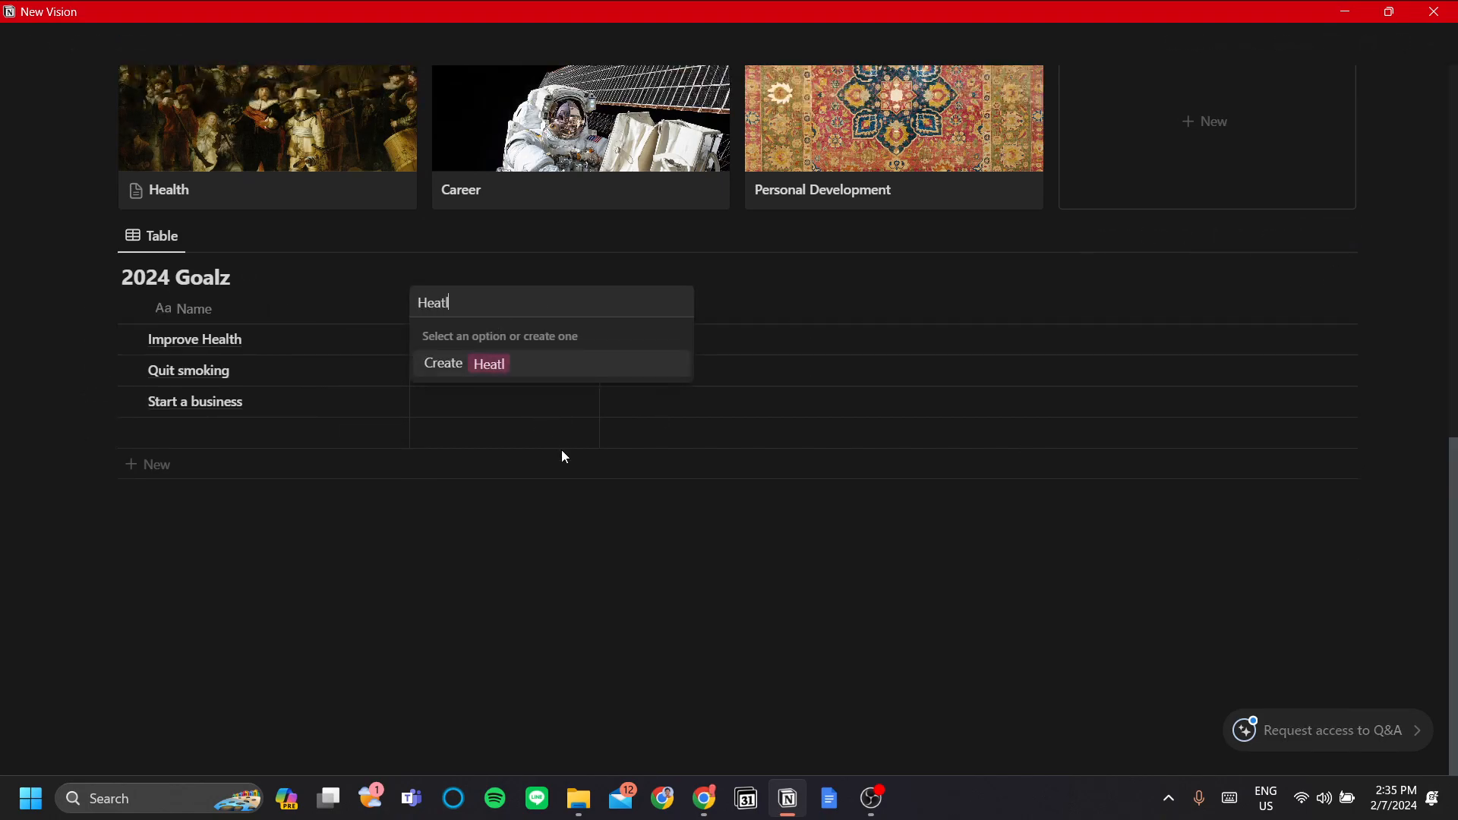
pyautogui.write('lth')
pyautogui.press('Return')
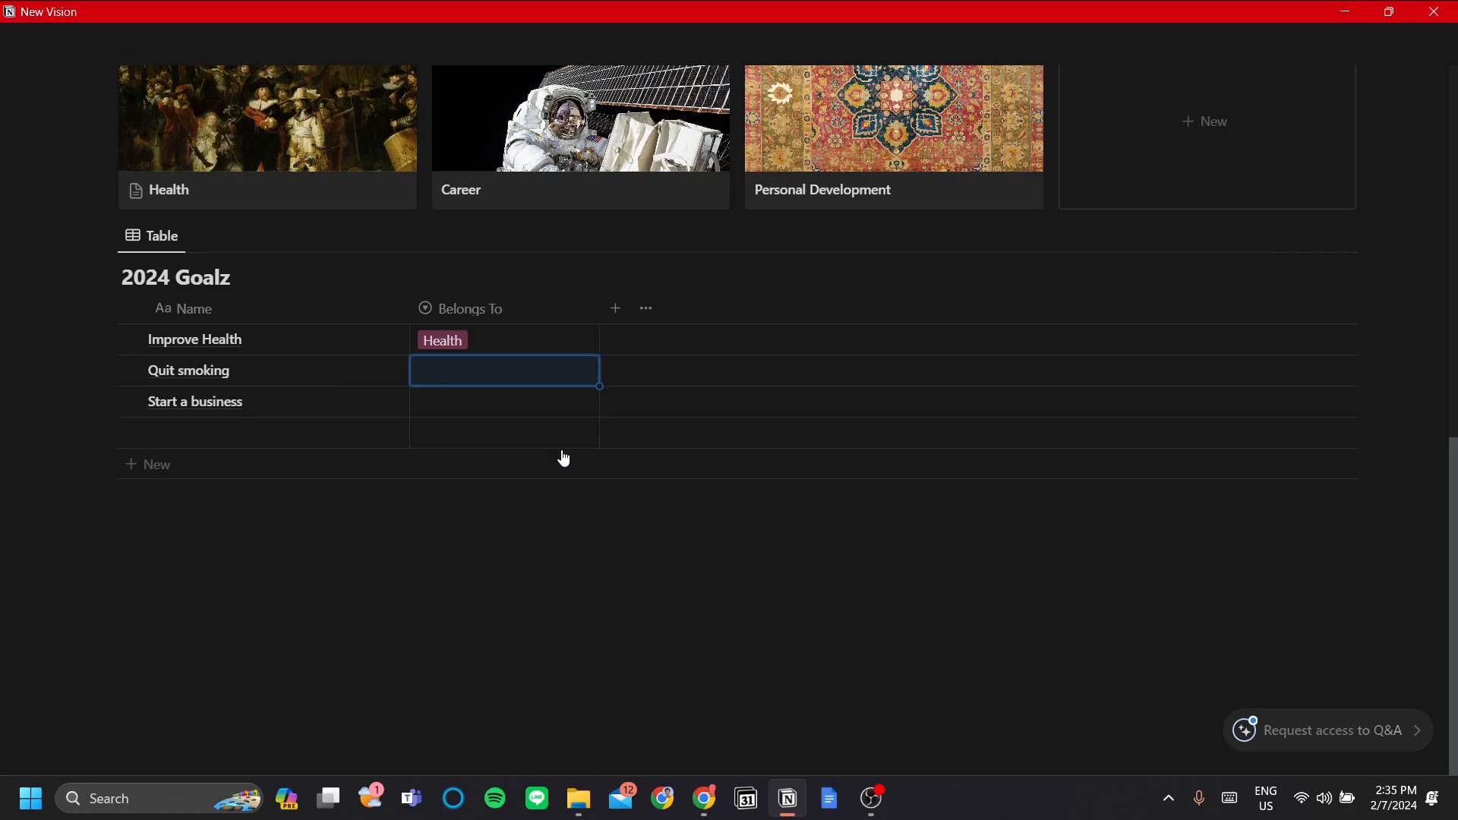
pyautogui.click(509, 374)
pyautogui.click(471, 433)
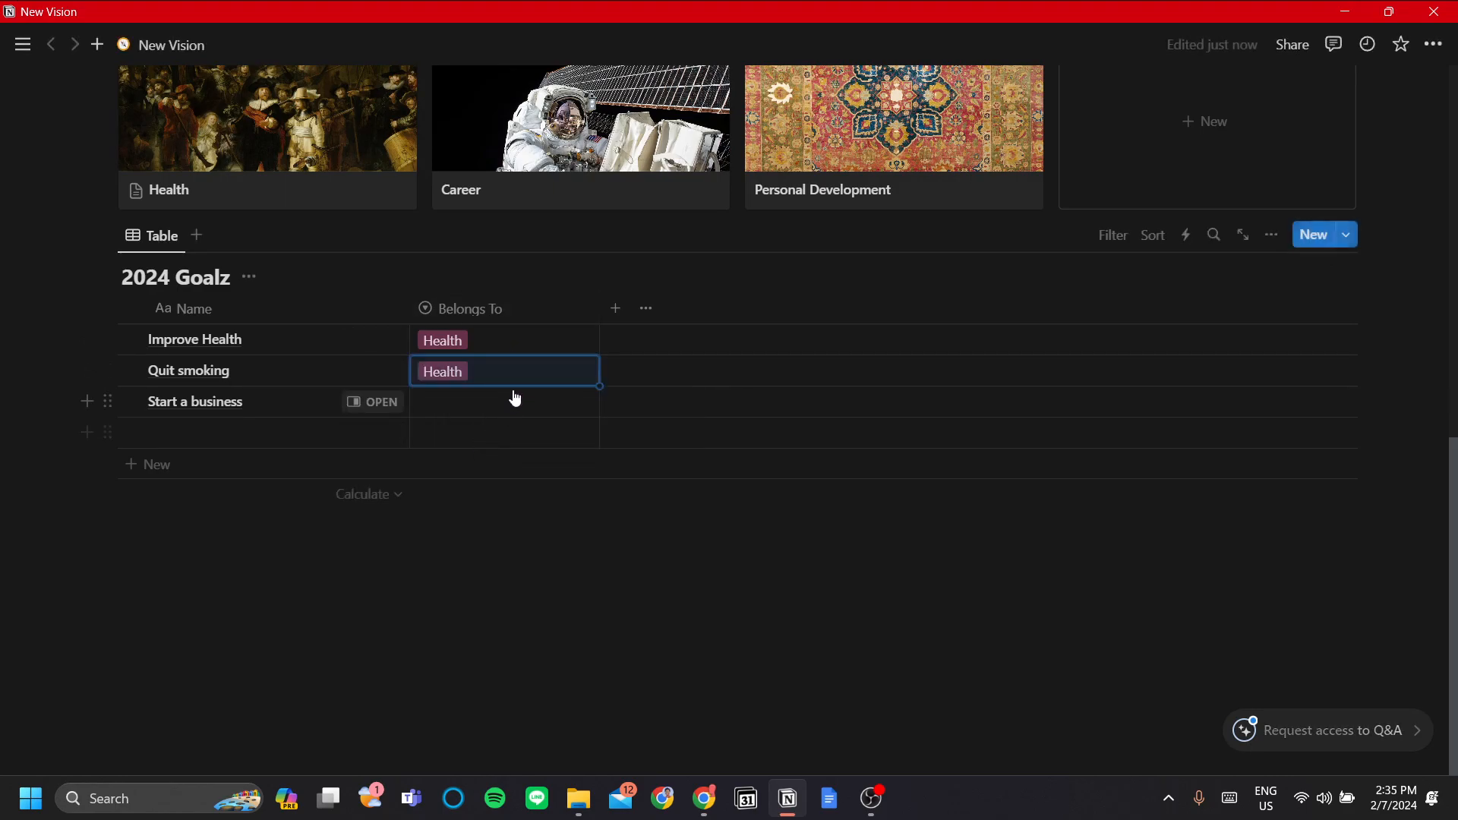
# Create a Career option in Belongs To and assign it to Start a business
pyautogui.click(513, 394)
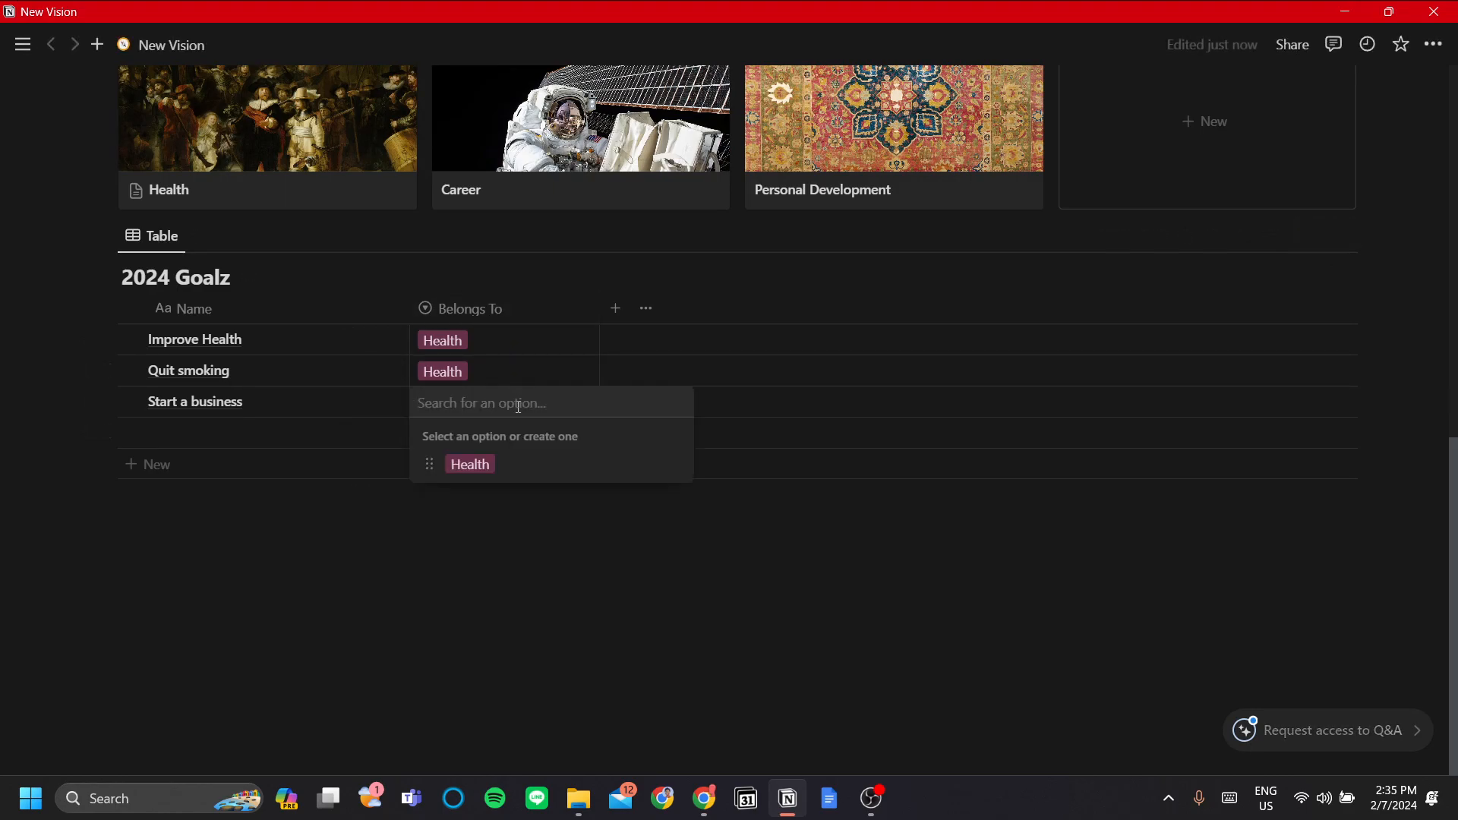
pyautogui.write('Career')
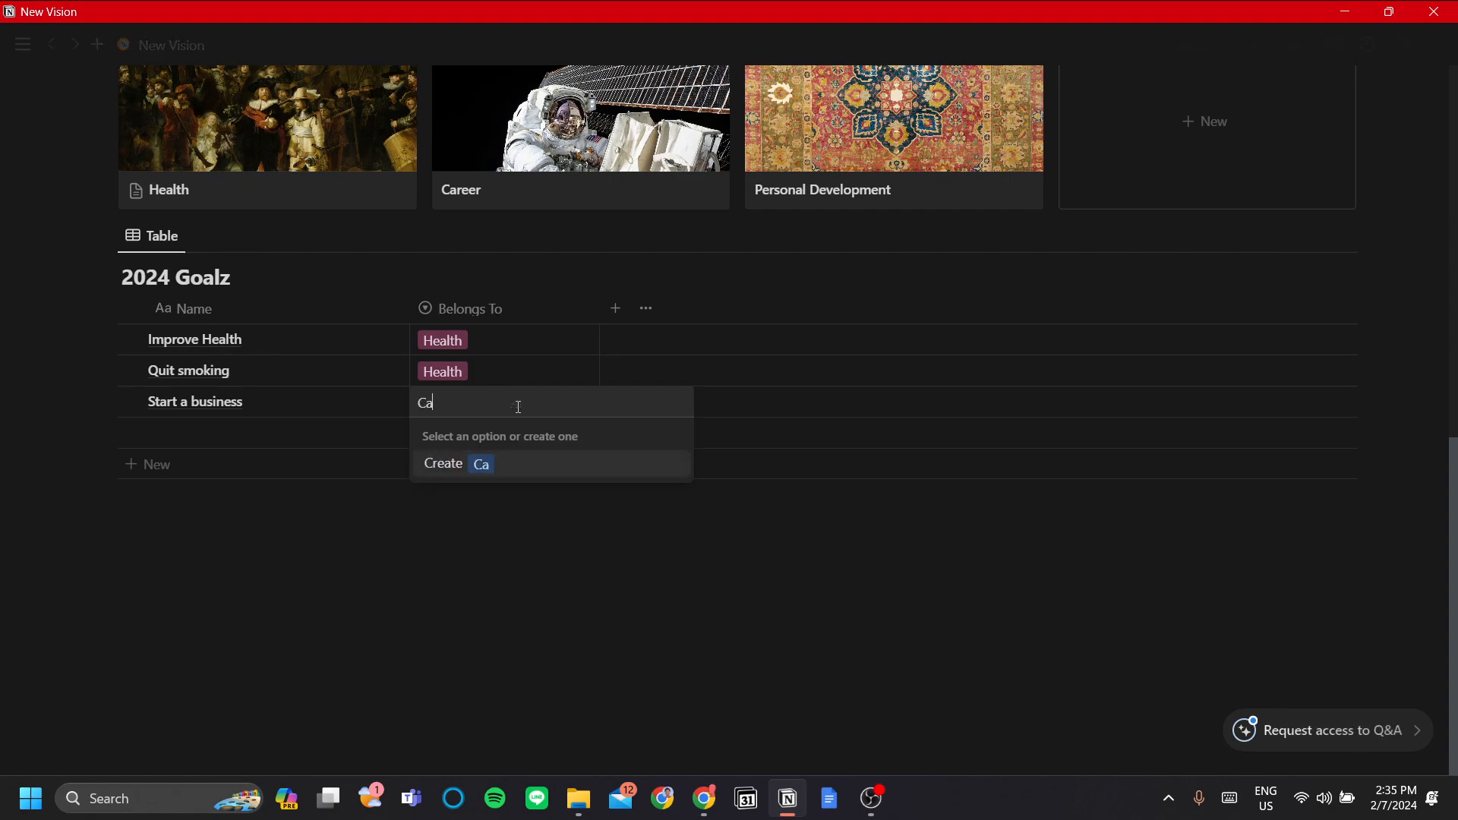
pyautogui.press('Return')
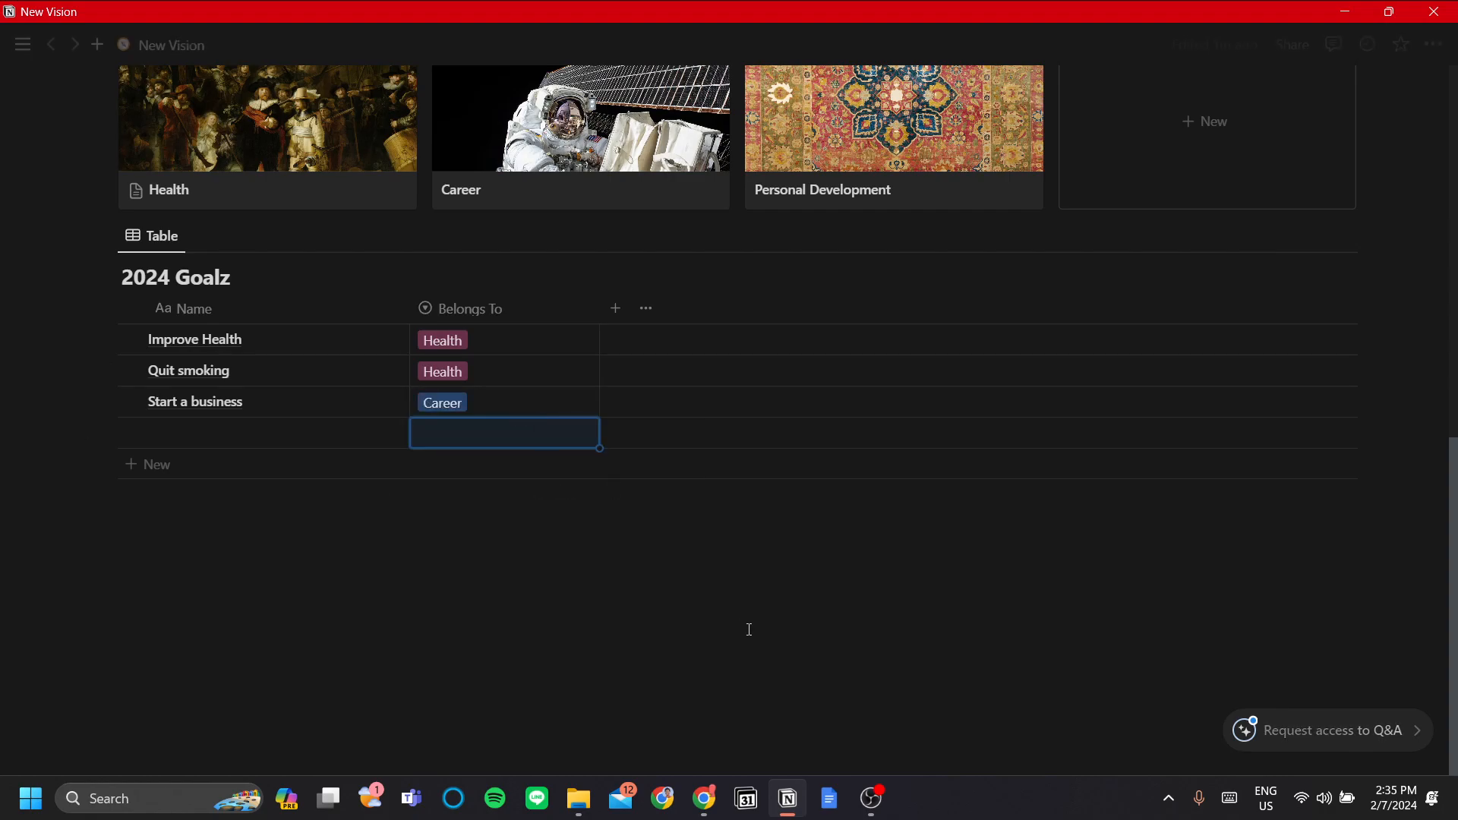
pyautogui.click(749, 628)
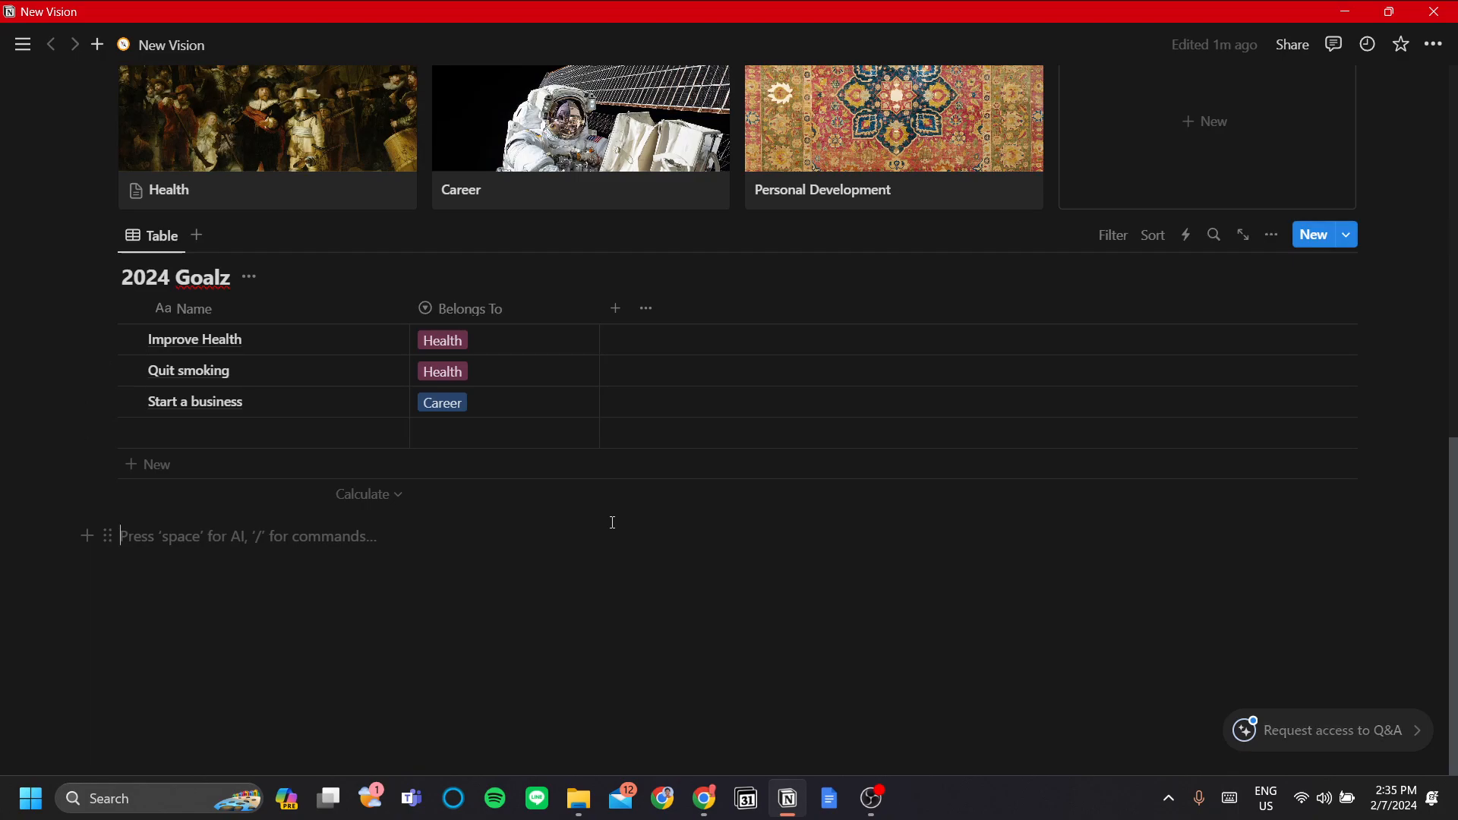
pyautogui.scroll(5, 693, 550)
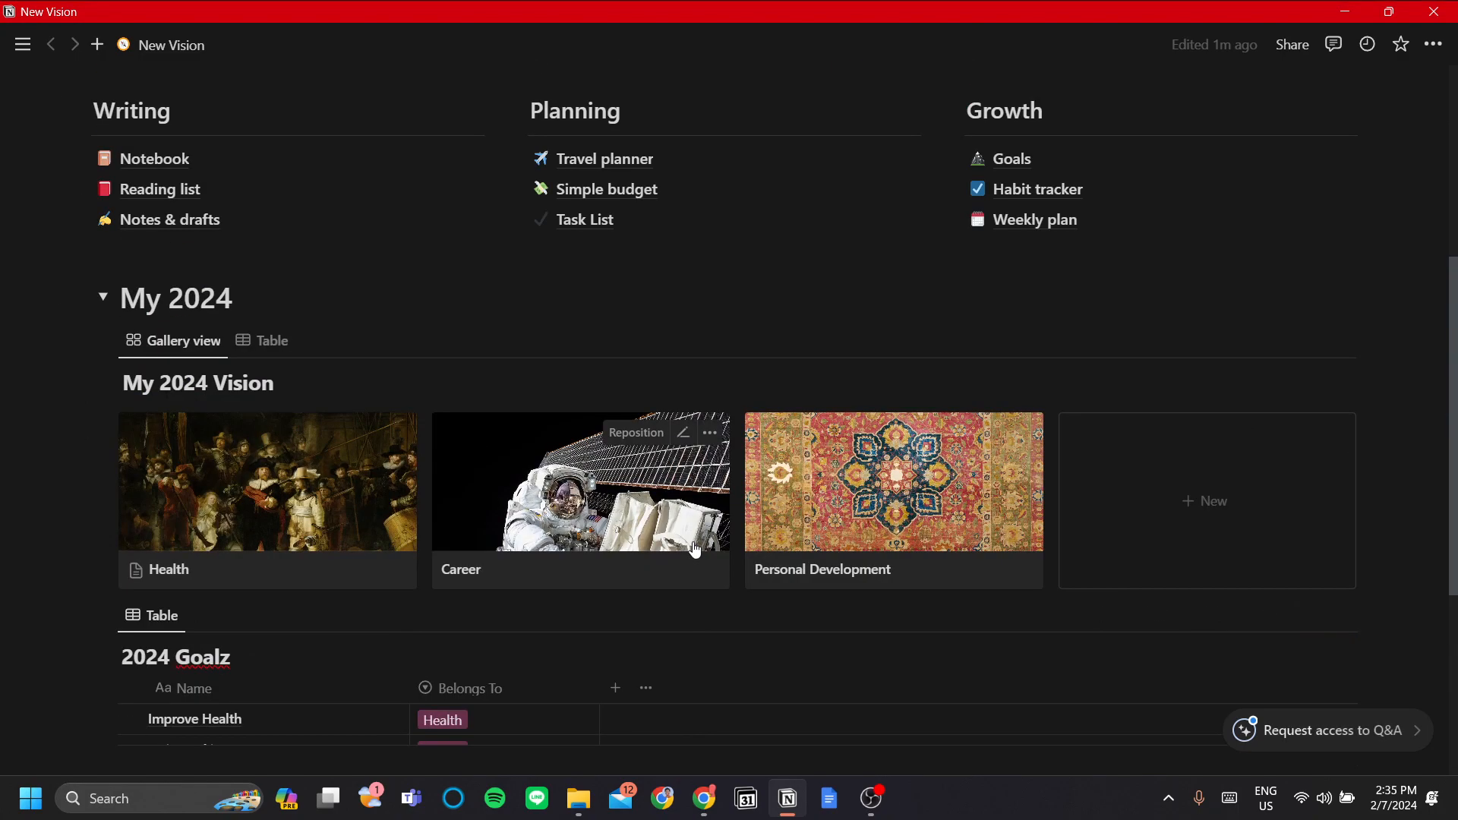
pyautogui.scroll(-3, 694, 550)
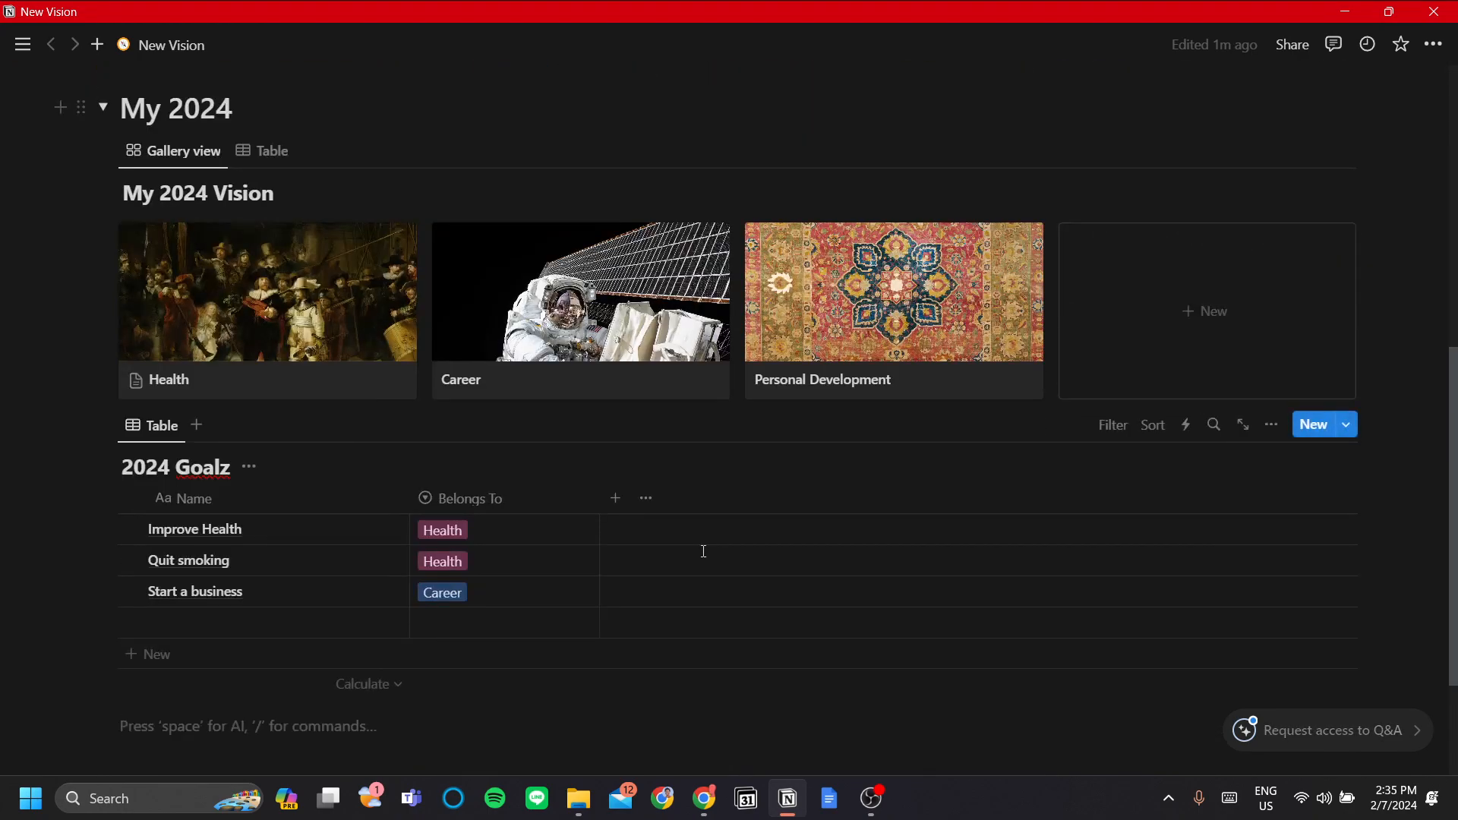
pyautogui.click(599, 502)
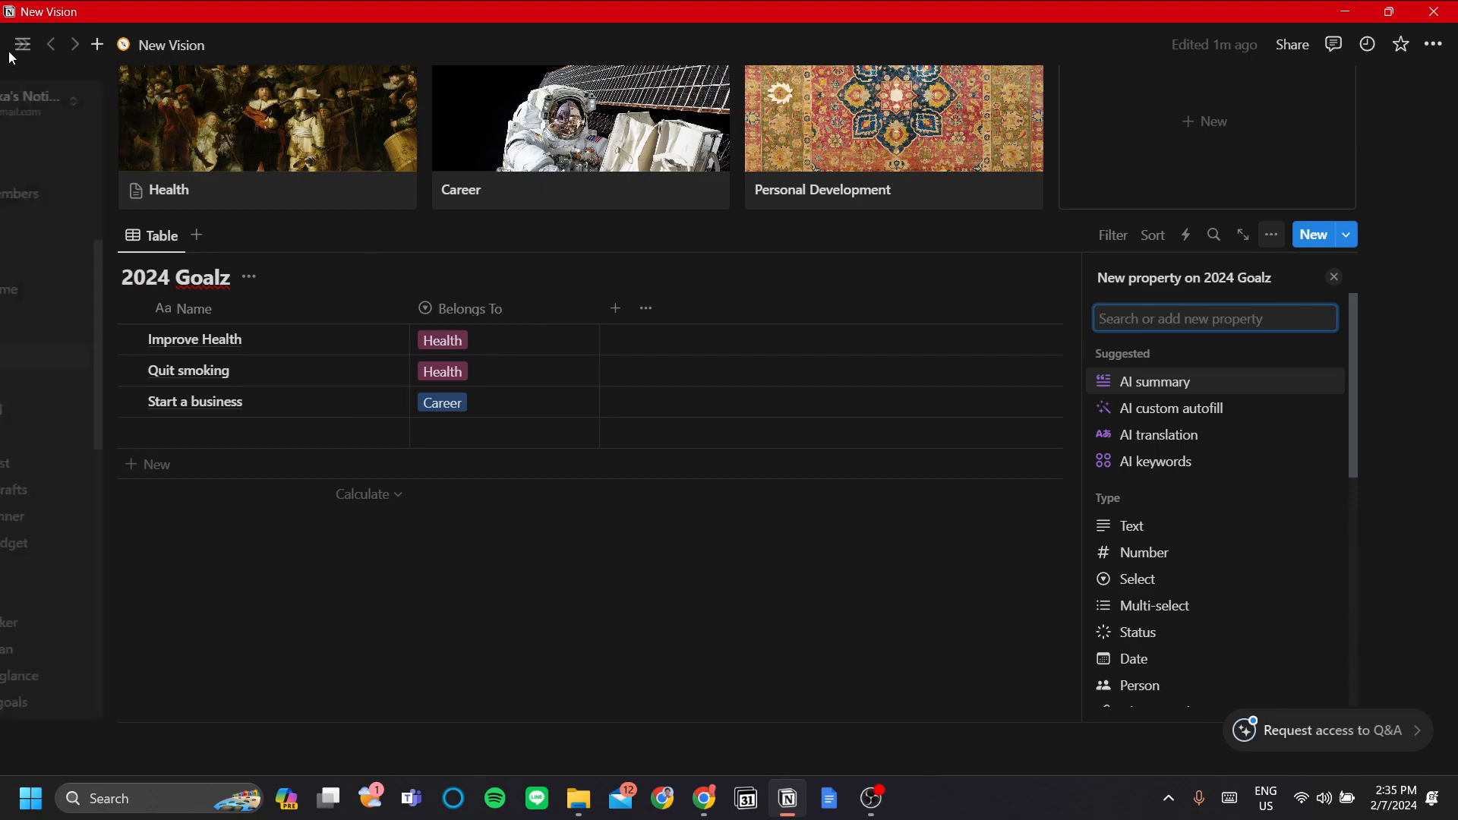
# Go to the Vision Board page and open the My Projects database linked through the Projects relation of Regular Exercise
pyautogui.moveTo(23, 44)
pyautogui.click(98, 384)
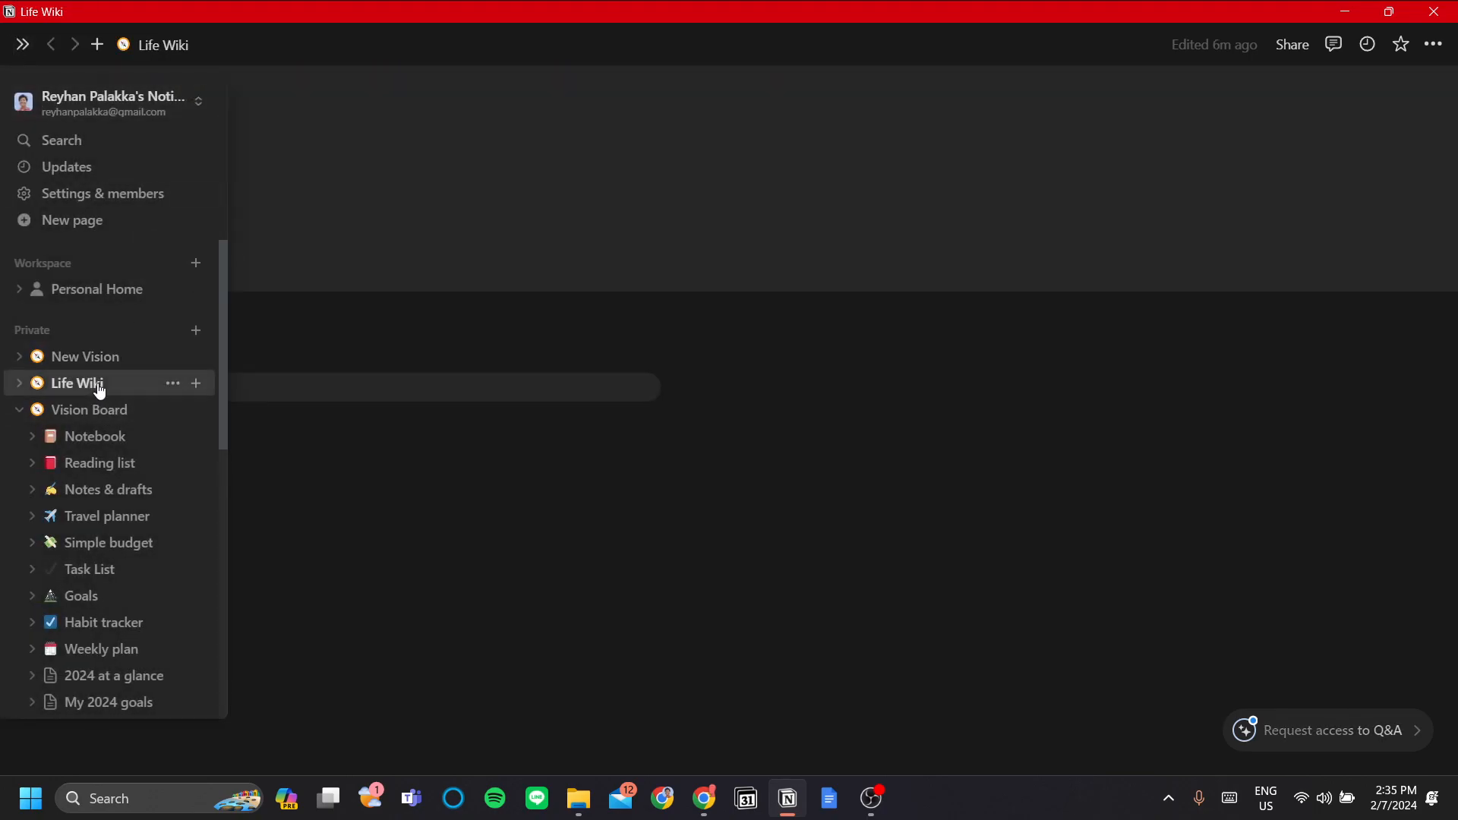
pyautogui.click(104, 411)
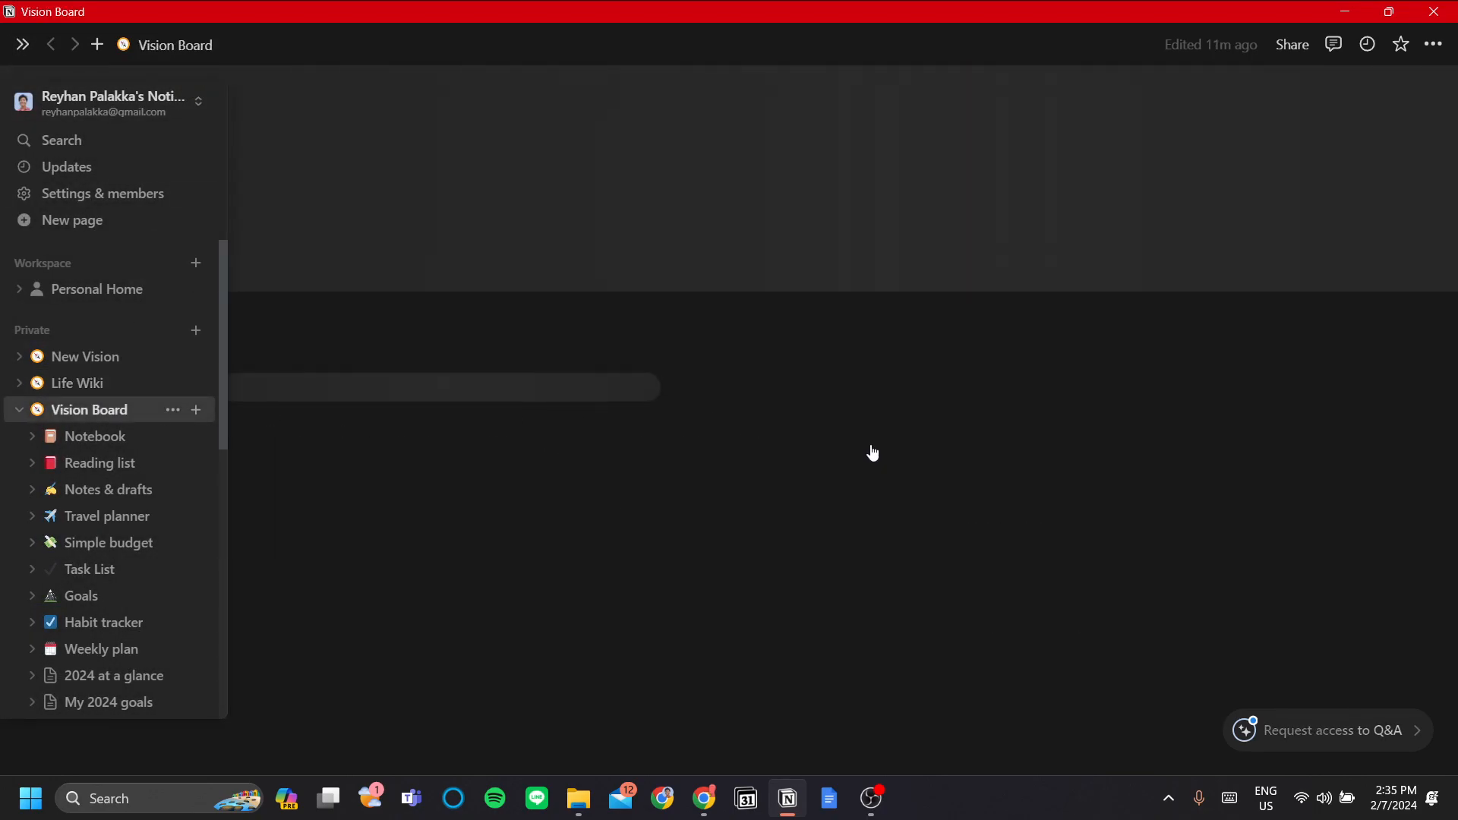
pyautogui.scroll(-15, 888, 448)
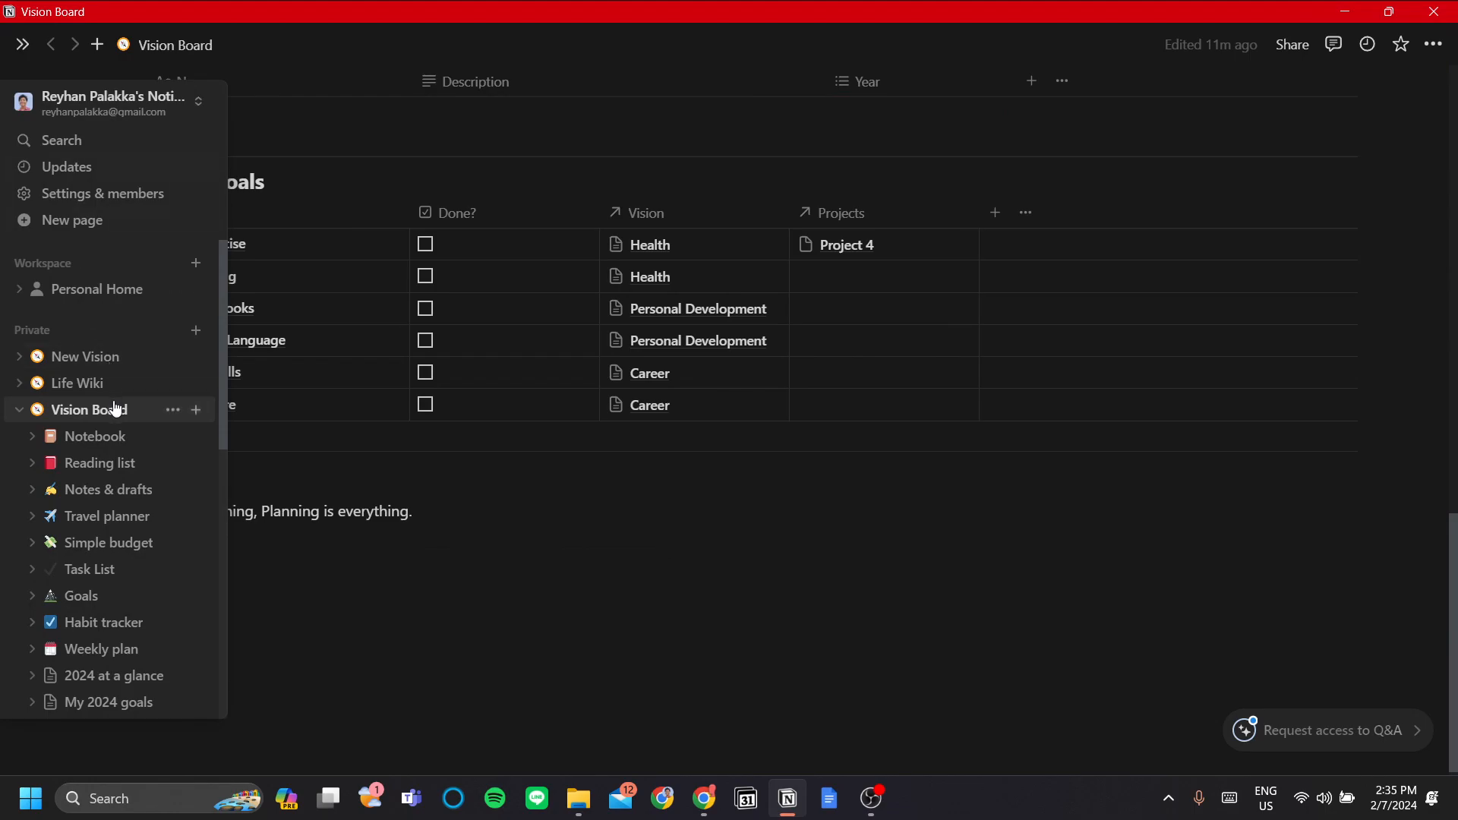
pyautogui.click(860, 251)
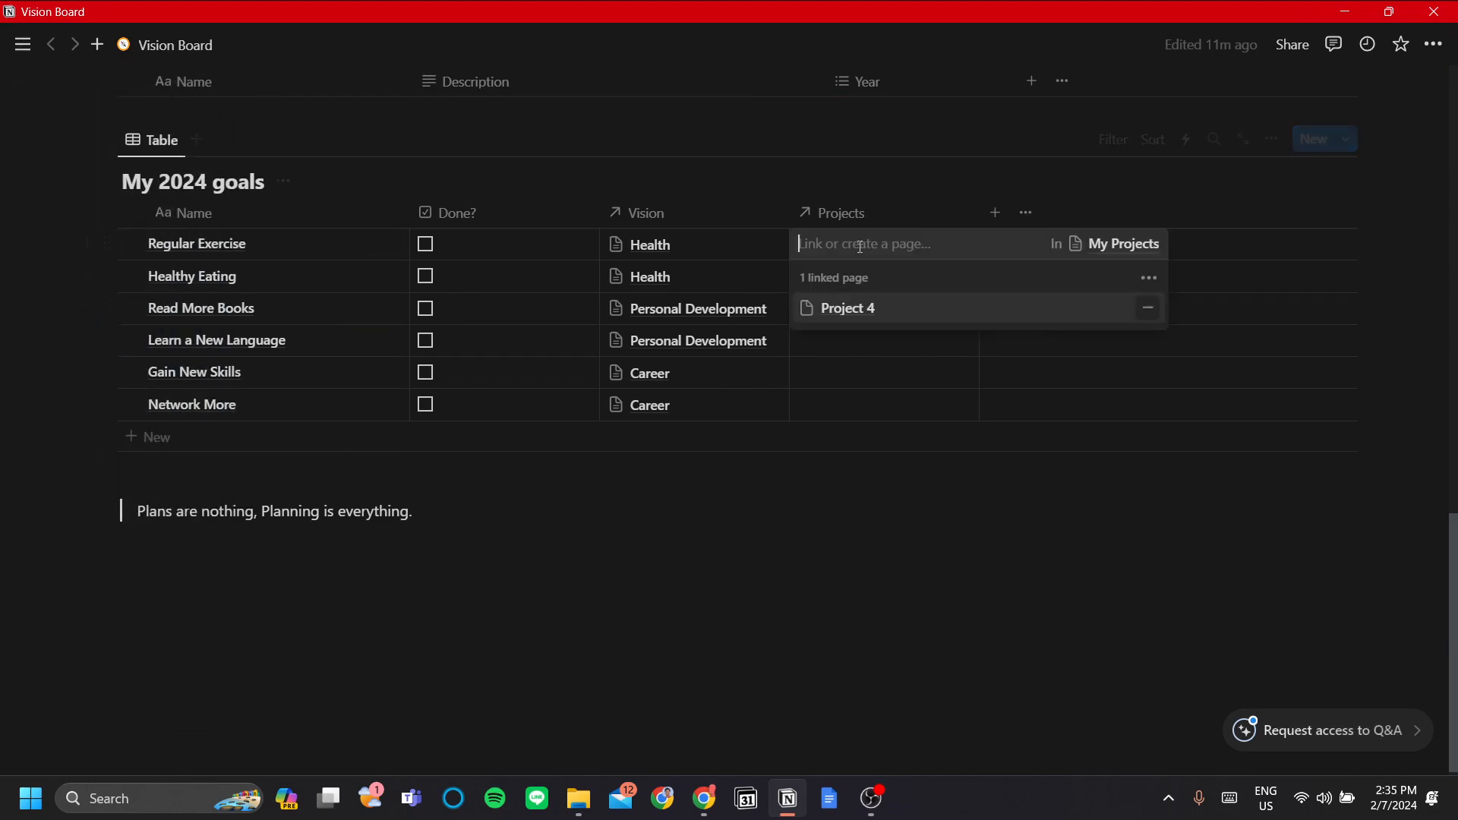
pyautogui.click(1136, 244)
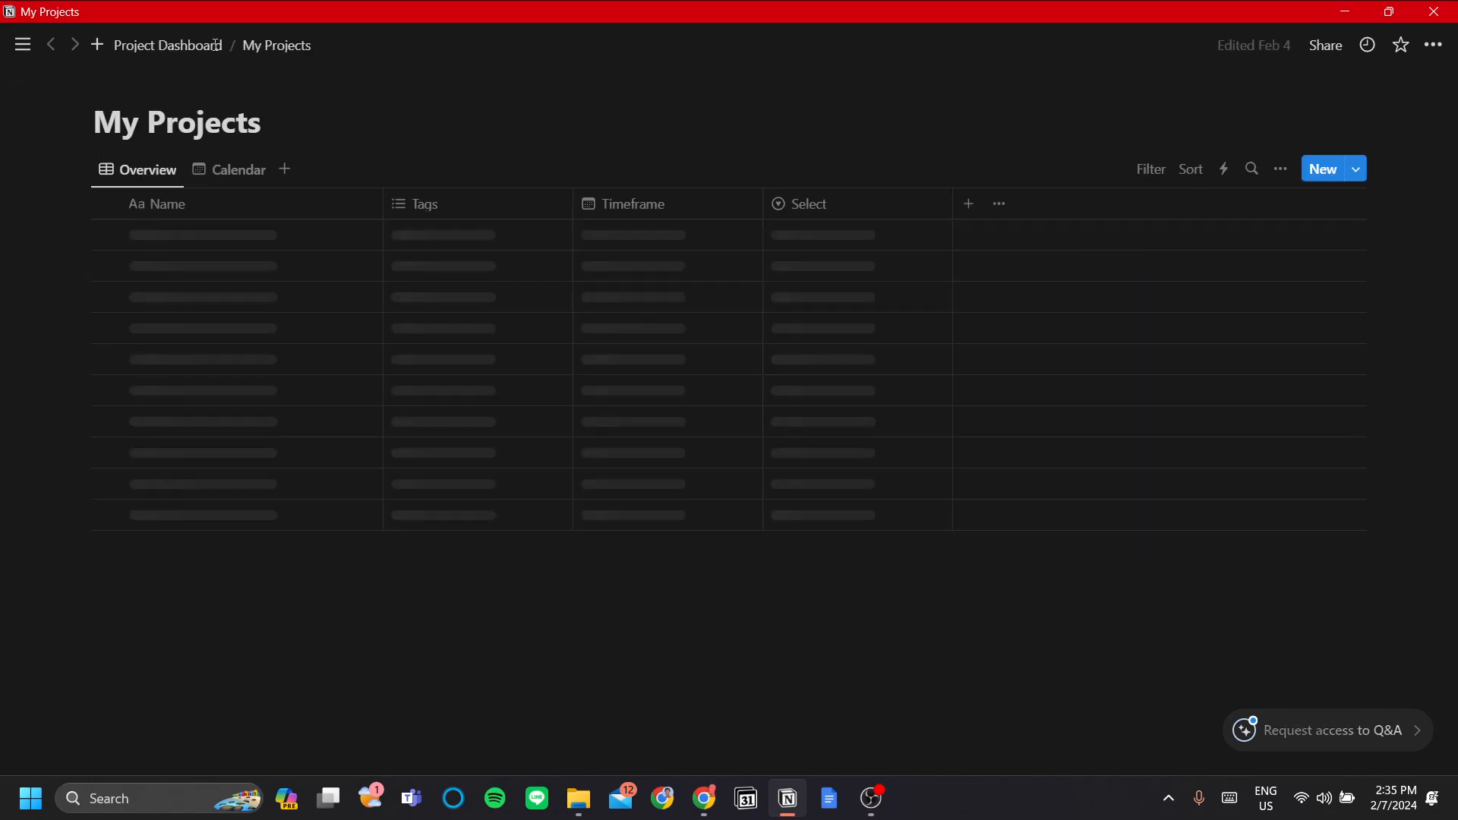
# Open the Project Dashboard and examine its projects table, calendar, timeline and past projects gallery
pyautogui.click(173, 46)
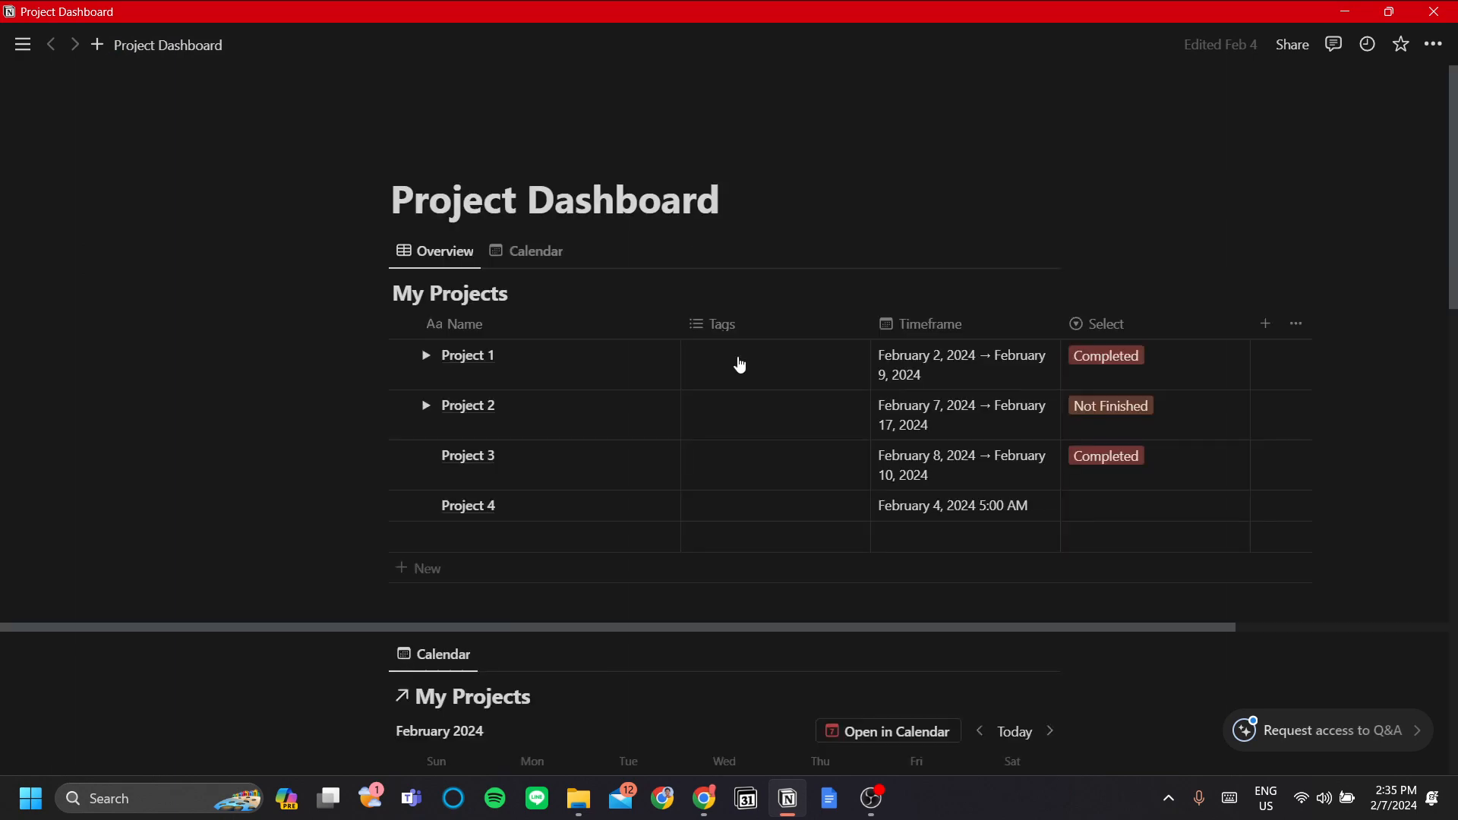
pyautogui.scroll(-8, 735, 364)
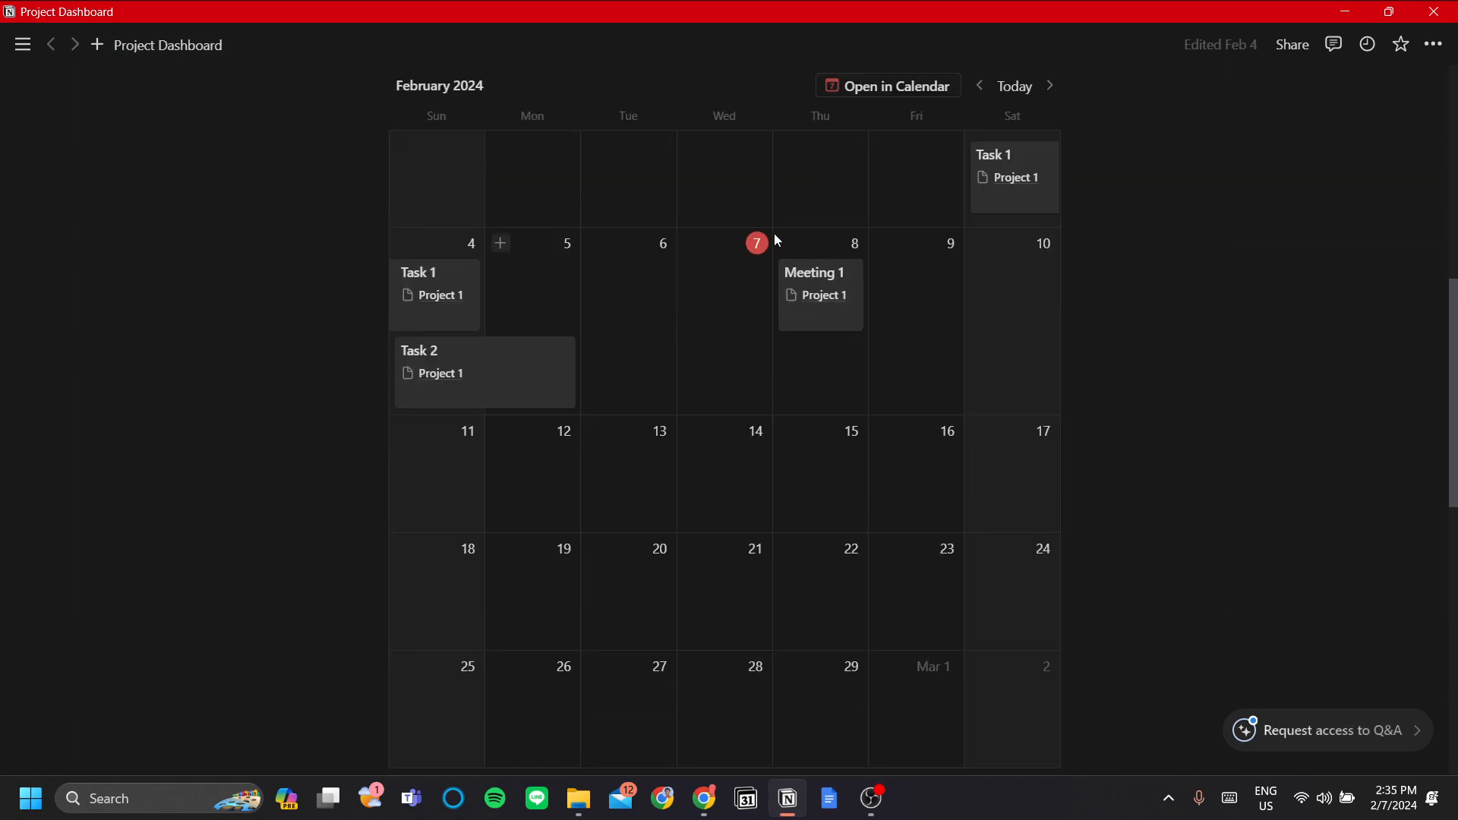
pyautogui.scroll(-7, 798, 403)
pyautogui.scroll(-3, 802, 382)
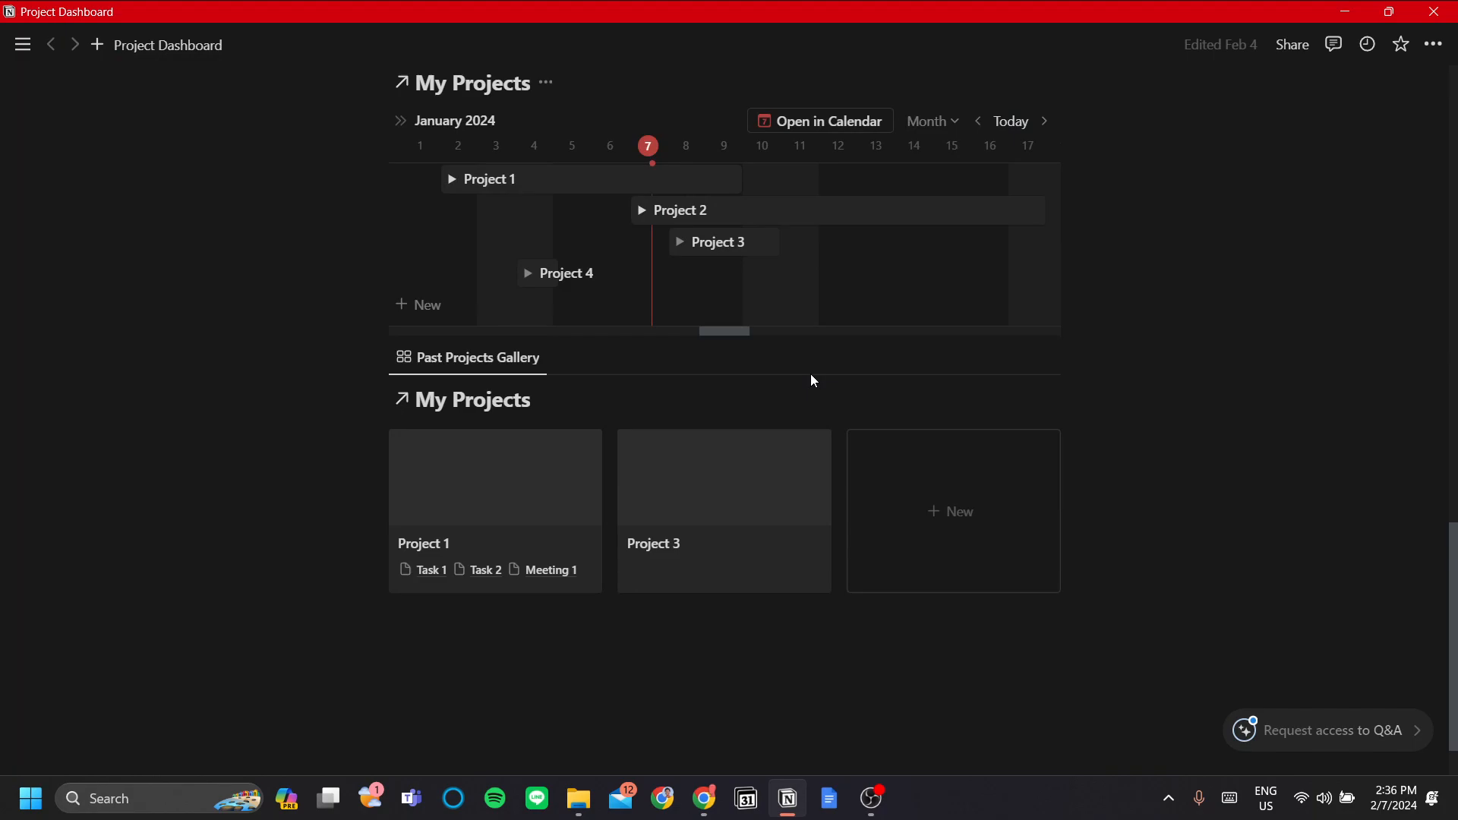
pyautogui.scroll(-1, 788, 413)
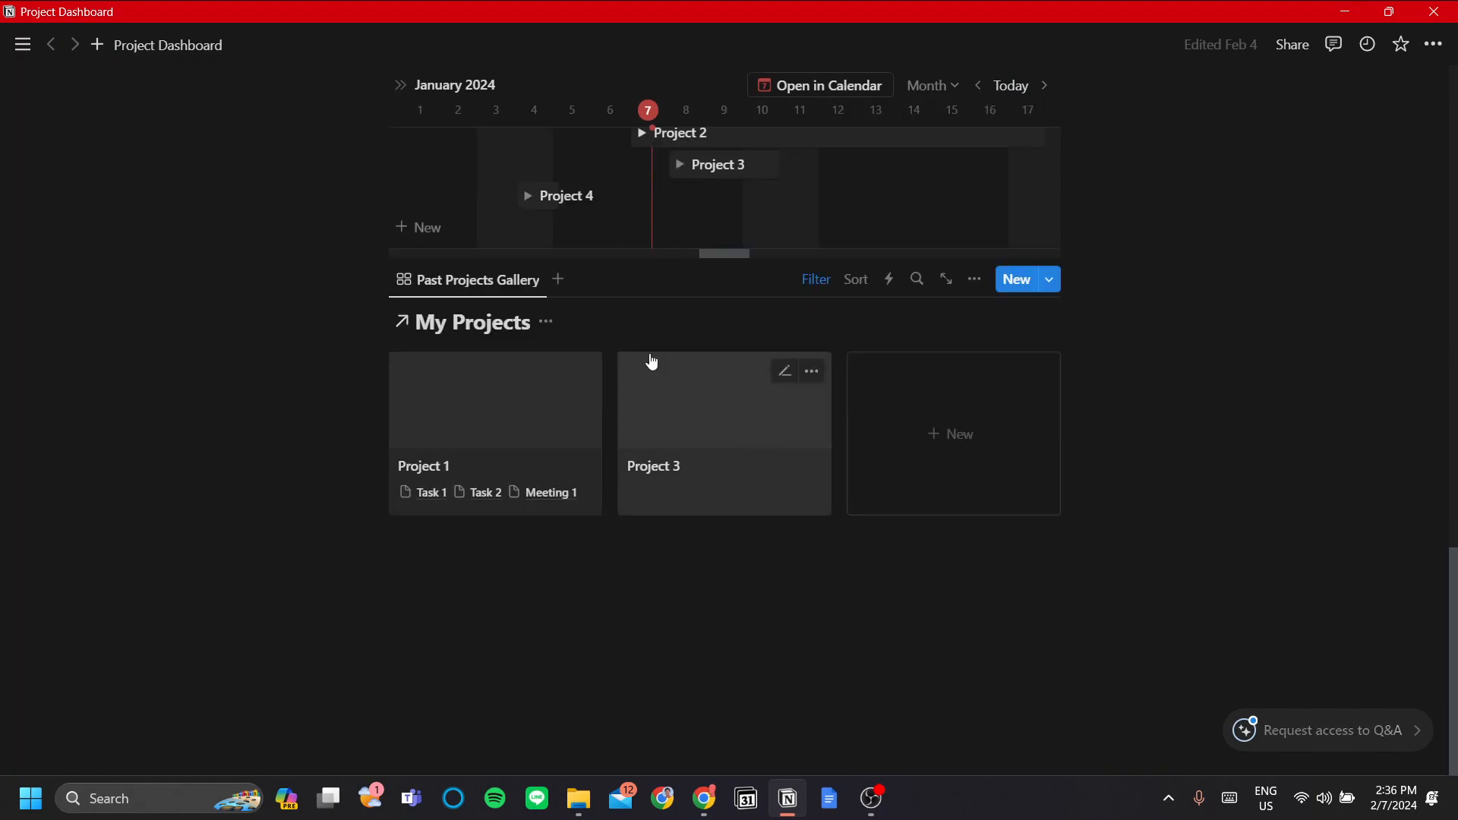
# Return to the New Vision page and open the Improve Health goal from 2024 Goalz as an empty page
pyautogui.moveTo(23, 44)
pyautogui.click(110, 357)
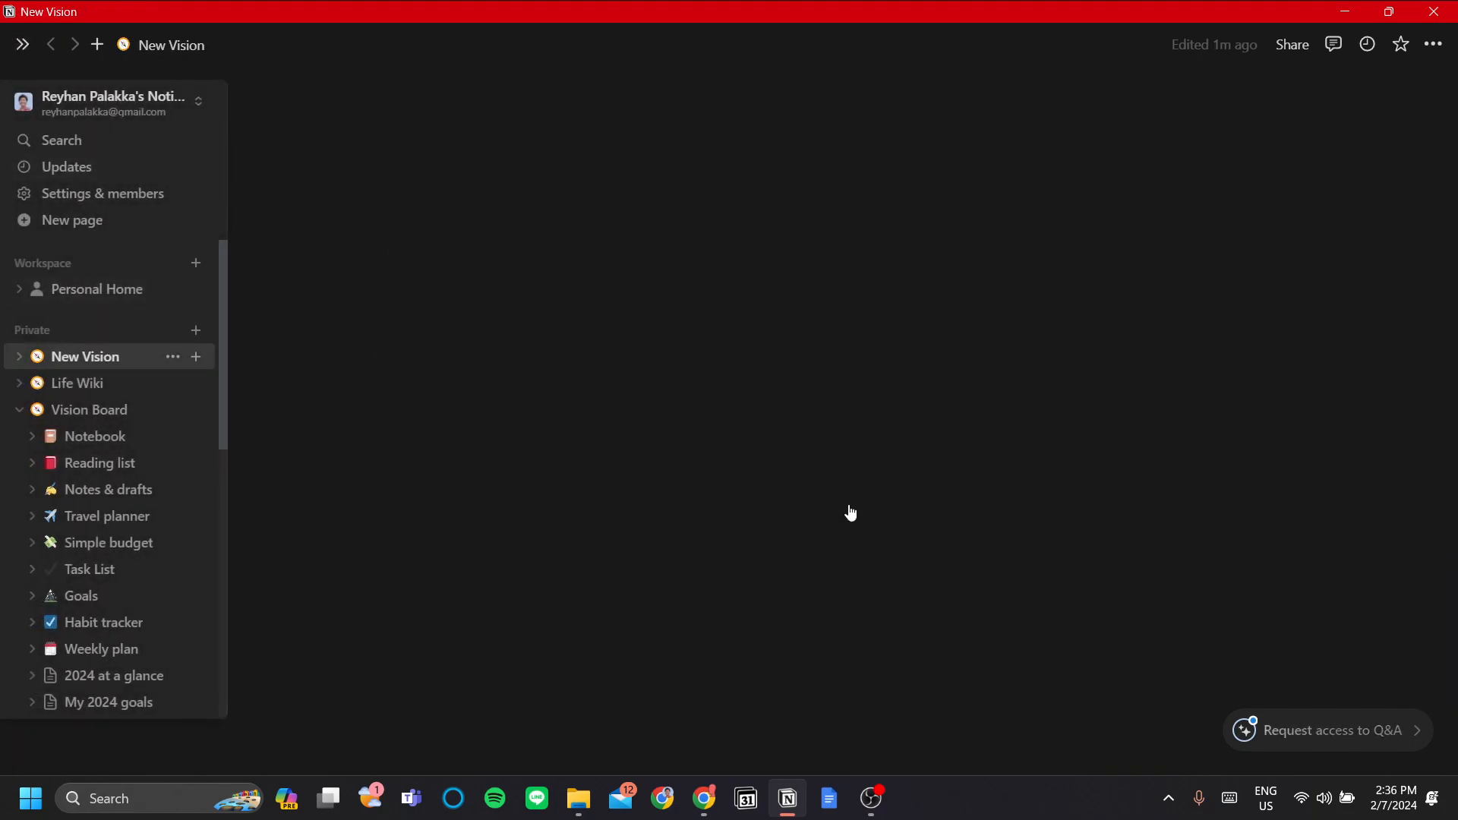
pyautogui.scroll(-8, 780, 499)
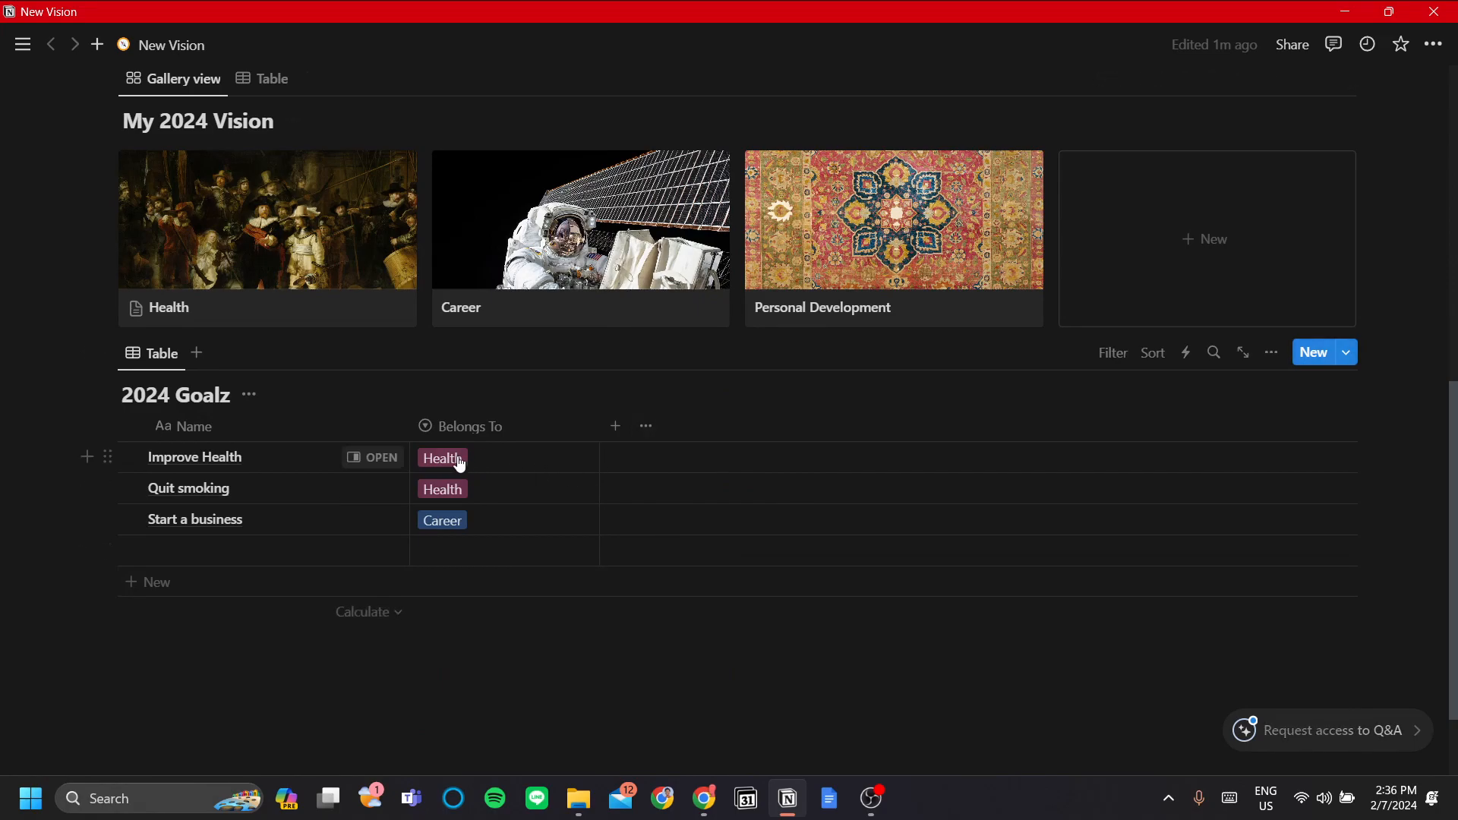
pyautogui.click(384, 461)
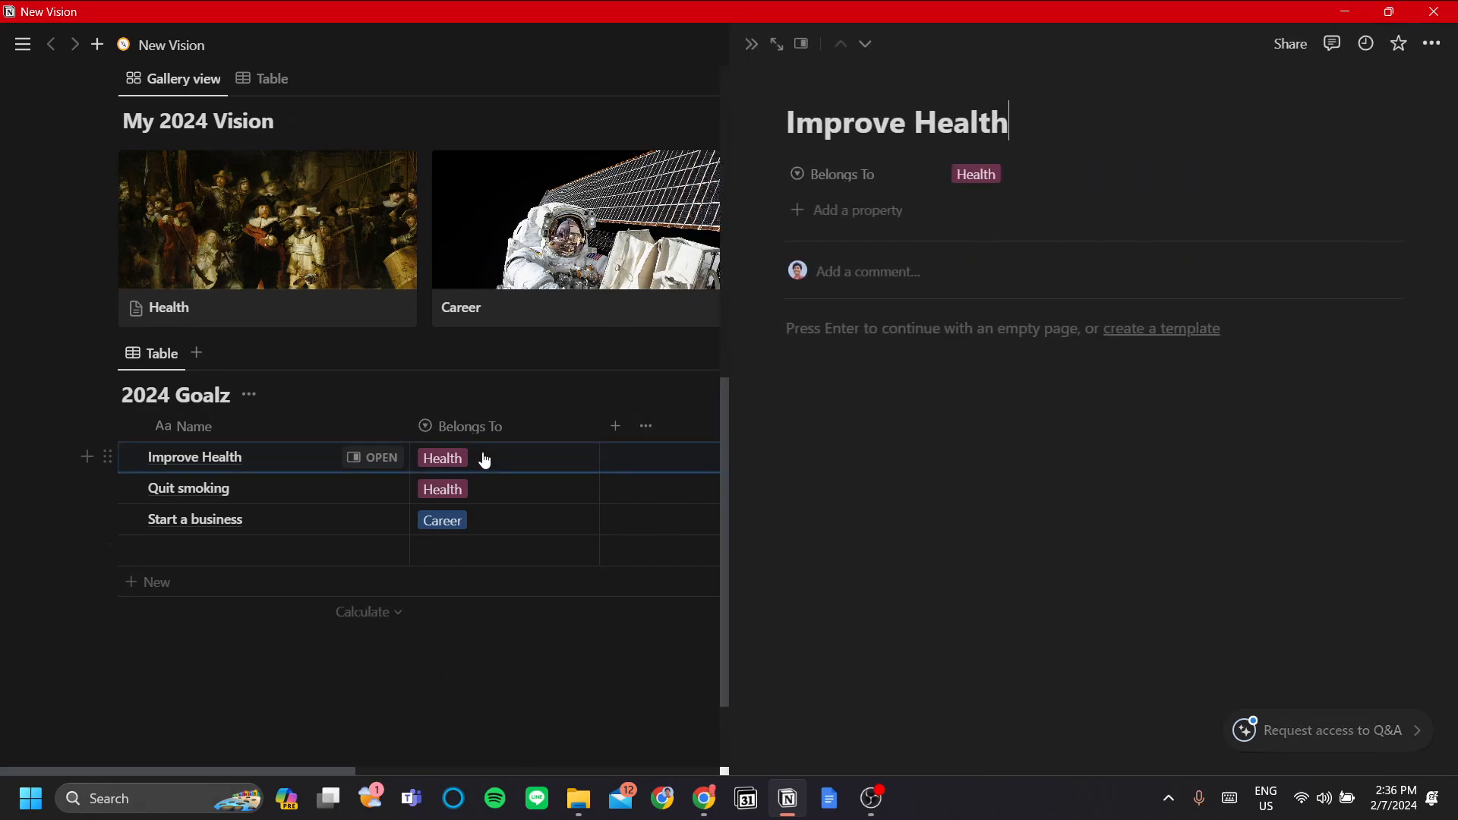
pyautogui.press('Return')
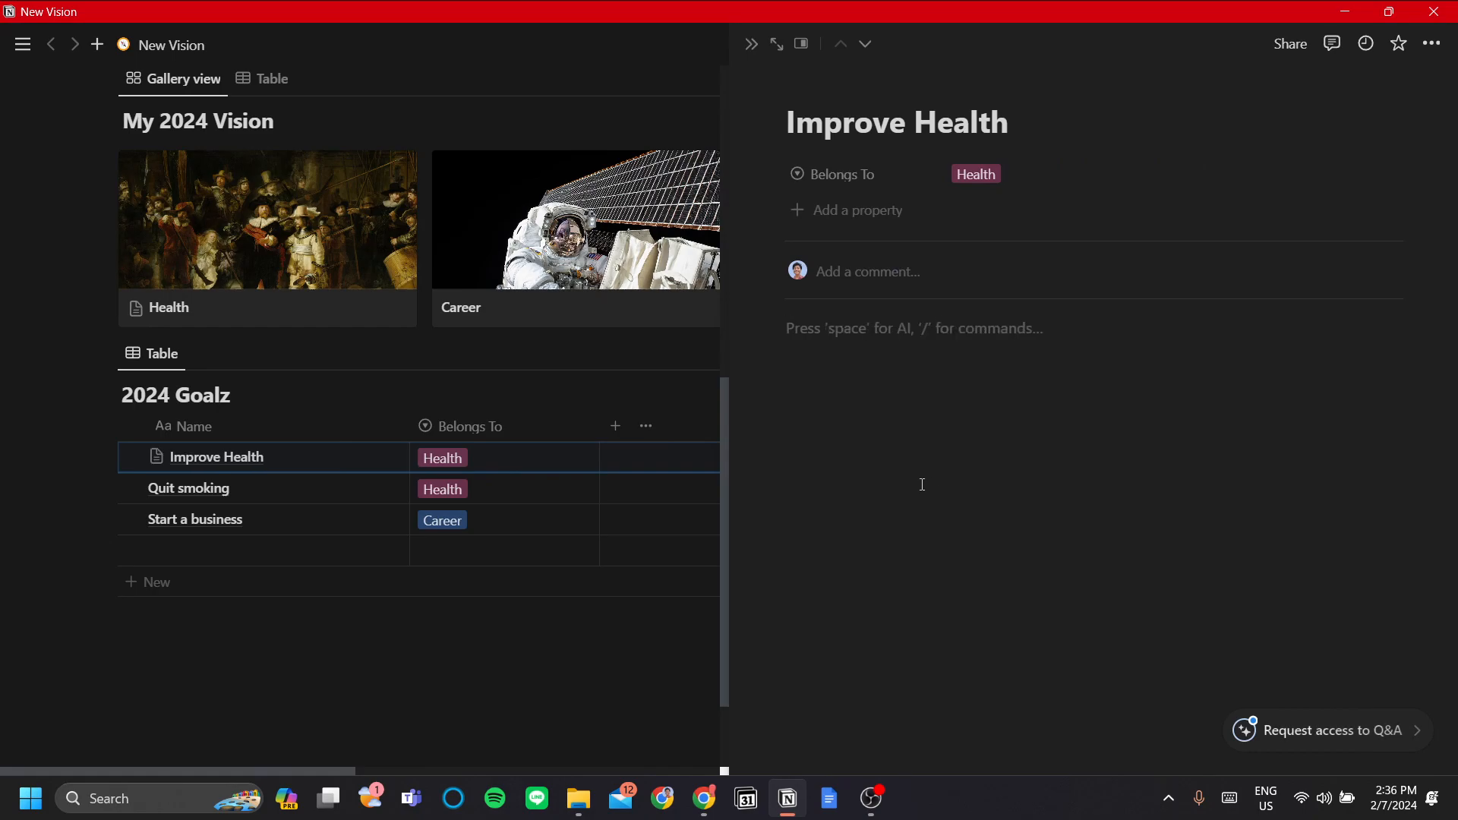
# Insert a timeline view in the body of the Improve Health page, using a new database as its data source
pyautogui.write('/')
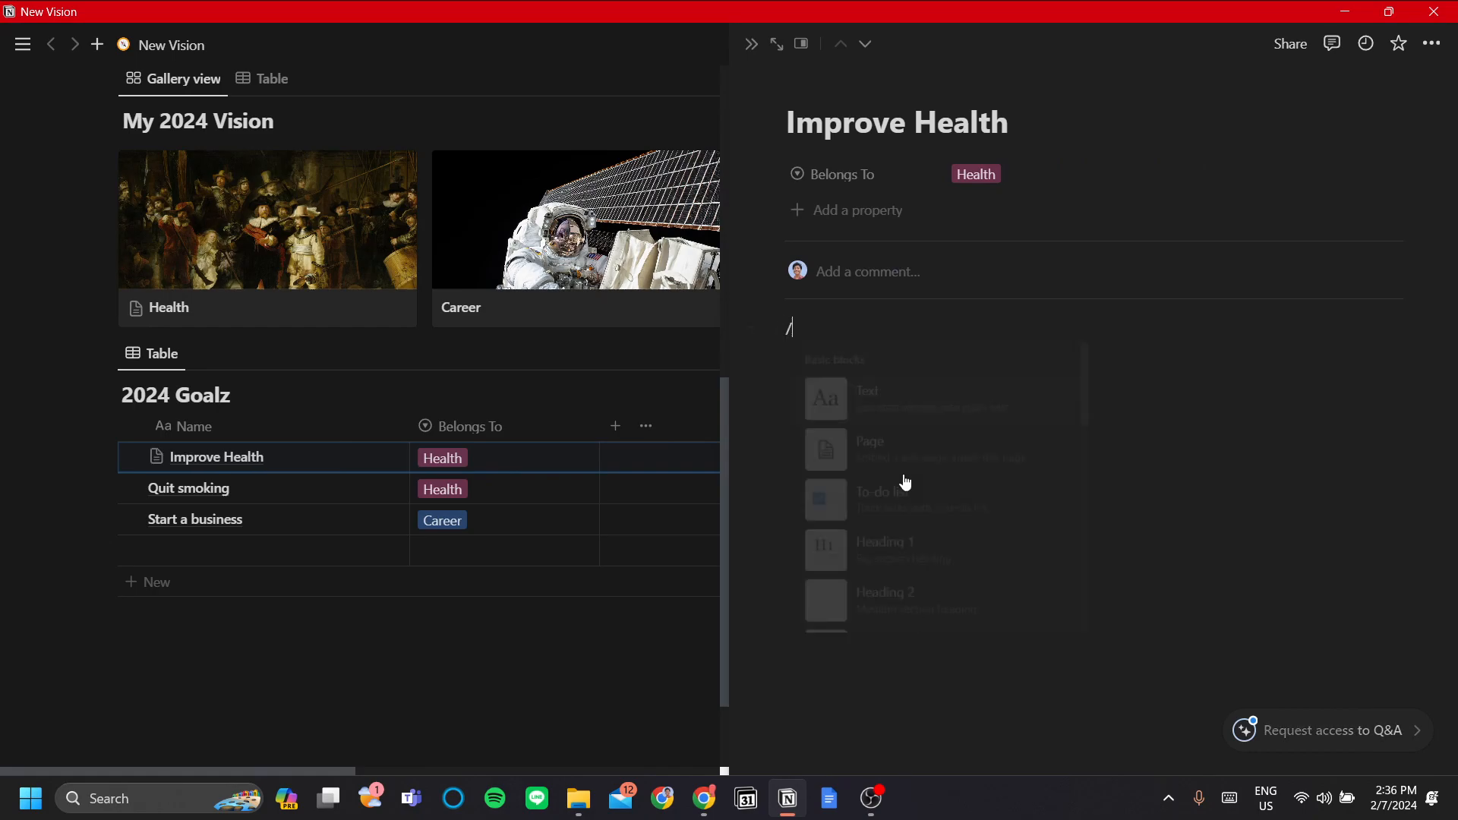
pyautogui.scroll(-3, 927, 462)
pyautogui.scroll(3, 942, 463)
pyautogui.scroll(-3, 953, 481)
pyautogui.scroll(3, 994, 536)
pyautogui.write('view')
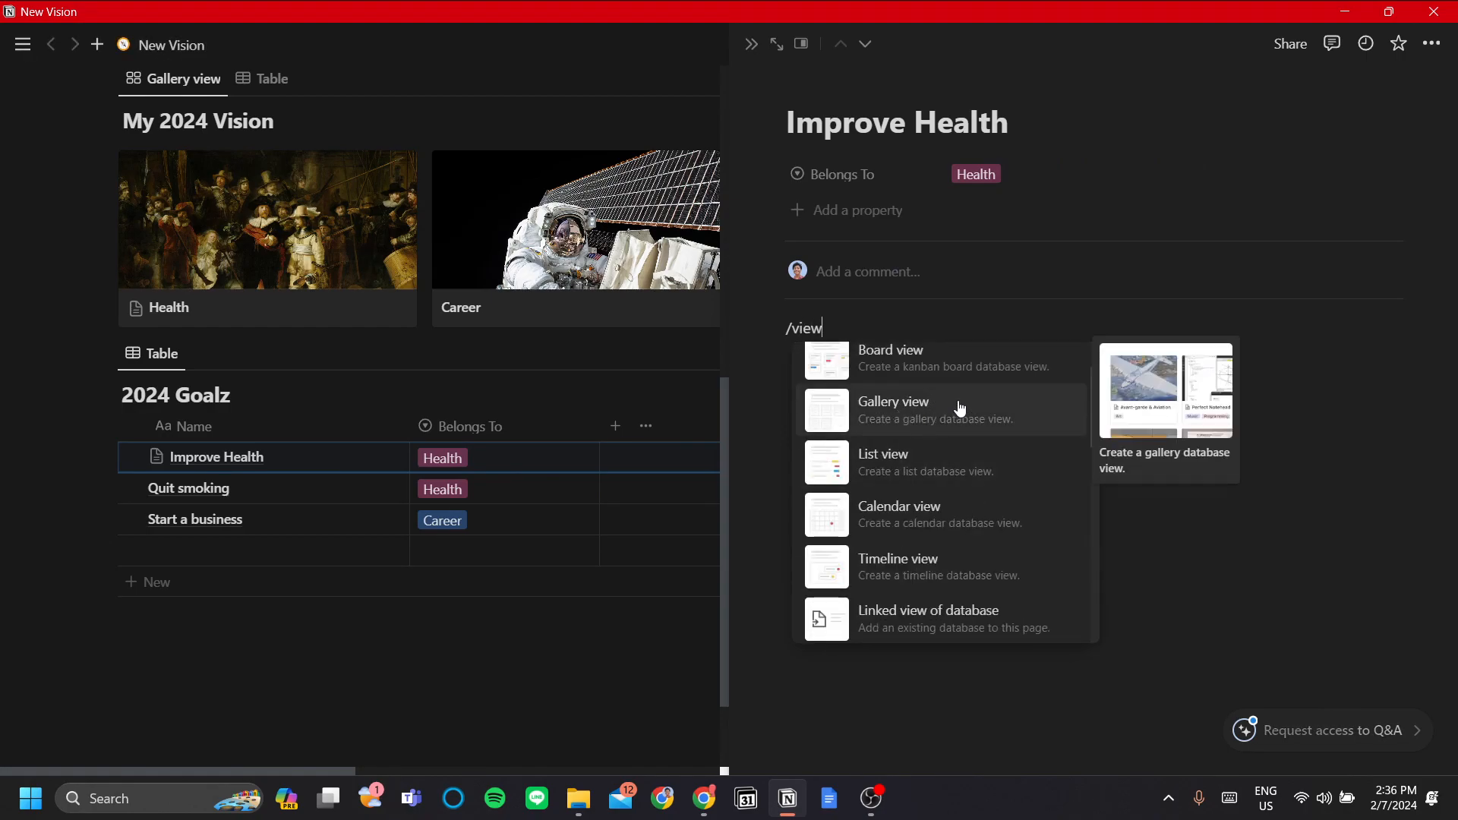
pyautogui.scroll(1, 956, 407)
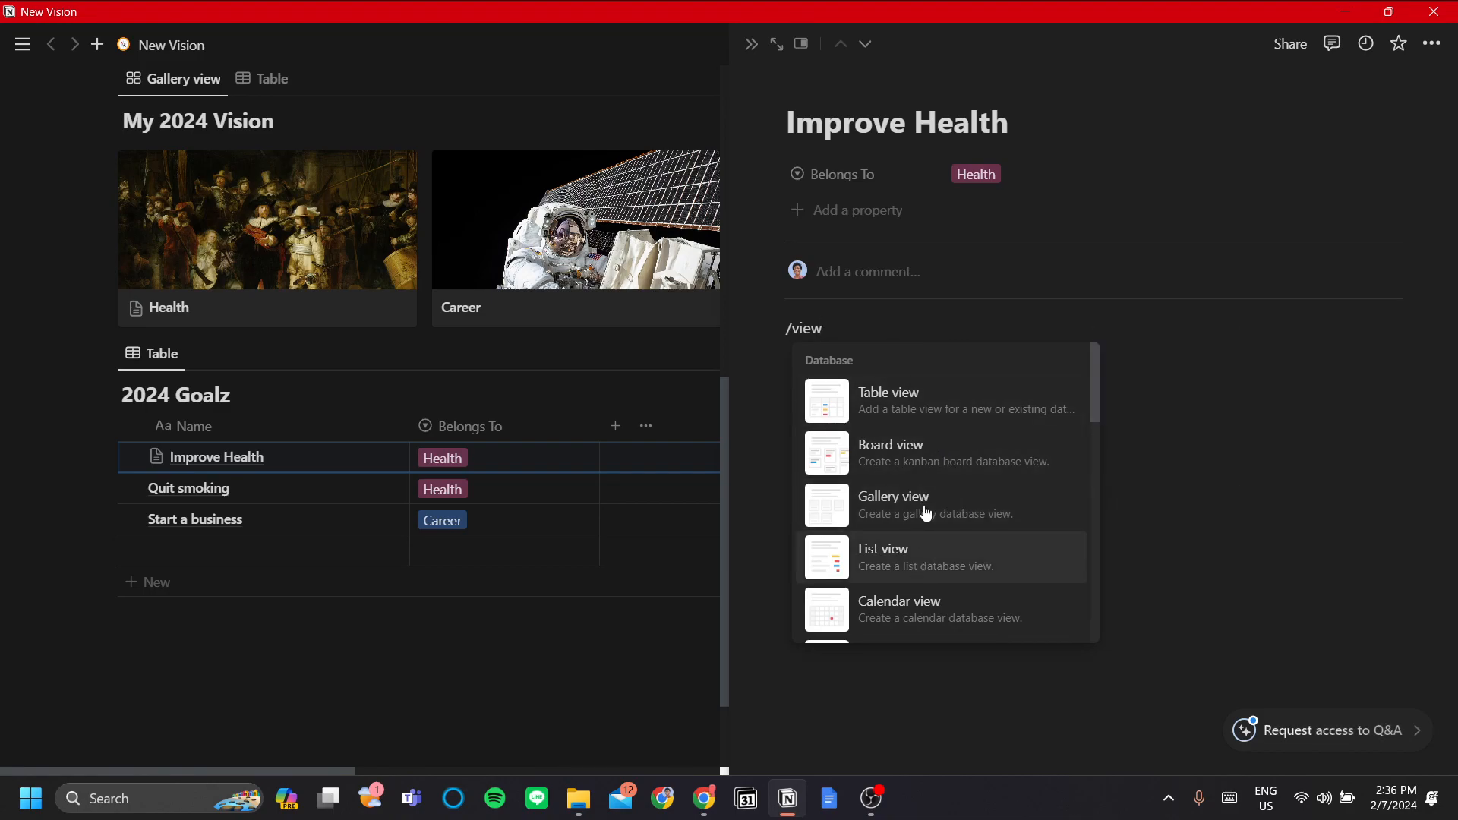
pyautogui.scroll(-1, 929, 504)
pyautogui.click(908, 585)
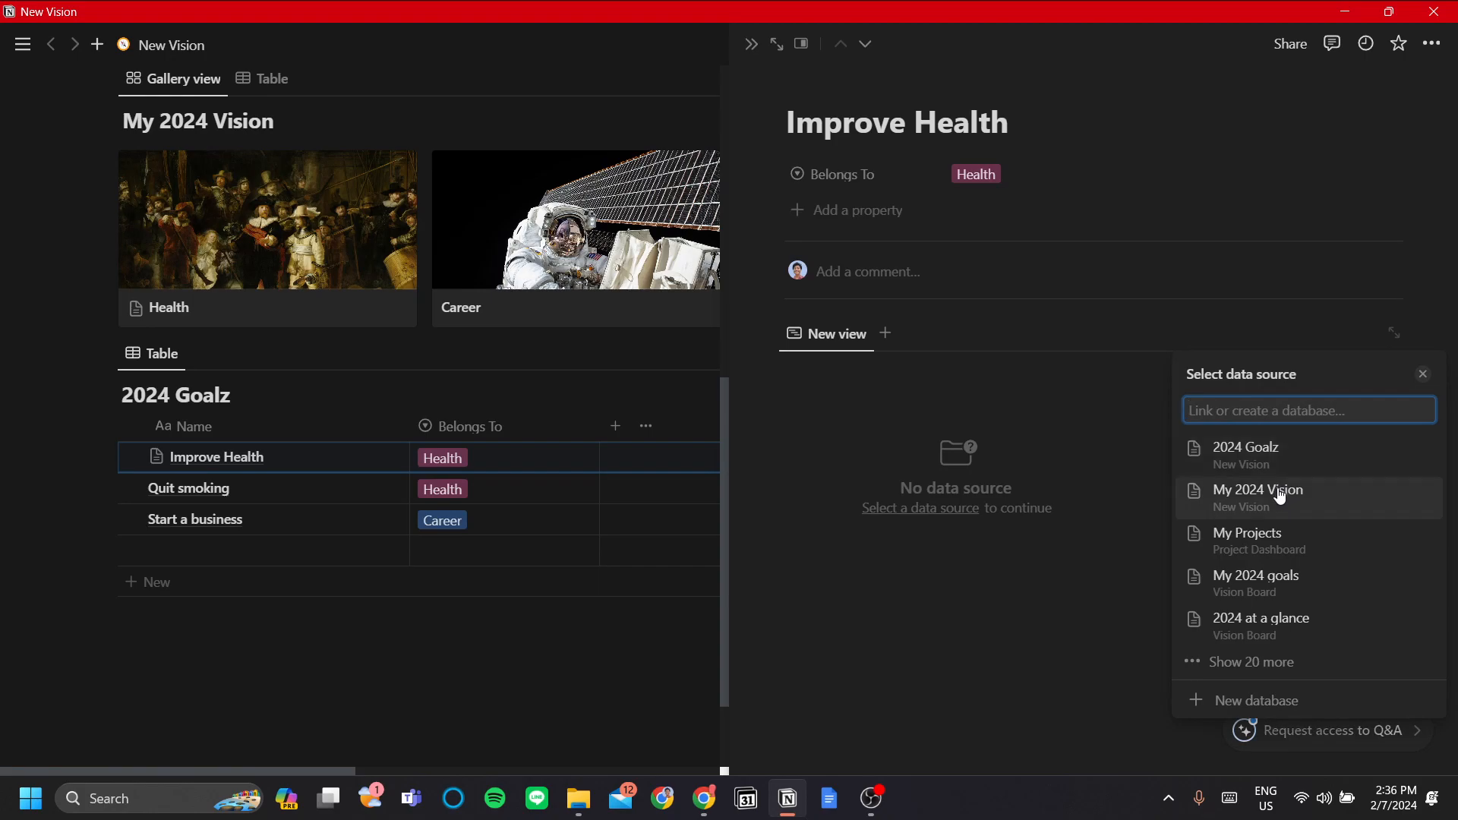
pyautogui.click(1291, 703)
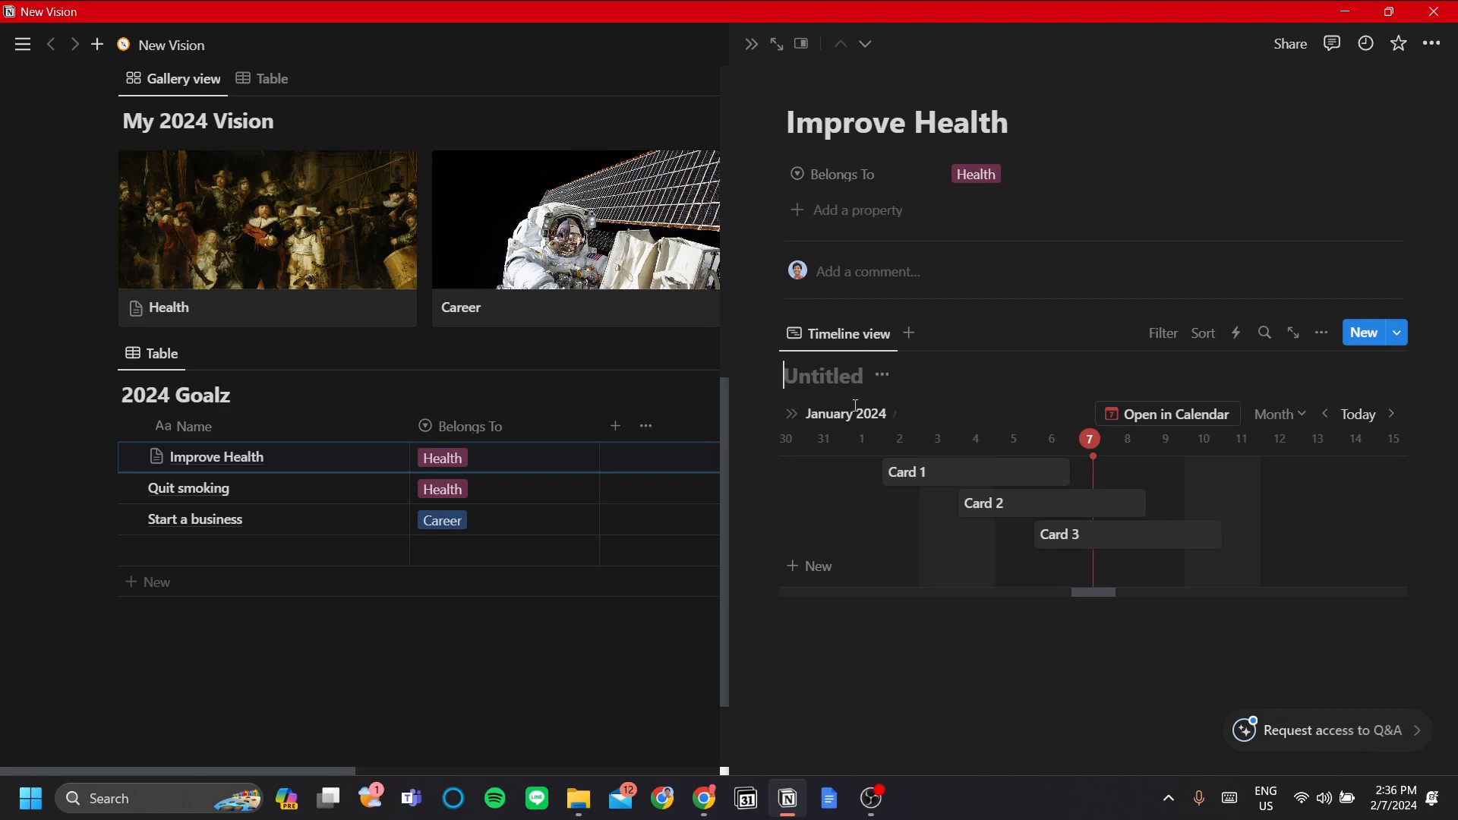
# Title the timeline database Improve Health and move Card 2 to span the 7th to the 11th
pyautogui.write('Improve Health')
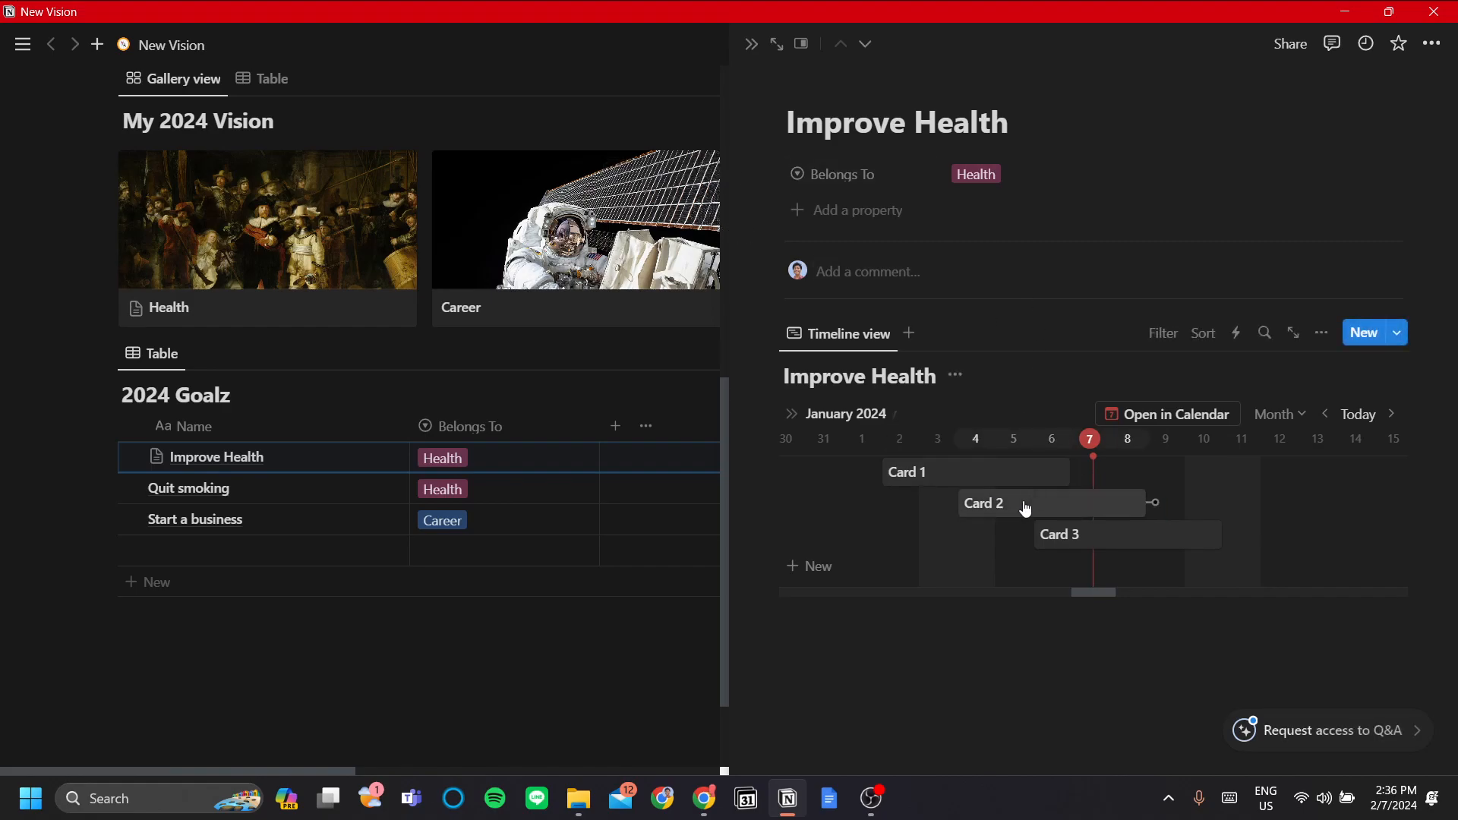
pyautogui.moveTo(1162, 525); pyautogui.dragTo(1134, 515)
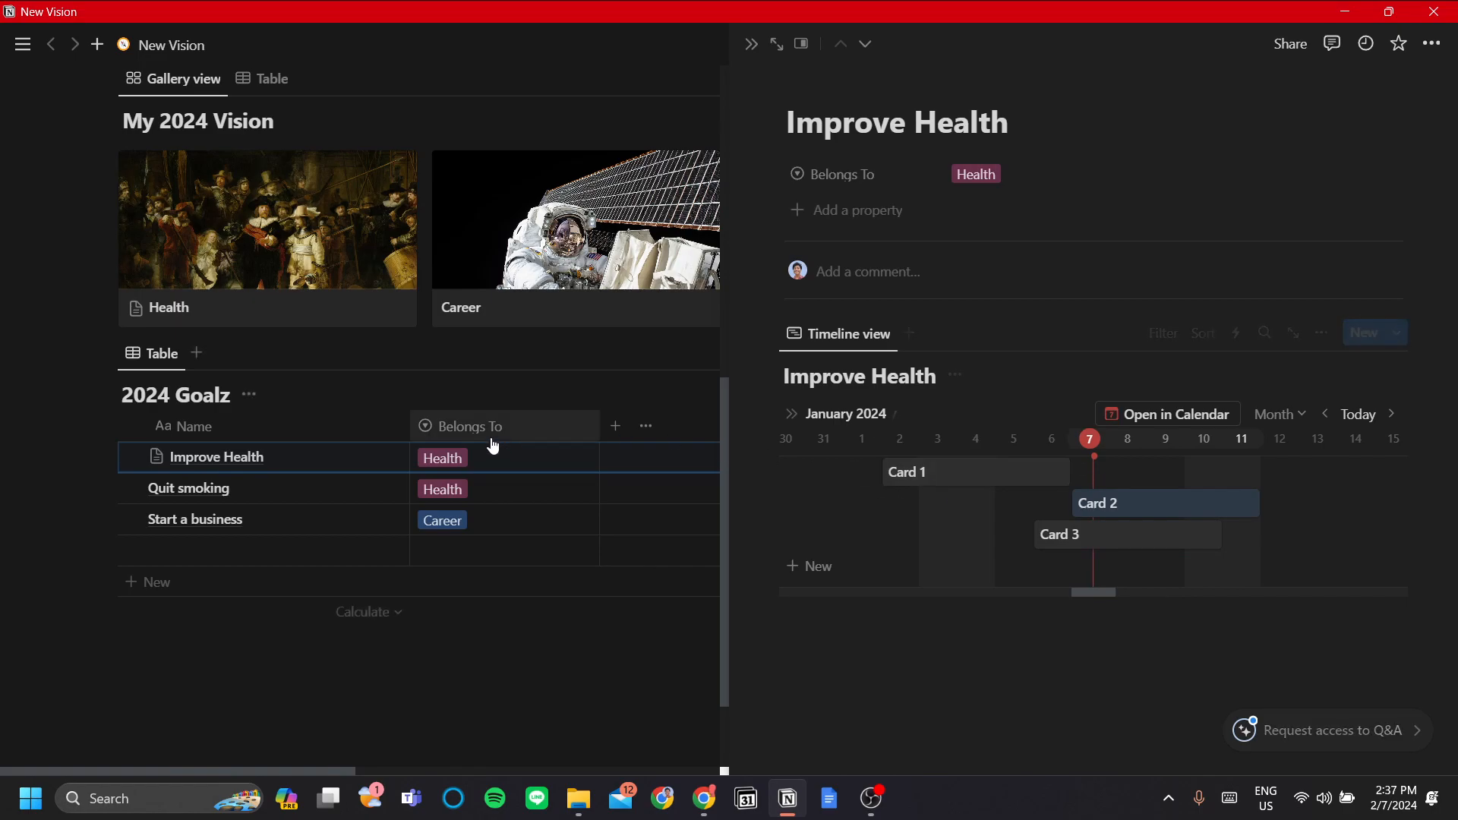
# Rename Card 1 in the Improve Health timeline as Eating better and return to the goal page
pyautogui.click(1007, 478)
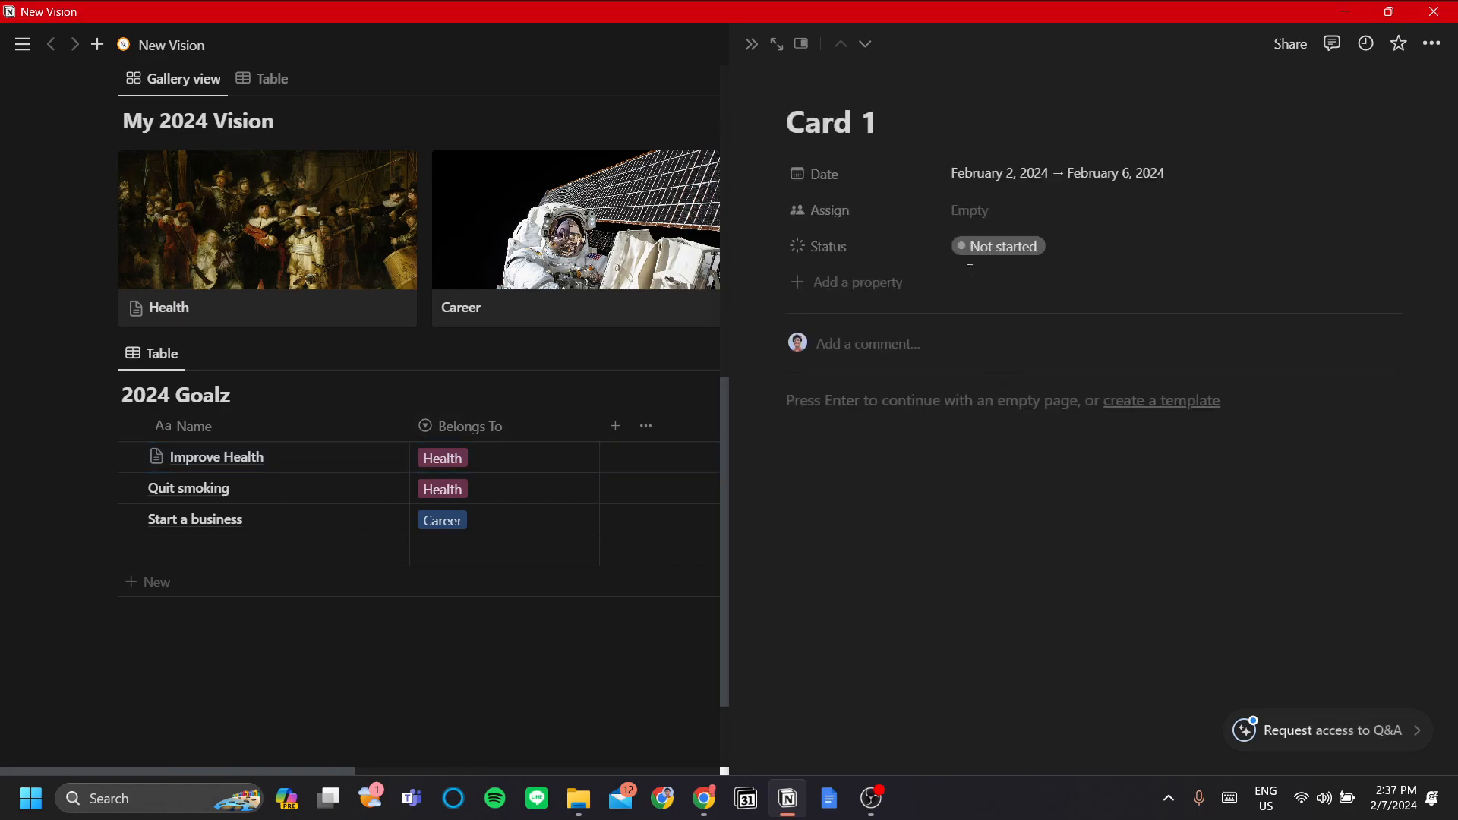
pyautogui.hotkey('ctrl', 'a')
pyautogui.write('Eating better')
pyautogui.press('Return')
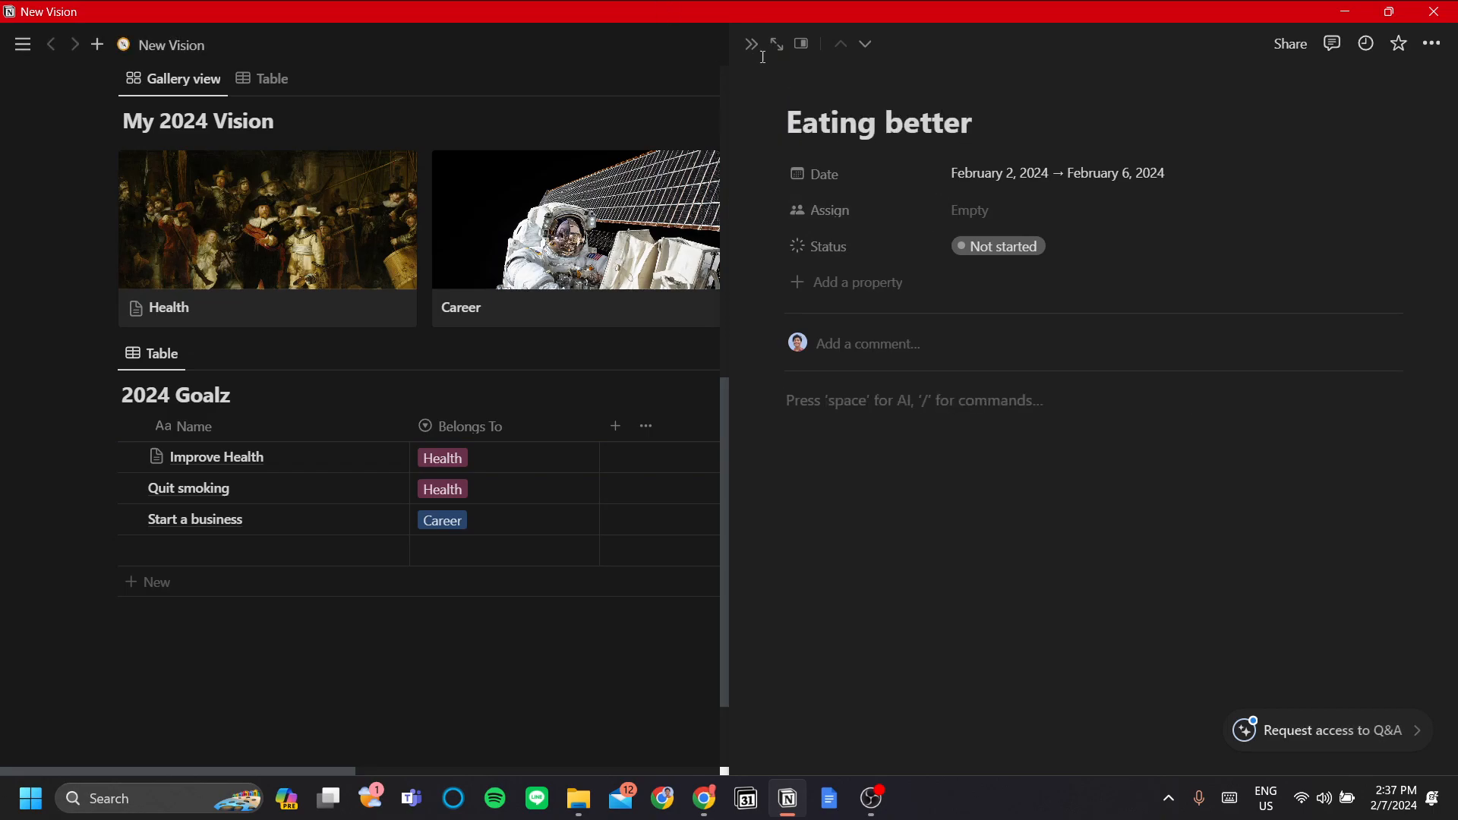
pyautogui.press('Escape')
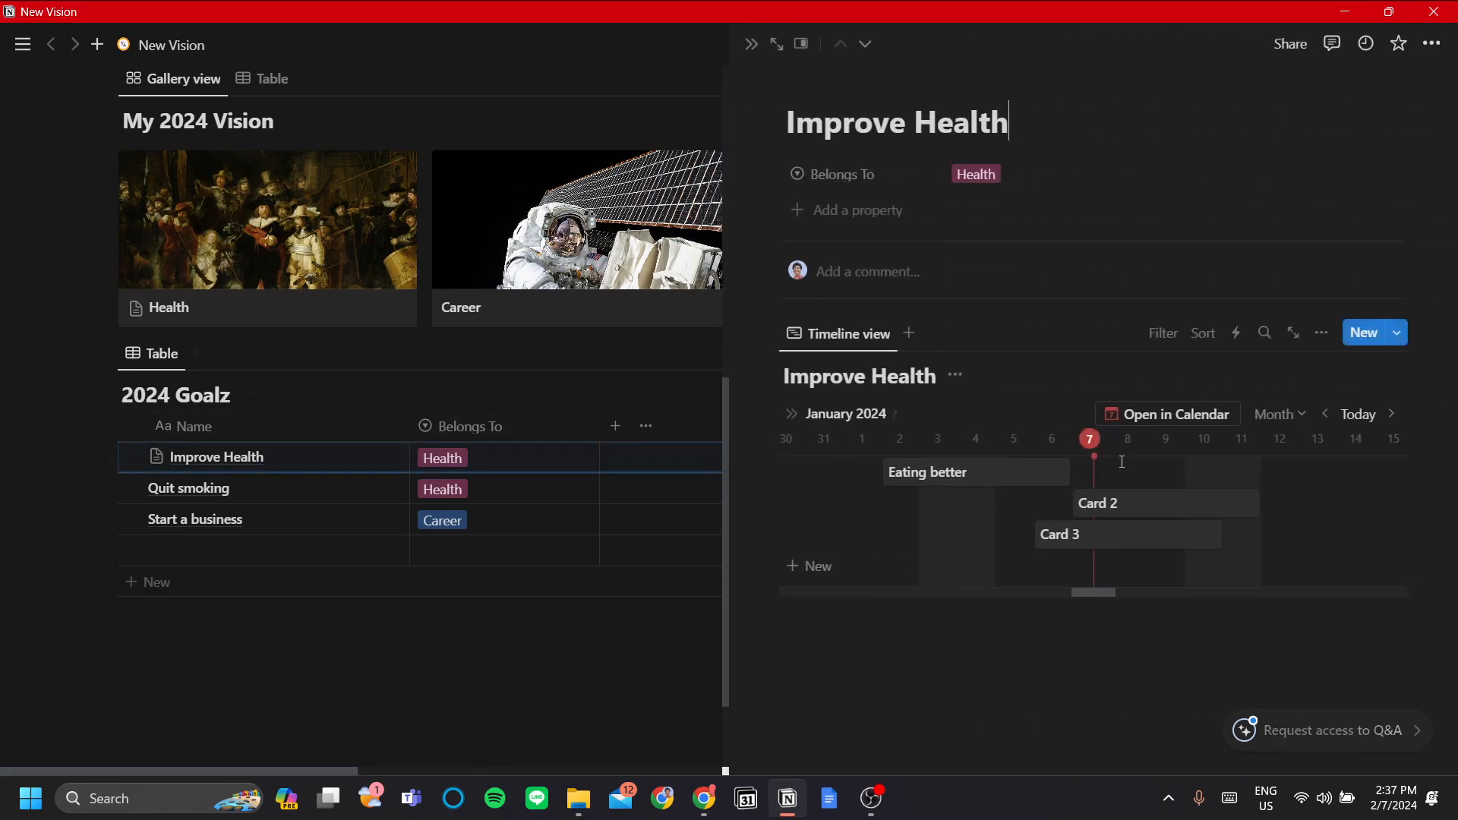
# Rename Card 2 in the timeline as Exercise more and return to the Improve Health page
pyautogui.click(1145, 510)
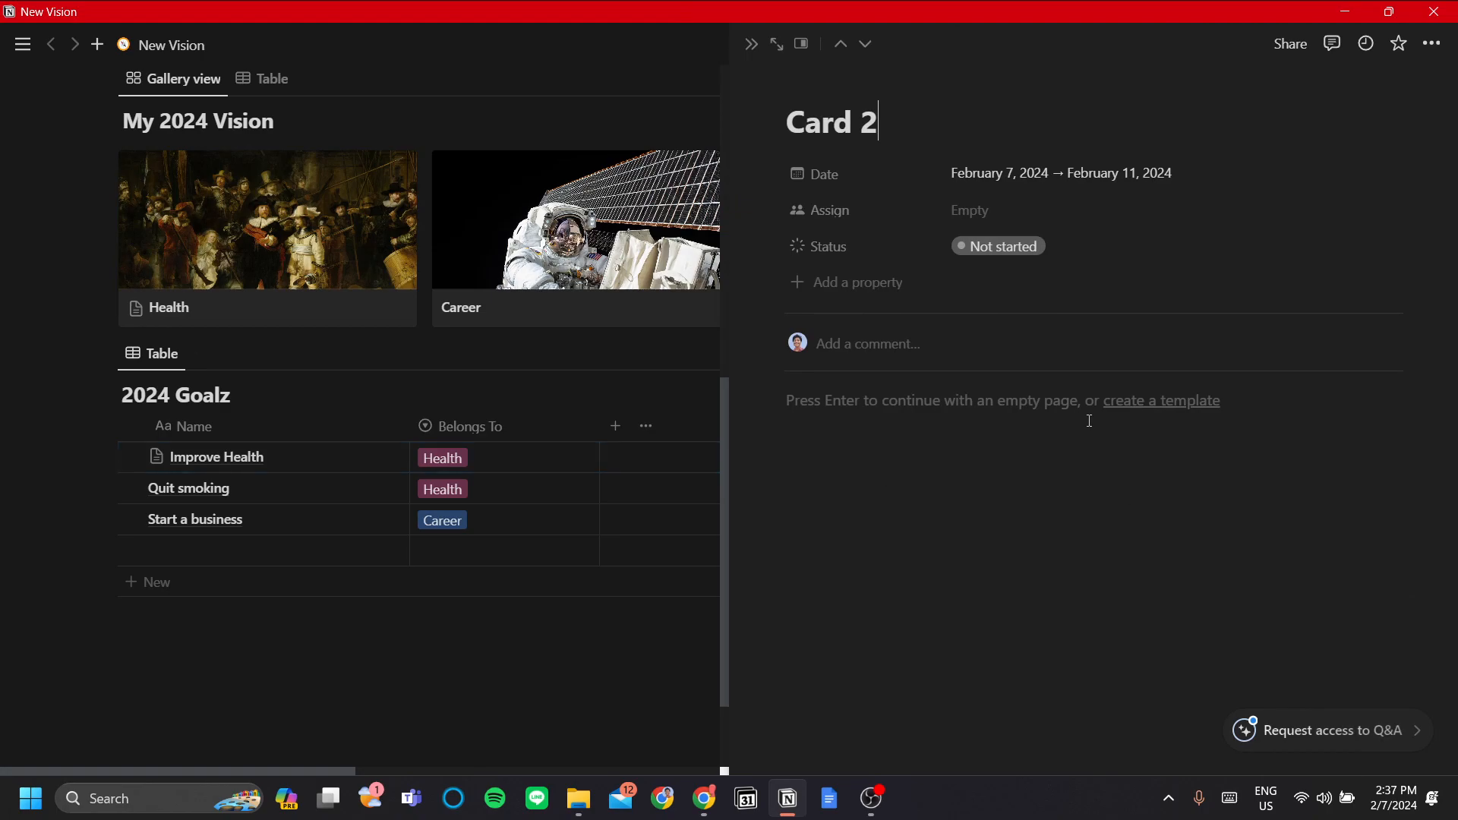
pyautogui.hotkey('ctrl', 'a')
pyautogui.write('Exercis')
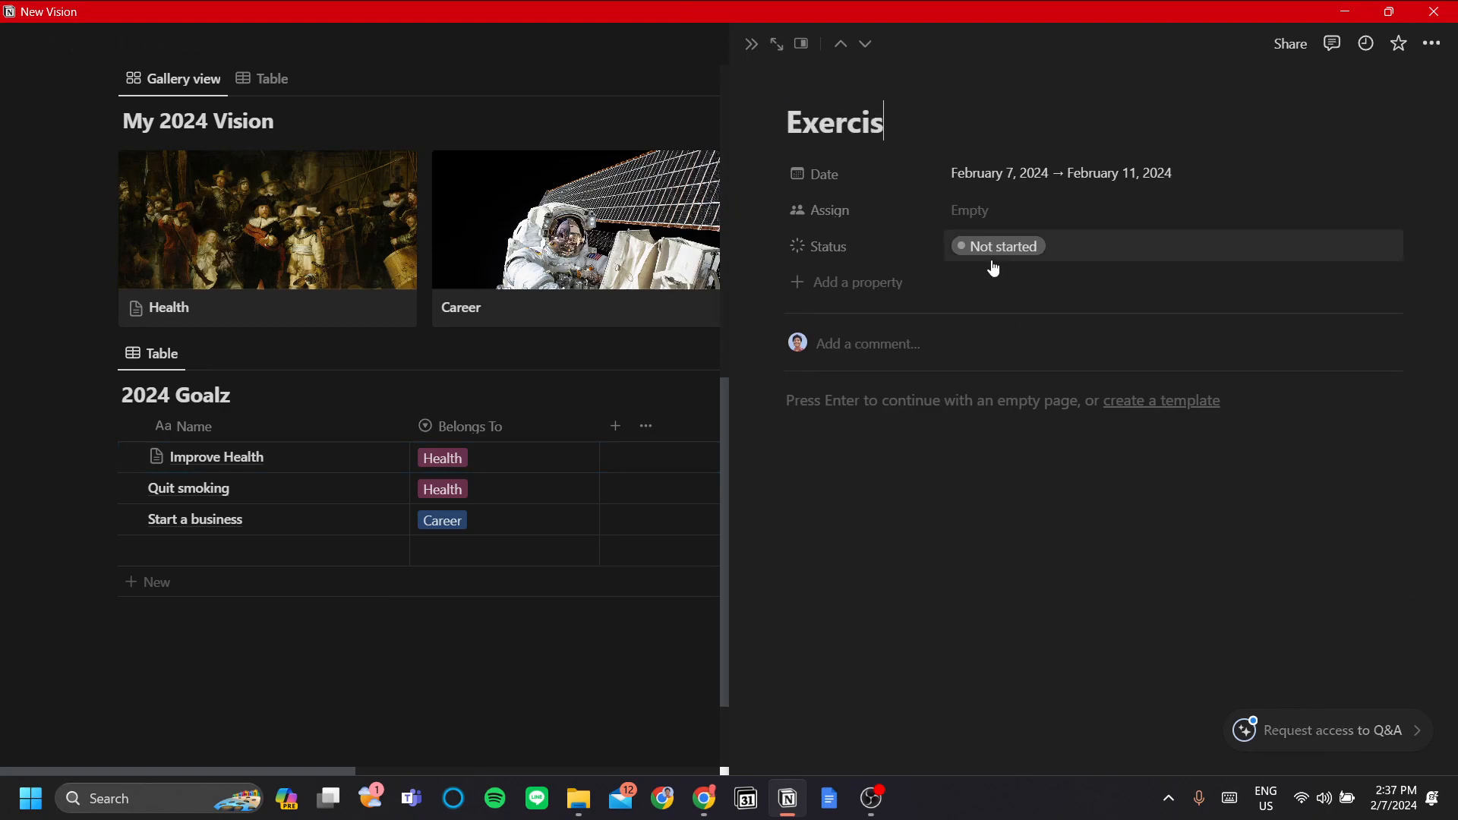
pyautogui.write('e more')
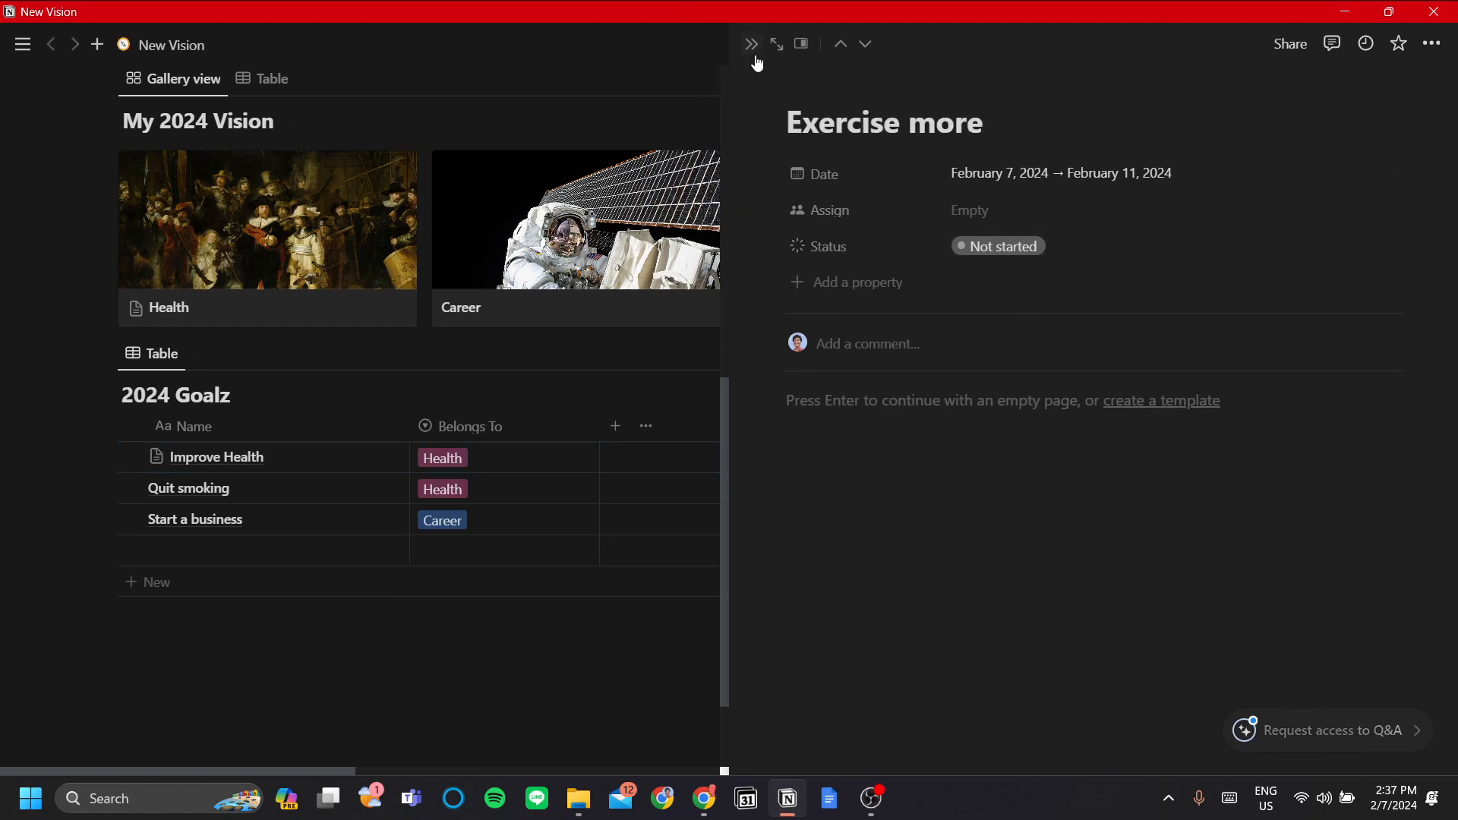
pyautogui.click(755, 56)
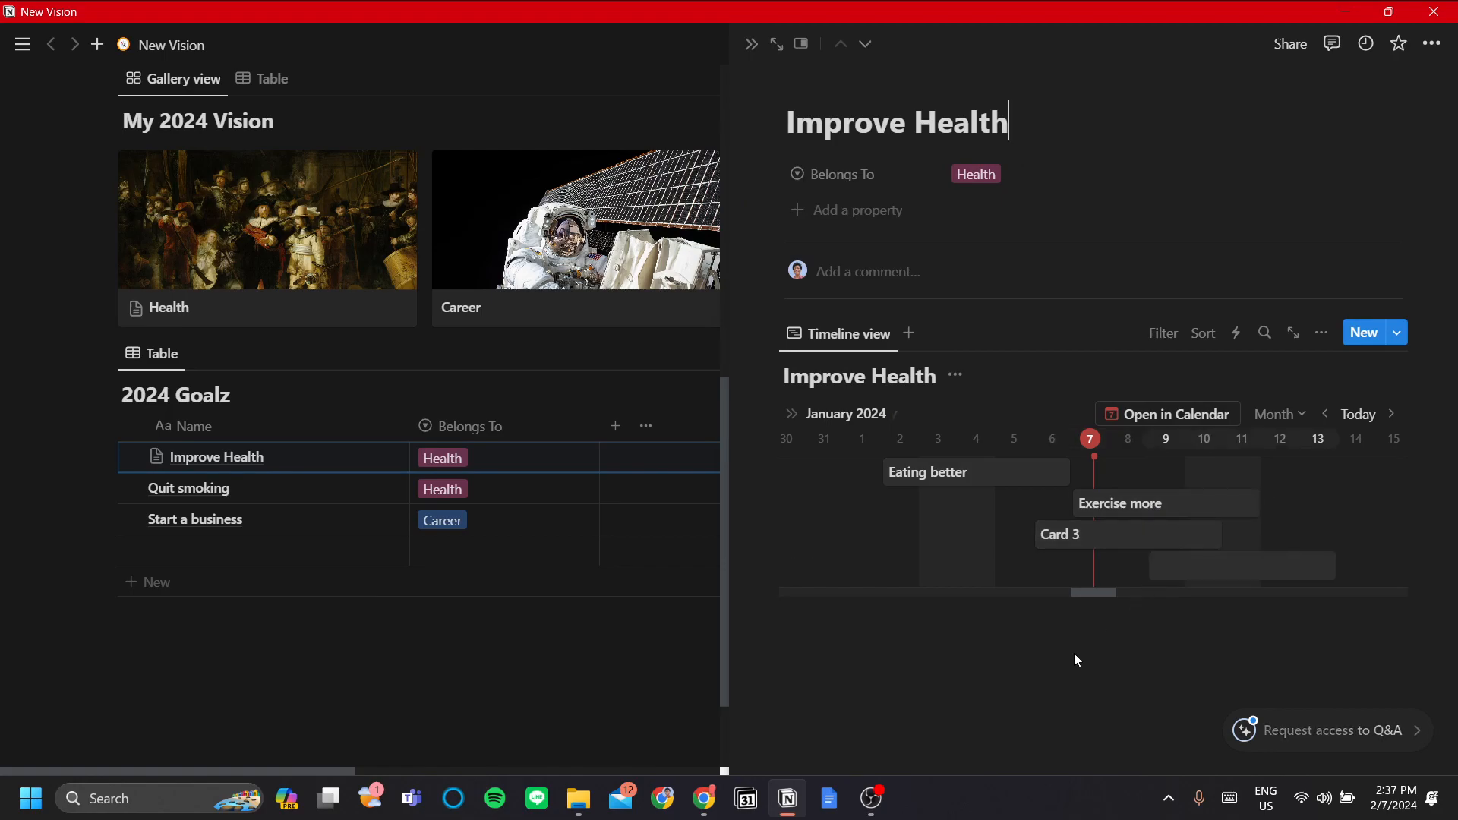
# Insert a calendar view block below the timeline, using the existing Improve Health database as its data source
pyautogui.click(1038, 646)
pyautogui.write('/calen')
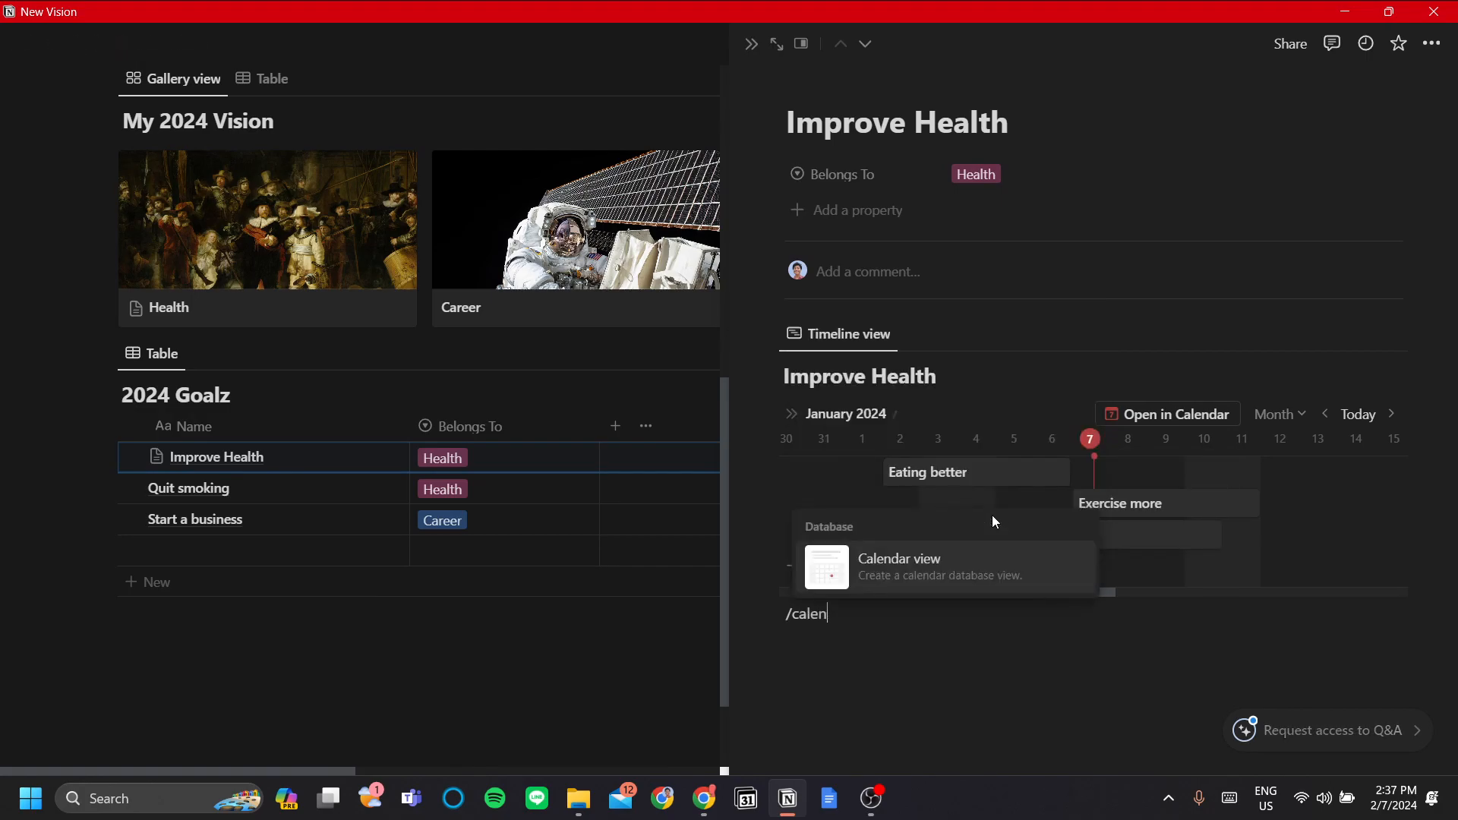
pyautogui.click(981, 574)
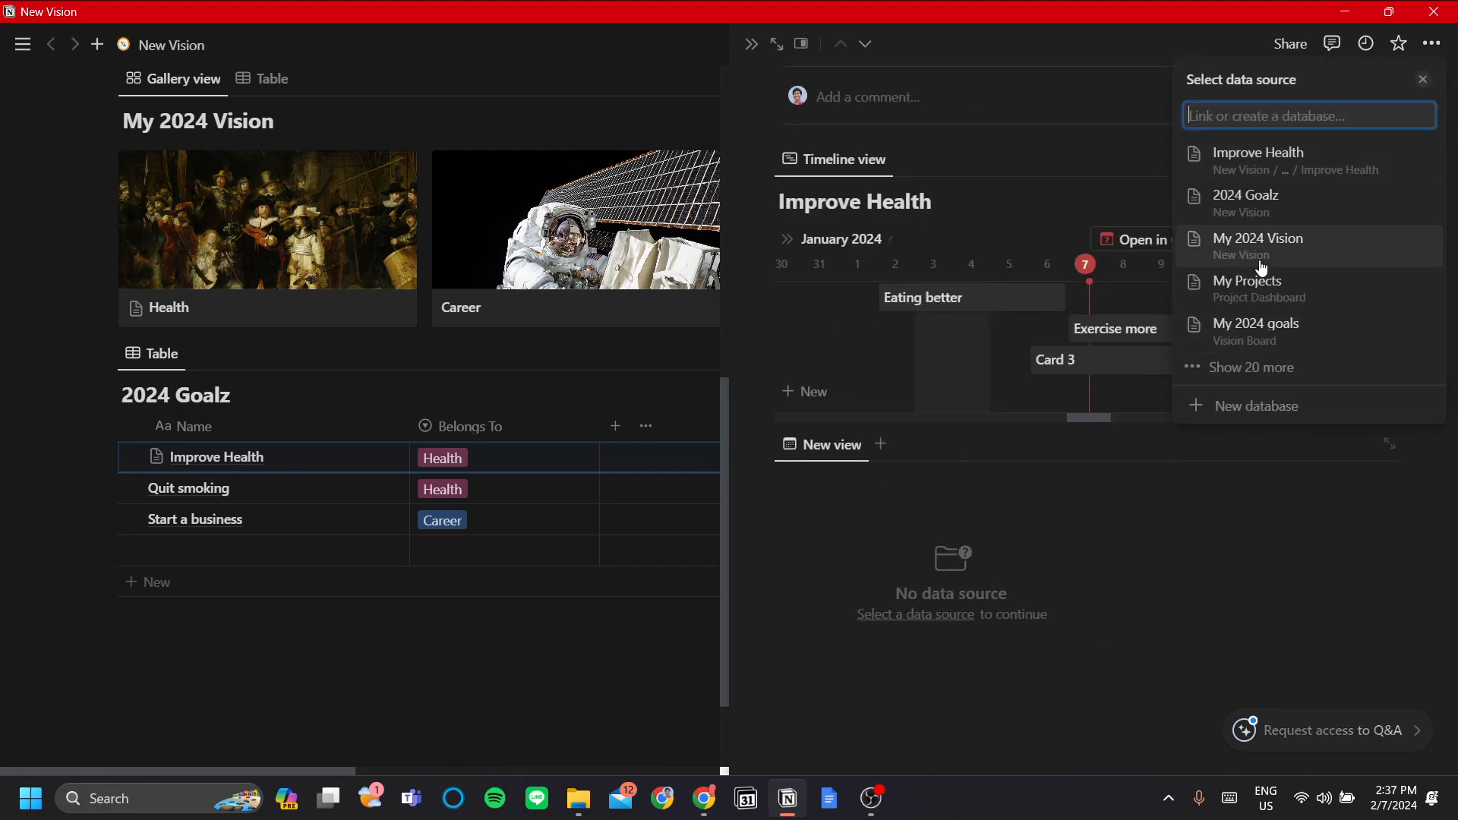
pyautogui.click(1297, 167)
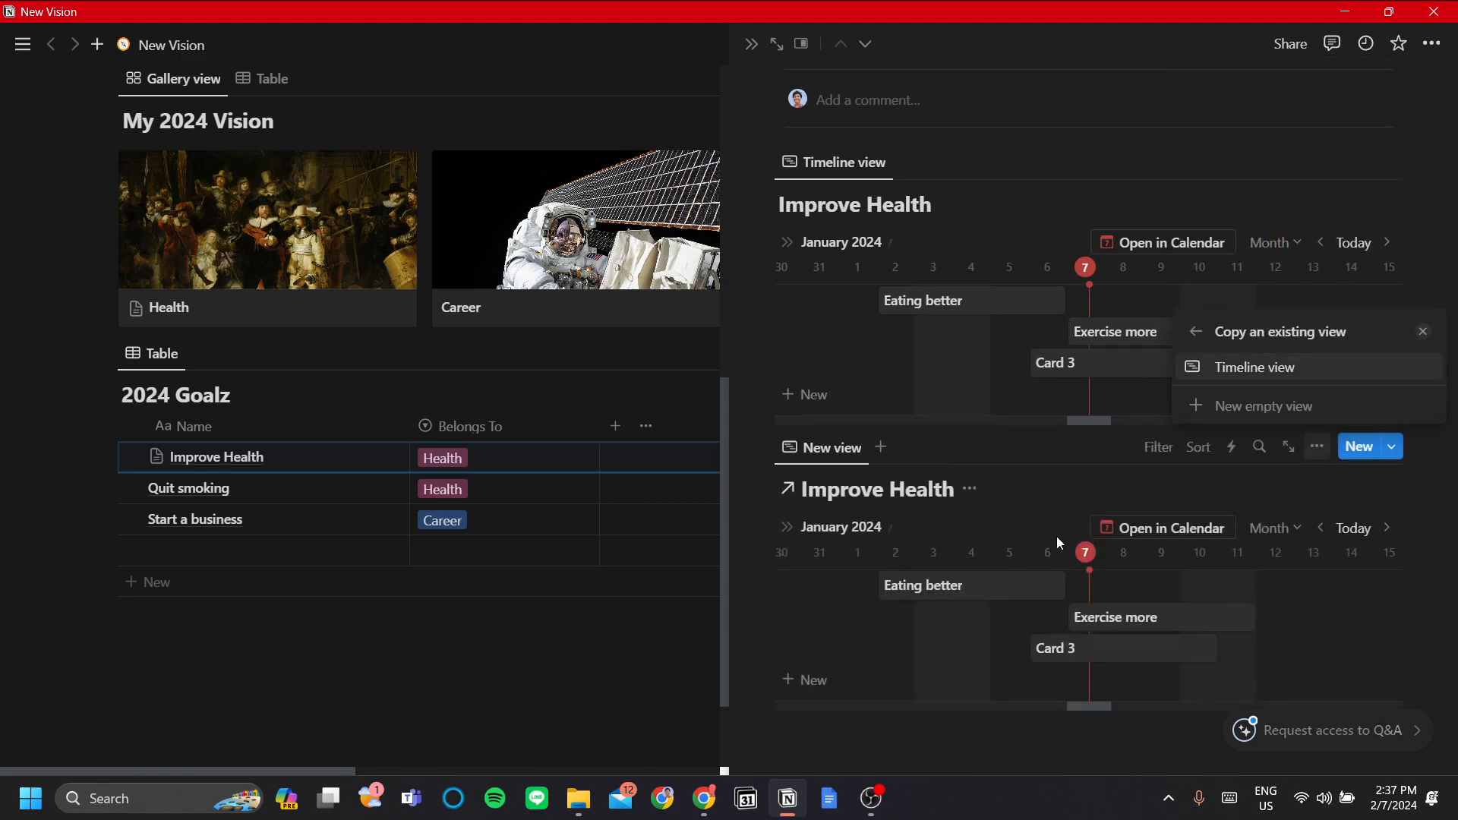
pyautogui.click(1075, 475)
# Change the layout of the second, linked Improve Health view from timeline to Calendar
pyautogui.click(855, 447)
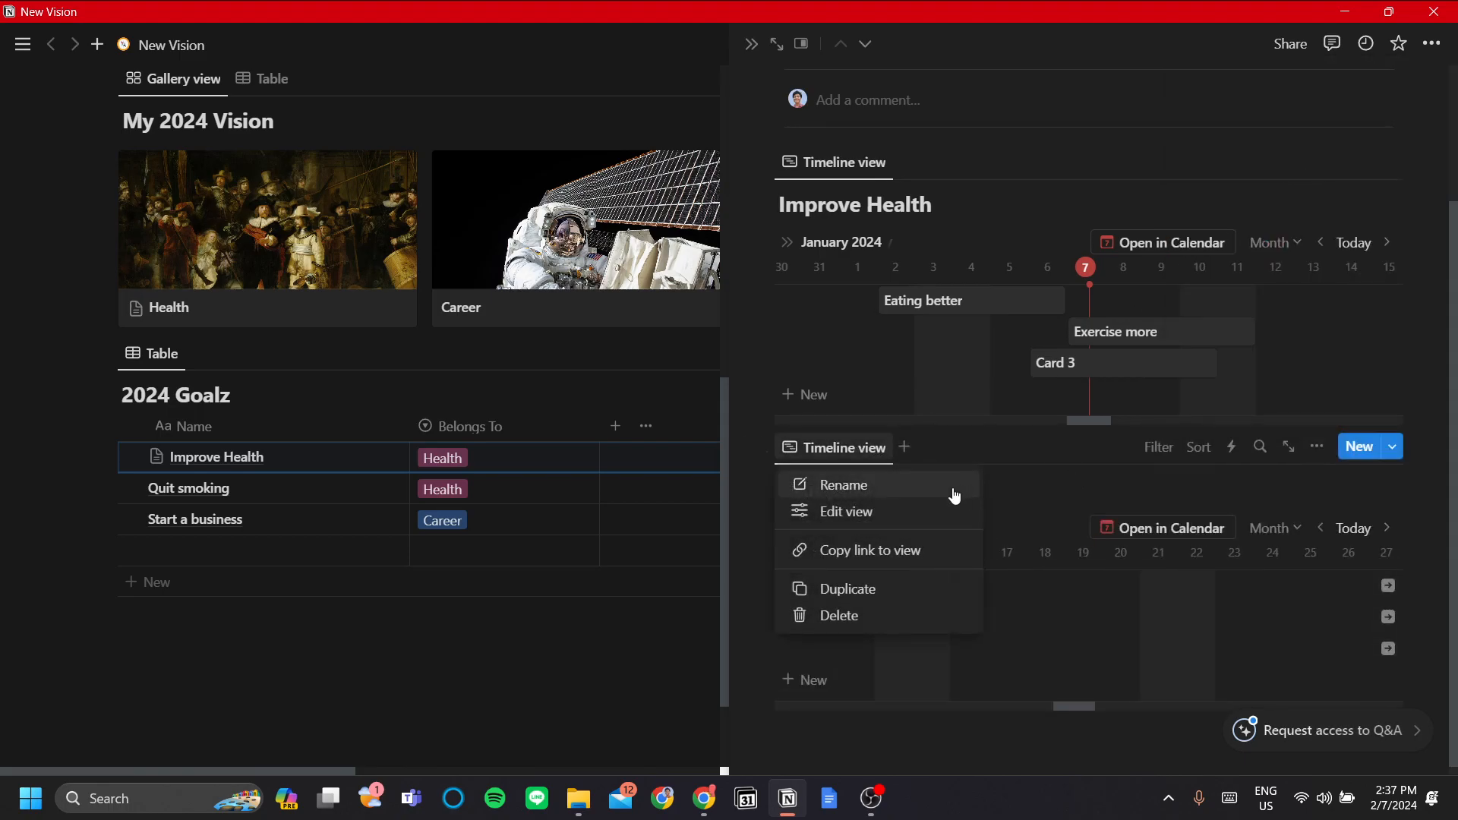
pyautogui.click(1051, 478)
pyautogui.click(862, 456)
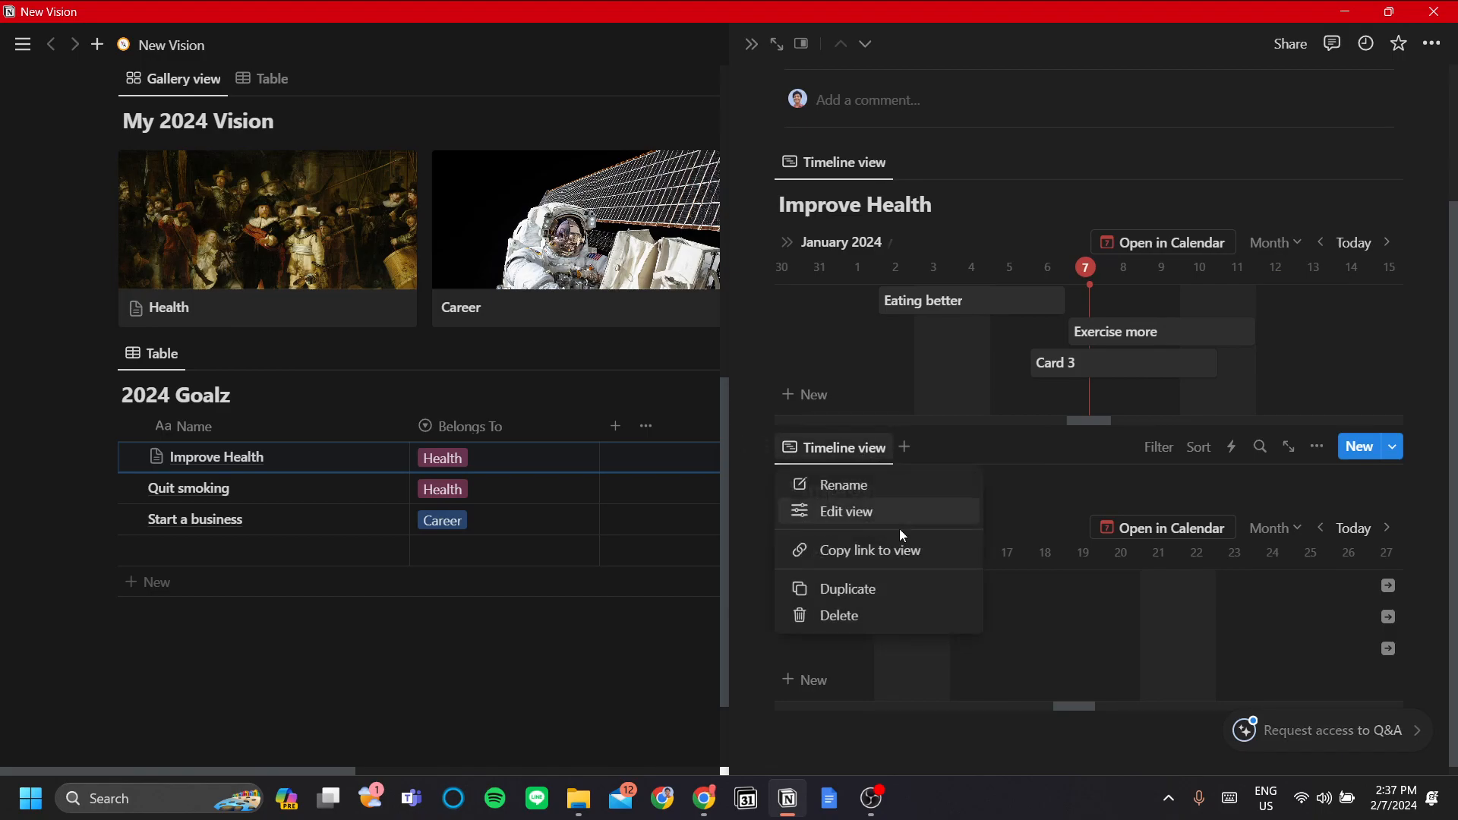
pyautogui.click(1010, 478)
pyautogui.click(865, 452)
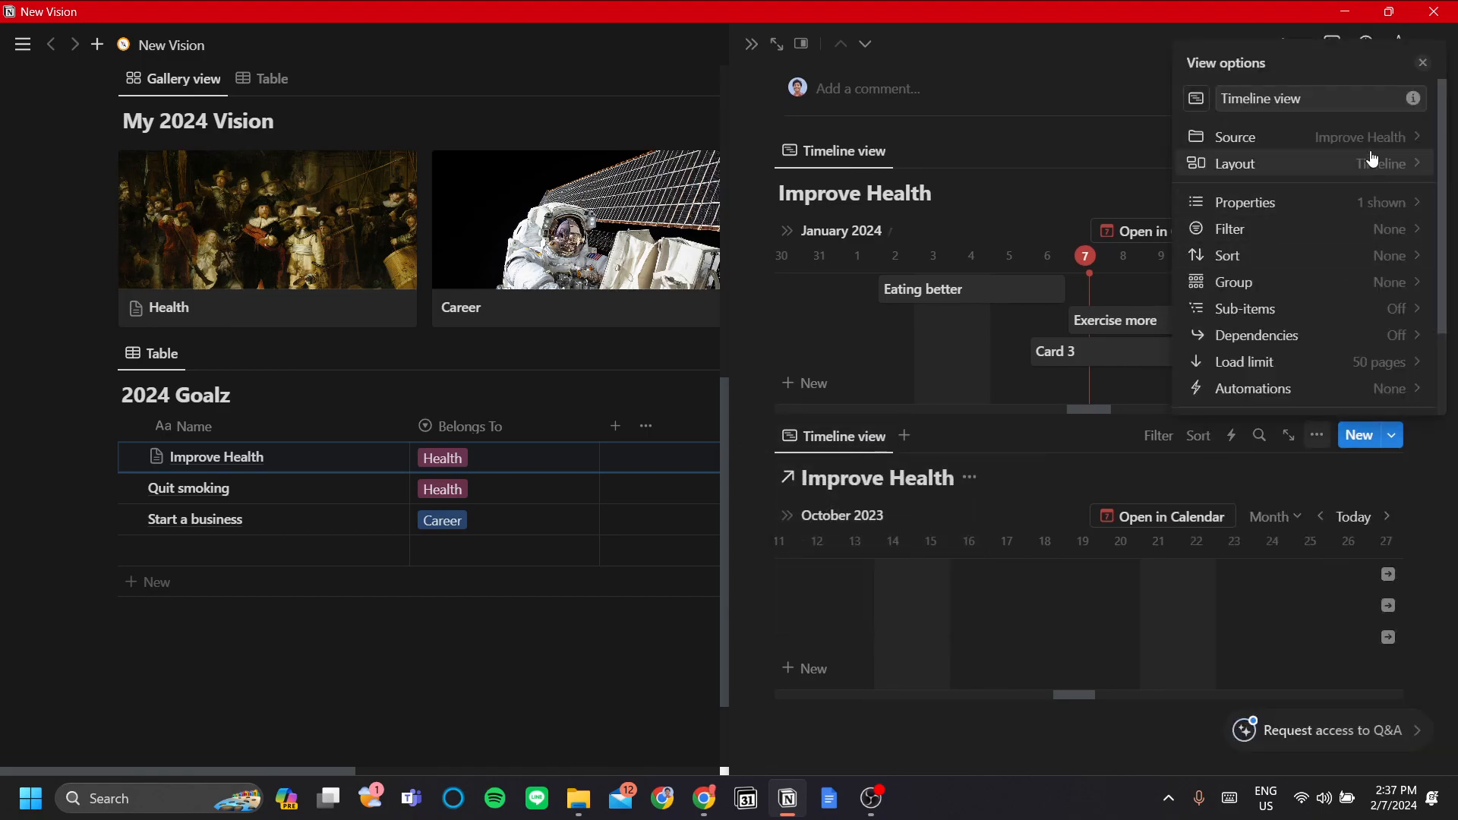
pyautogui.click(1382, 152)
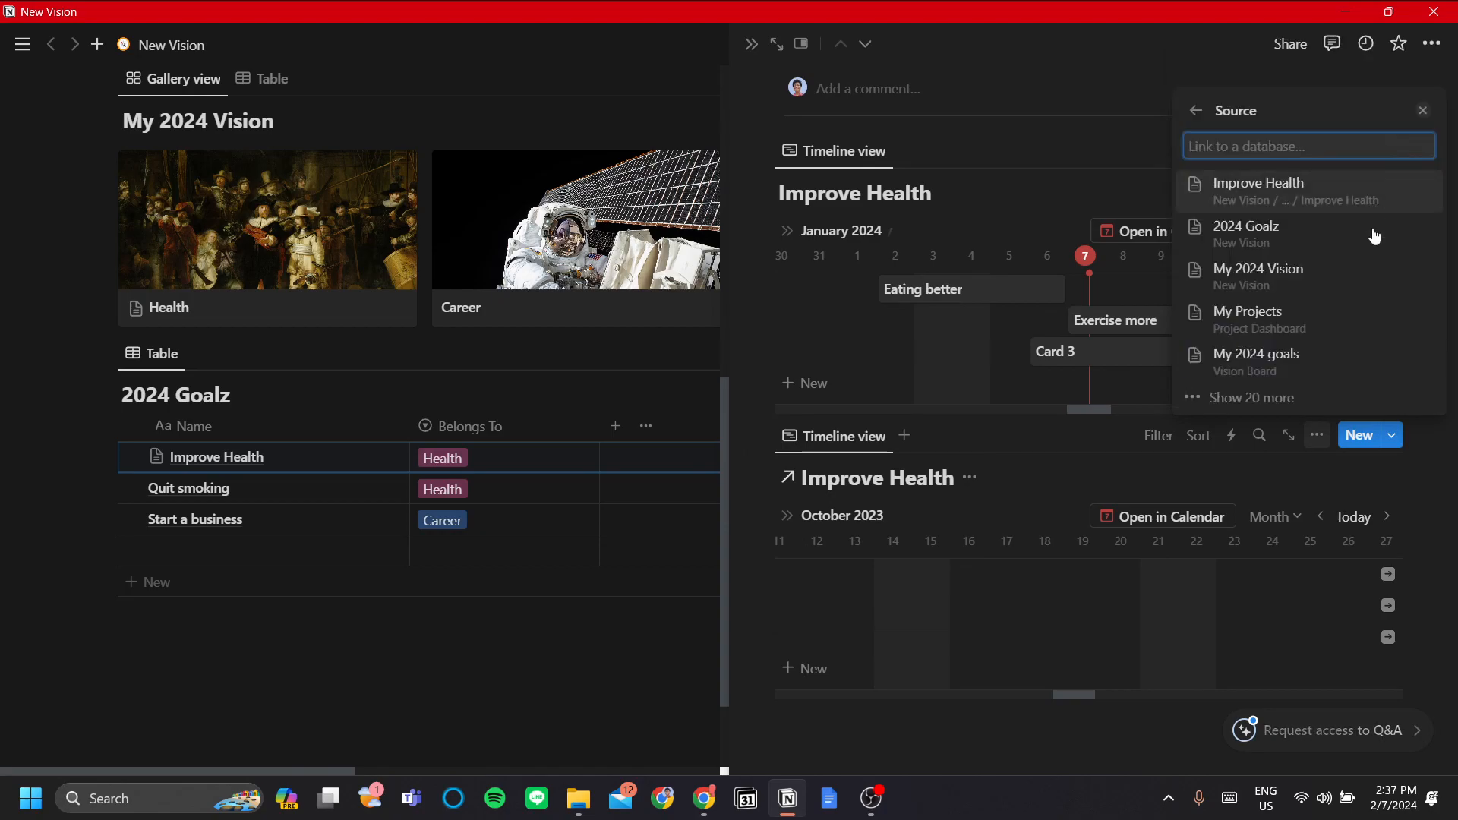
pyautogui.click(921, 466)
pyautogui.click(873, 436)
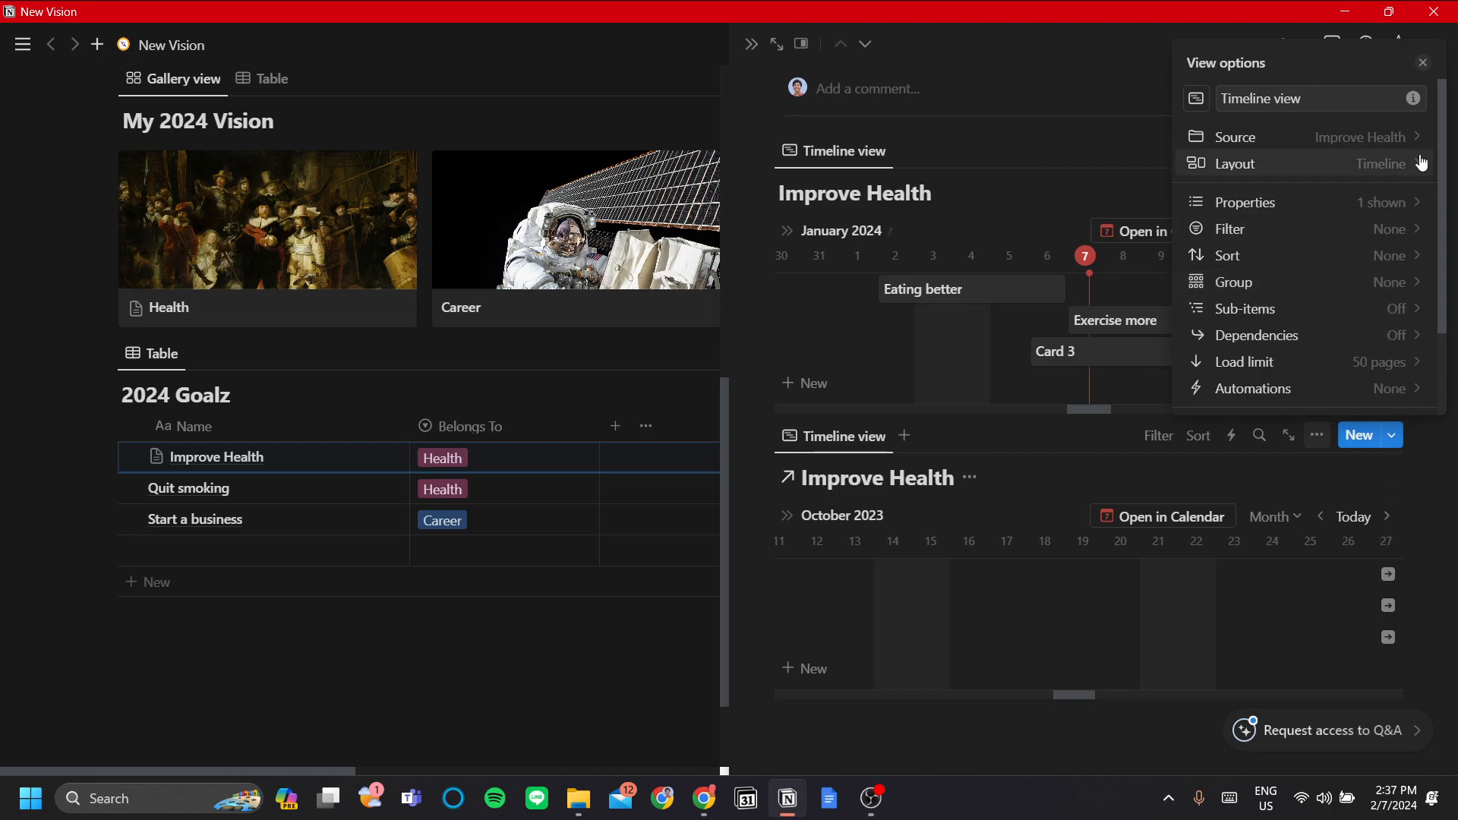
pyautogui.click(1419, 162)
pyautogui.click(1222, 182)
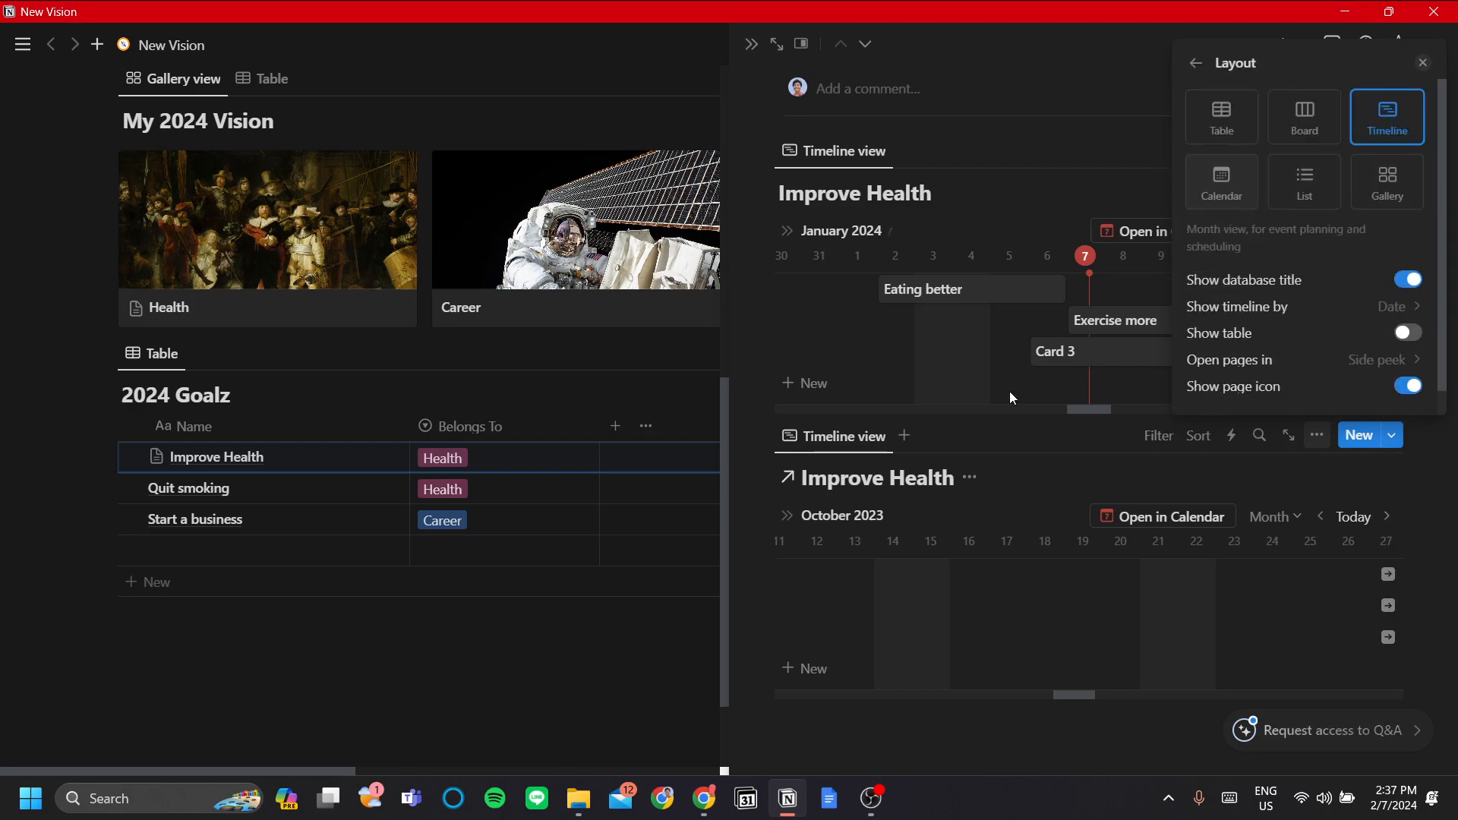
pyautogui.click(1000, 498)
# Compare the cards and their dates in the Improve Health timeline with those in the calendar below it
pyautogui.scroll(-3, 1059, 449)
pyautogui.scroll(4, 1056, 449)
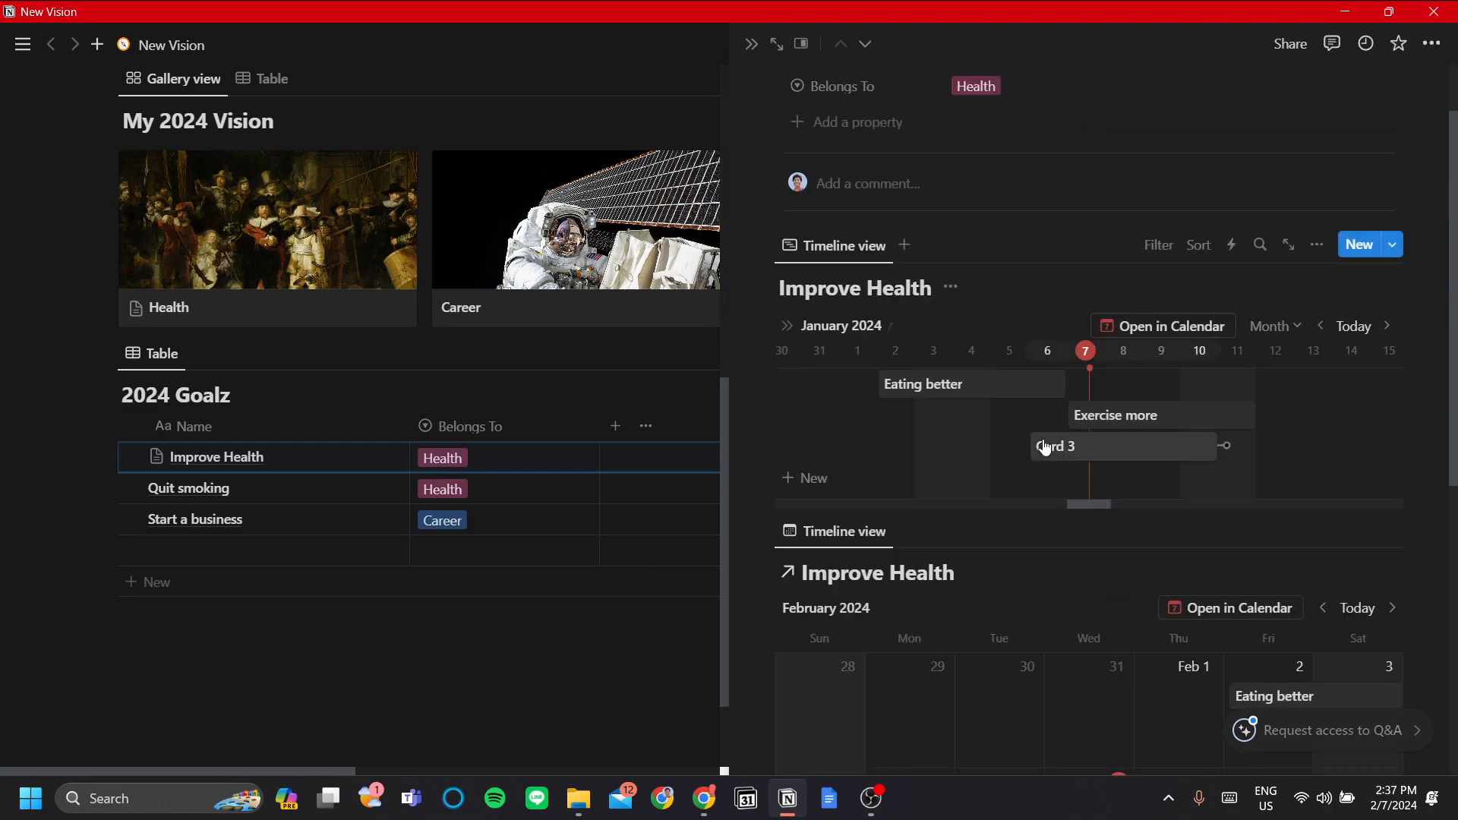
pyautogui.scroll(-4, 1055, 441)
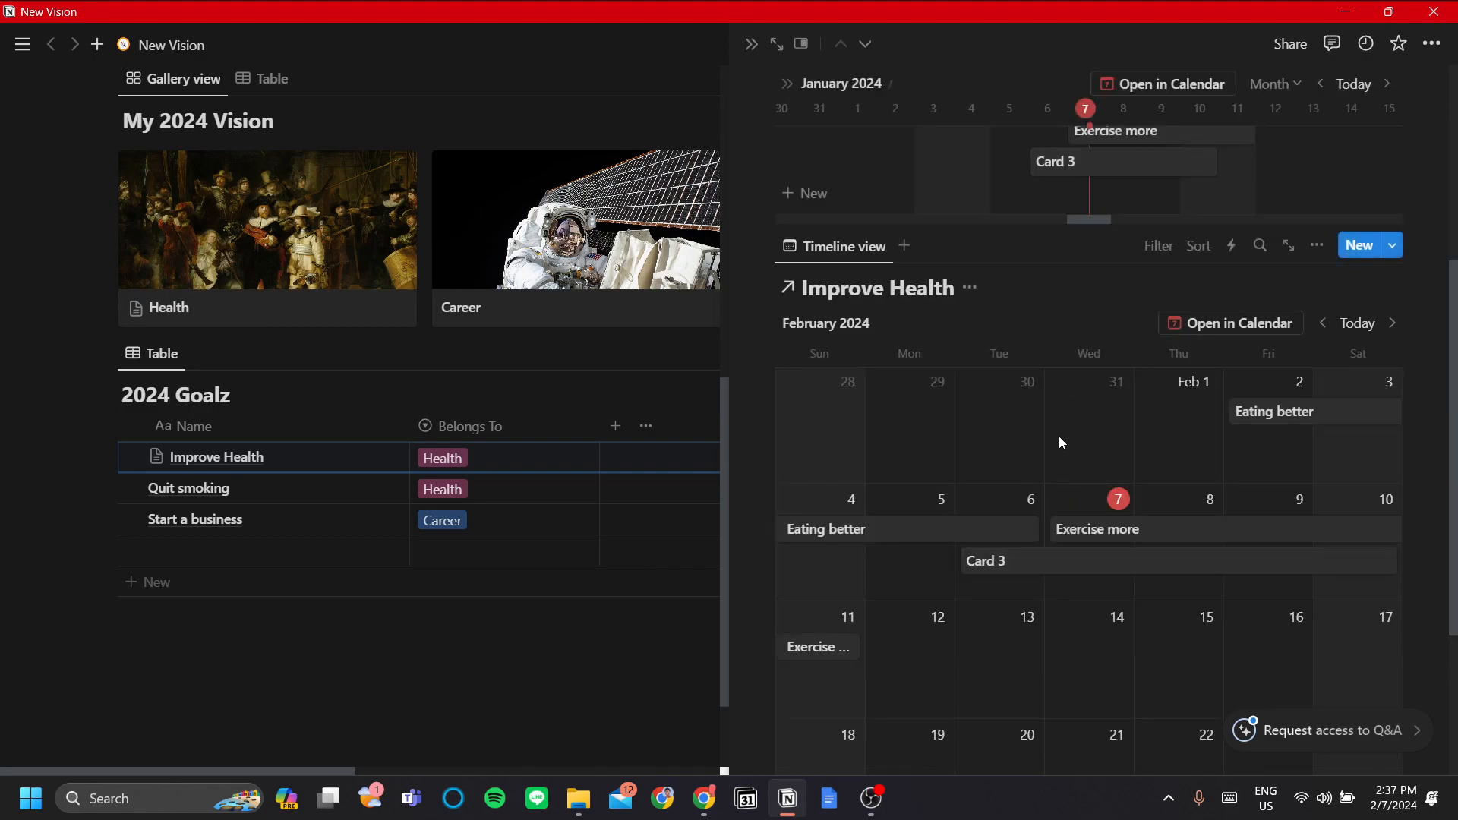
pyautogui.scroll(3, 969, 392)
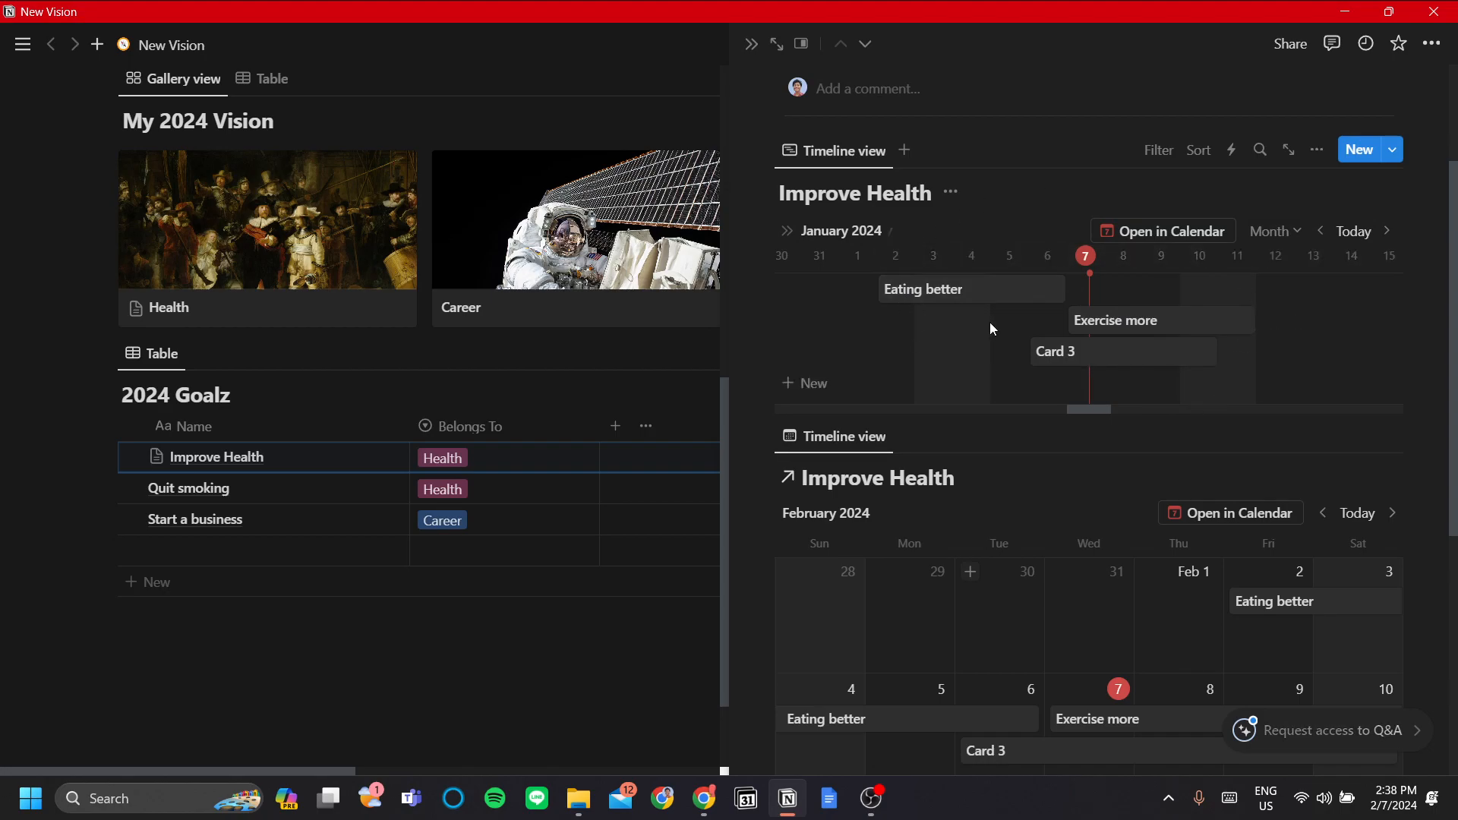
pyautogui.scroll(-4, 1013, 319)
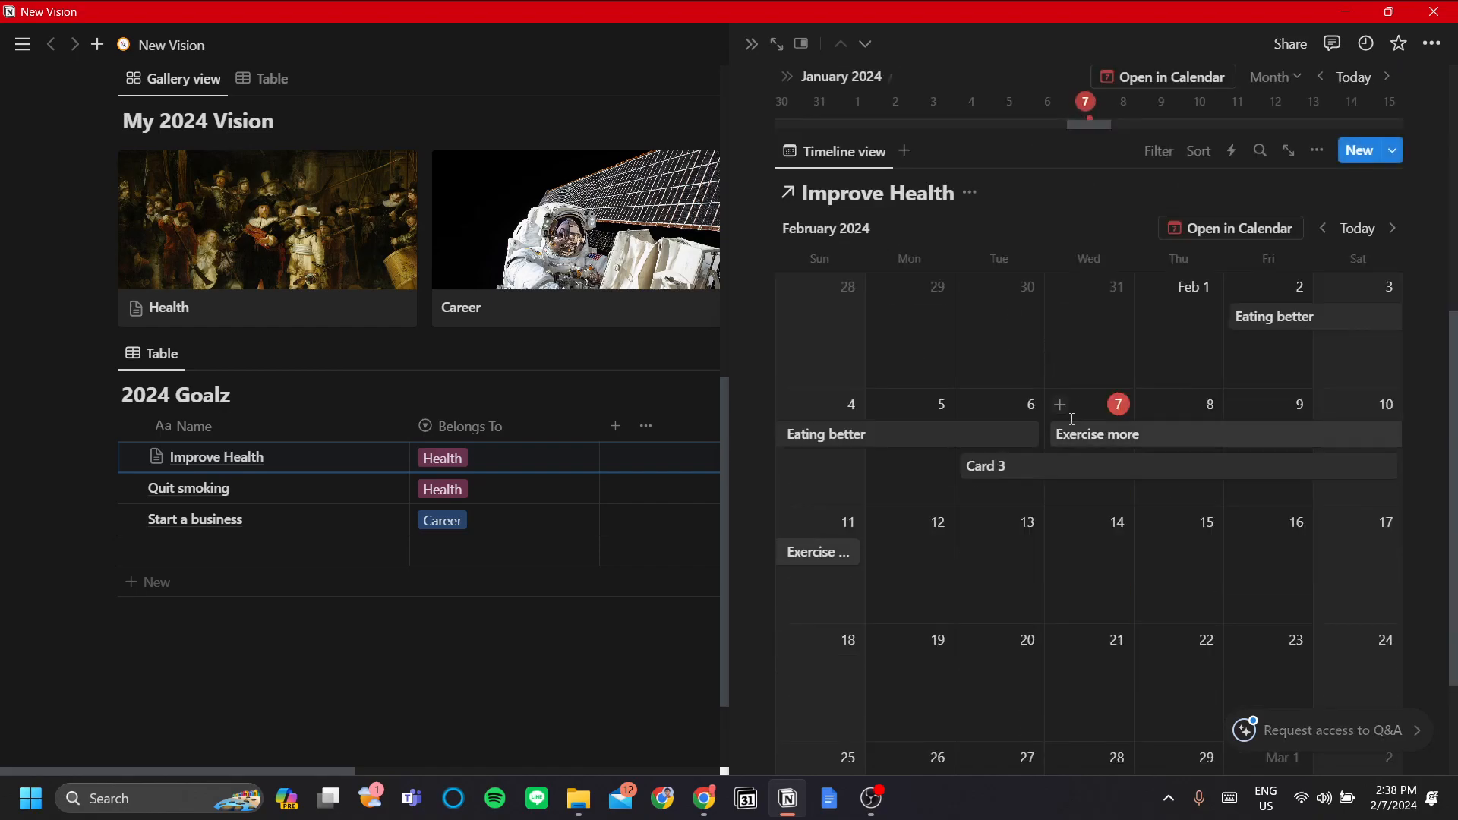
pyautogui.scroll(3, 1094, 446)
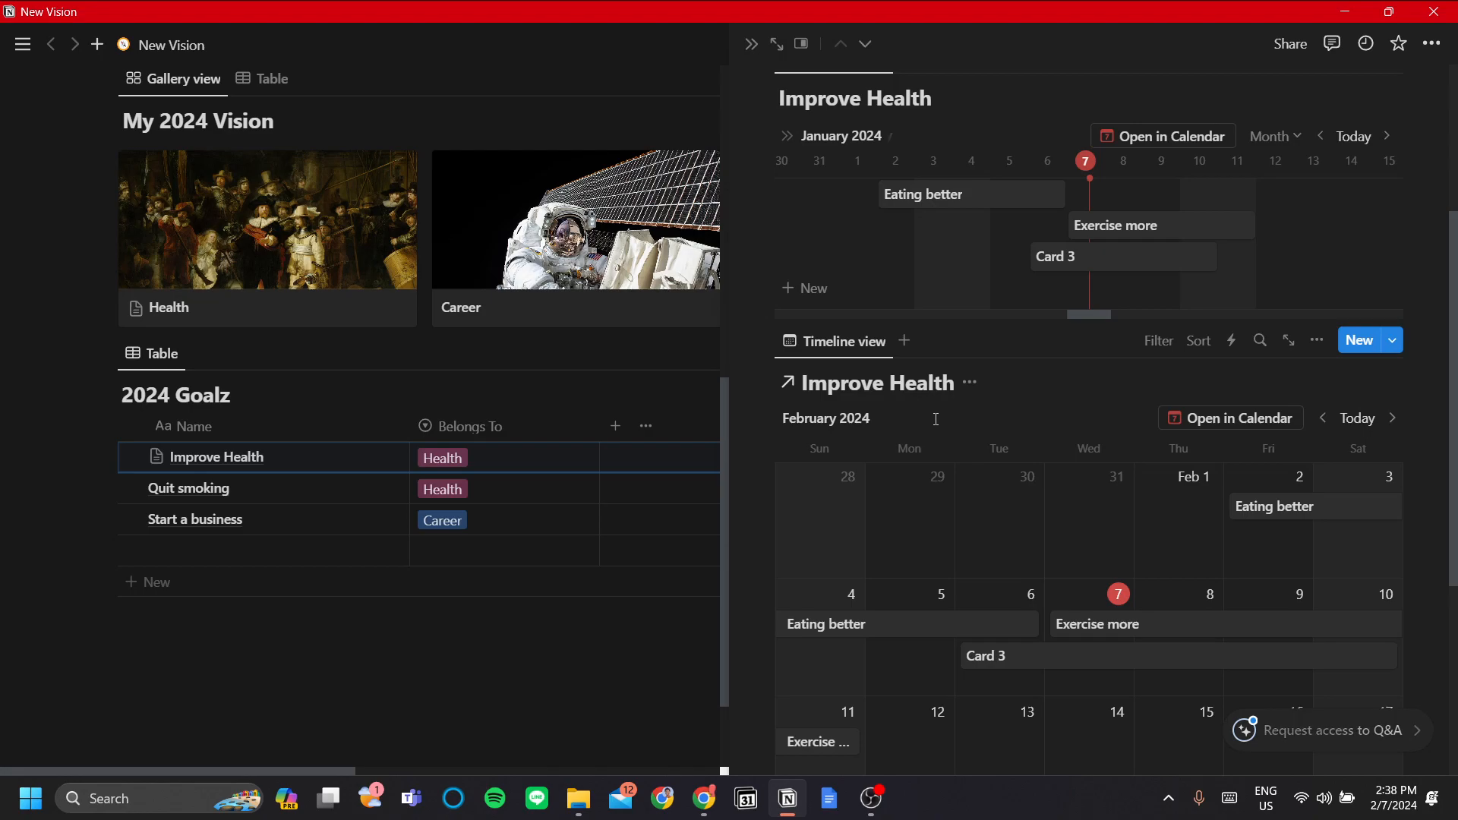
pyautogui.scroll(3, 965, 414)
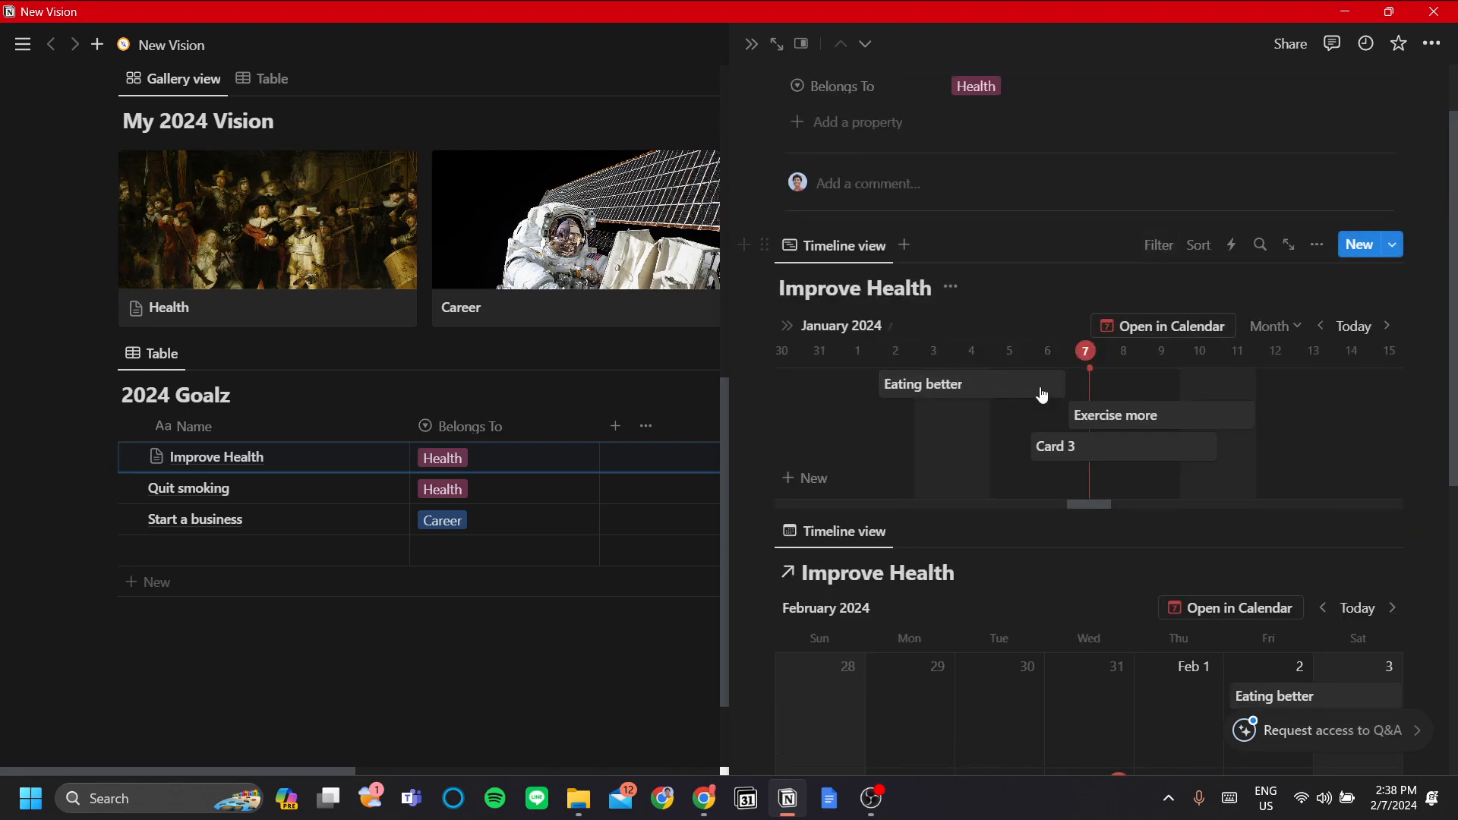
# Open the Eating better card from the timeline and add a Select property named Type
pyautogui.click(1013, 403)
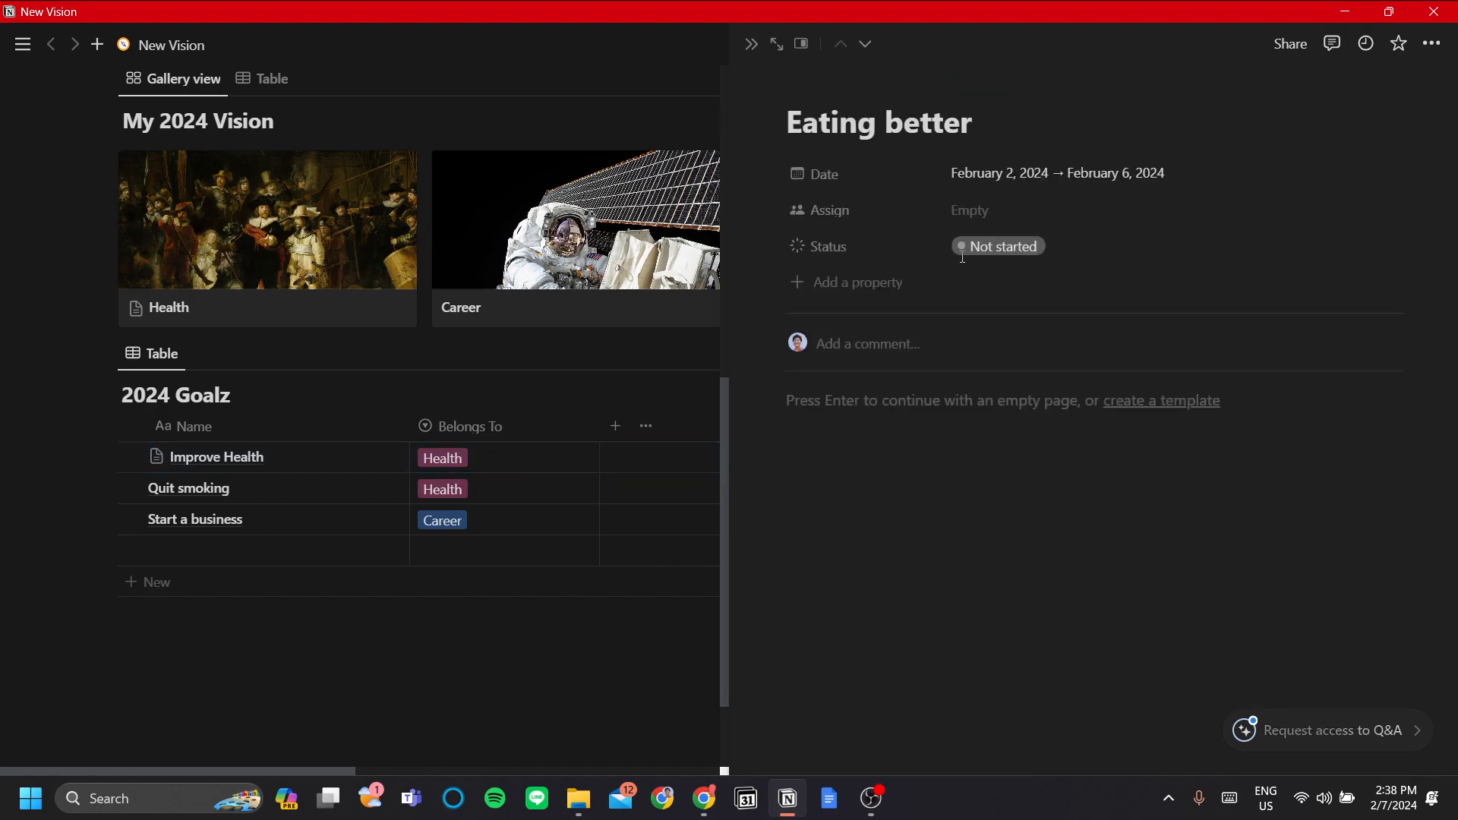
pyautogui.click(870, 286)
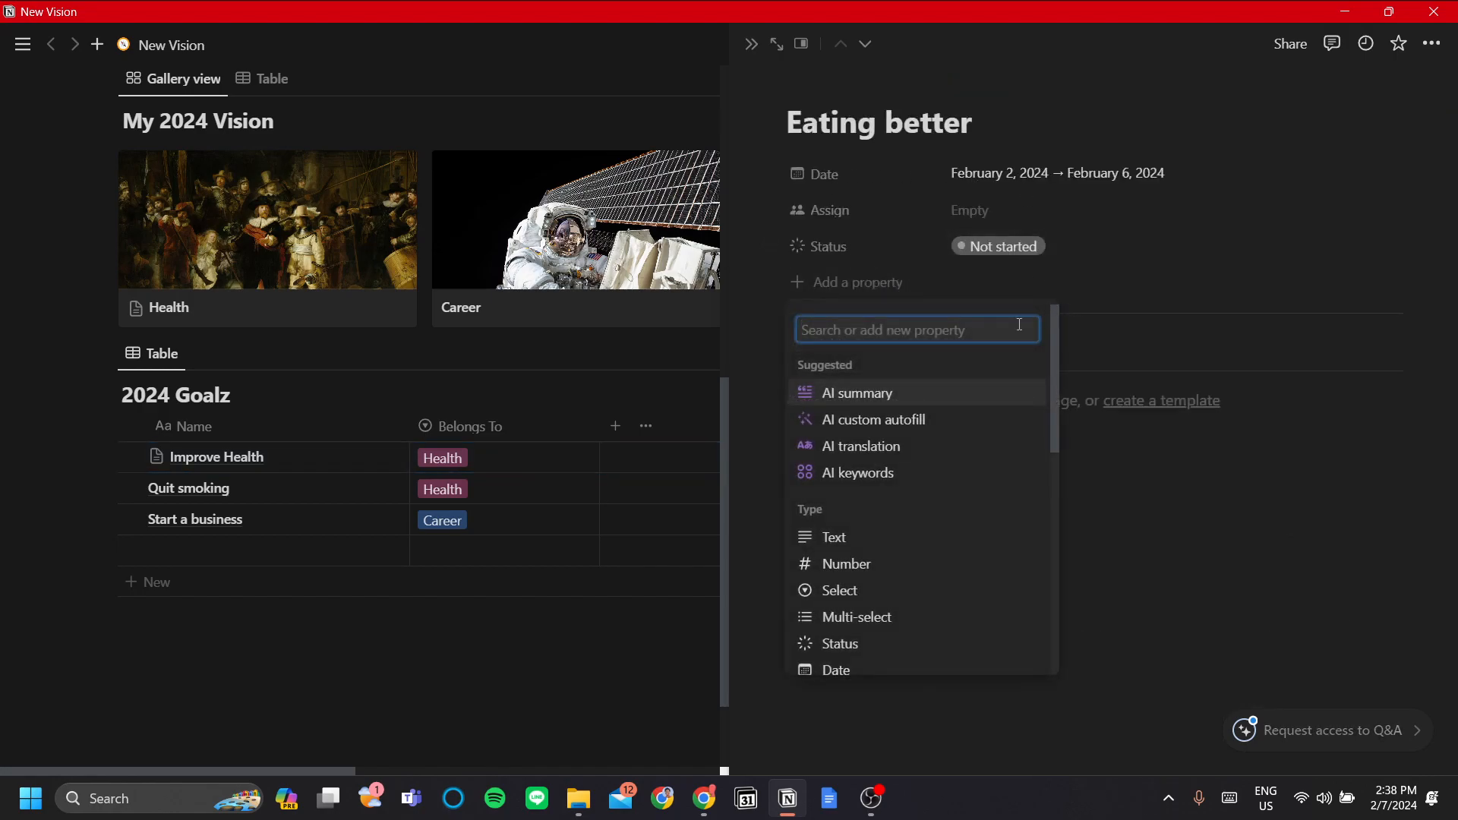
pyautogui.scroll(-1, 924, 511)
pyautogui.scroll(1, 914, 497)
pyautogui.scroll(-1, 934, 531)
pyautogui.click(911, 495)
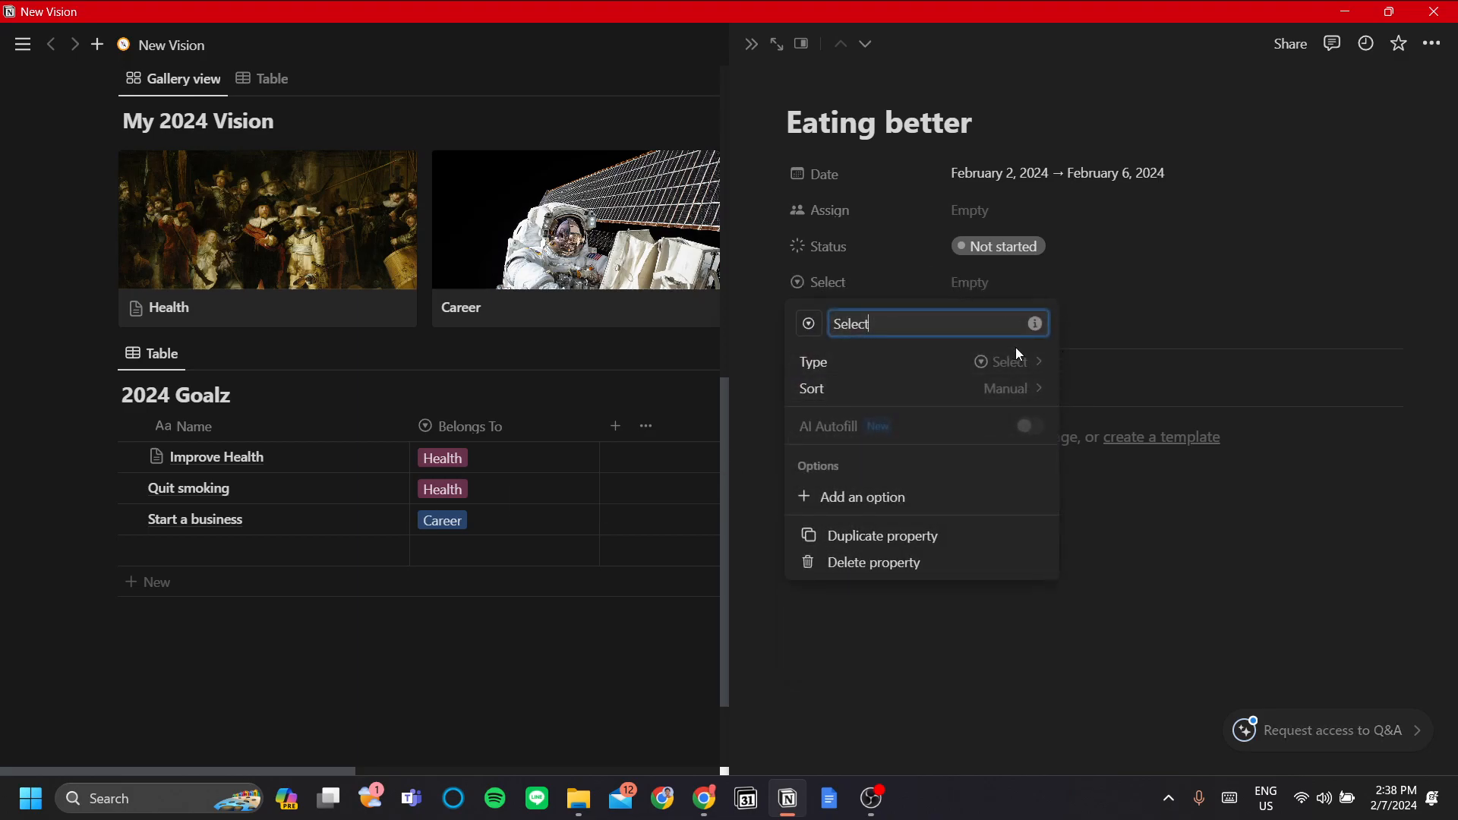
pyautogui.hotkey('ctrl', 'a')
pyautogui.write('Type')
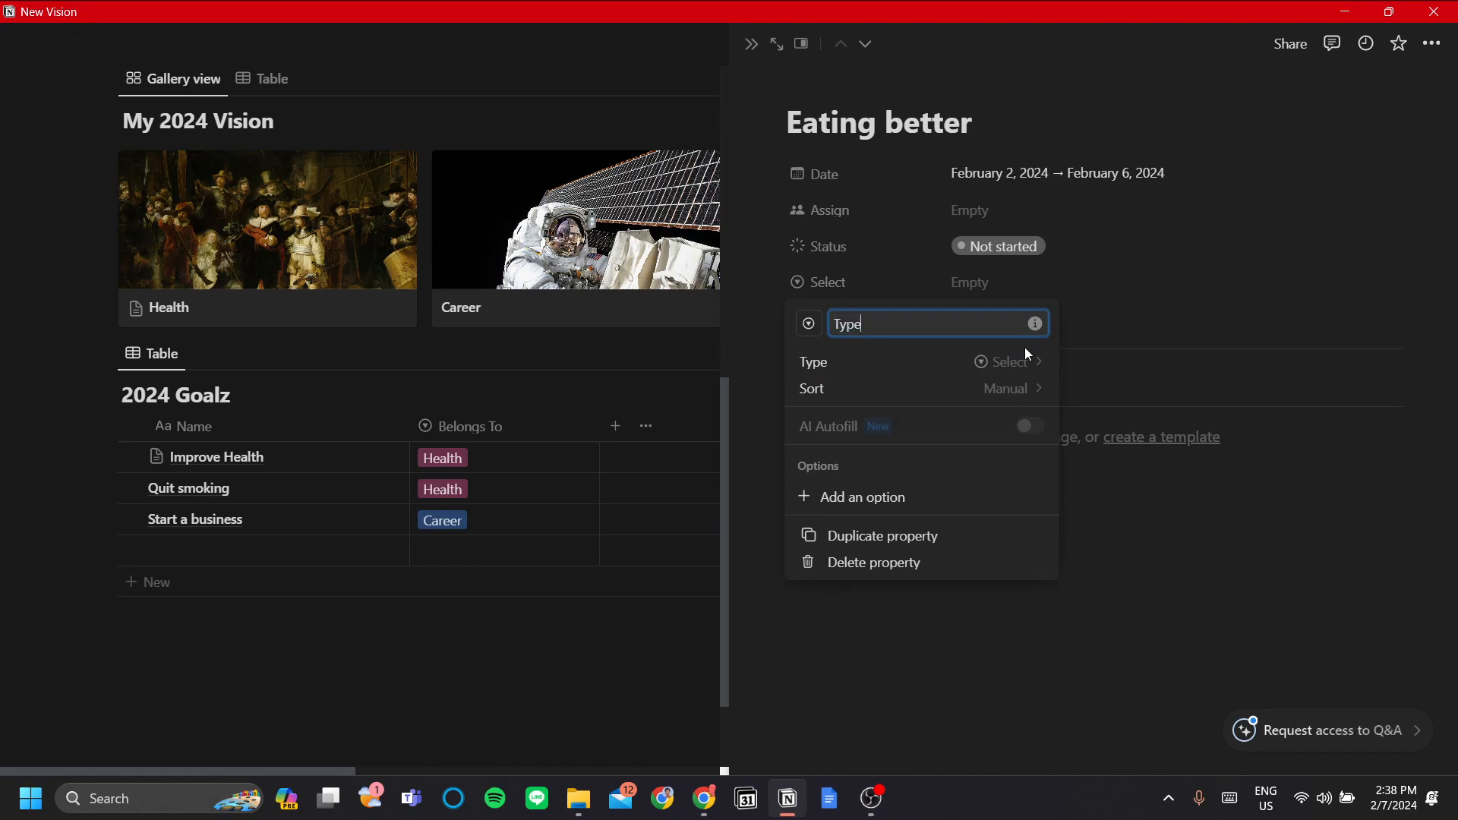
pyautogui.click(1110, 299)
# Create the options Project and Tasks for the Type property of the Eating better card
pyautogui.click(1010, 284)
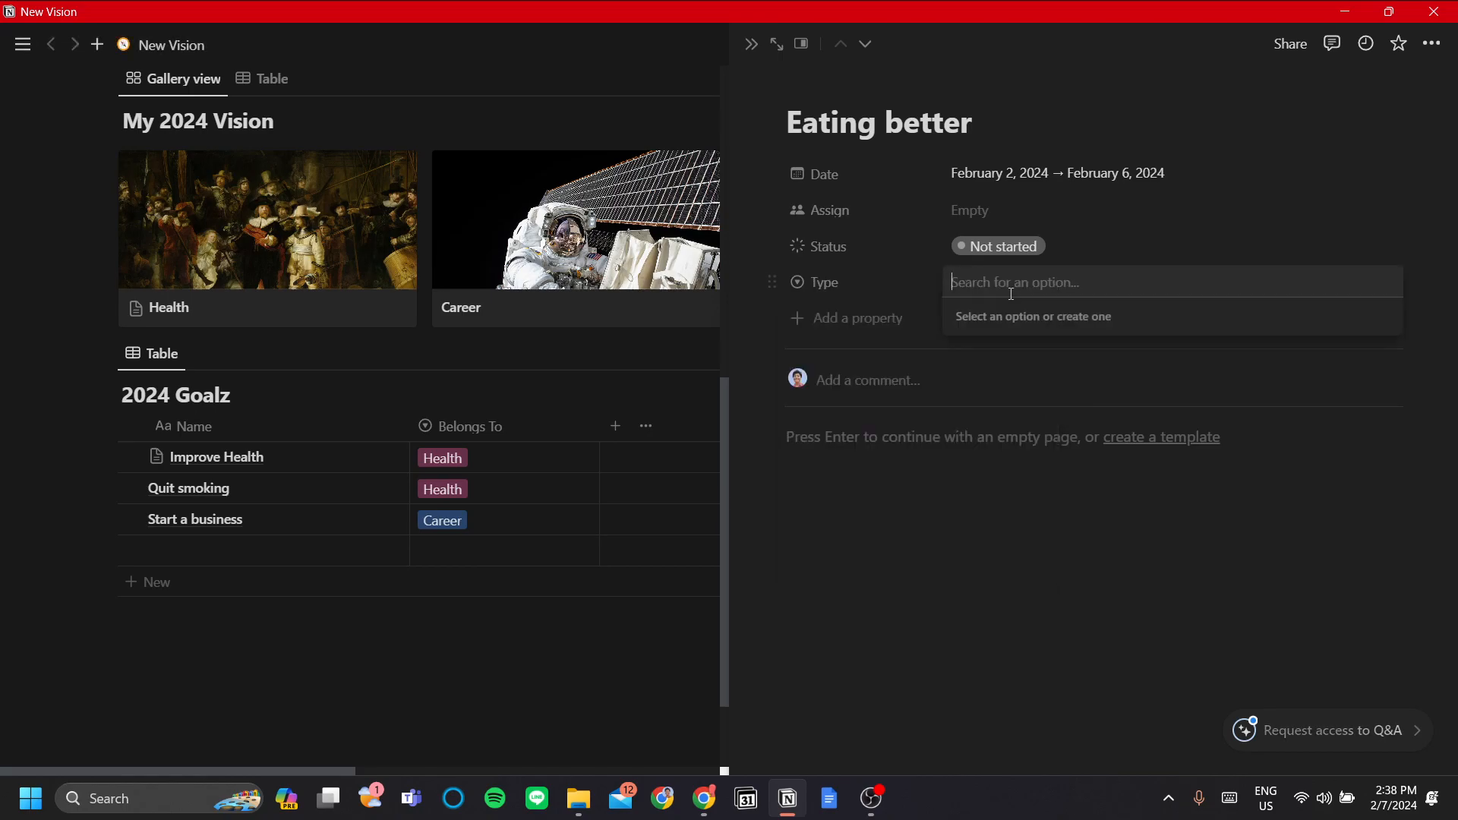
pyautogui.write('Porjec')
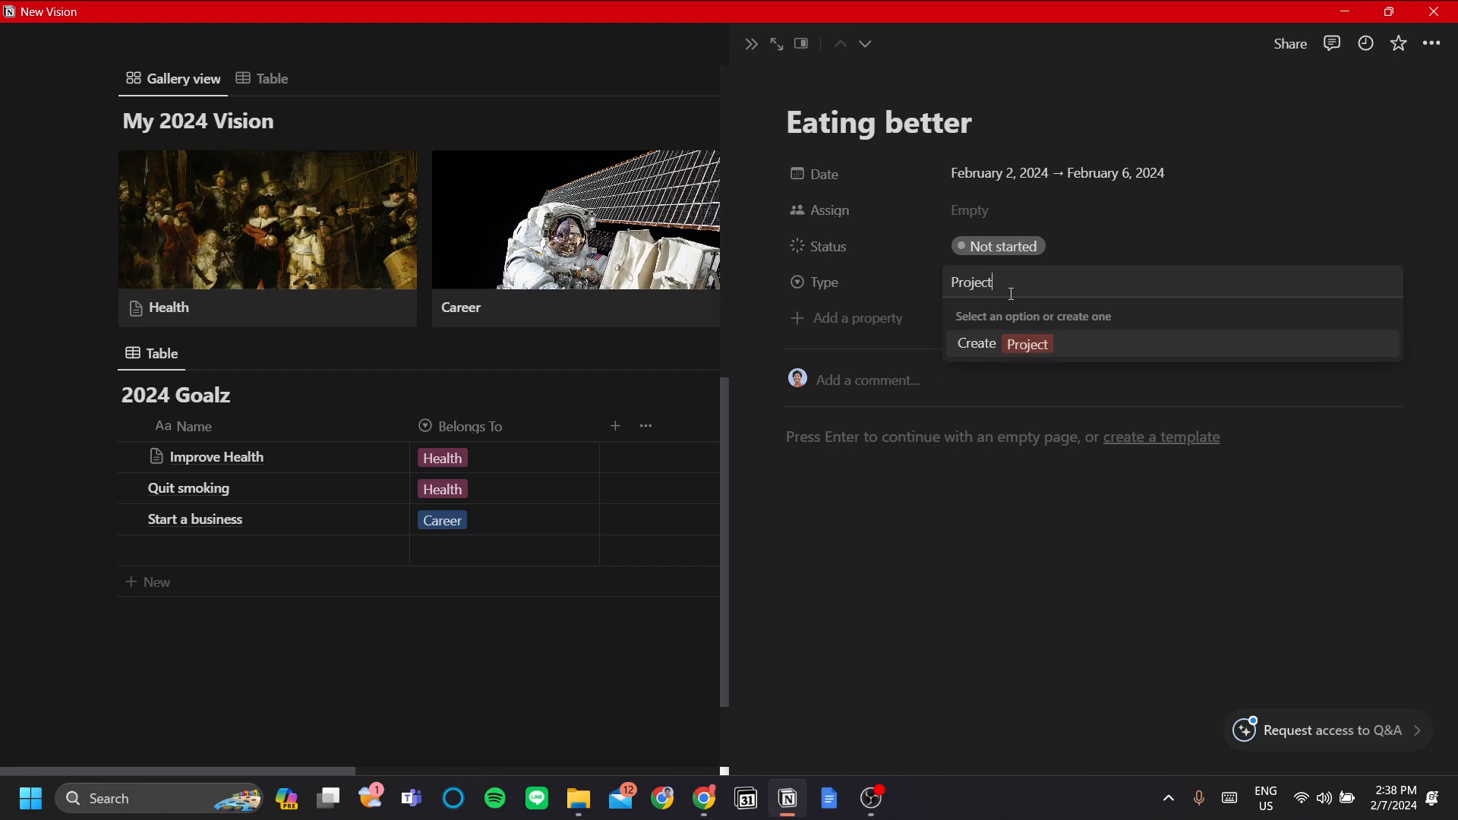
pyautogui.press('Return')
pyautogui.click(1063, 284)
pyautogui.write('Sma')
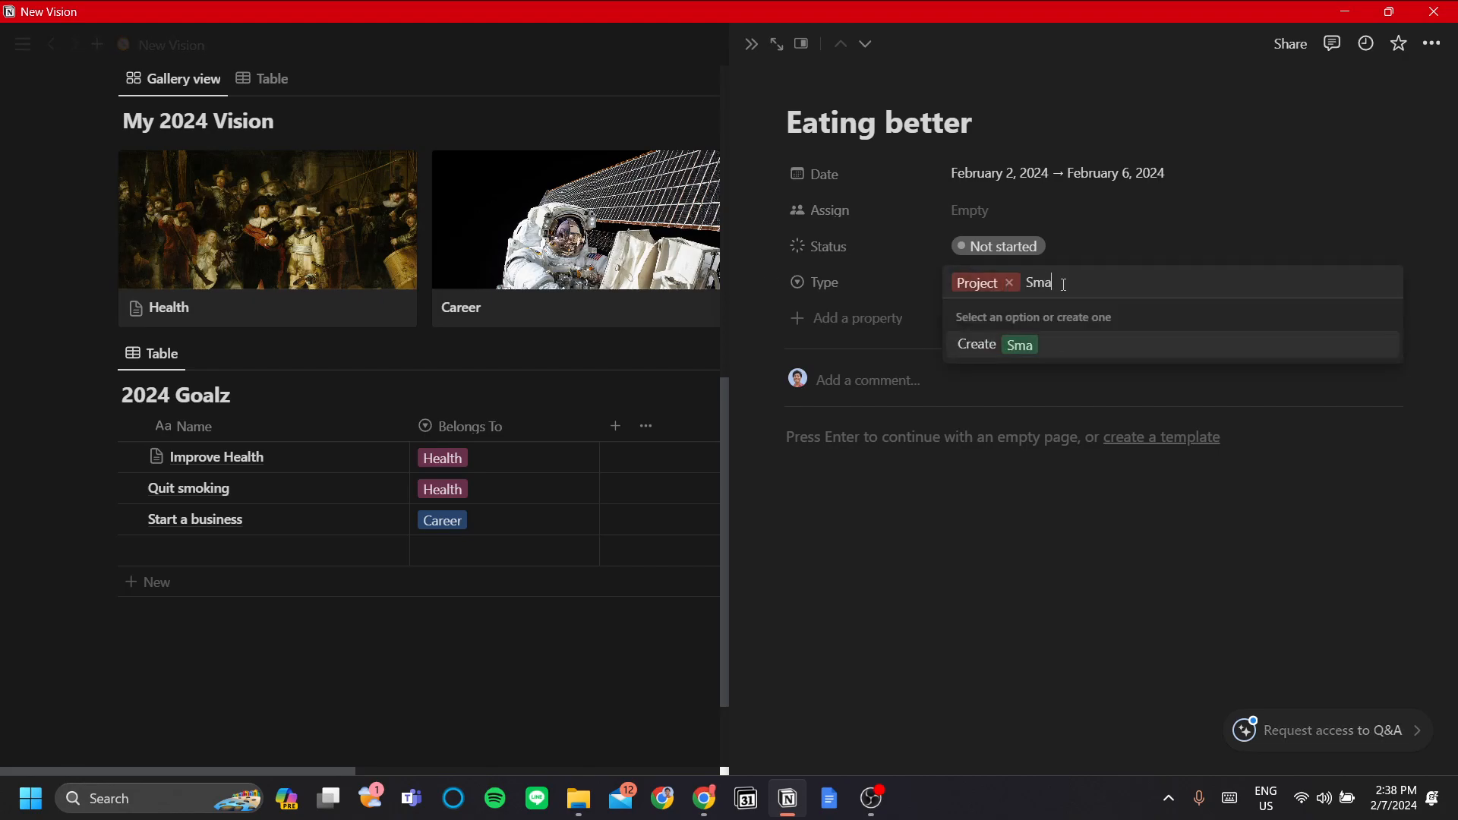
pyautogui.press('BackSpace')
pyautogui.press('BackSpace')
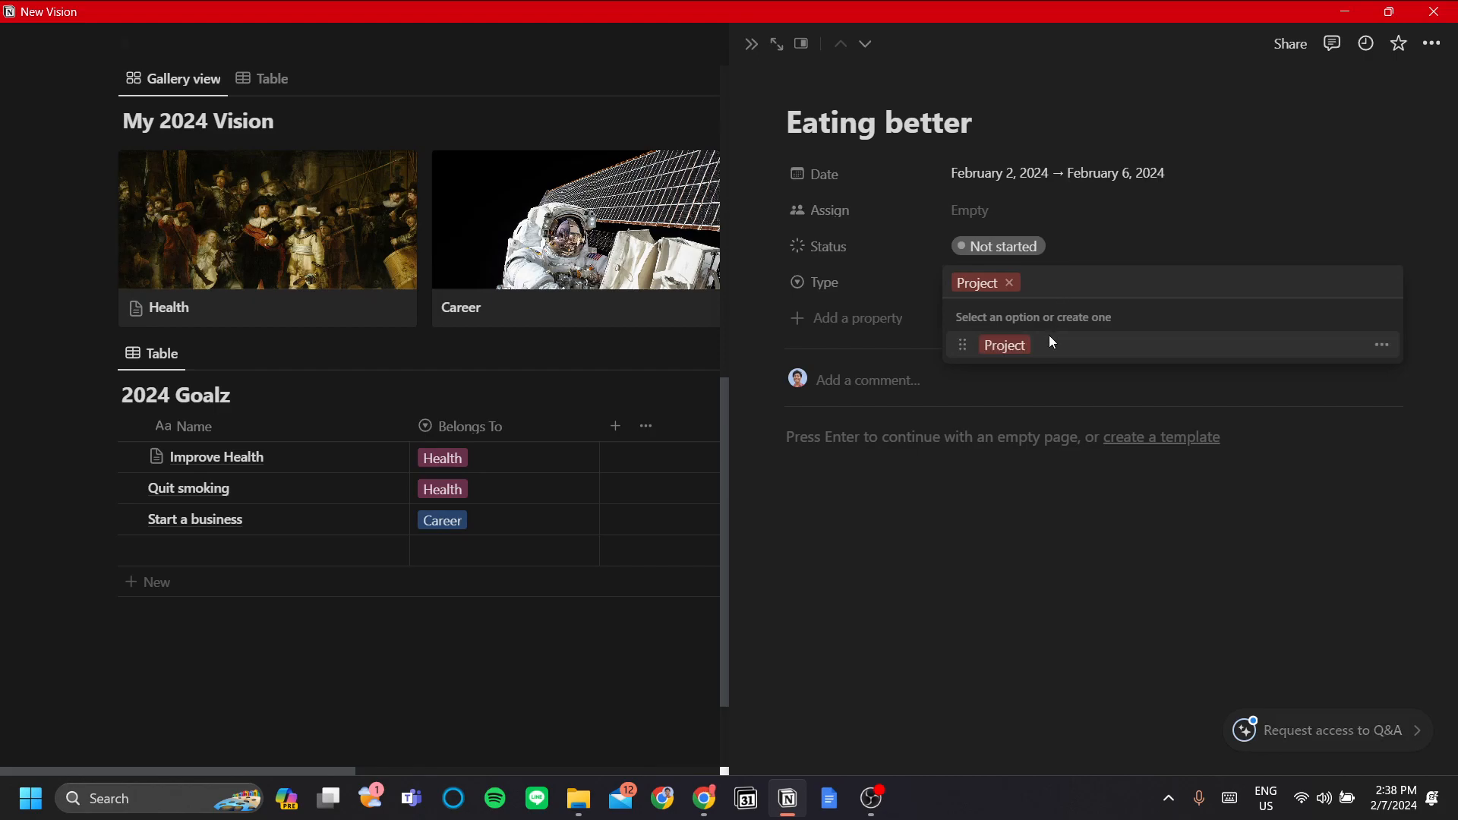
pyautogui.write('Tasks')
pyautogui.press('Return')
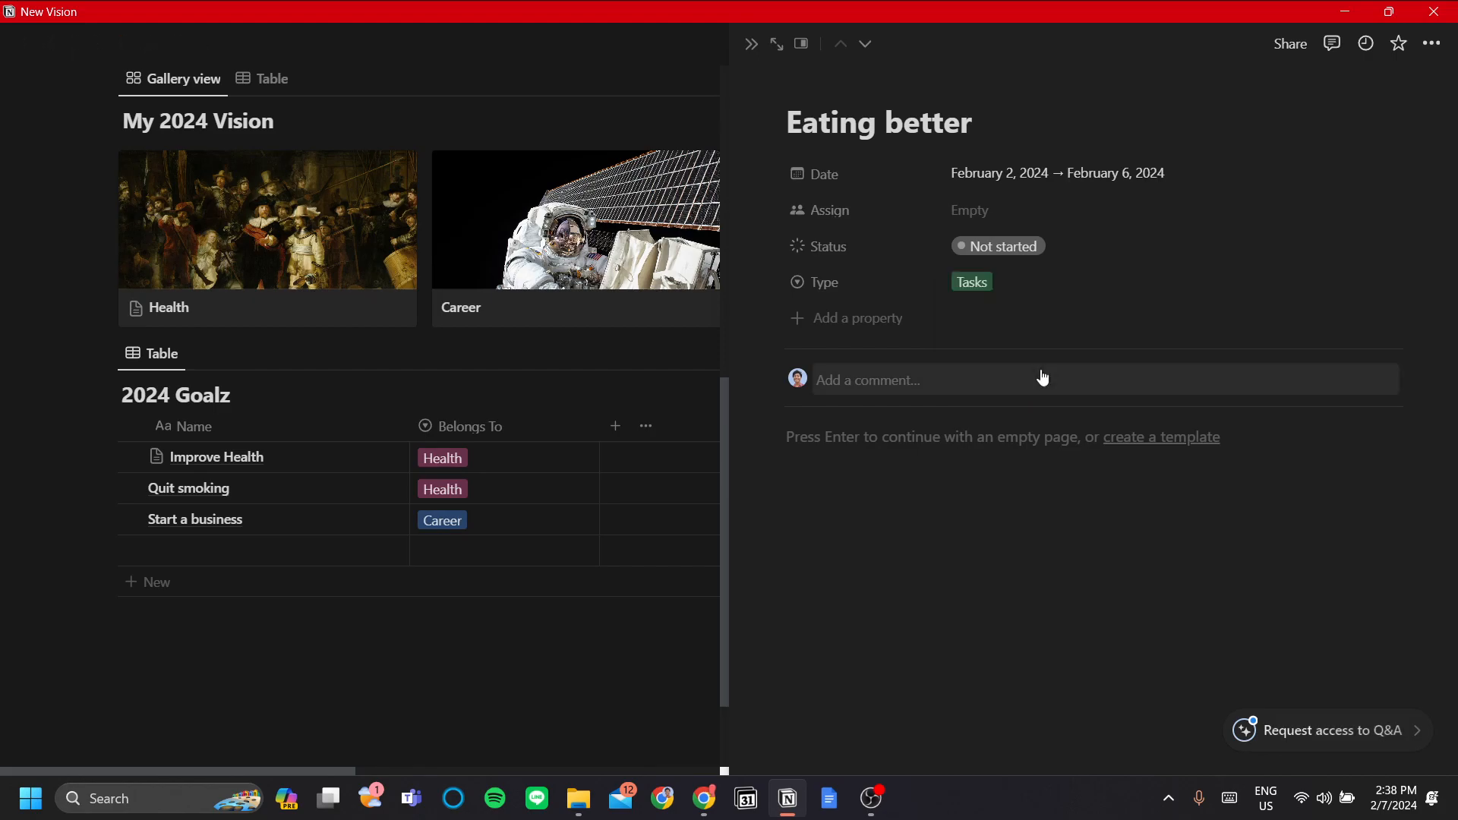
# Set the Type of the Eating better card to Project
pyautogui.click(992, 284)
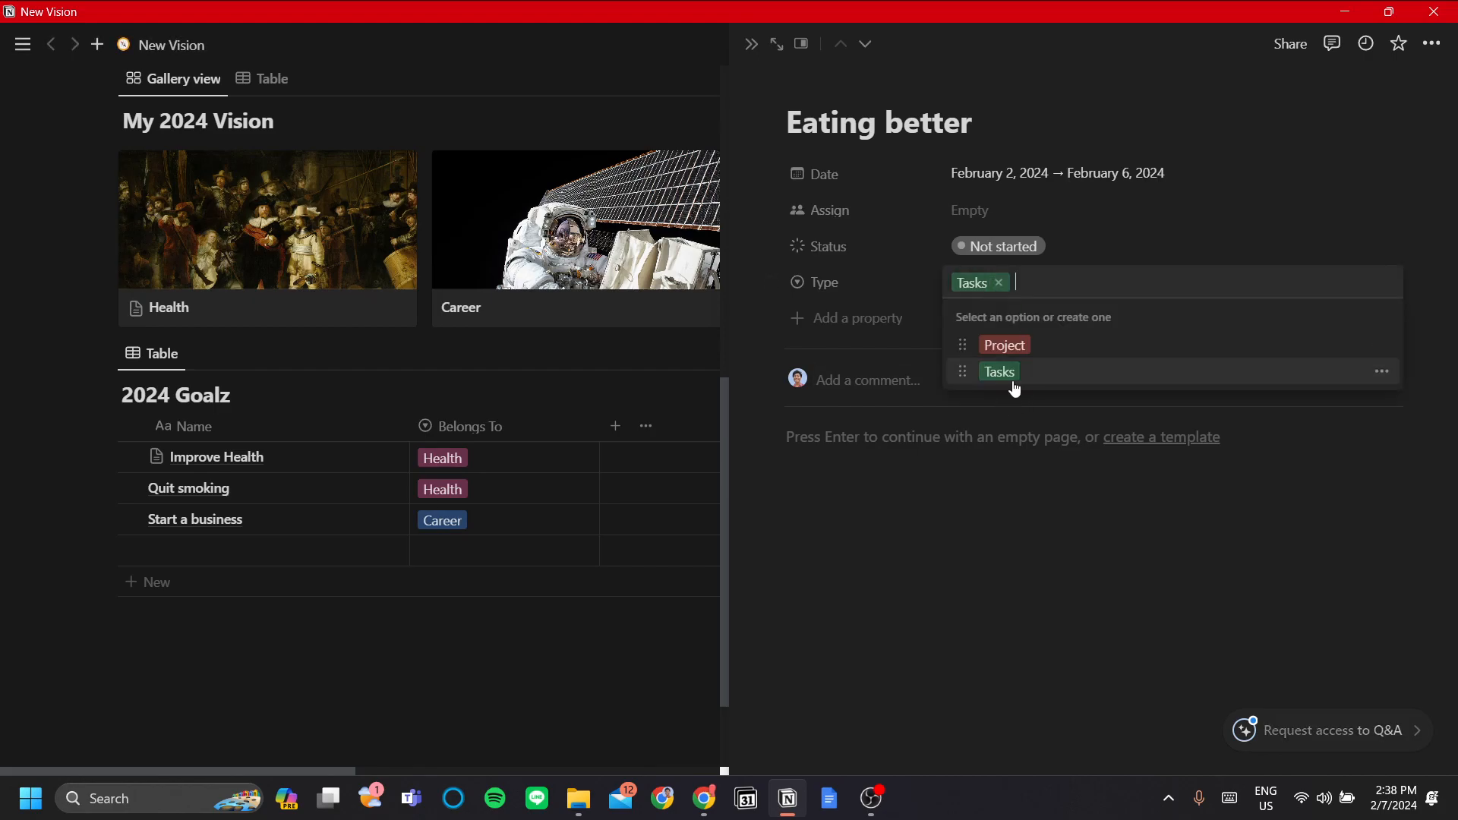
pyautogui.click(1014, 347)
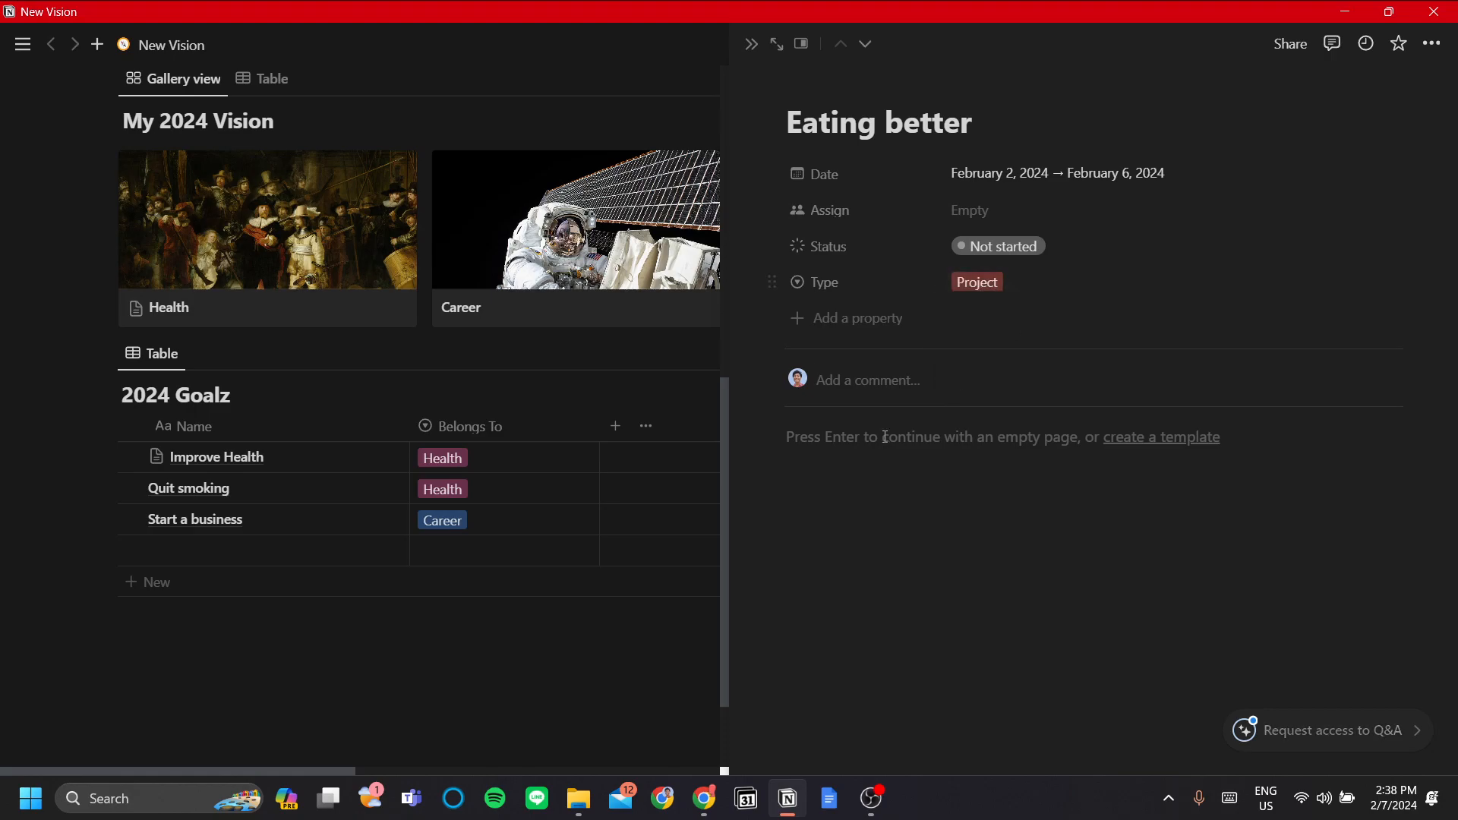
pyautogui.click(875, 468)
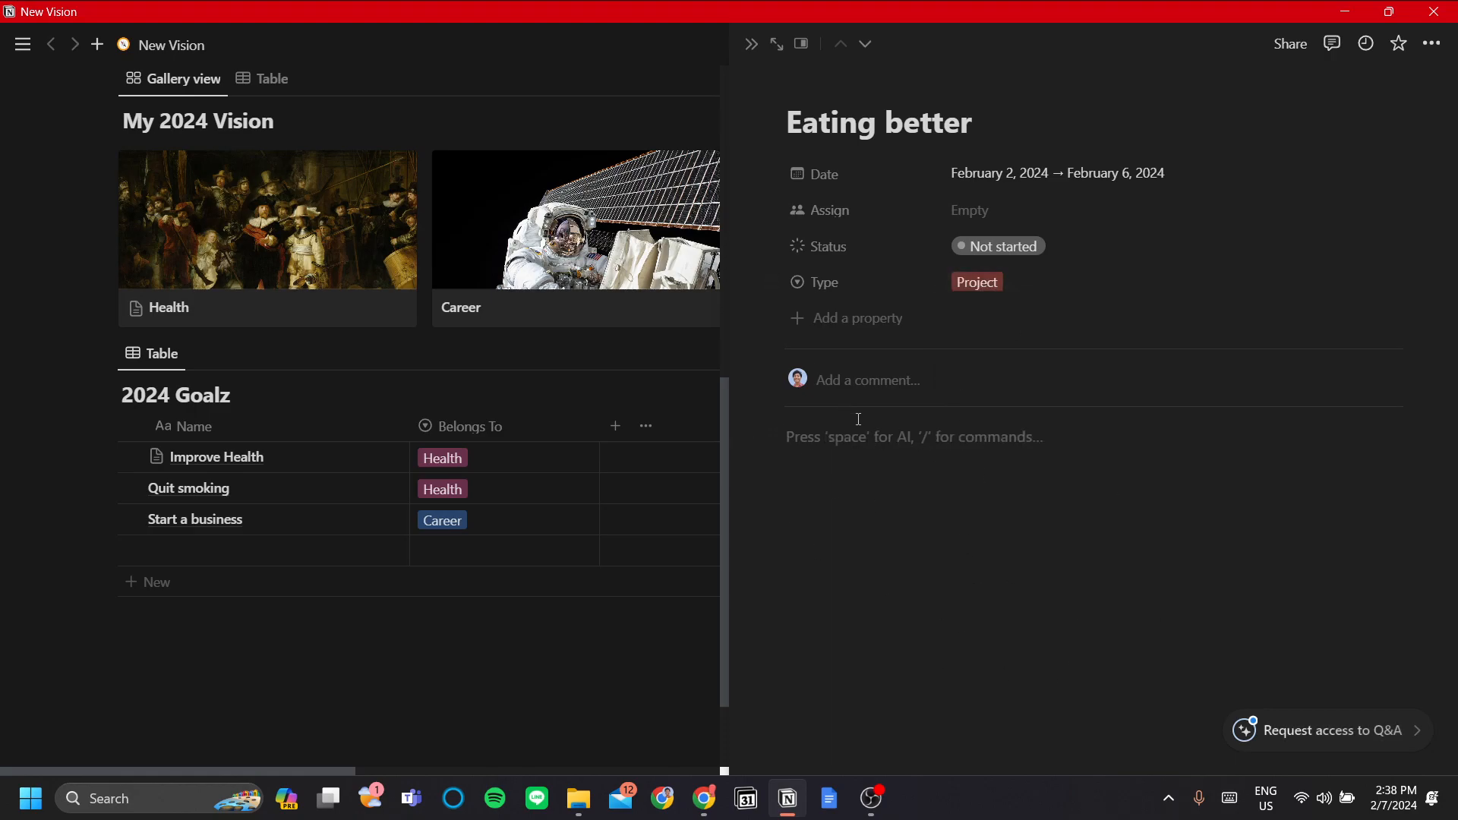
pyautogui.click(991, 282)
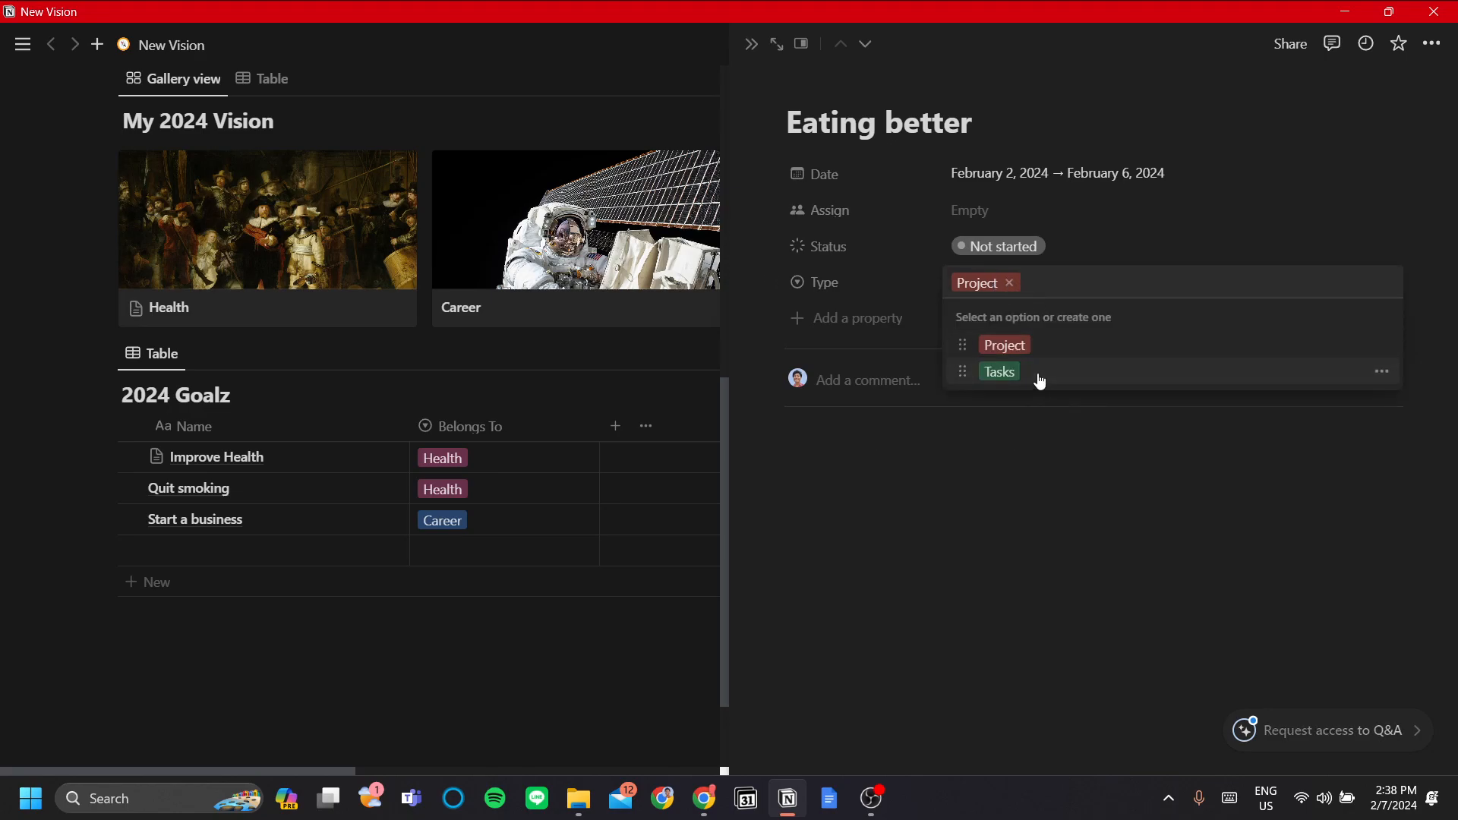
pyautogui.click(1037, 372)
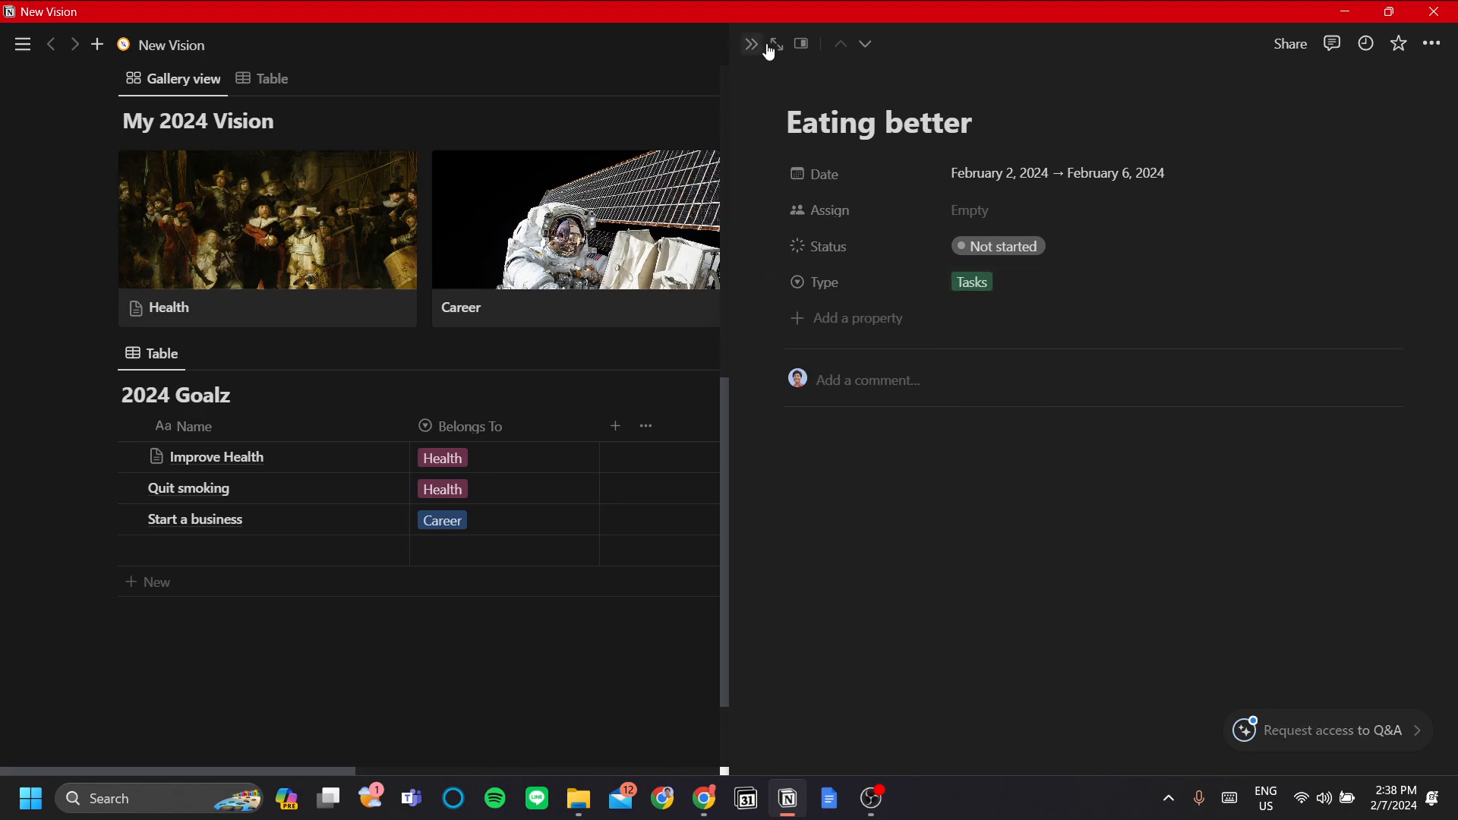
pyautogui.click(1033, 294)
pyautogui.click(1001, 348)
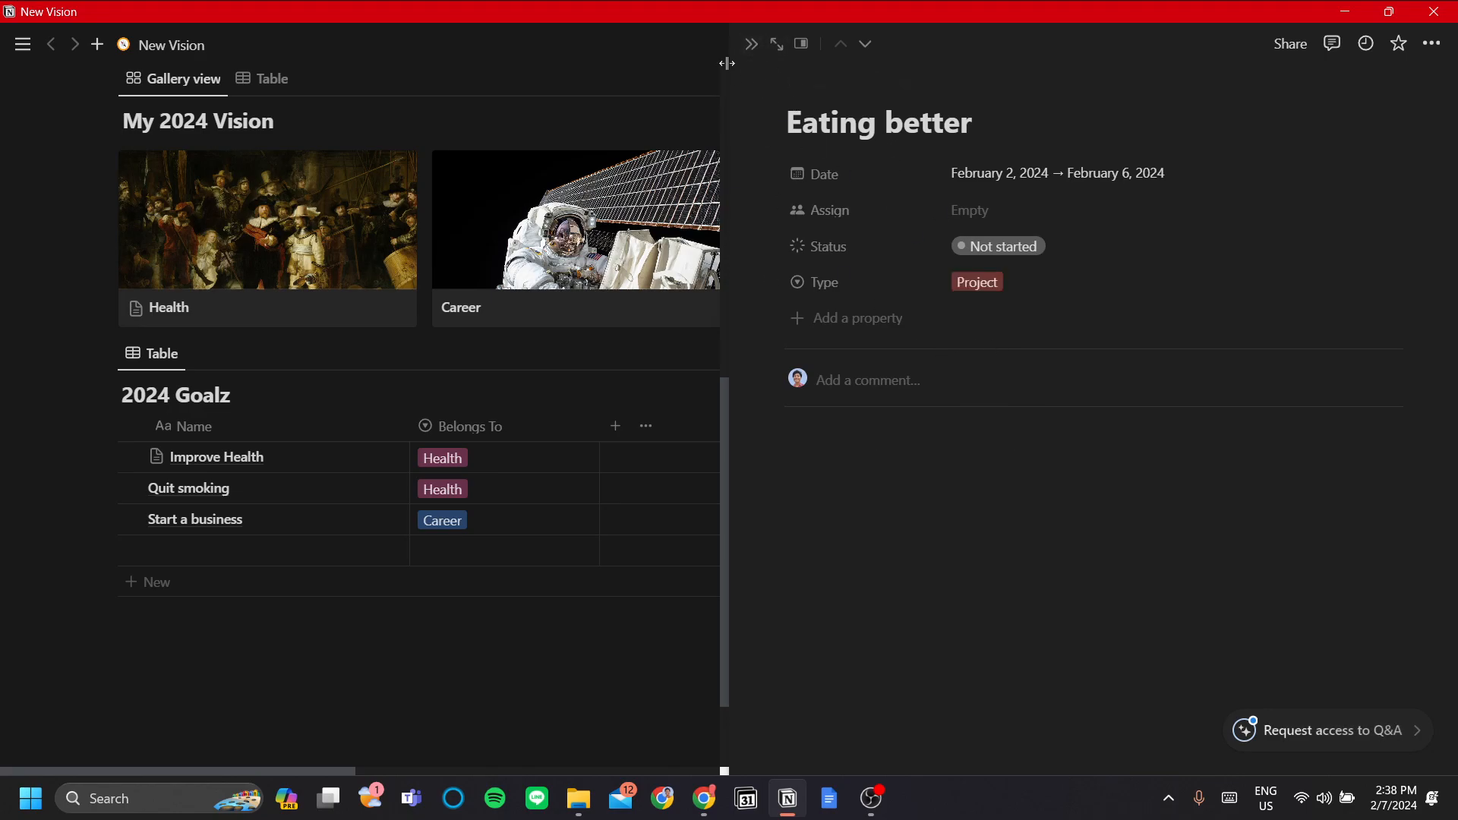
pyautogui.click(753, 47)
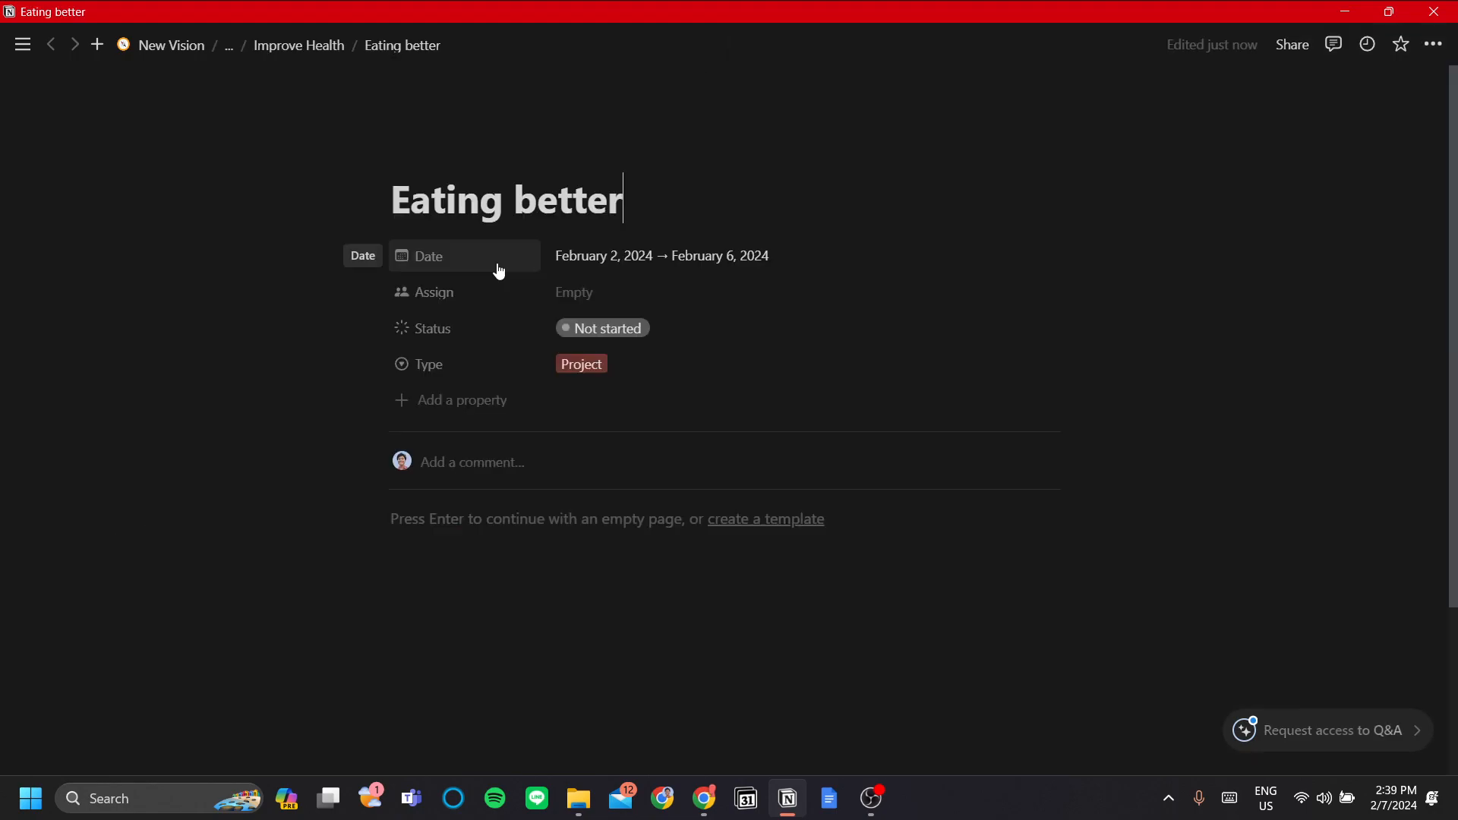
# Open the Exercise more card from the Improve Health timeline and set its Type to Project
pyautogui.click(292, 47)
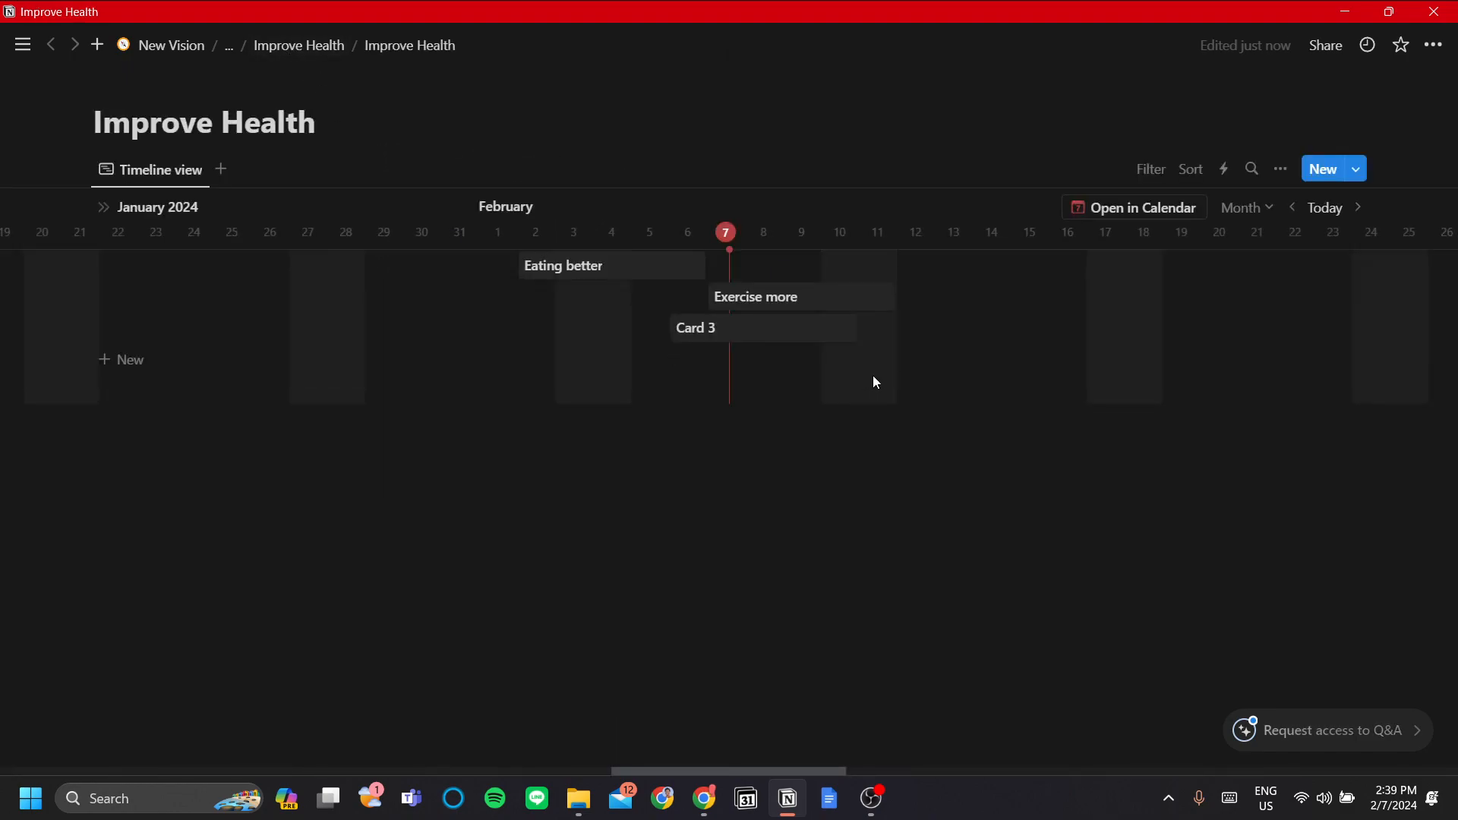
pyautogui.click(776, 304)
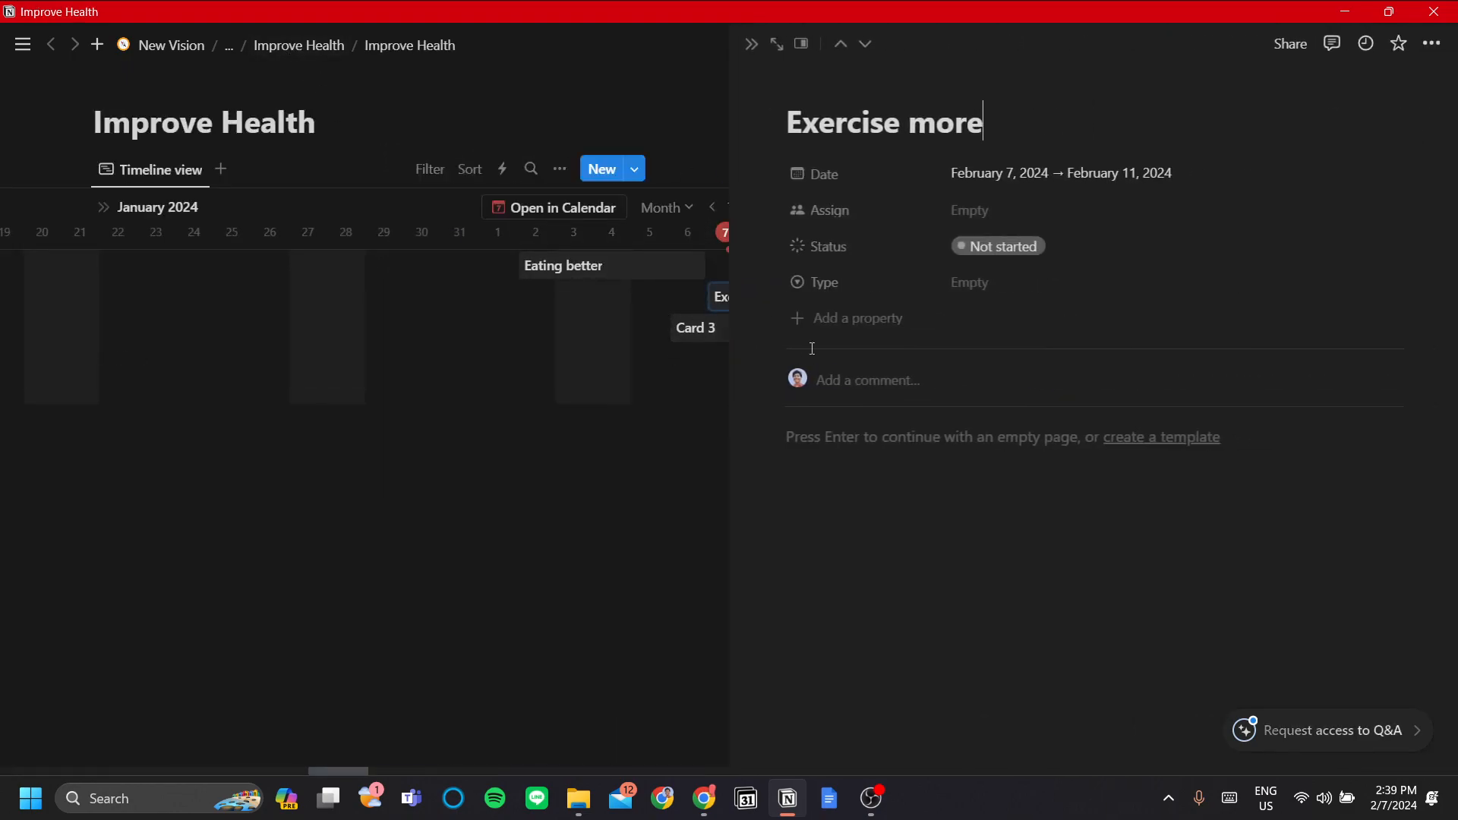
pyautogui.click(1002, 247)
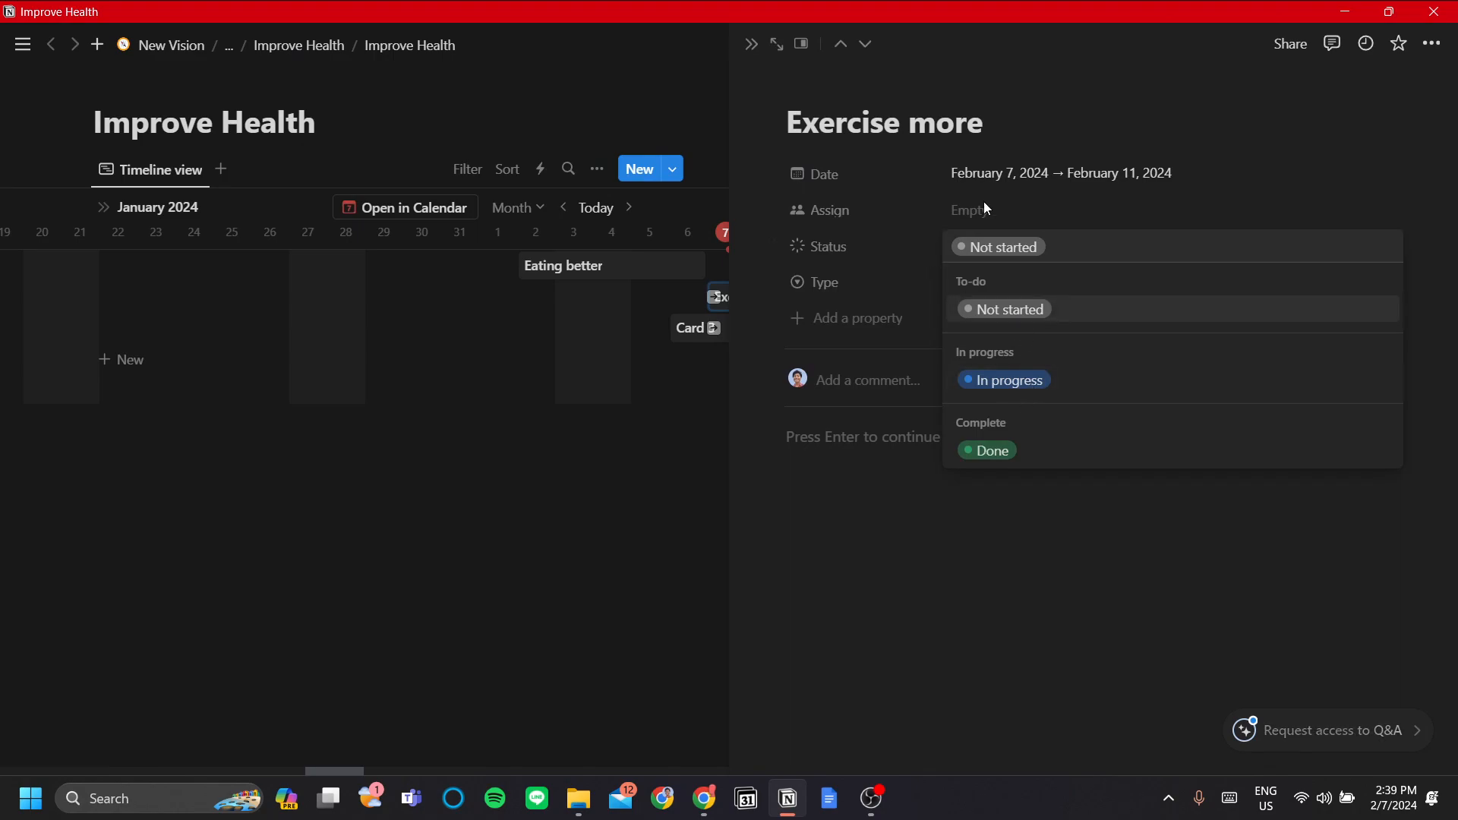
pyautogui.click(1109, 225)
pyautogui.click(999, 283)
pyautogui.click(1024, 349)
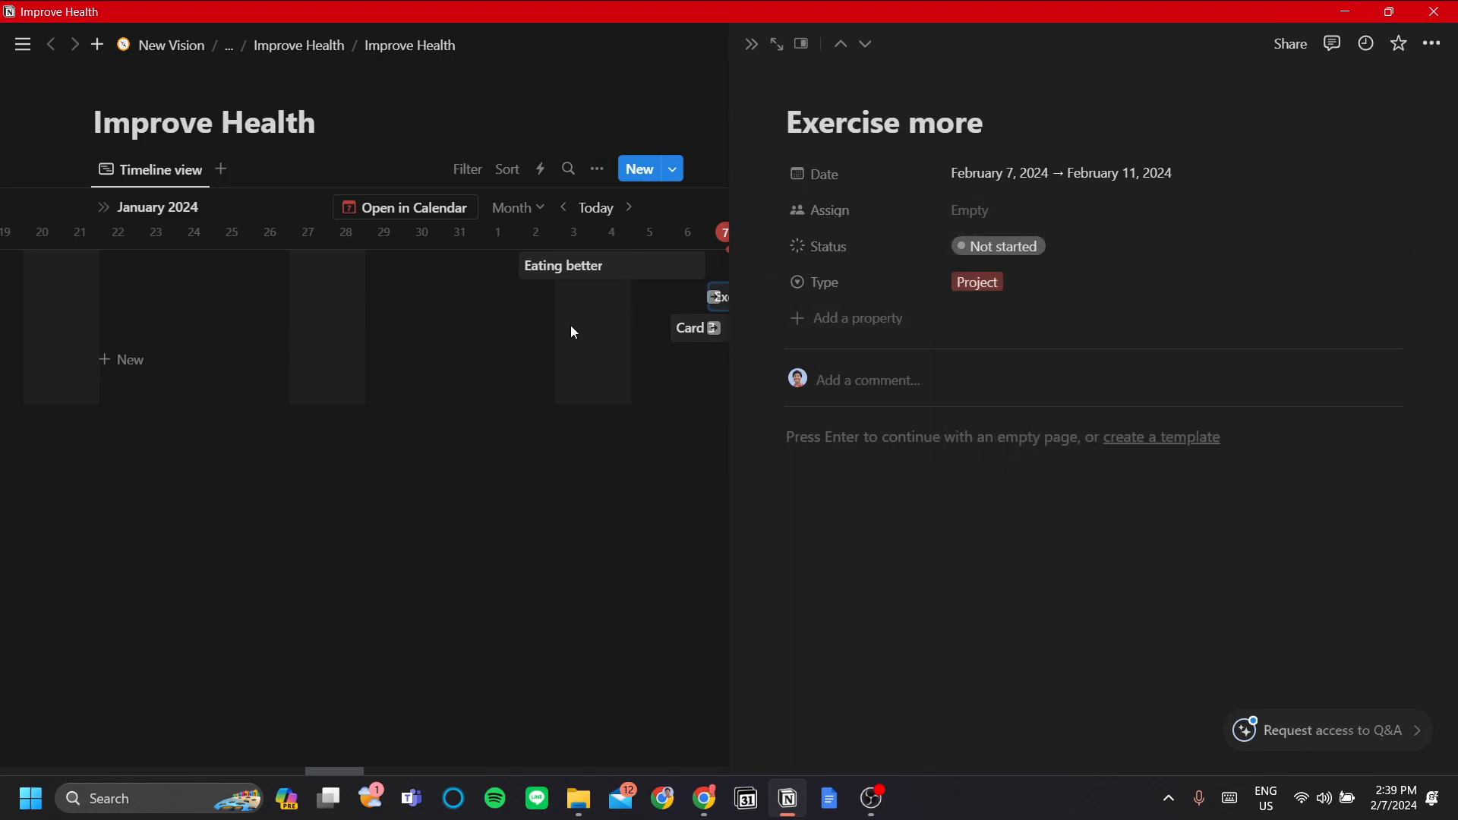
pyautogui.click(571, 318)
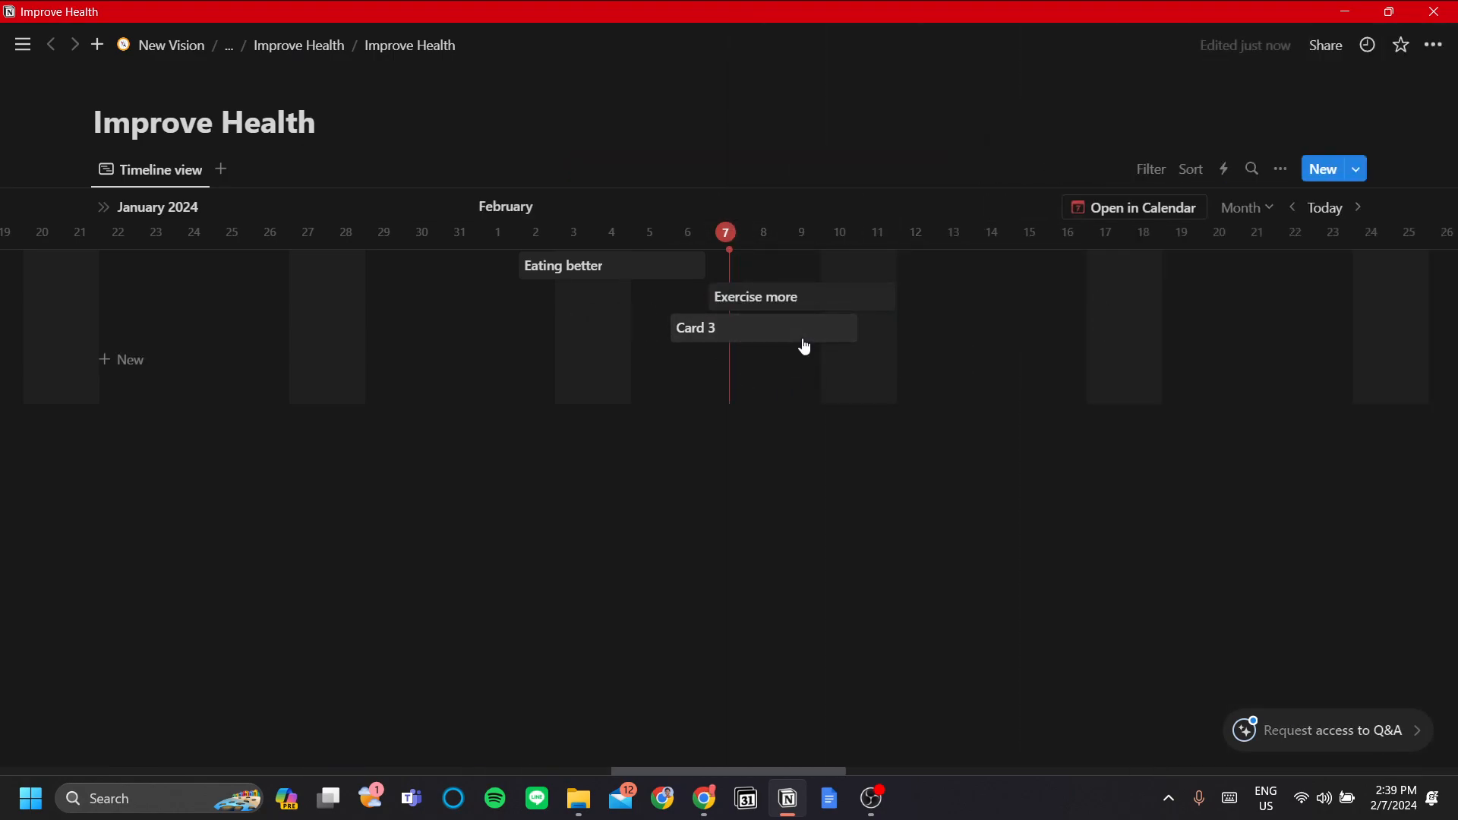
# Delete Card 3 from the Improve Health timeline and show the Type property on the timeline cards
pyautogui.rightClick(804, 345)
pyautogui.click(878, 367)
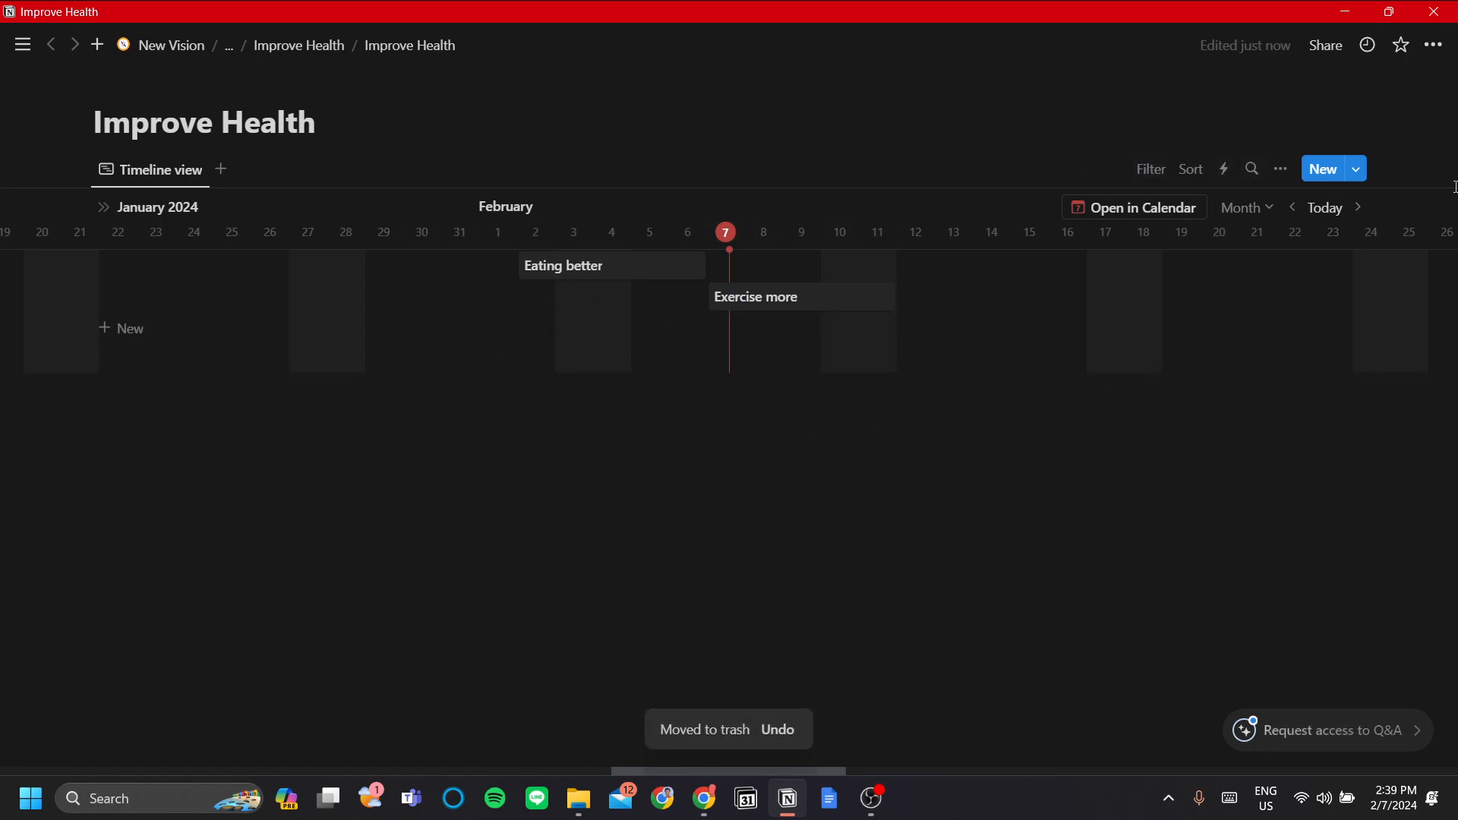
pyautogui.click(1282, 176)
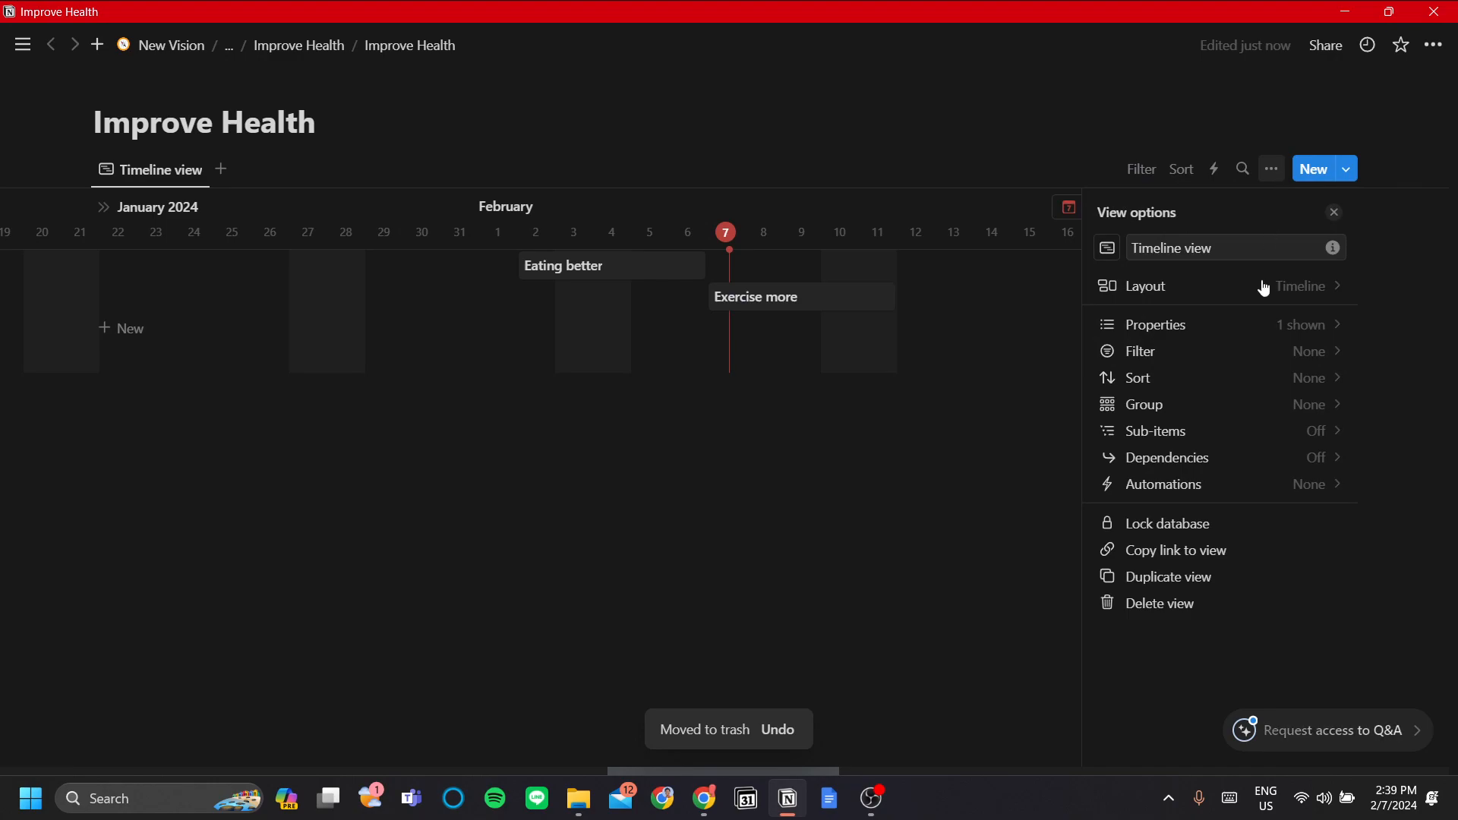
pyautogui.click(1286, 328)
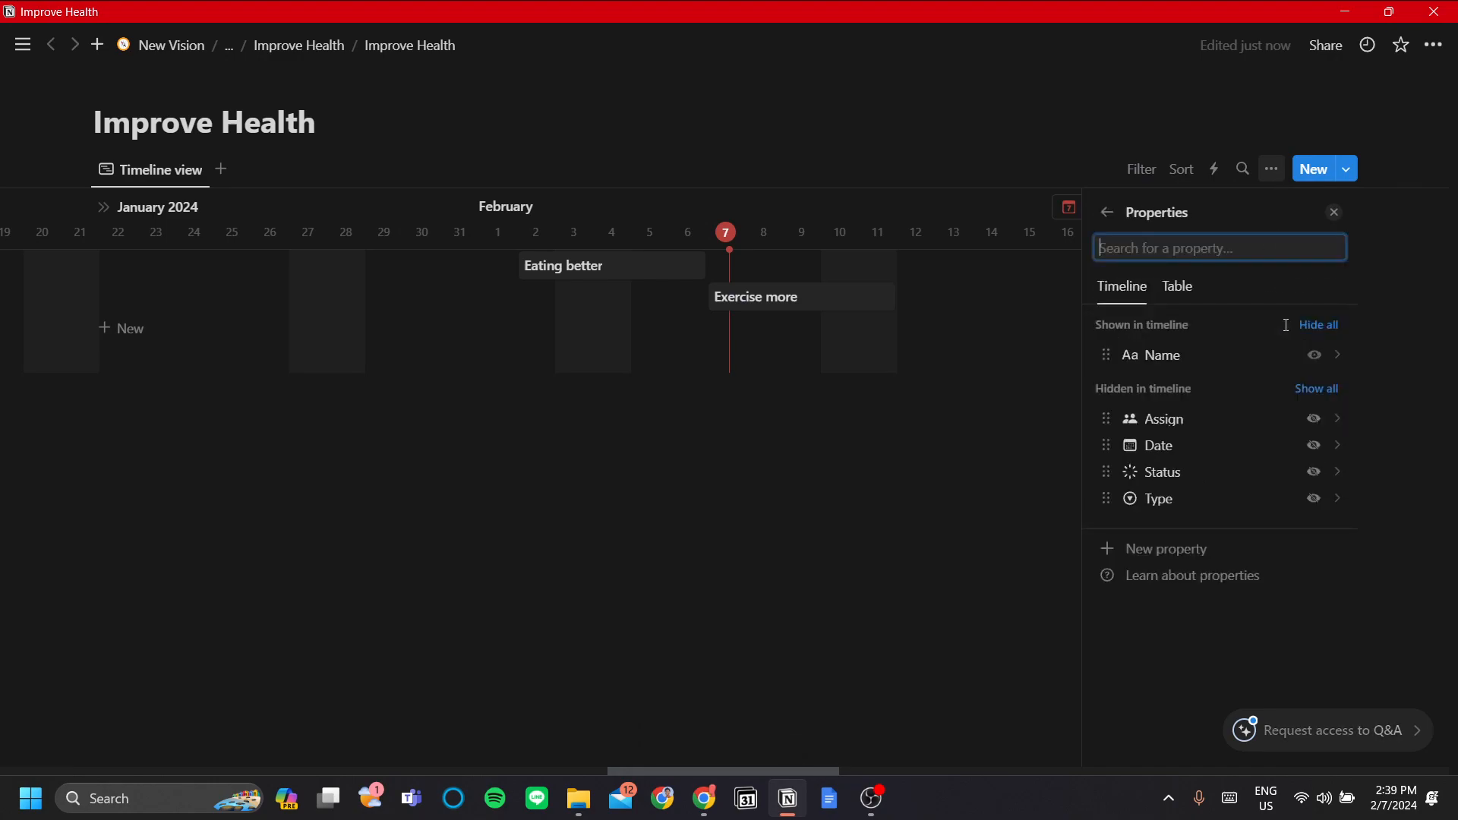
pyautogui.click(1313, 499)
pyautogui.click(884, 469)
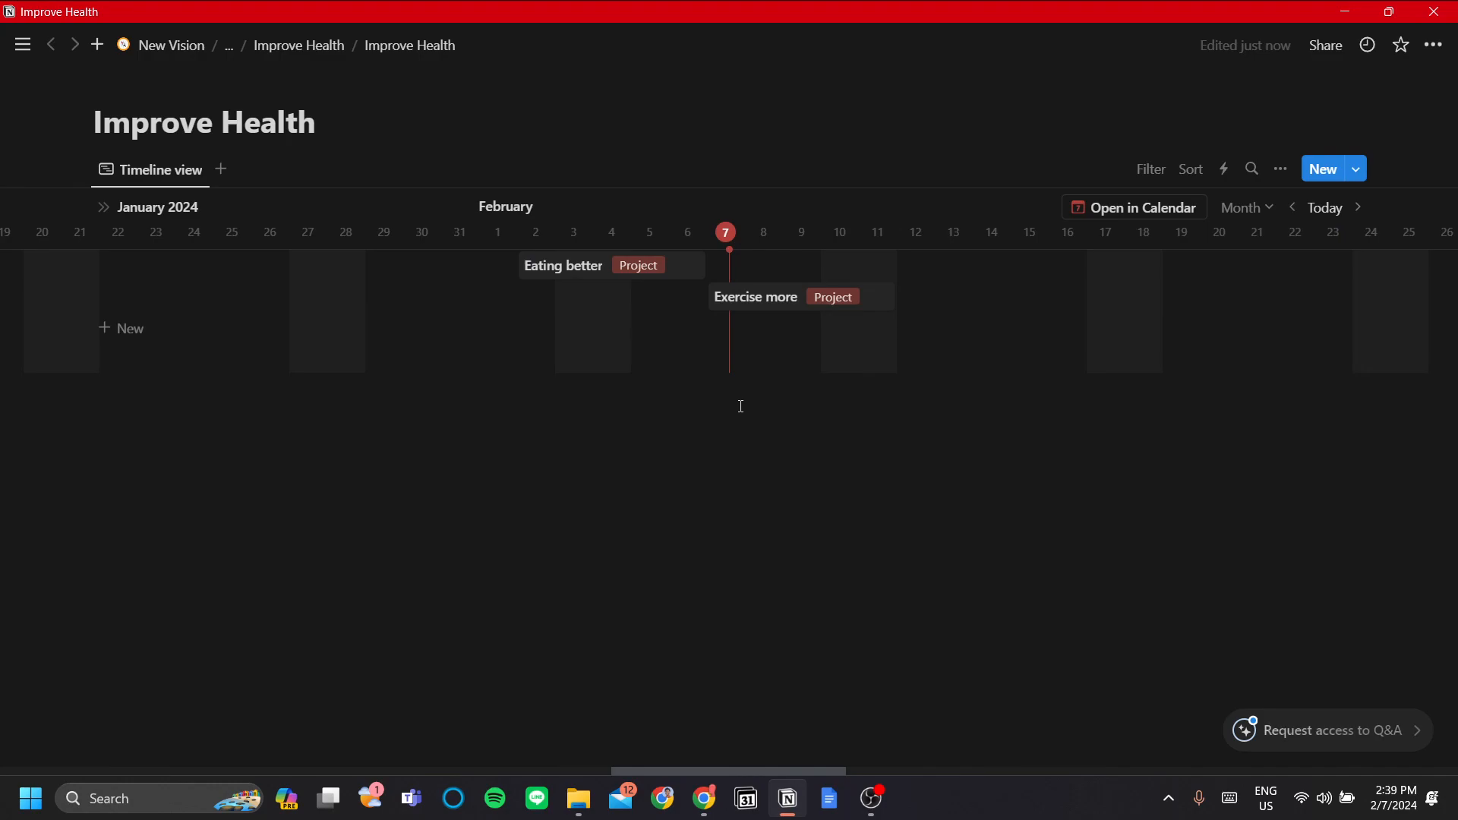
# Return to the Improve Health goal page and add a timeline card named Learn 7 new healthy recipes for February 8 to 12, 2024
pyautogui.click(331, 45)
pyautogui.scroll(-4, 757, 434)
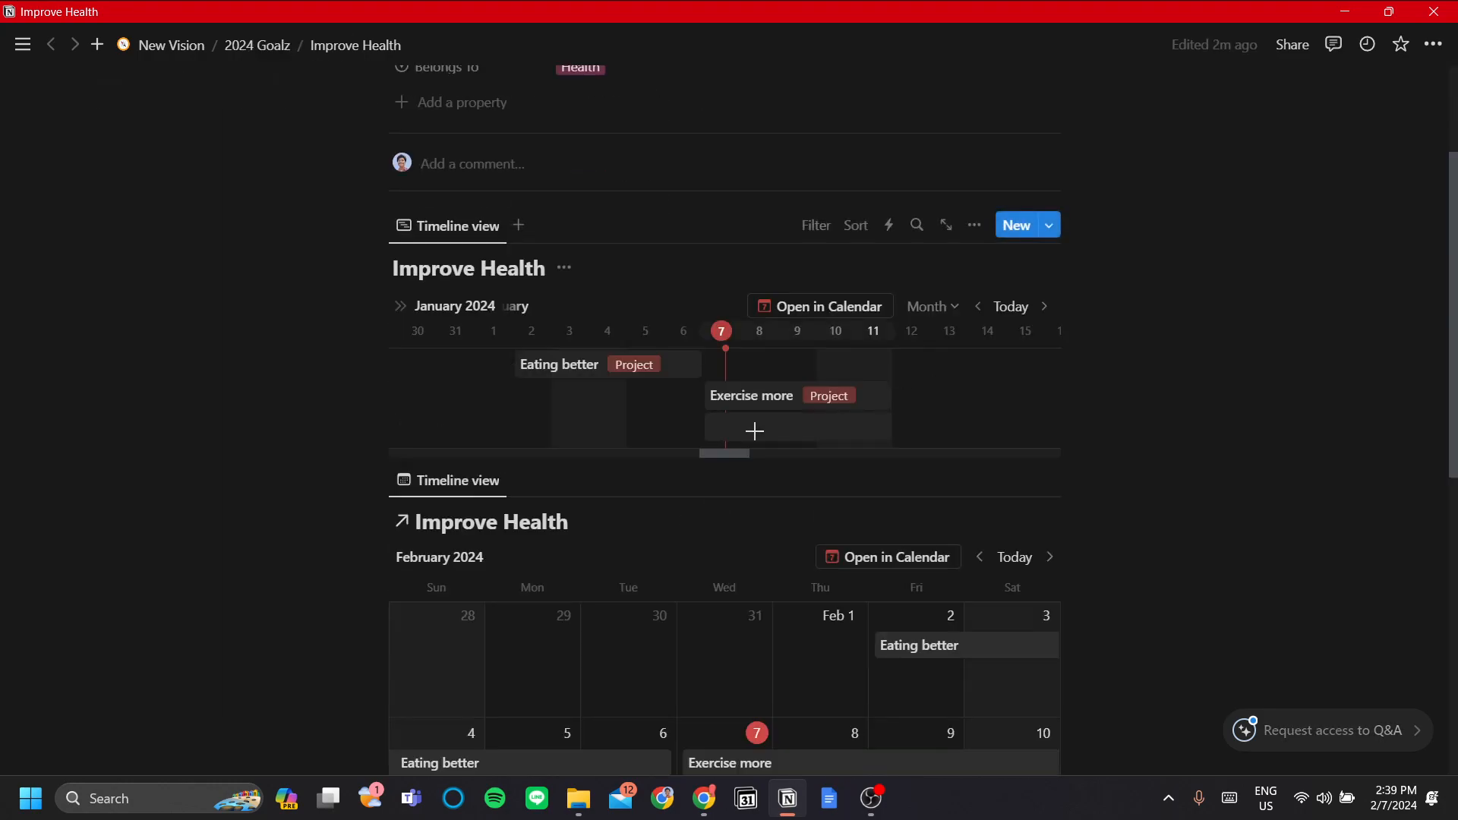
pyautogui.scroll(-1, 749, 432)
pyautogui.scroll(2, 749, 432)
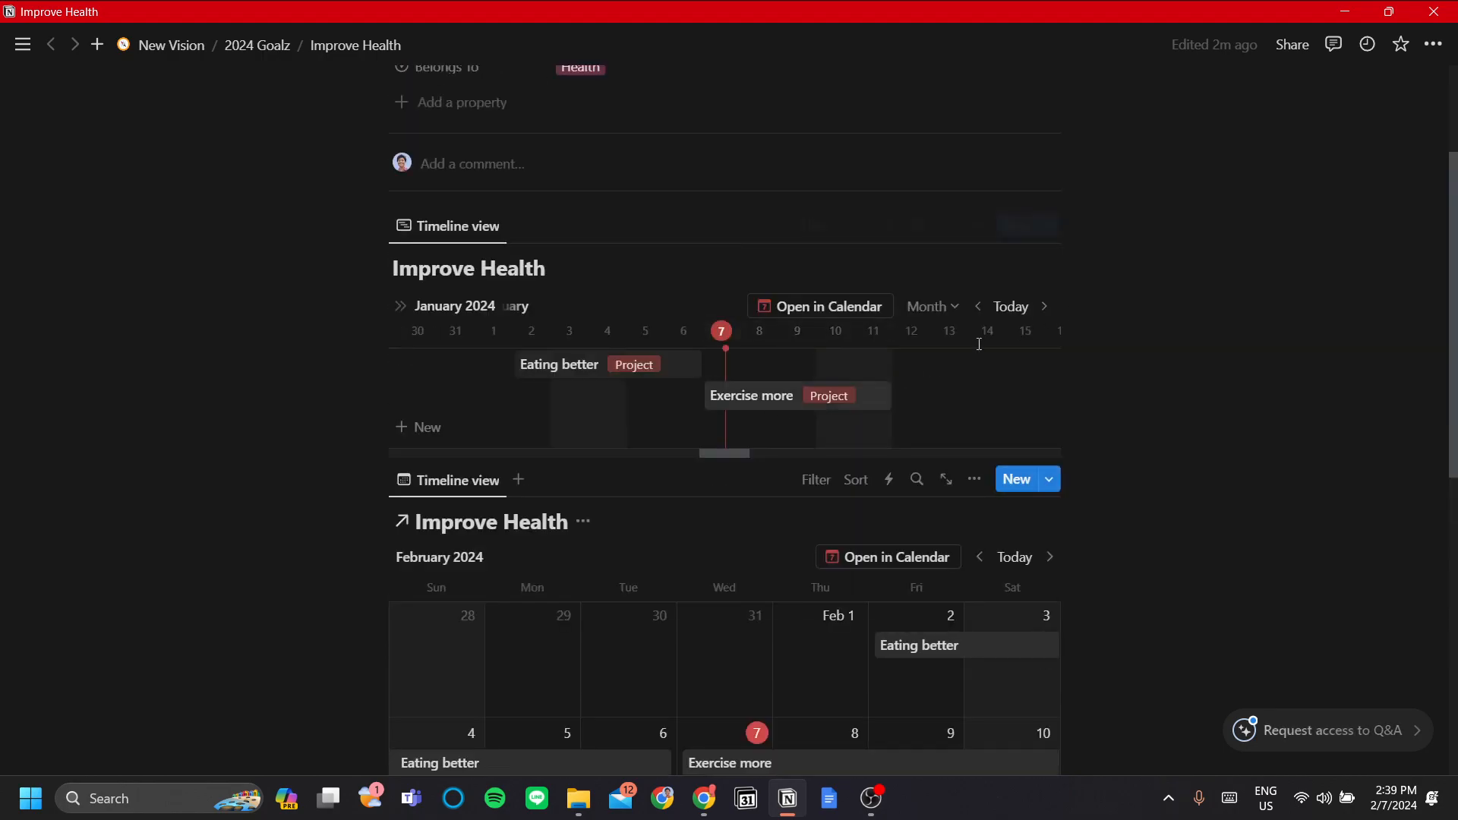
pyautogui.scroll(-2, 790, 426)
pyautogui.scroll(2, 830, 435)
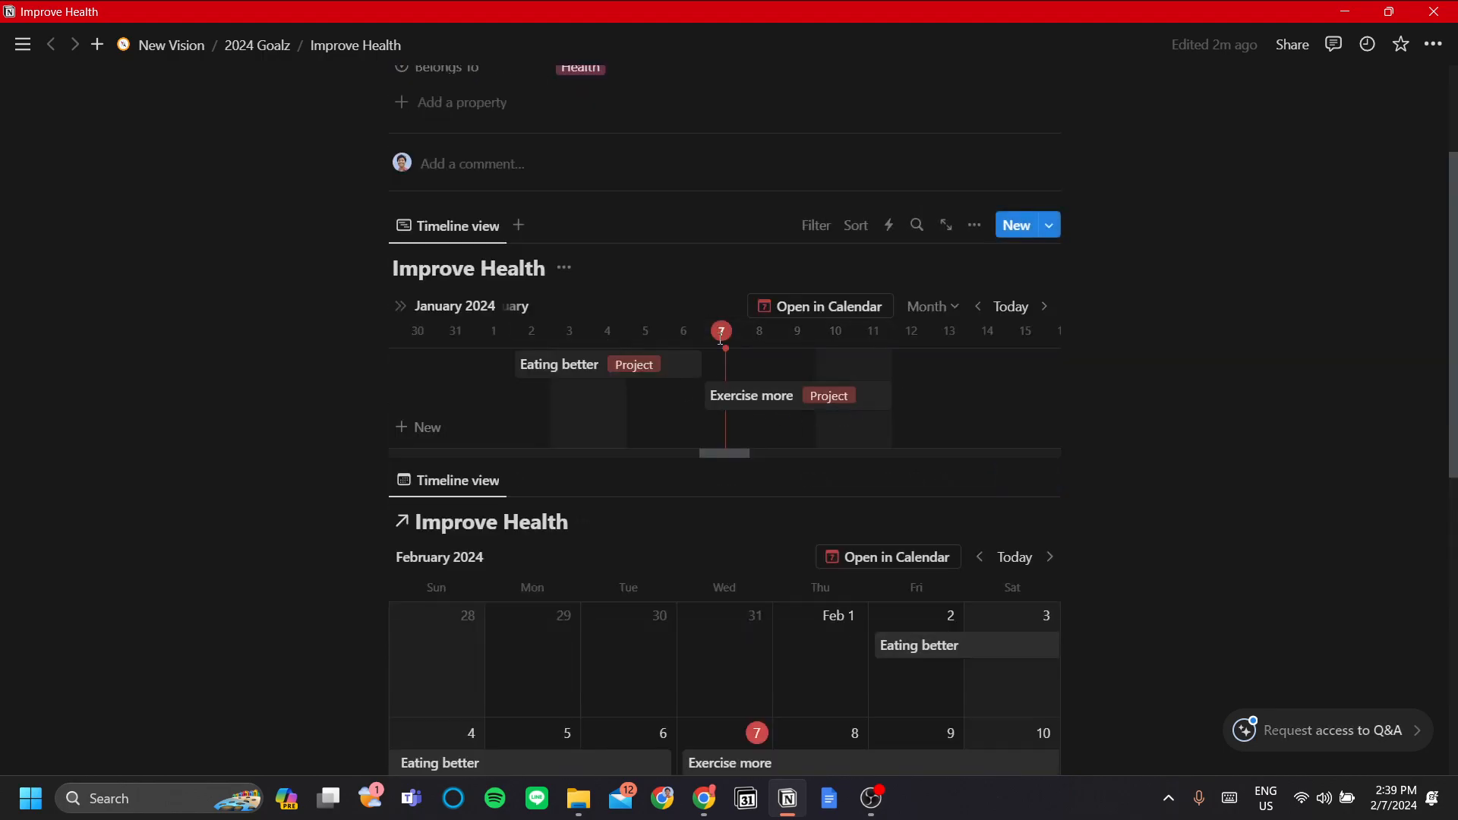
pyautogui.click(752, 430)
pyautogui.write('Learn 7 new healthy recipes')
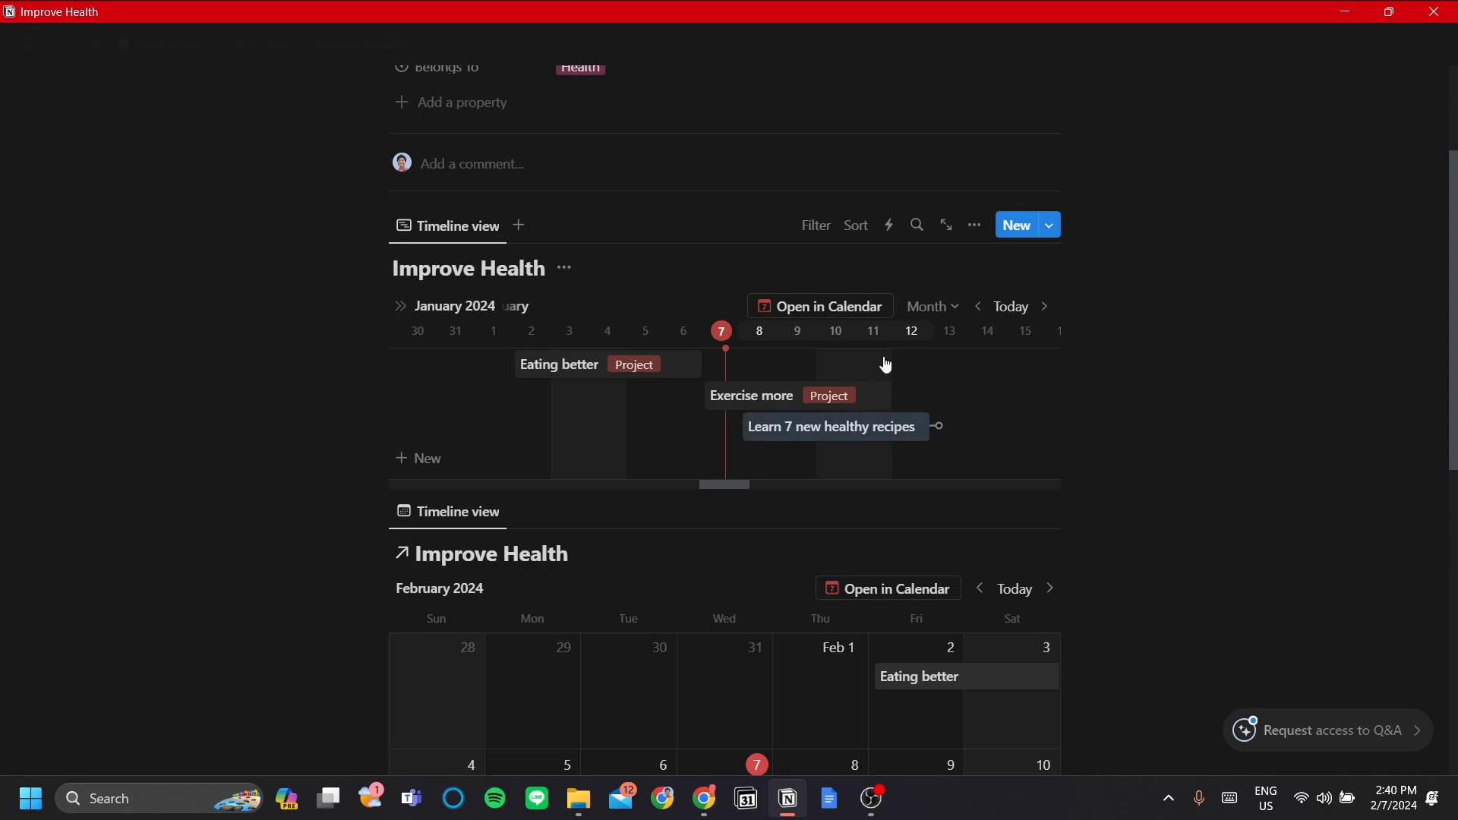
# Set the Type of the Learn 7 new healthy recipes card to Tasks and move it directly below Eating better in the timeline
pyautogui.click(836, 431)
pyautogui.click(1041, 248)
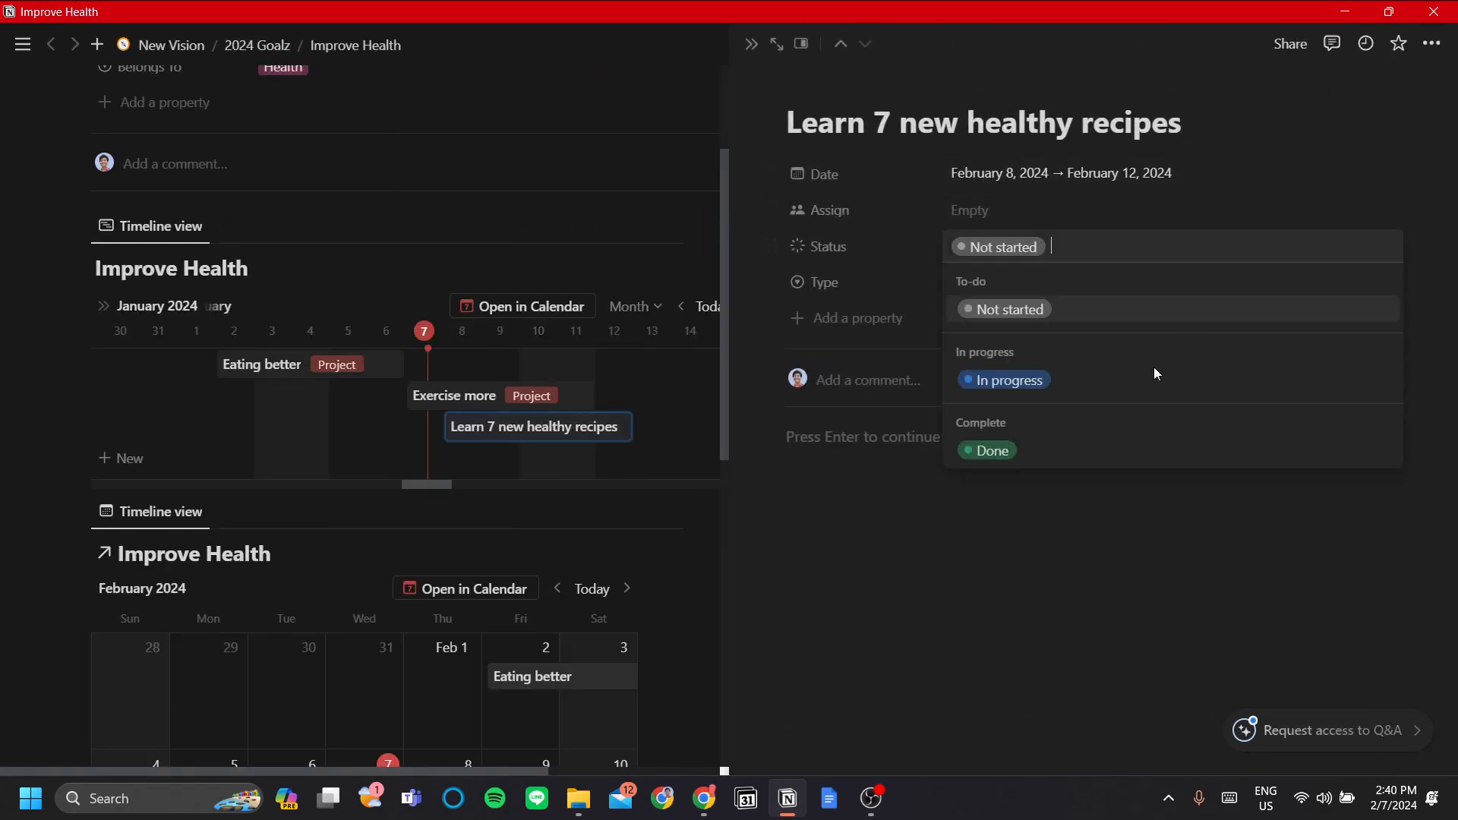
pyautogui.click(849, 372)
pyautogui.click(969, 283)
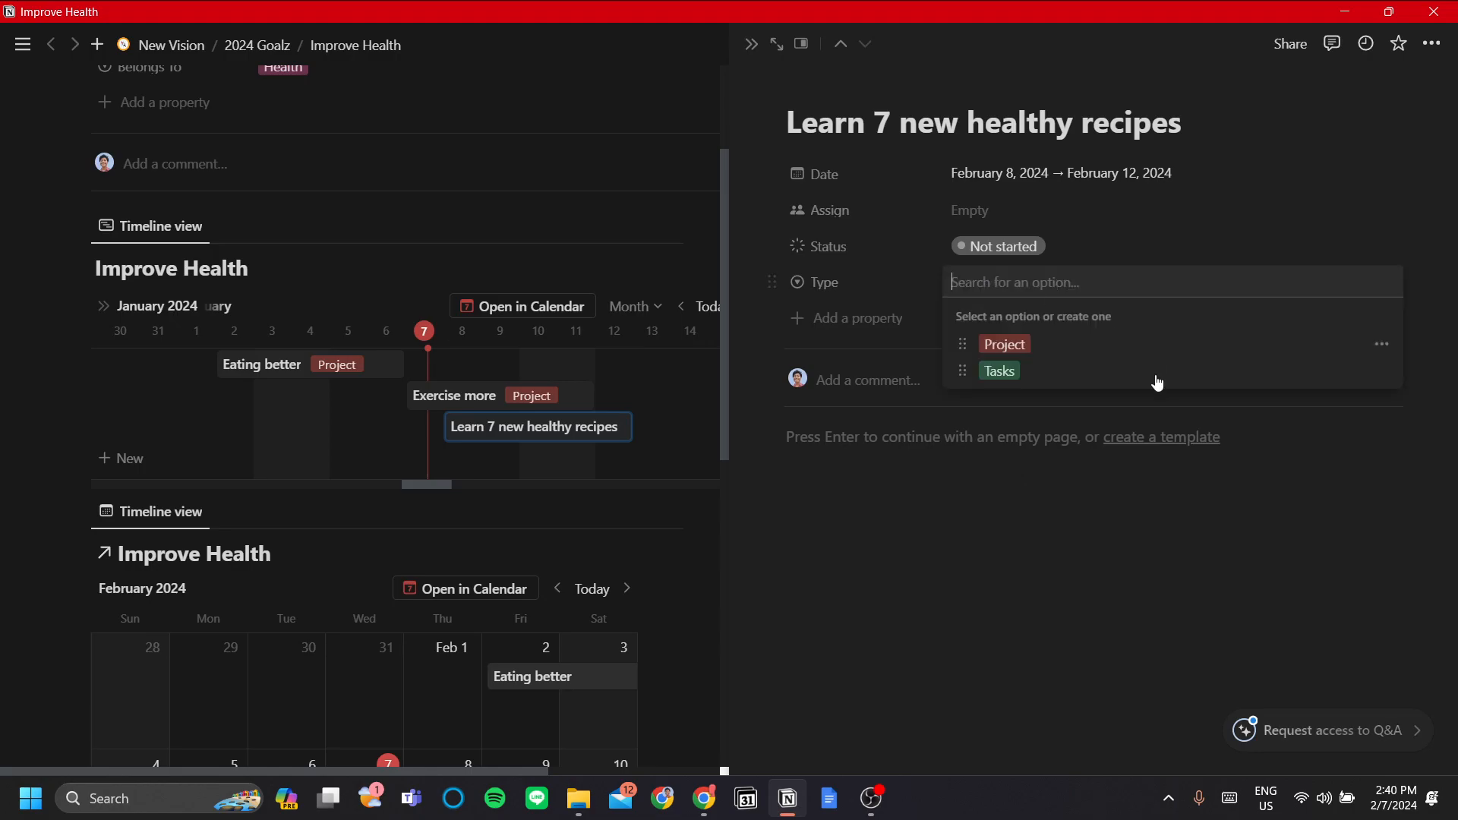
pyautogui.click(1063, 370)
pyautogui.click(566, 511)
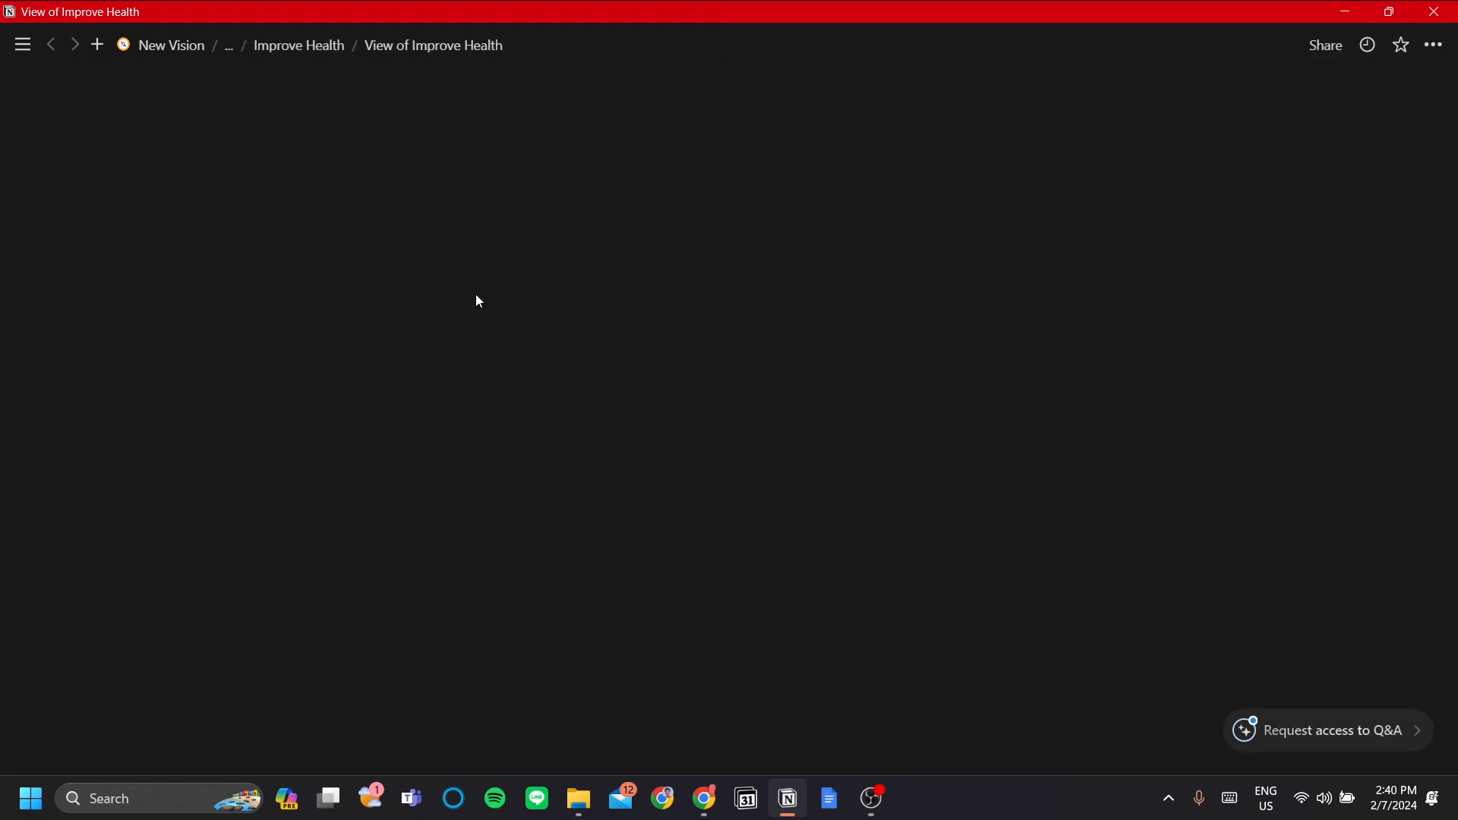
pyautogui.click(313, 47)
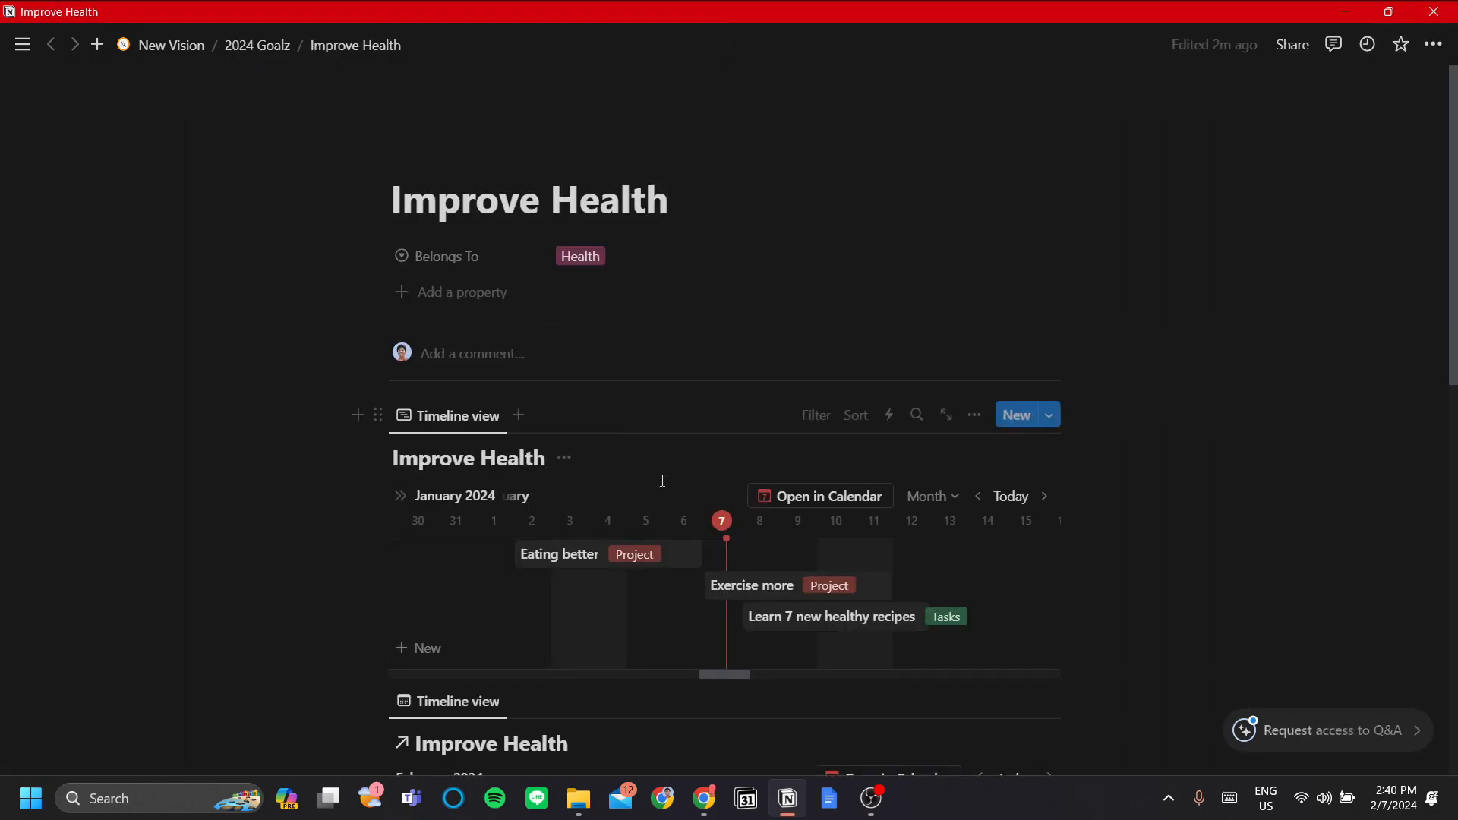
pyautogui.moveTo(814, 517)
pyautogui.mouseDown()
pyautogui.moveTo(778, 461)
pyautogui.moveTo(814, 459)
pyautogui.moveTo(819, 472)
pyautogui.mouseUp()
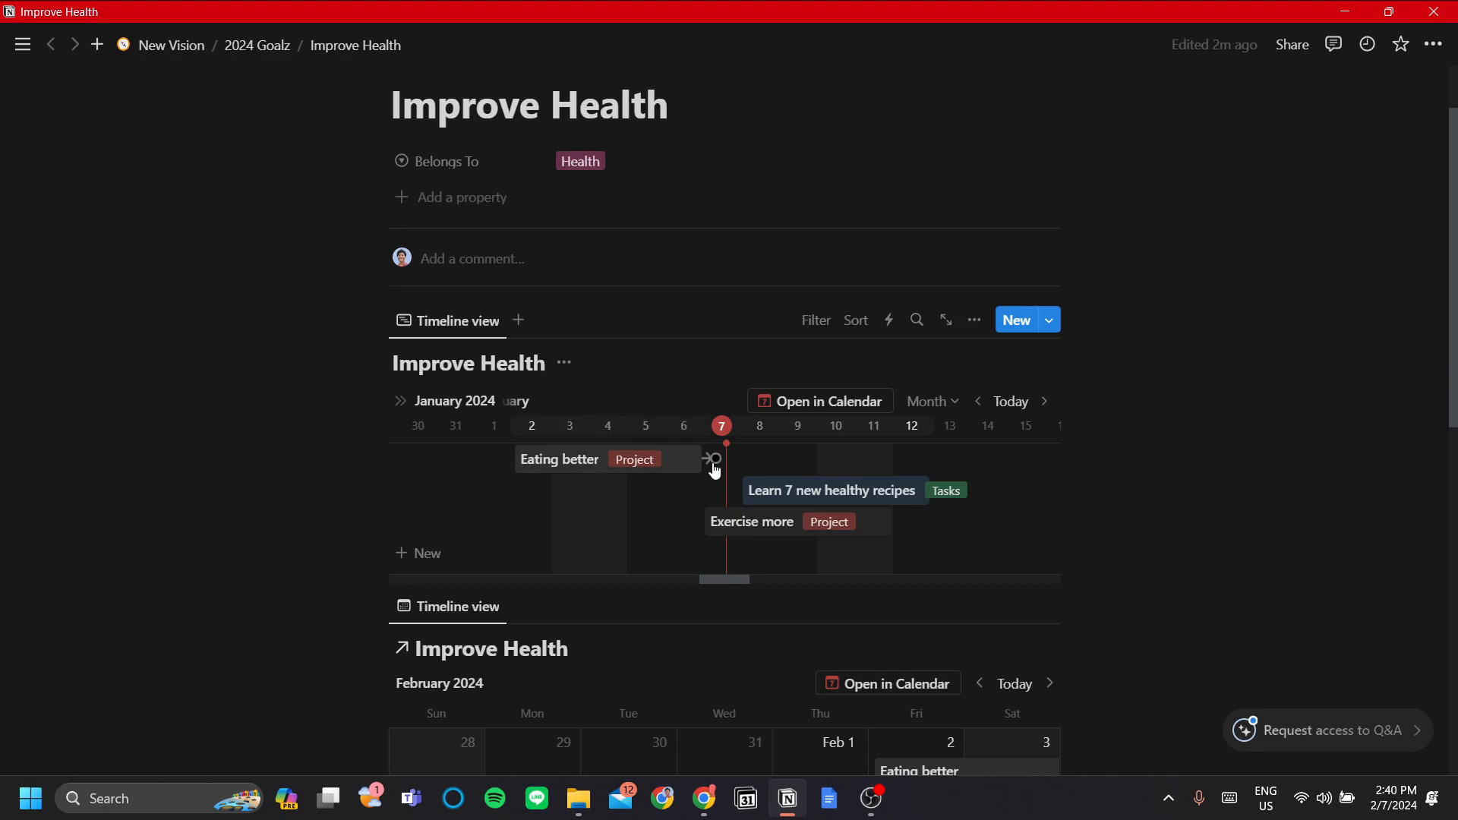
pyautogui.moveTo(714, 460); pyautogui.dragTo(737, 490)
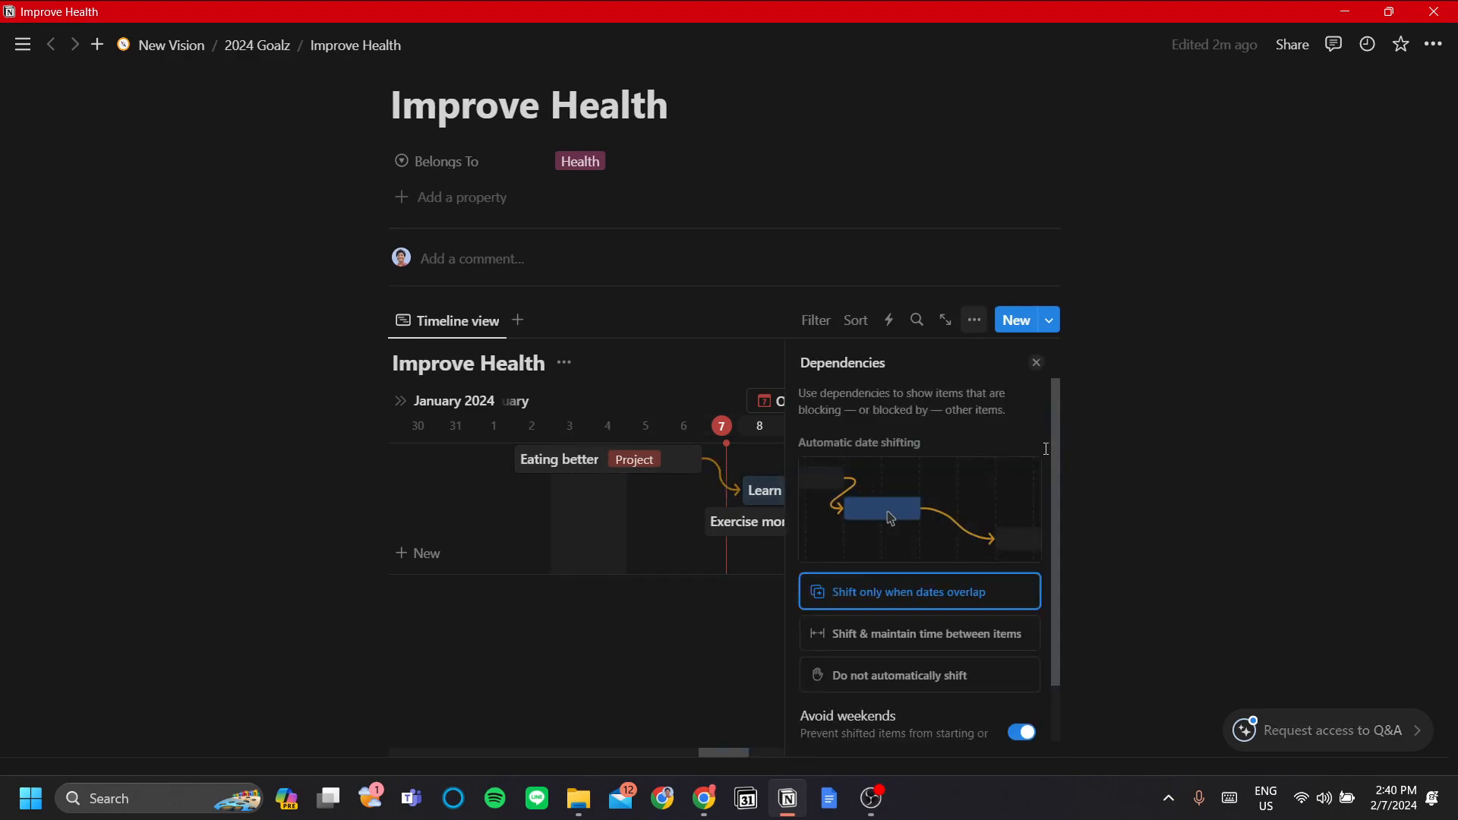
pyautogui.click(1086, 468)
pyautogui.scroll(-2, 924, 511)
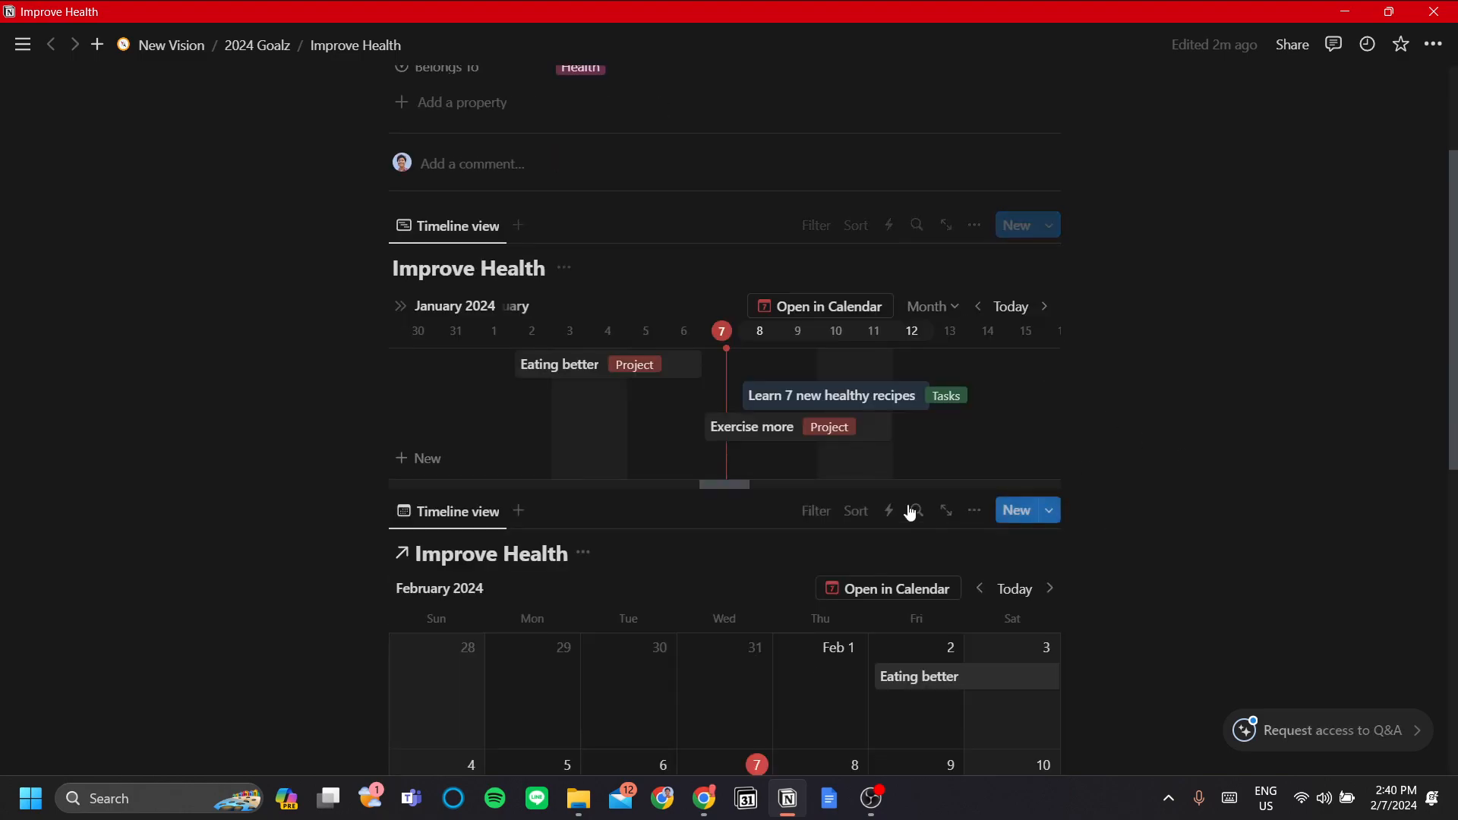
# Link Eating better to Learn 7 new healthy recipes in the timeline and turn on dependencies with Shift only when dates overlap
pyautogui.moveTo(697, 364); pyautogui.dragTo(740, 396)
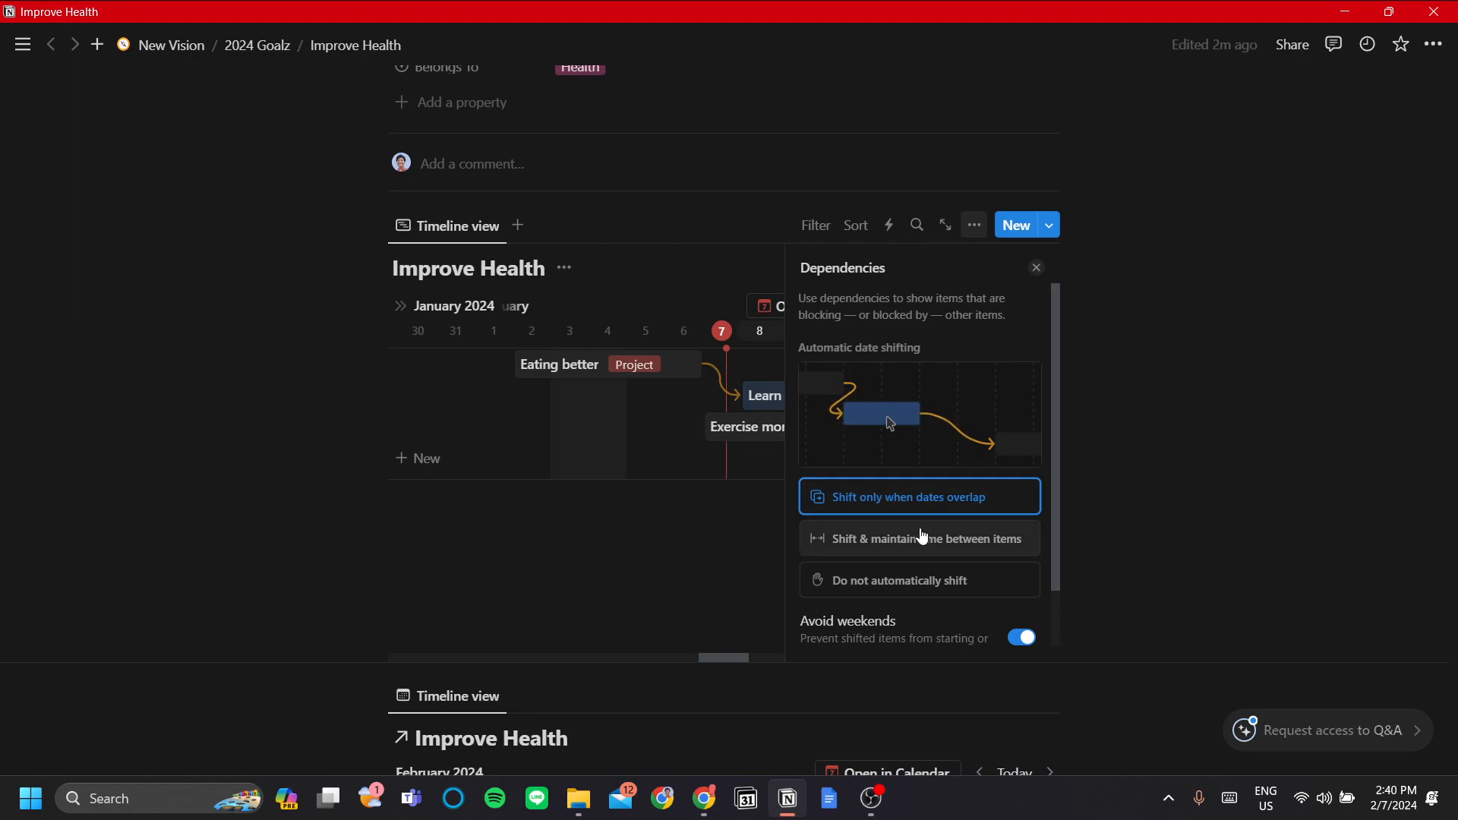
pyautogui.scroll(-1, 955, 513)
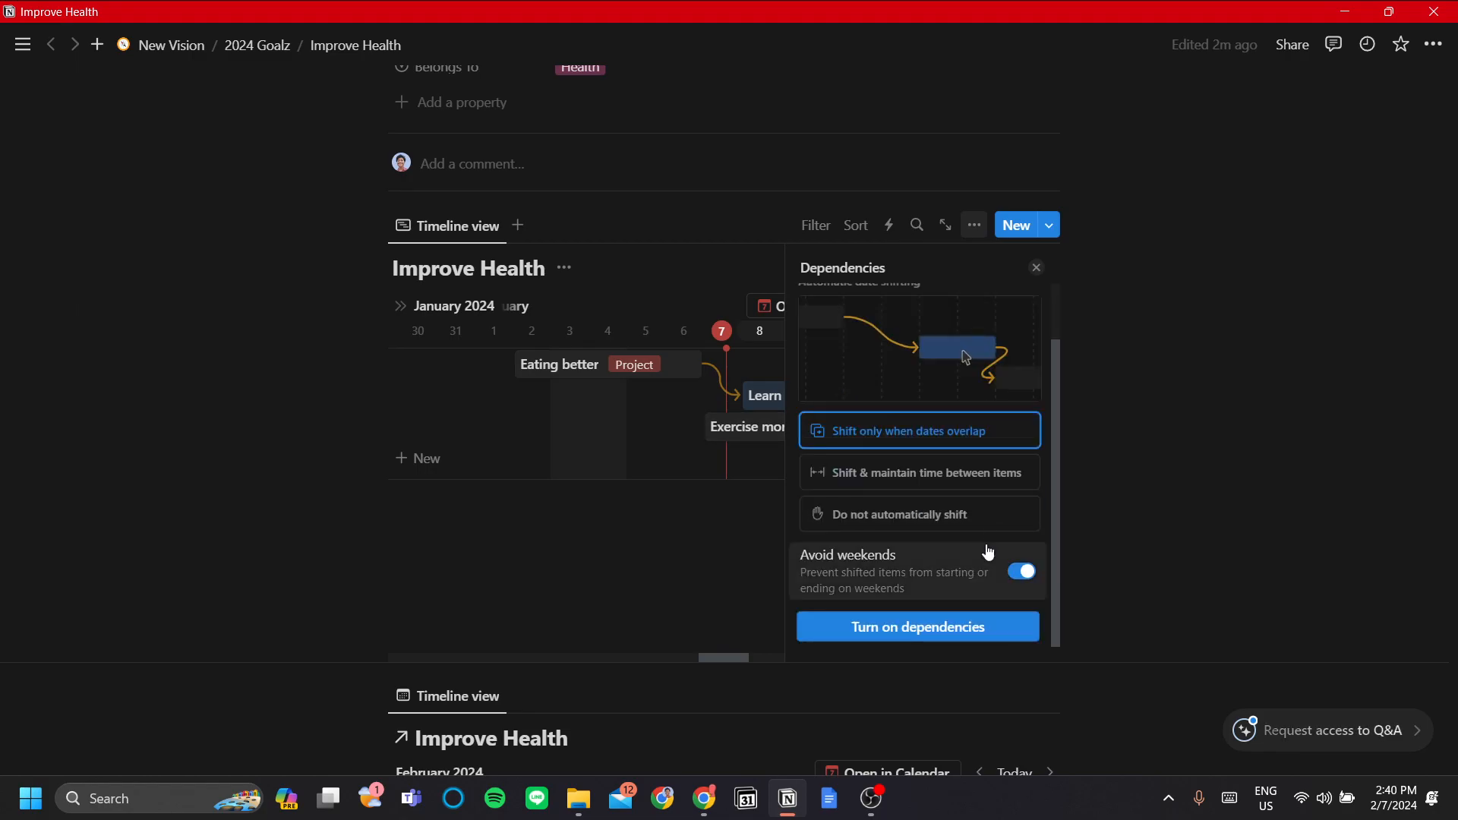
pyautogui.click(969, 628)
pyautogui.click(726, 499)
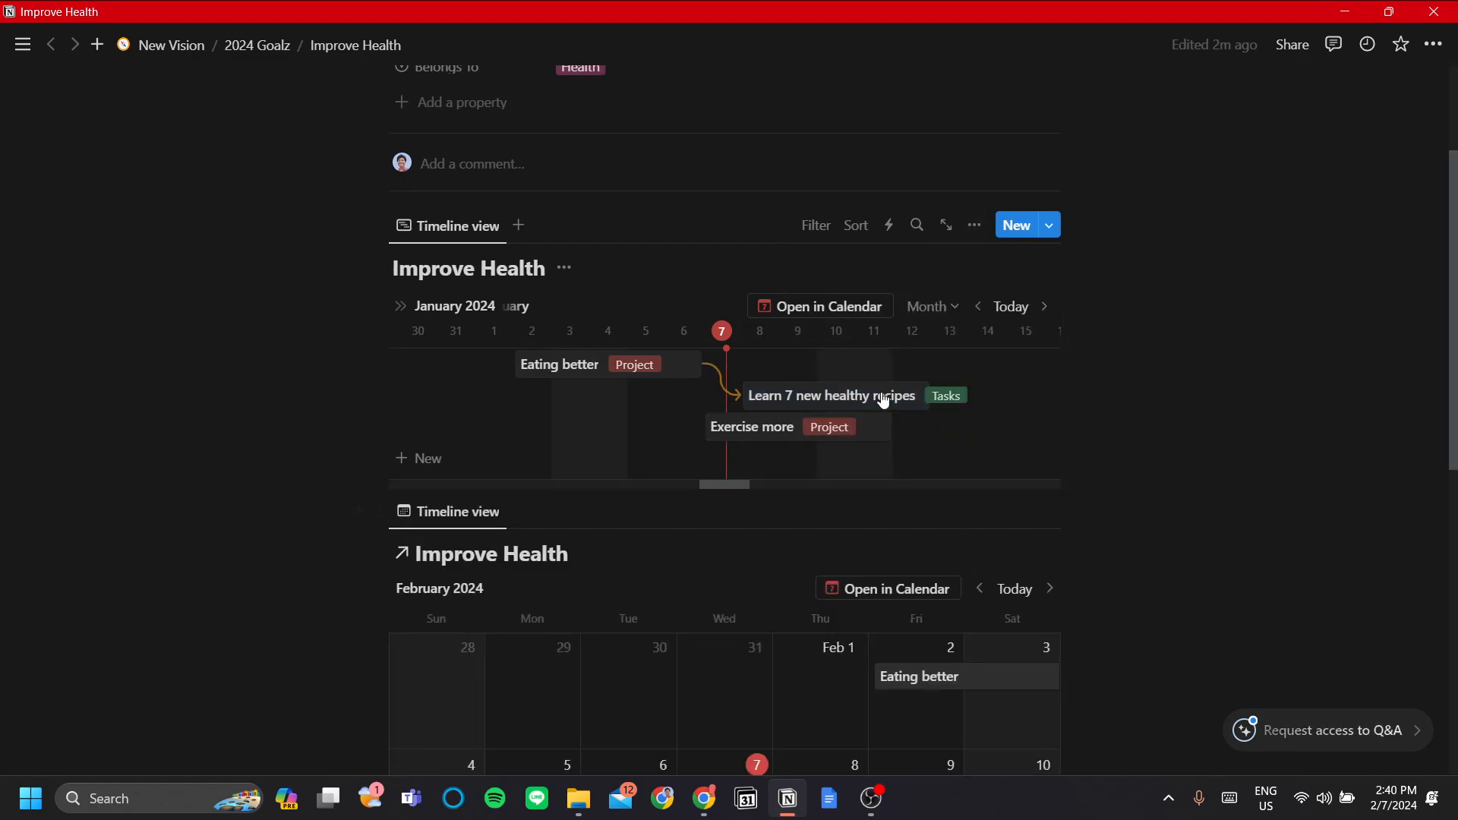
# Shorten Learn 7 new healthy recipes to February 8 only and move Exercise more to February 6 to 10 in the timeline
pyautogui.moveTo(856, 398)
pyautogui.mouseDown()
pyautogui.moveTo(801, 394)
pyautogui.moveTo(872, 407)
pyautogui.moveTo(817, 394)
pyautogui.moveTo(691, 443)
pyautogui.moveTo(725, 428)
pyautogui.mouseUp()
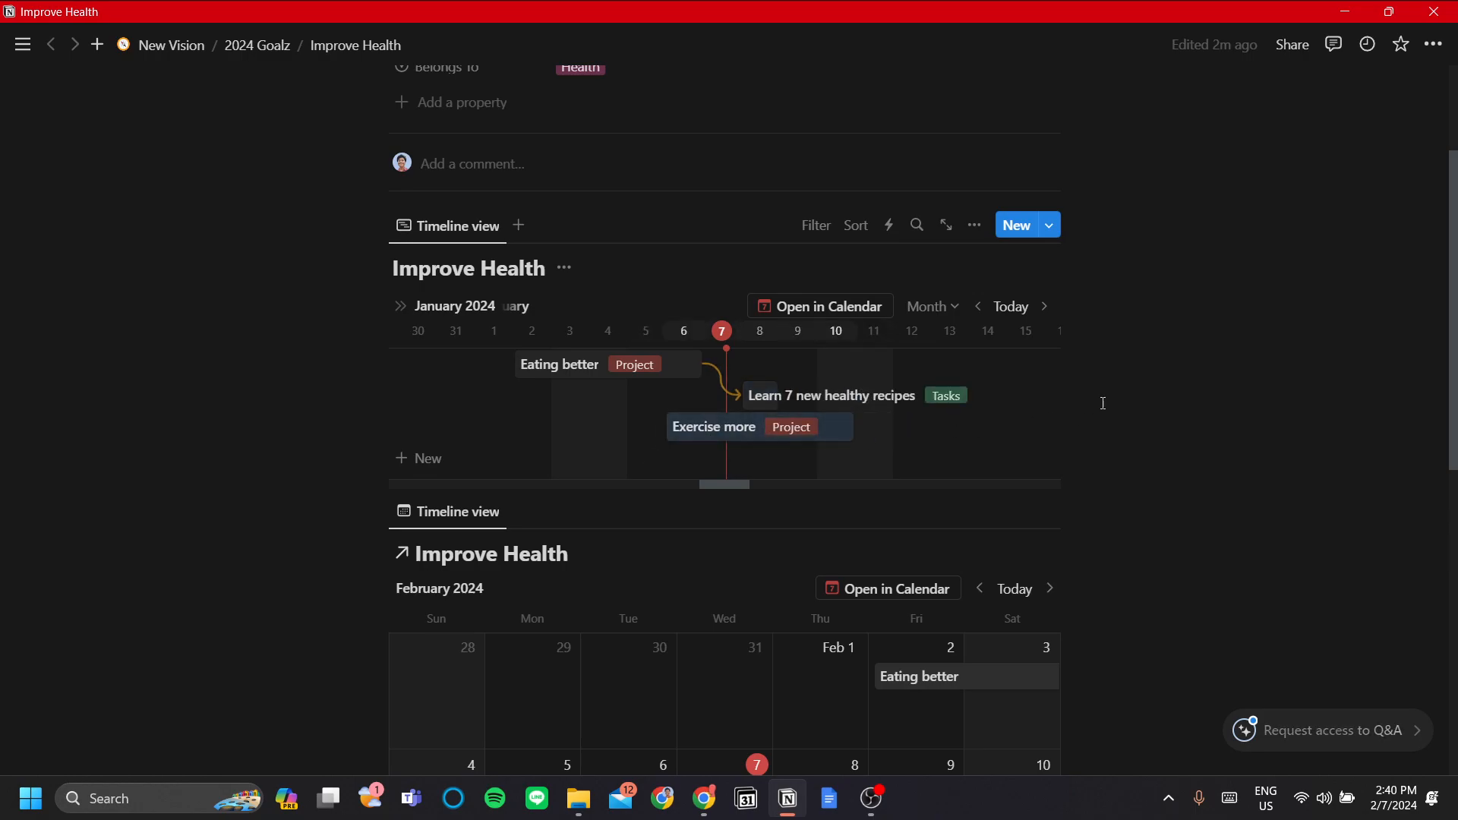
# Filter the Improve Health calendar by Type so it includes only Tasks
pyautogui.scroll(-3, 1169, 402)
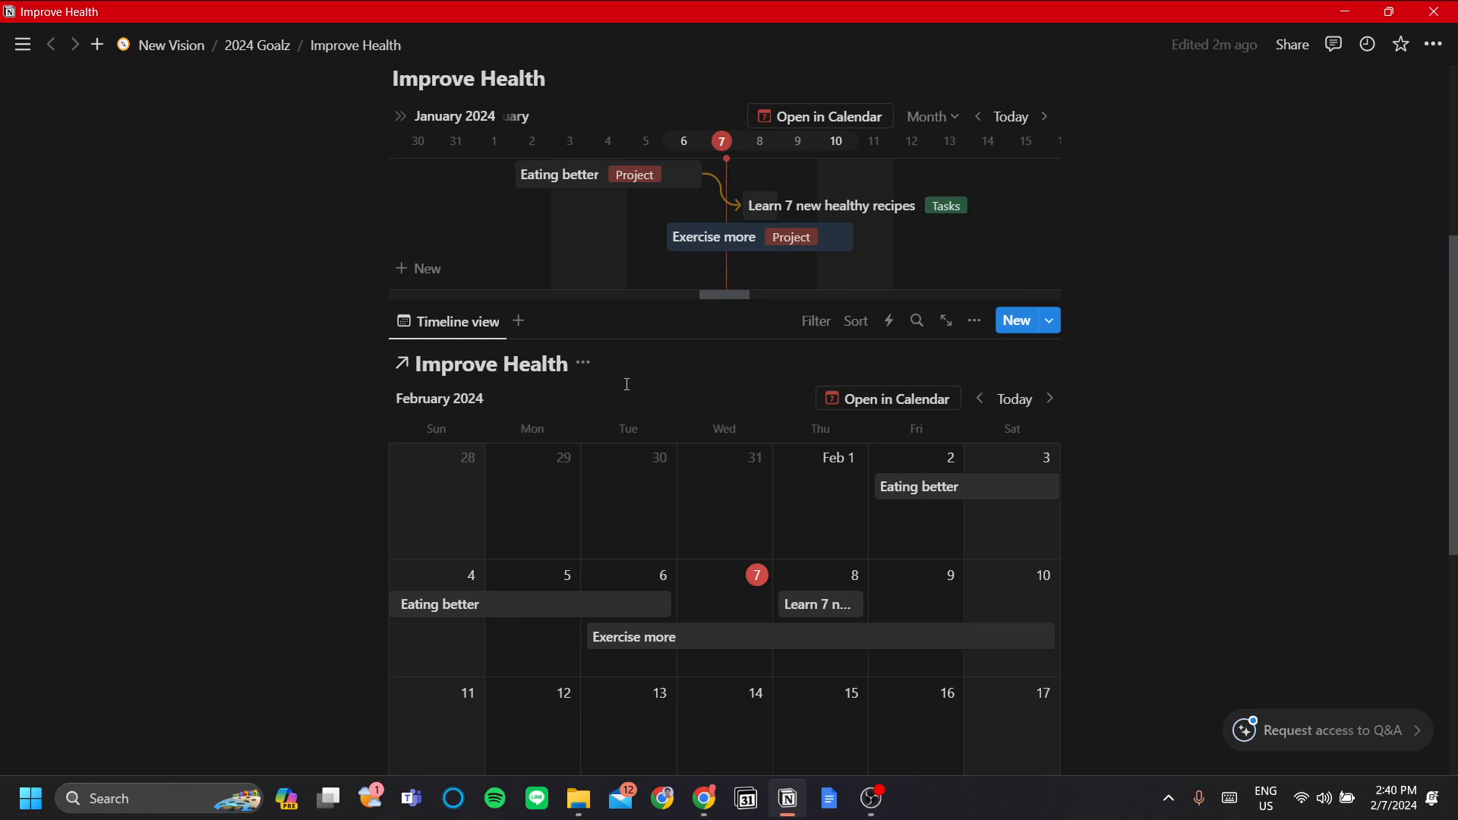
pyautogui.click(807, 325)
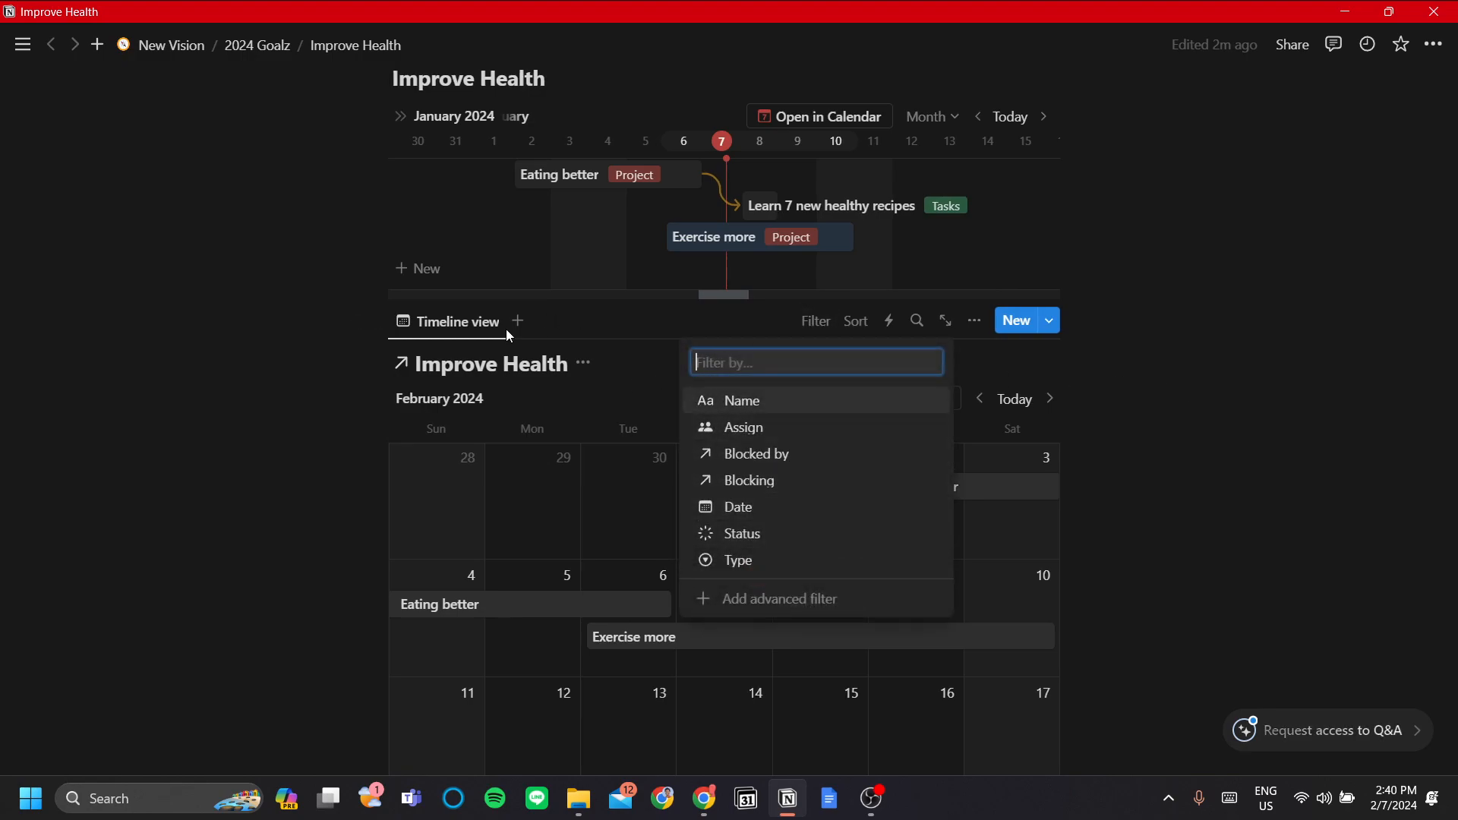
pyautogui.click(780, 560)
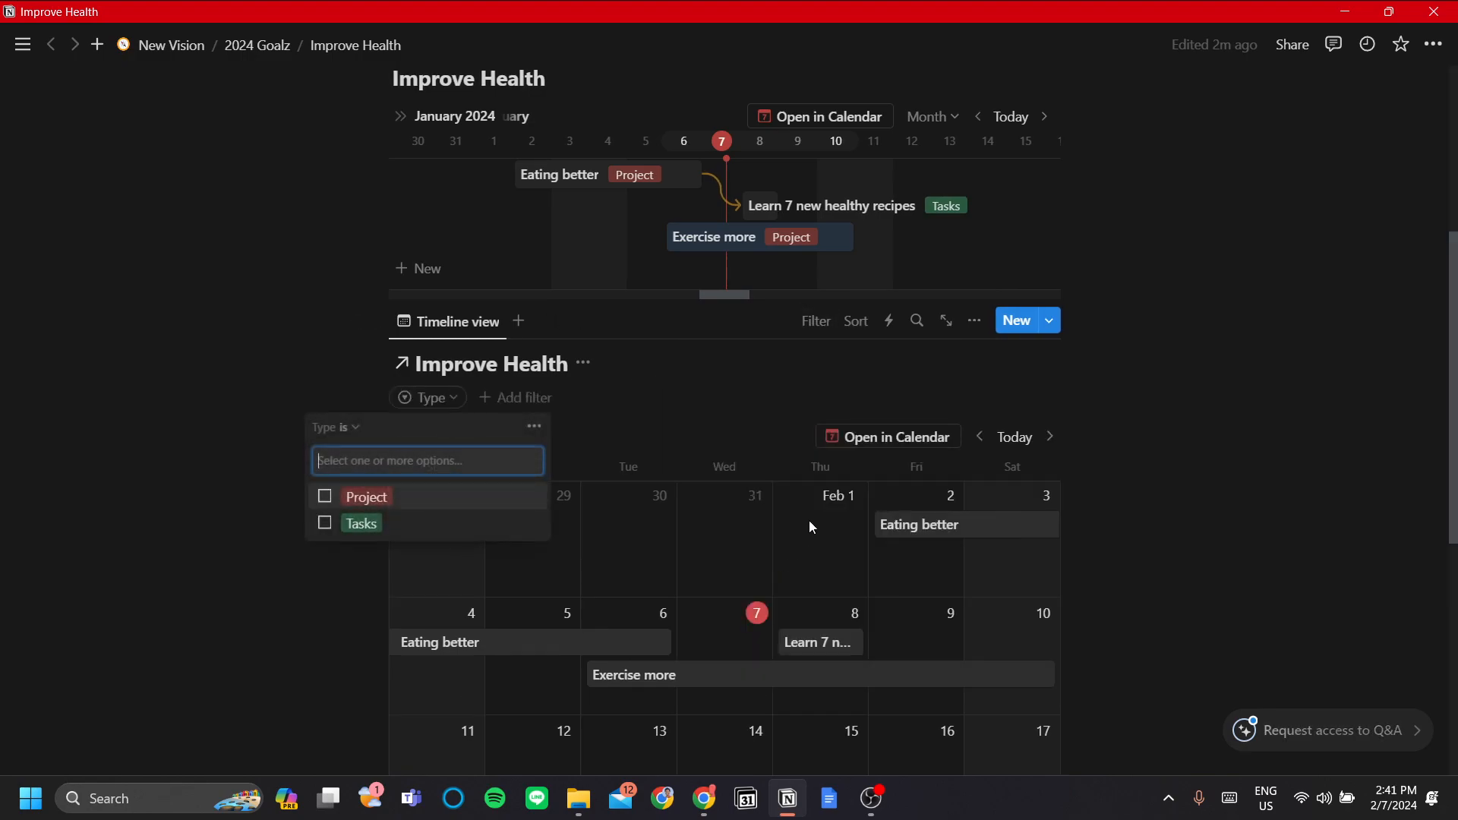
pyautogui.click(324, 524)
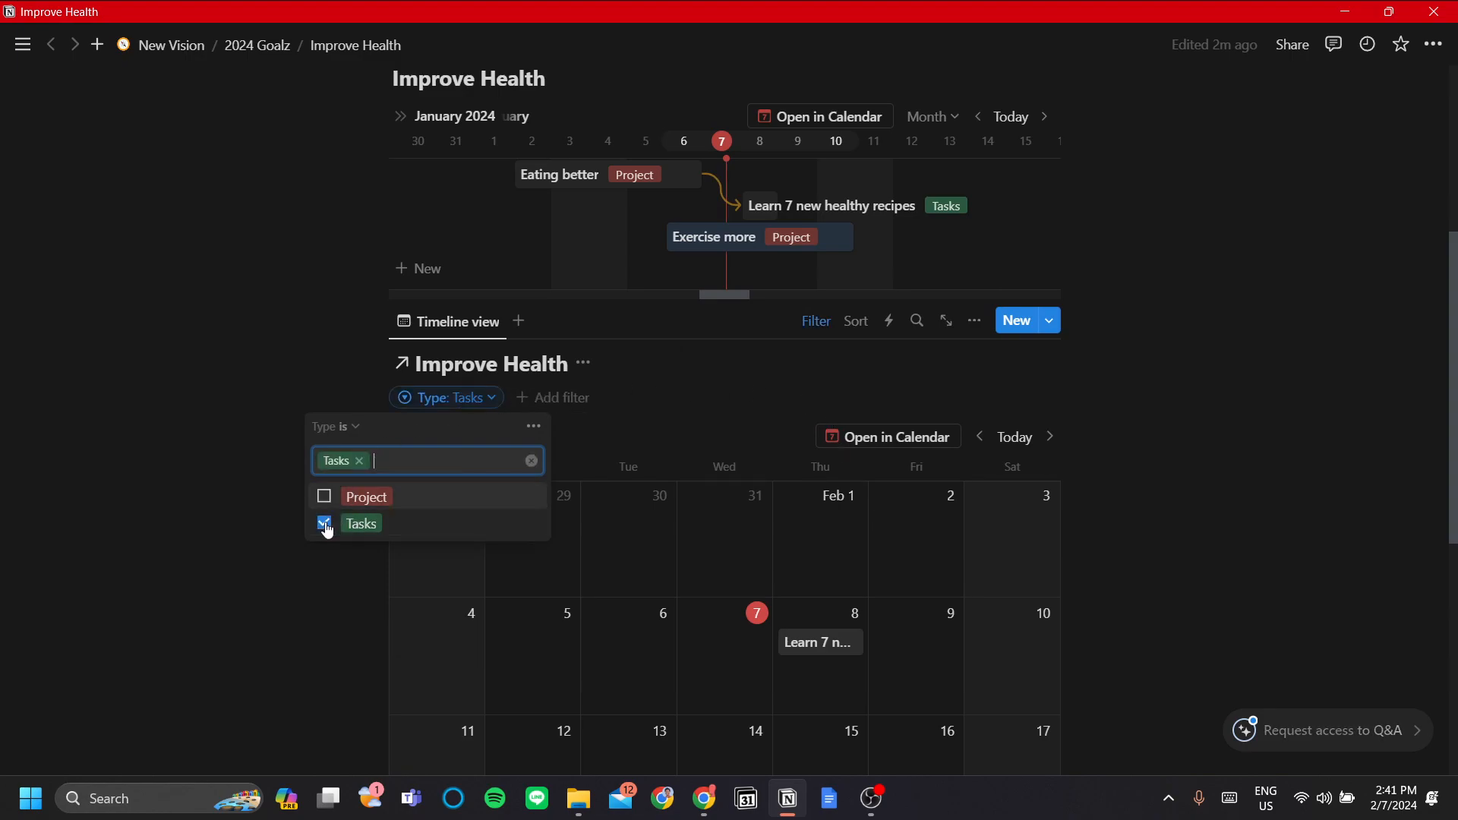
# Turn on full width for the Improve Health page
pyautogui.click(1193, 455)
pyautogui.scroll(-3, 936, 535)
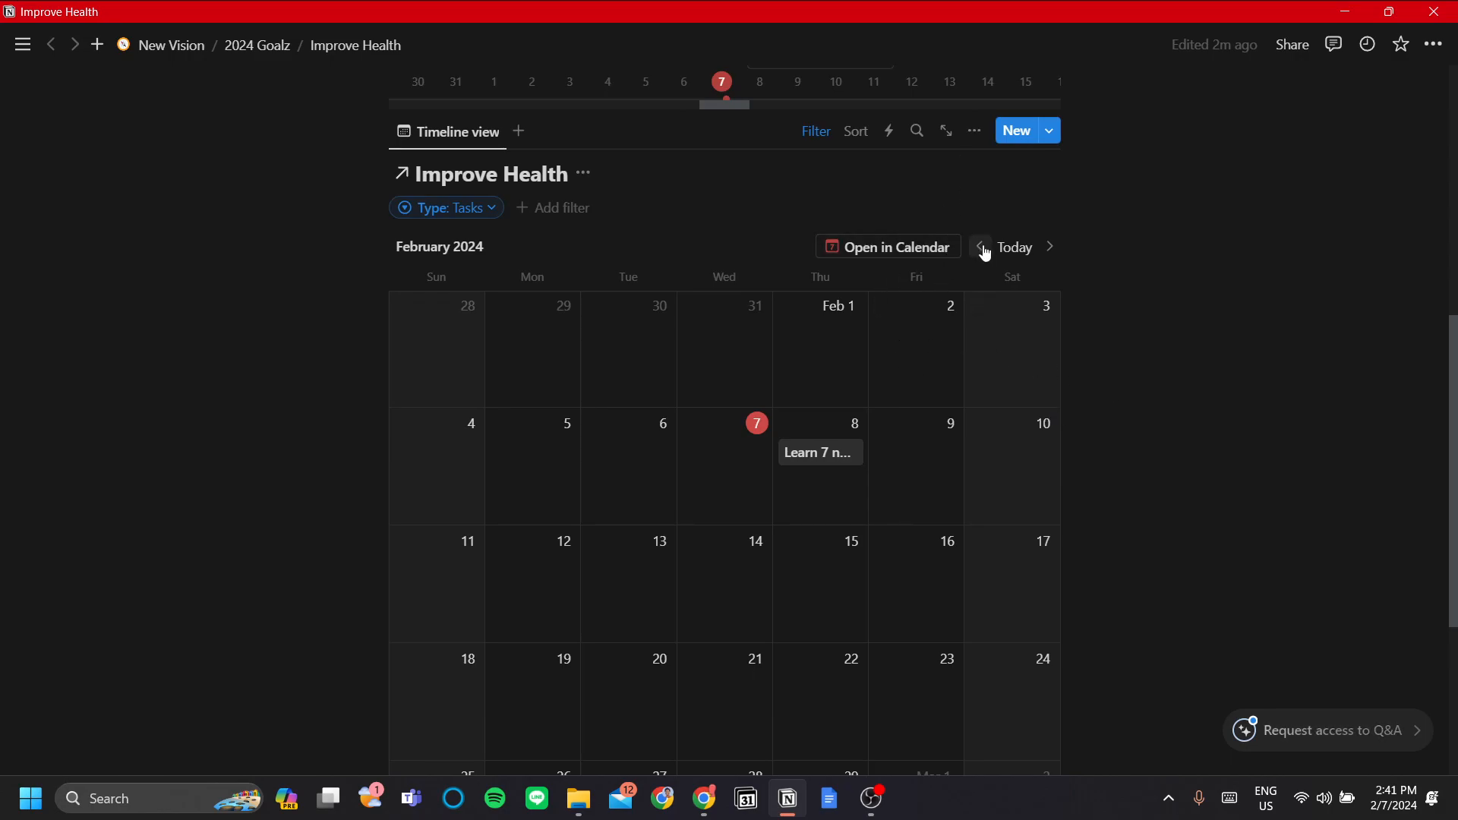
pyautogui.scroll(5, 982, 253)
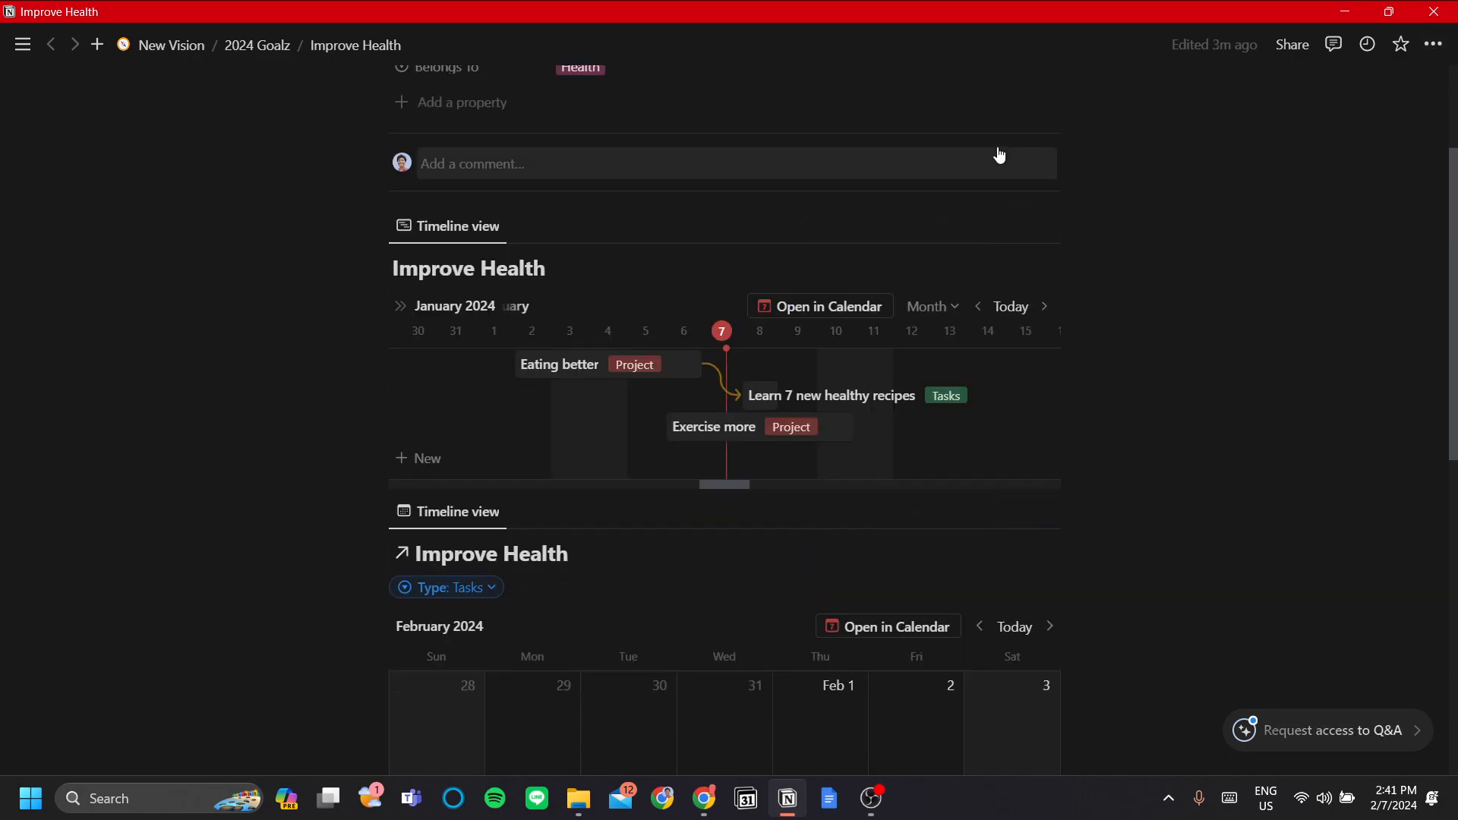
pyautogui.click(1434, 45)
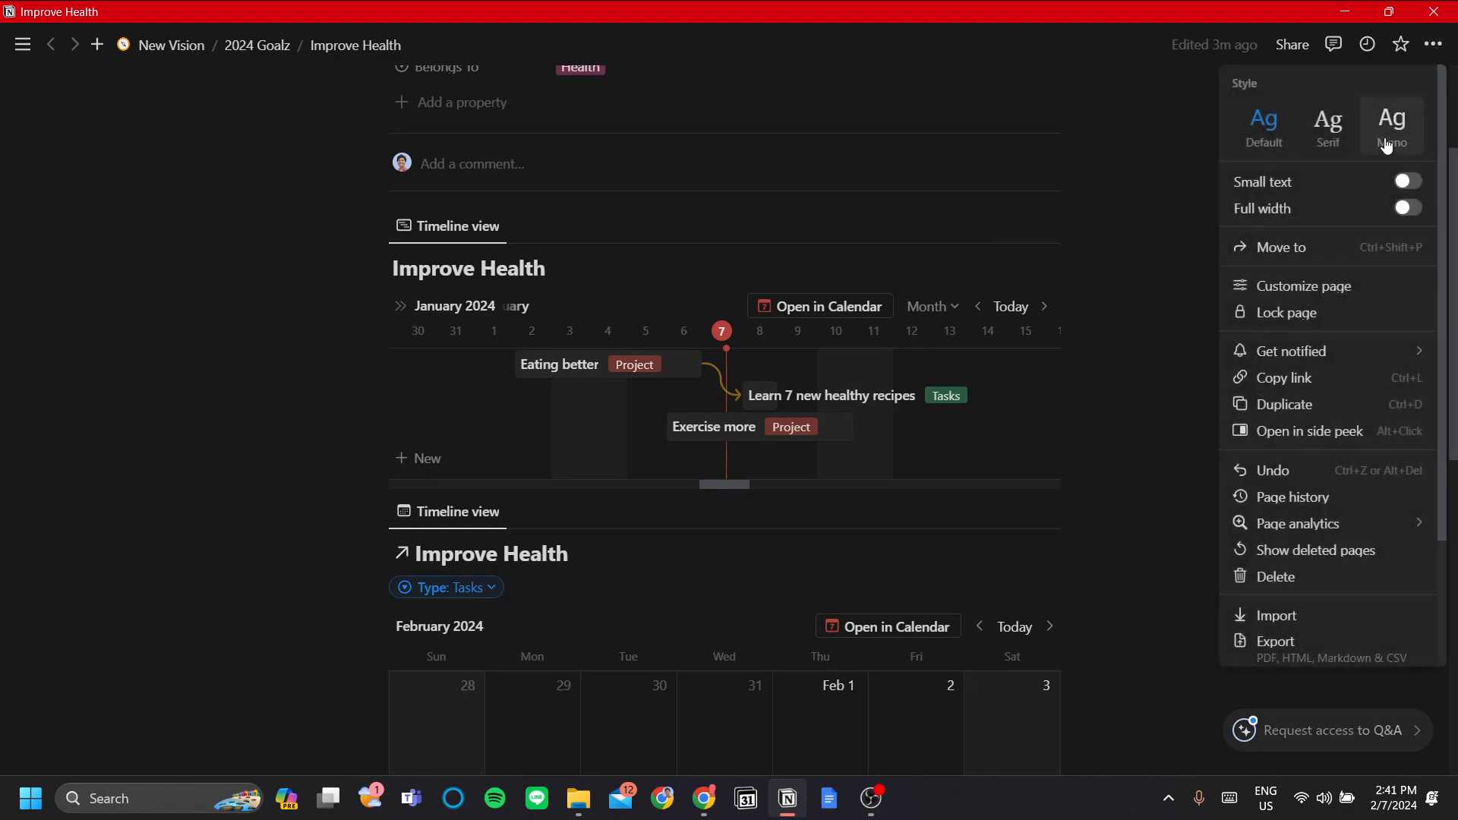
pyautogui.click(1407, 208)
pyautogui.click(901, 302)
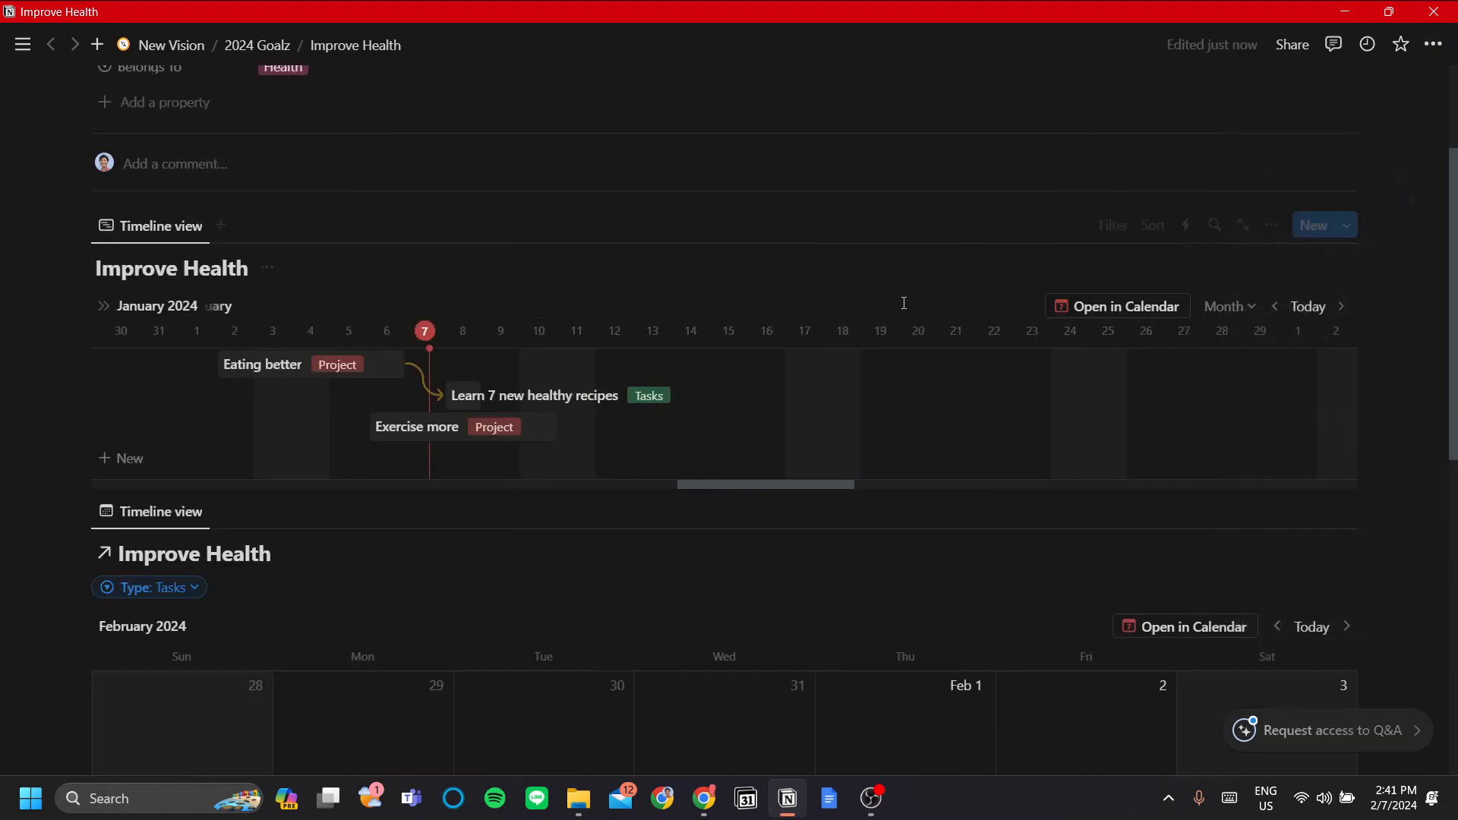
# Open the Learn 7 new healthy recipes task from the calendar, check its properties and close it
pyautogui.scroll(-4, 902, 301)
pyautogui.click(908, 562)
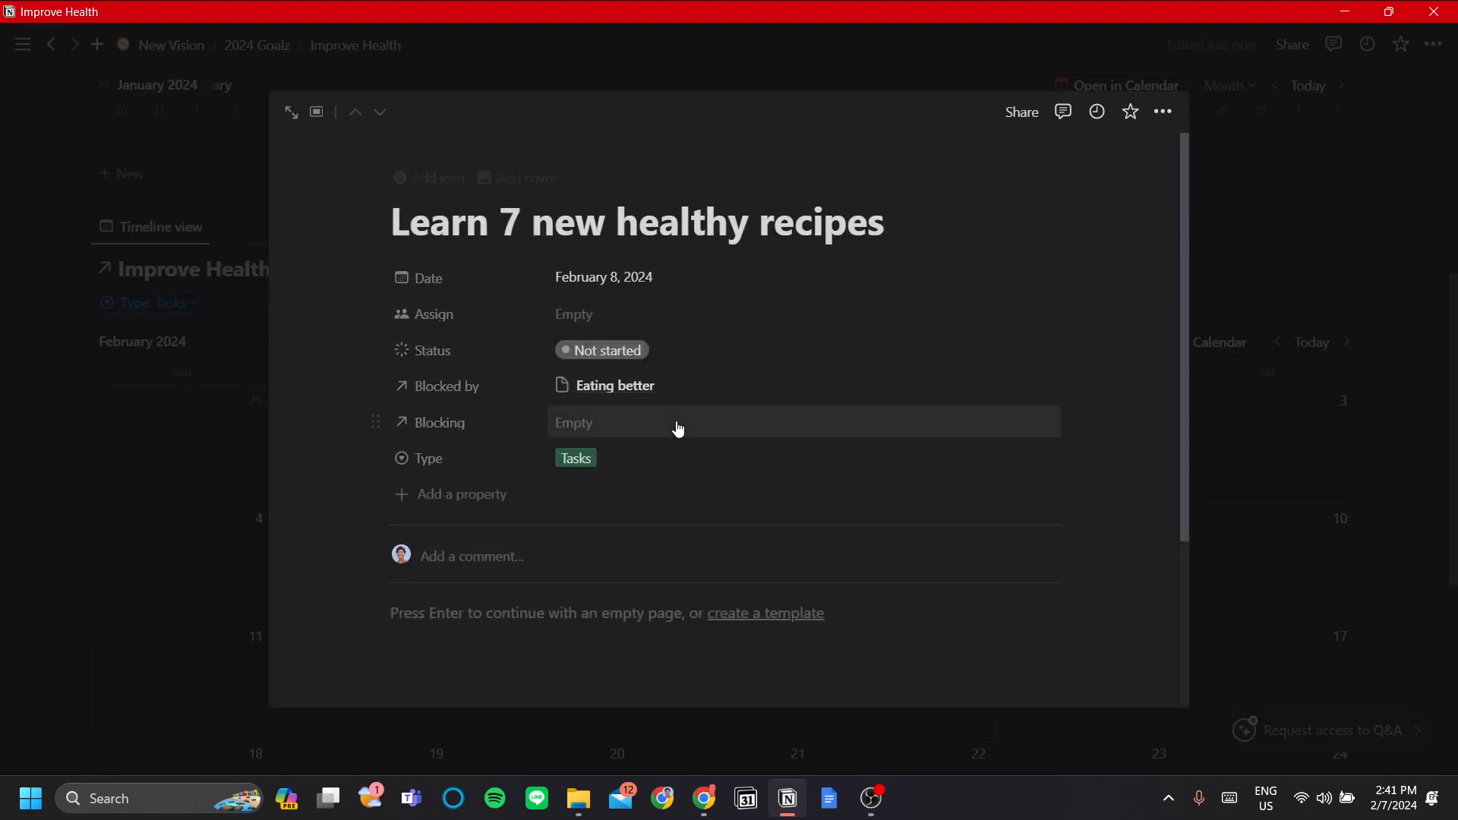
pyautogui.click(1309, 127)
pyautogui.scroll(3, 503, 399)
pyautogui.scroll(-3, 503, 399)
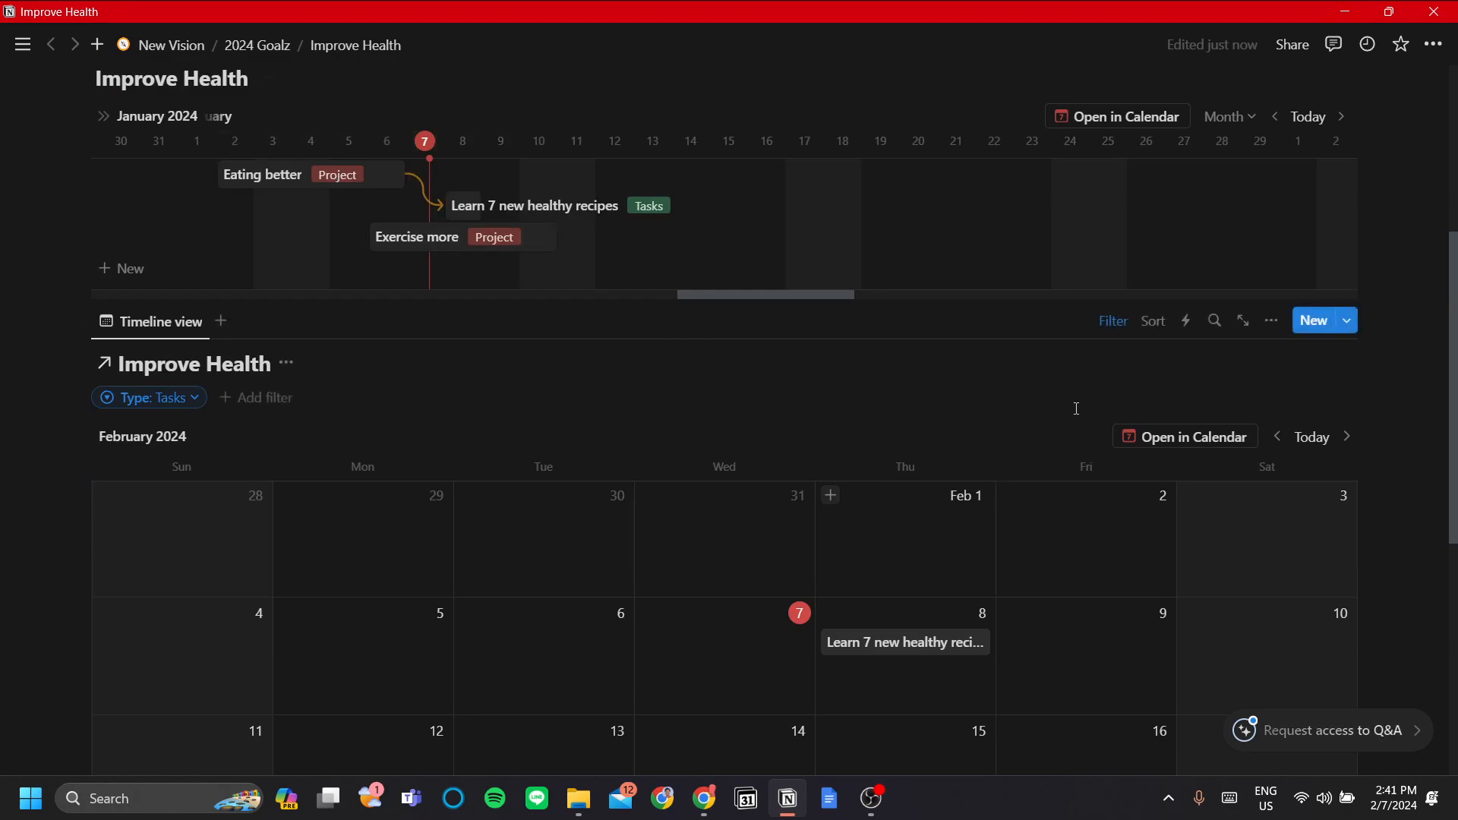
pyautogui.scroll(-1, 1074, 441)
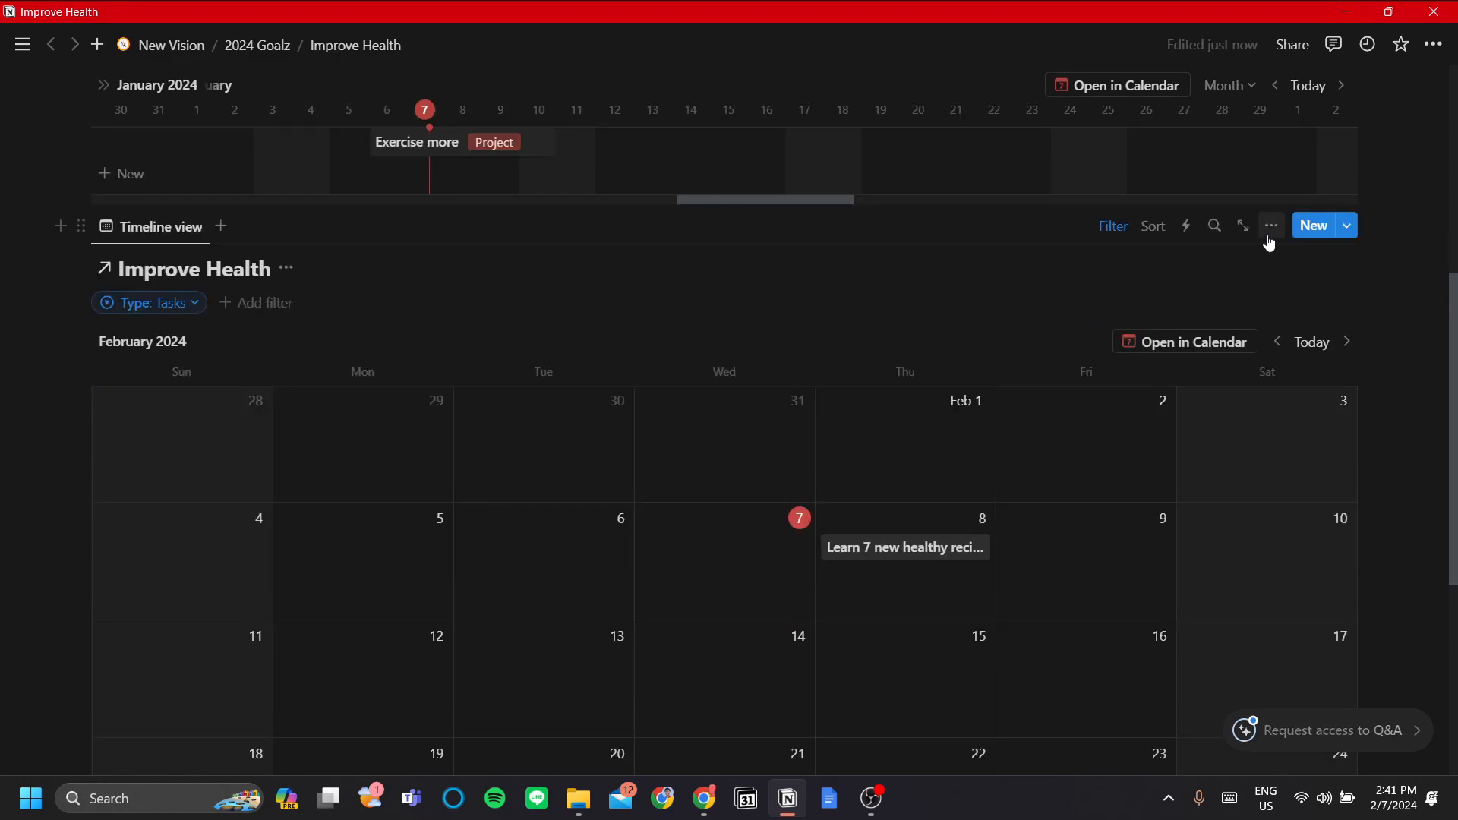
# Check which properties are available to show in the Improve Health calendar view, leaving them as they are
pyautogui.click(1271, 226)
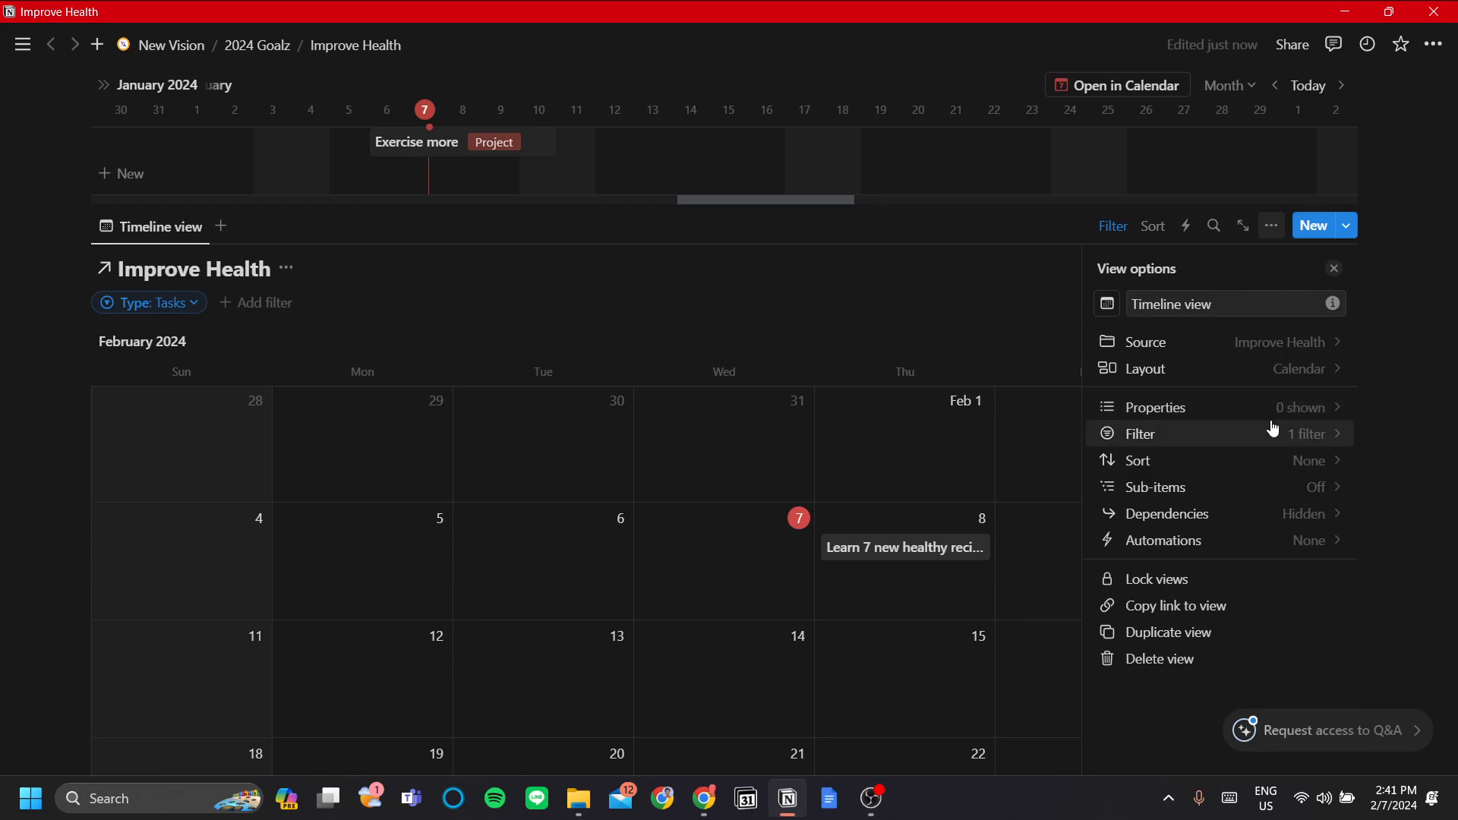
pyautogui.click(1303, 417)
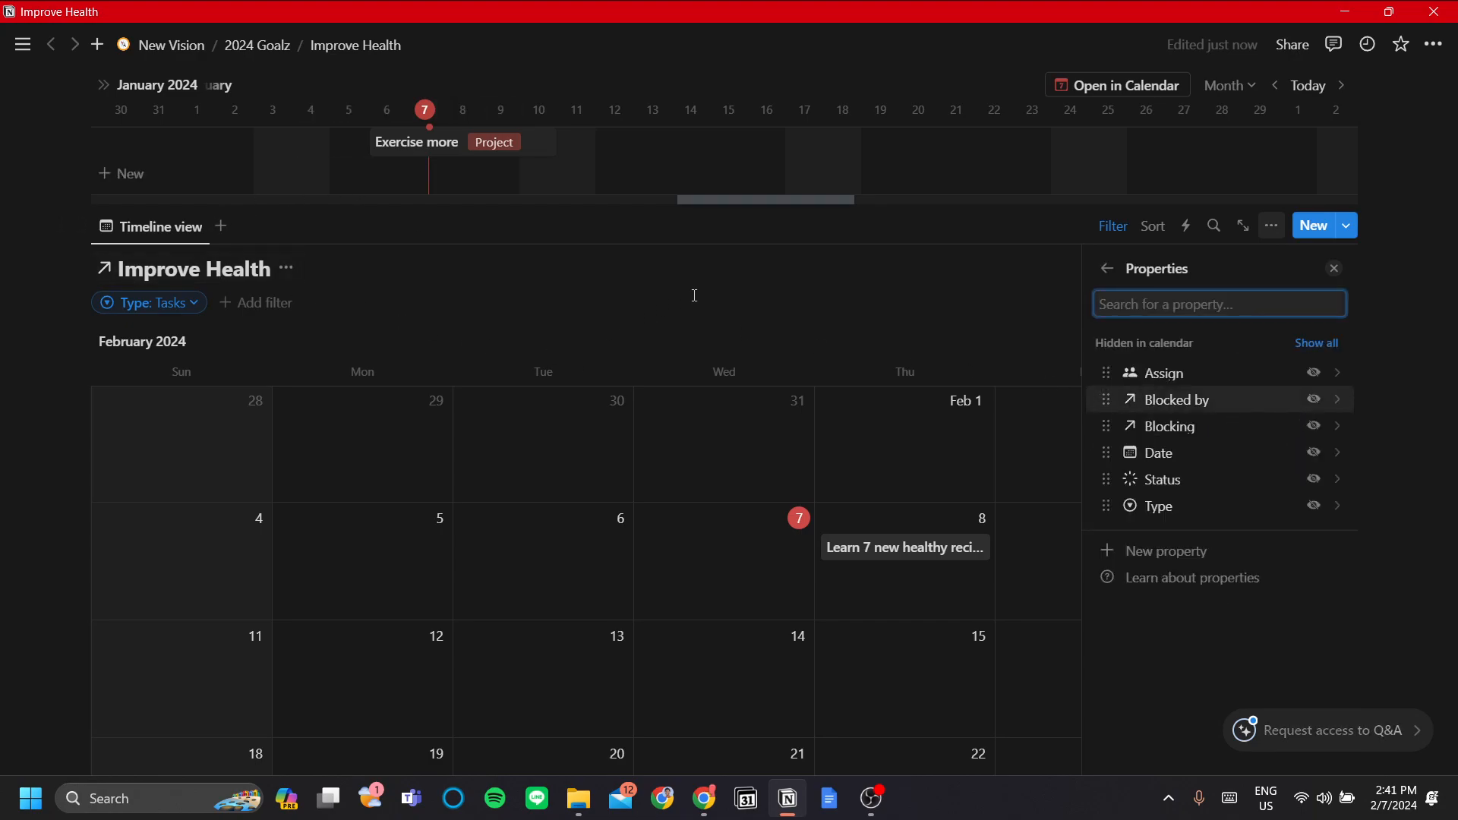
pyautogui.click(798, 331)
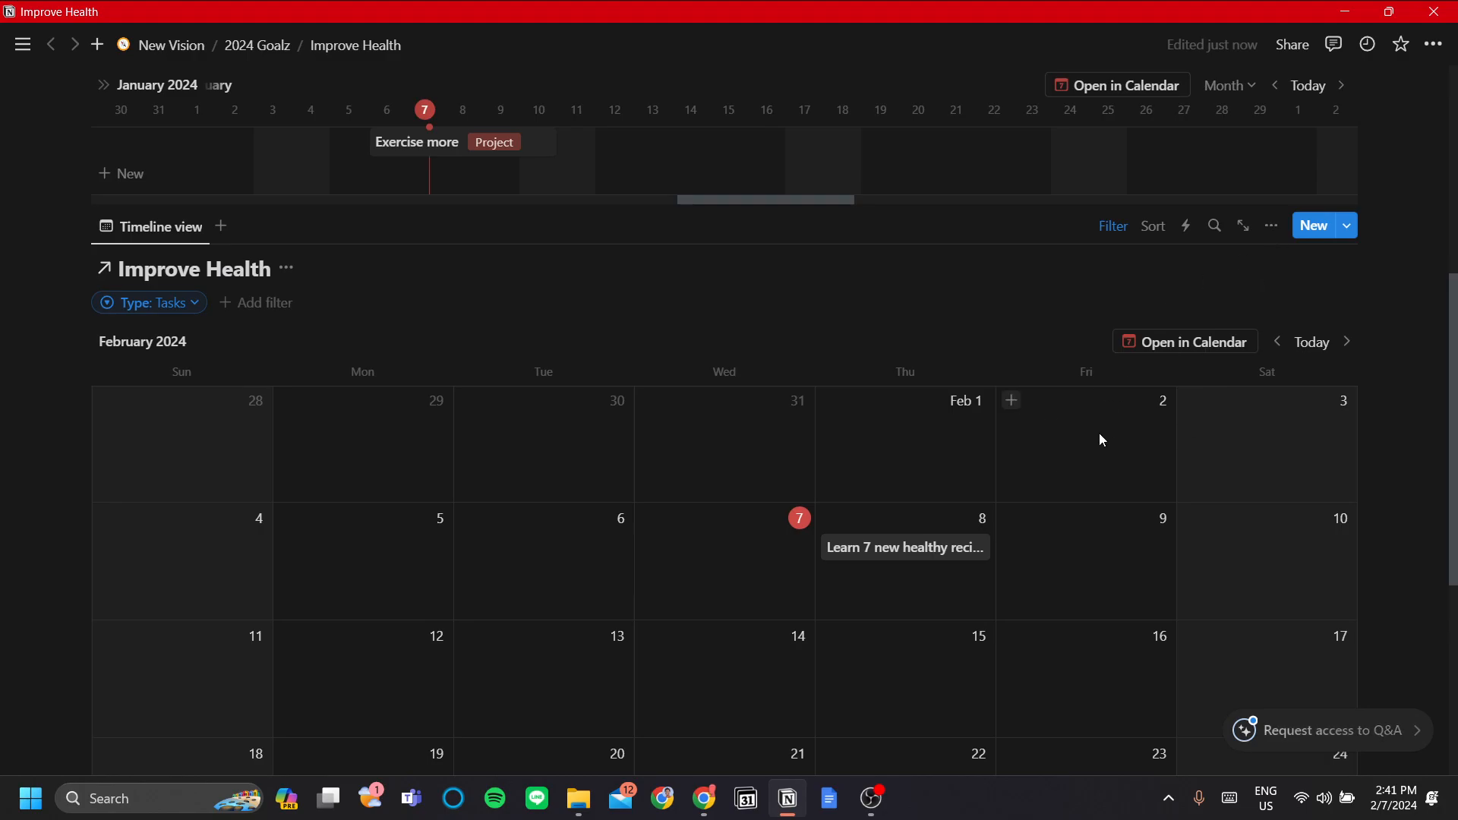
# Review the whole Improve Health page from its title to the timeline and calendar
pyautogui.scroll(5, 1099, 435)
pyautogui.scroll(-3, 904, 511)
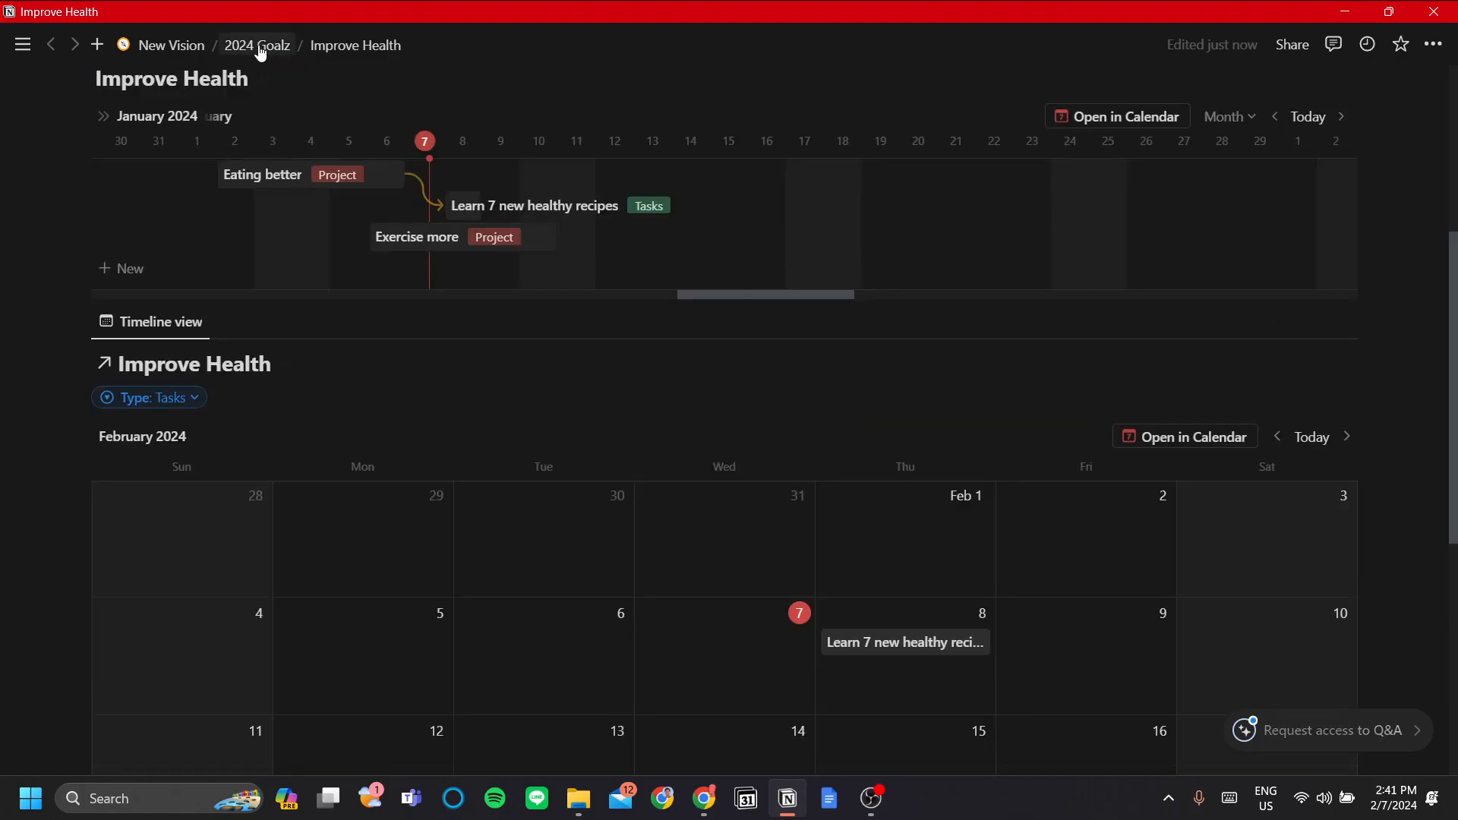
pyautogui.scroll(5, 449, 289)
pyautogui.scroll(-8, 475, 179)
pyautogui.scroll(8, 443, 192)
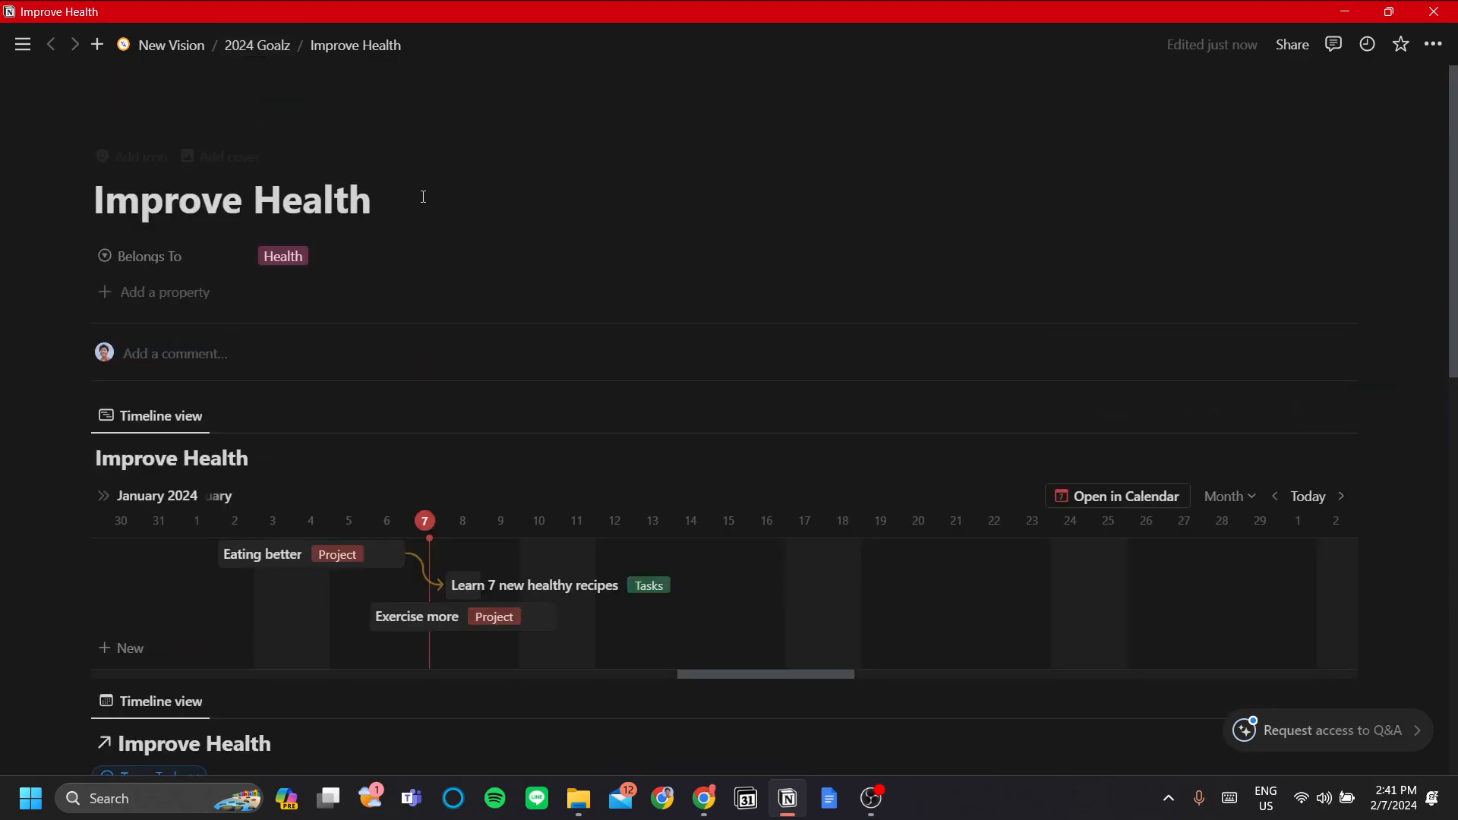
pyautogui.scroll(-4, 463, 167)
pyautogui.scroll(4, 547, 309)
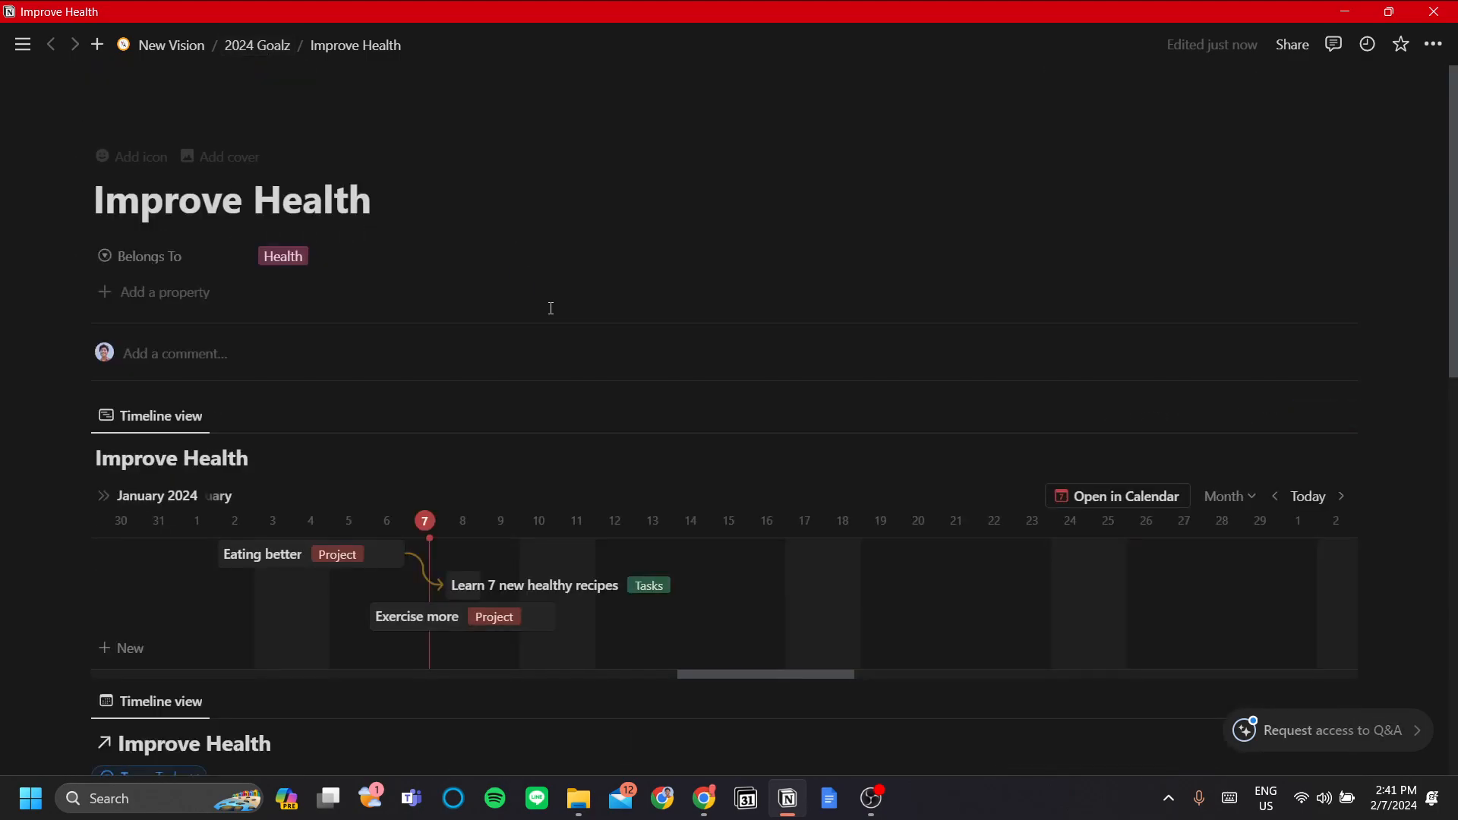
# Go back through 2024 Goalz to the New Vision page and review the vision gallery and goals table
pyautogui.click(256, 47)
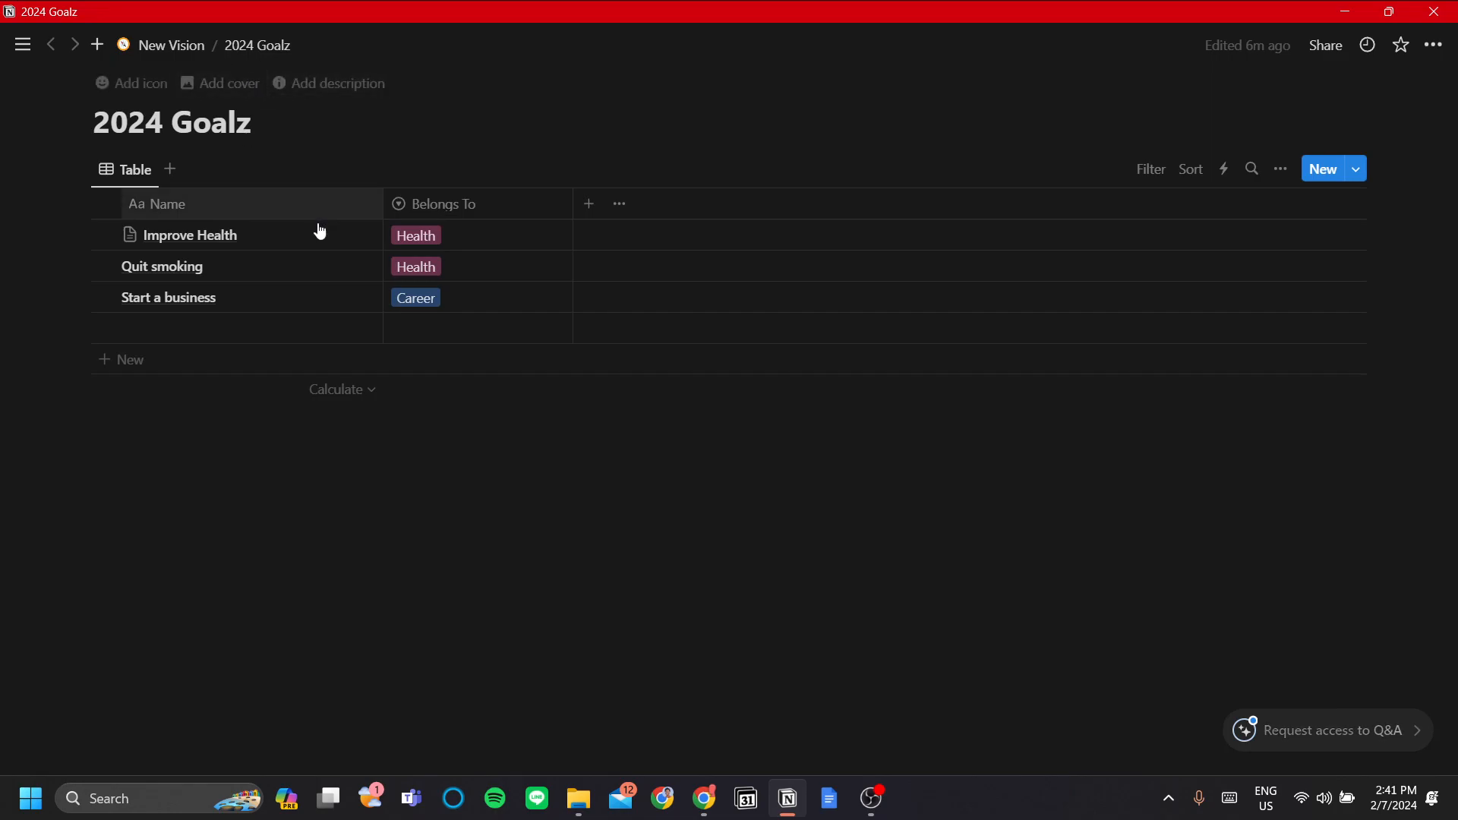
pyautogui.click(167, 47)
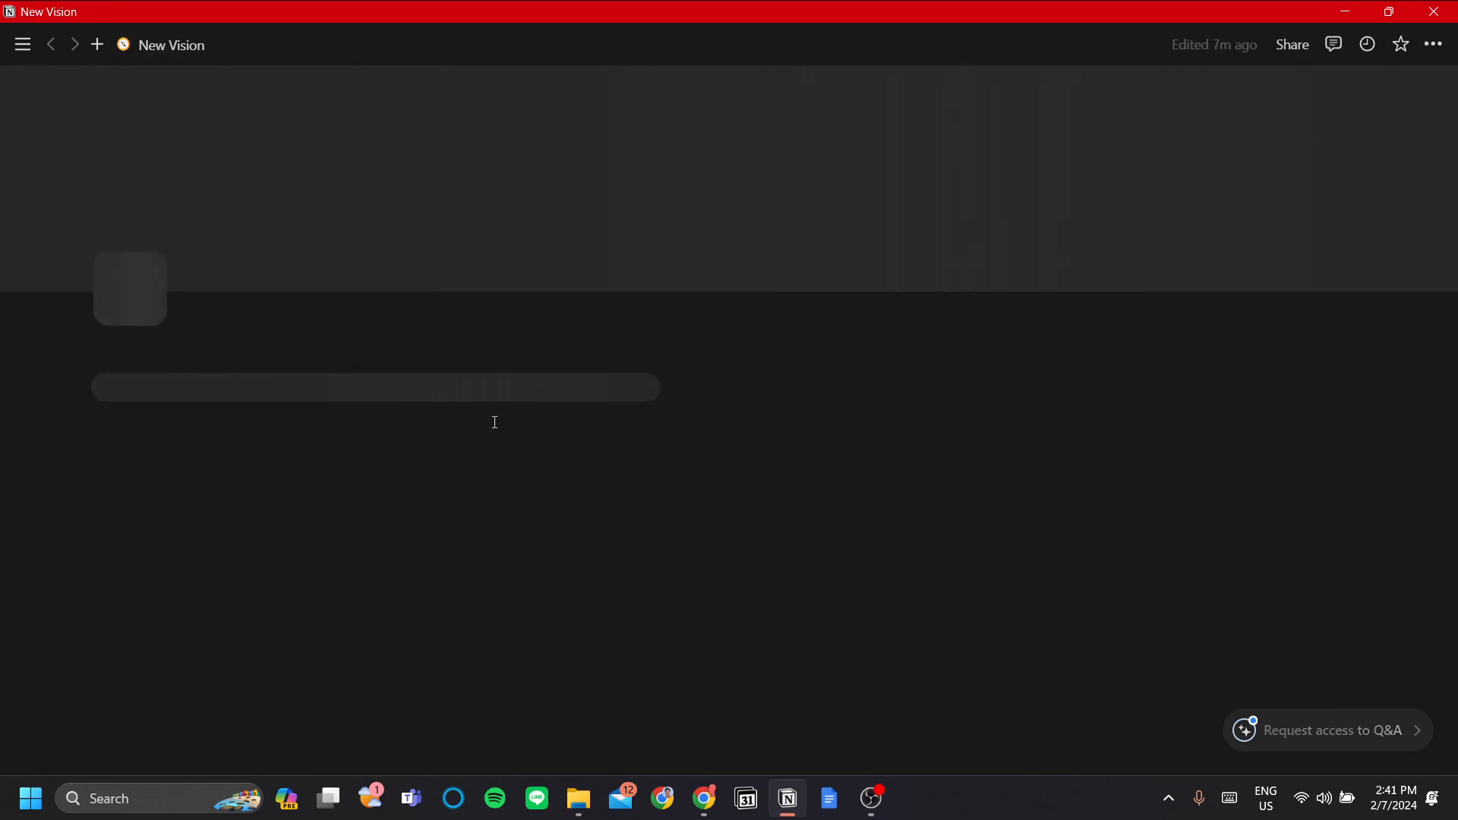
pyautogui.scroll(-6, 501, 425)
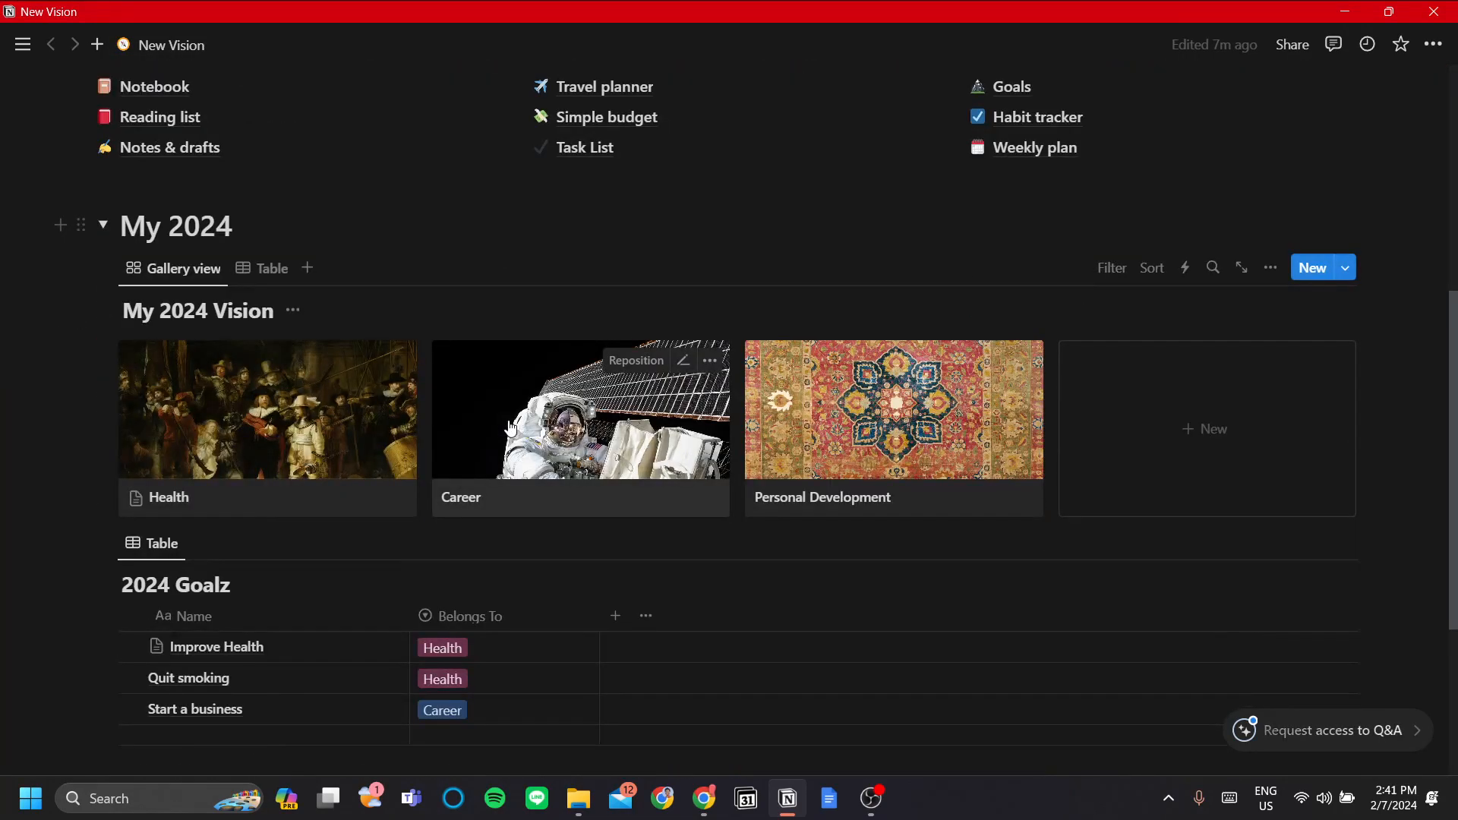
pyautogui.scroll(-3, 510, 427)
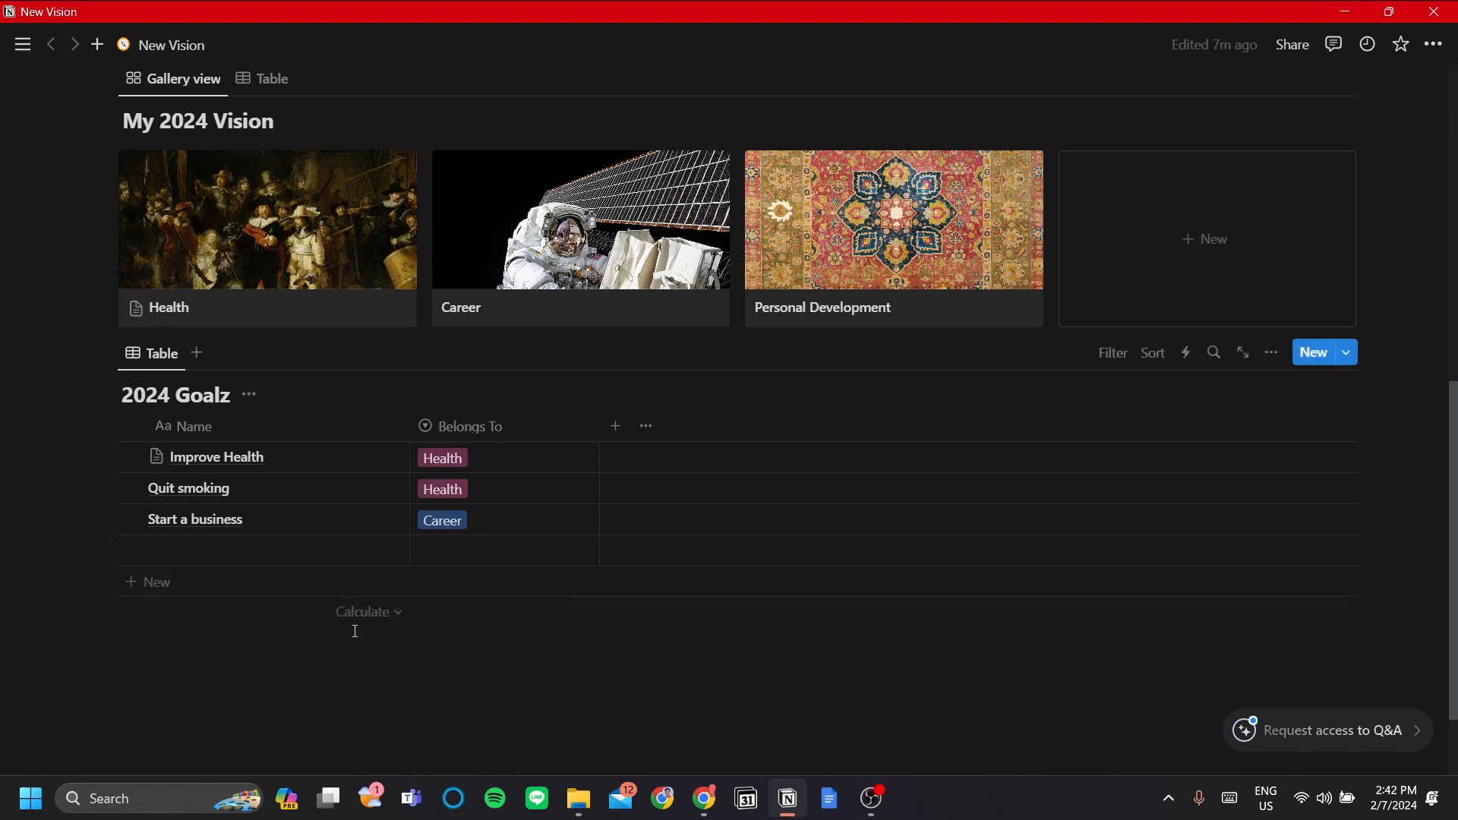
pyautogui.scroll(3, 357, 626)
pyautogui.scroll(2, 381, 587)
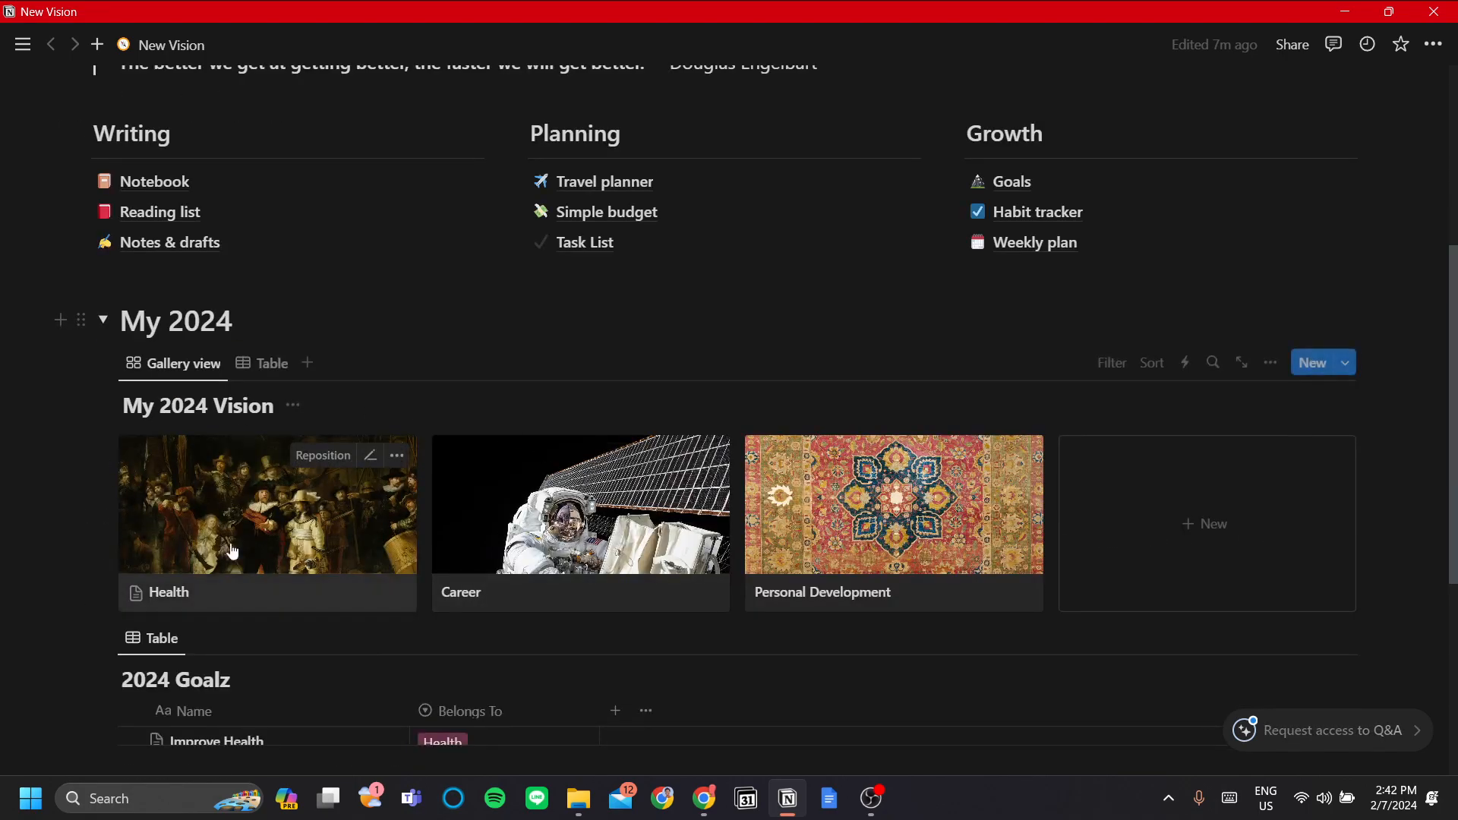
# Open the Improve Health goal from the 2024 Goalz table as a full page and examine its title and Belongs To category
pyautogui.scroll(-3, 867, 560)
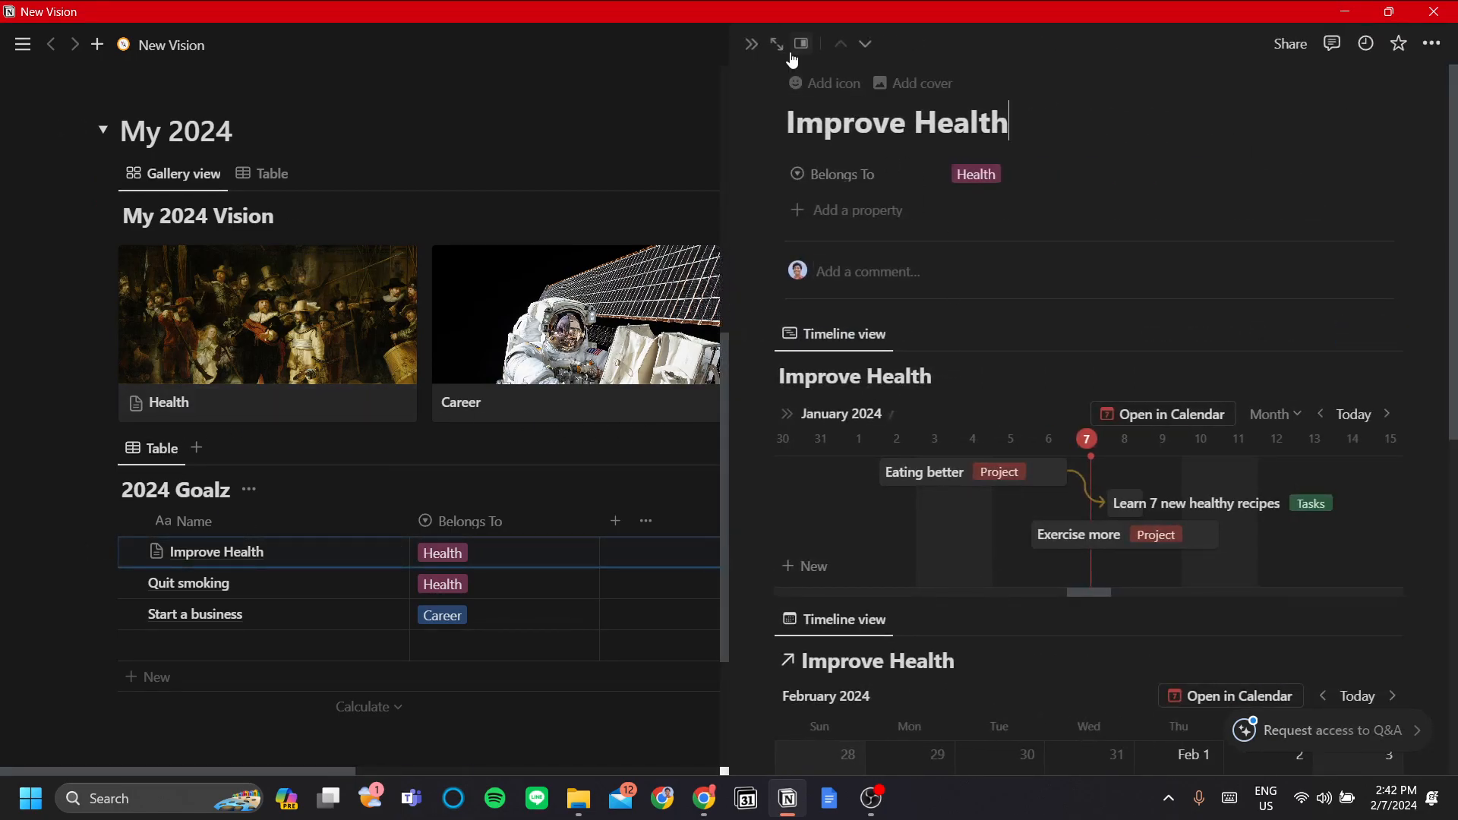
pyautogui.click(776, 44)
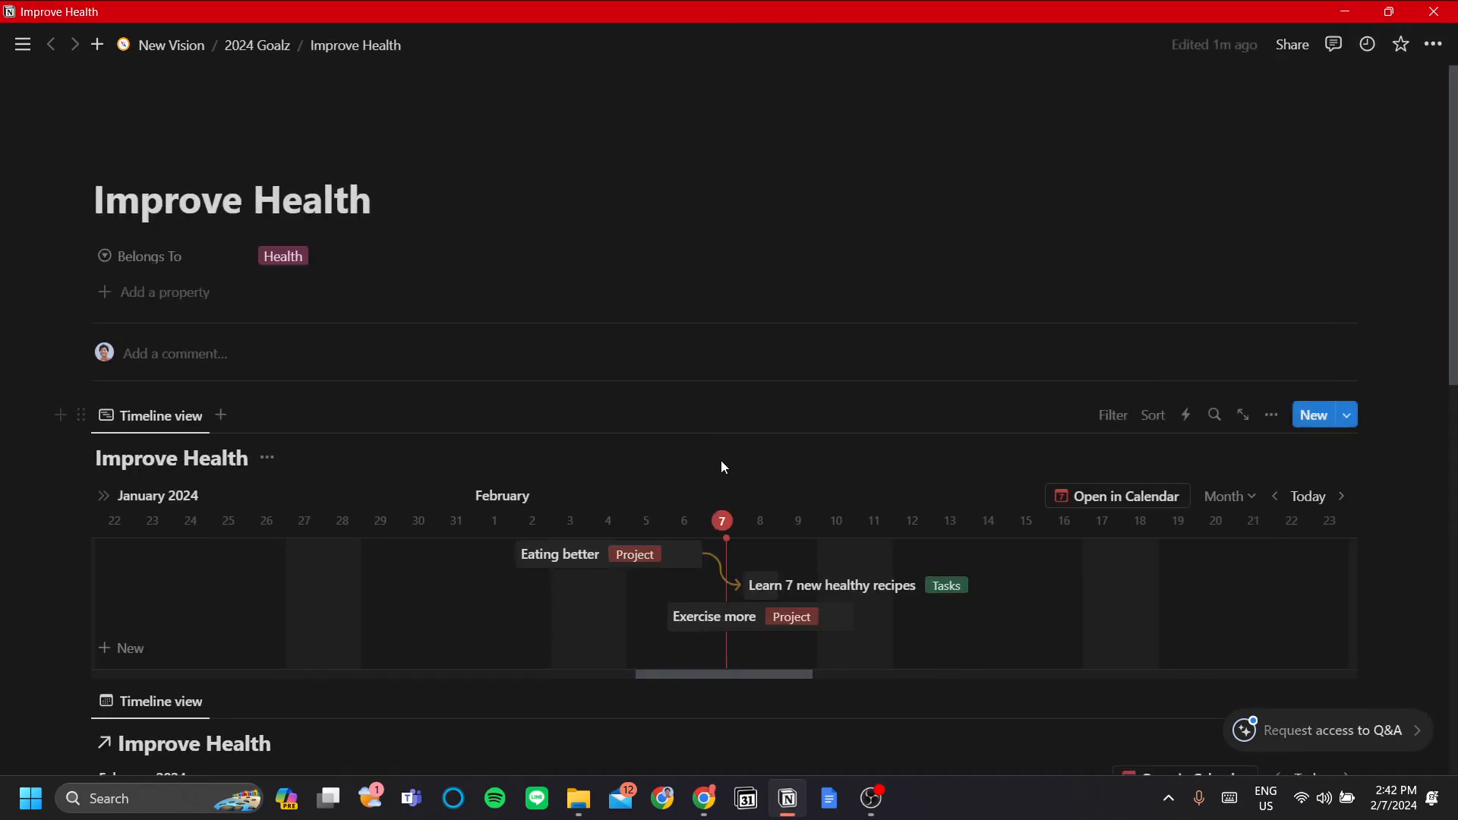
pyautogui.scroll(-5, 763, 465)
pyautogui.scroll(3, 761, 465)
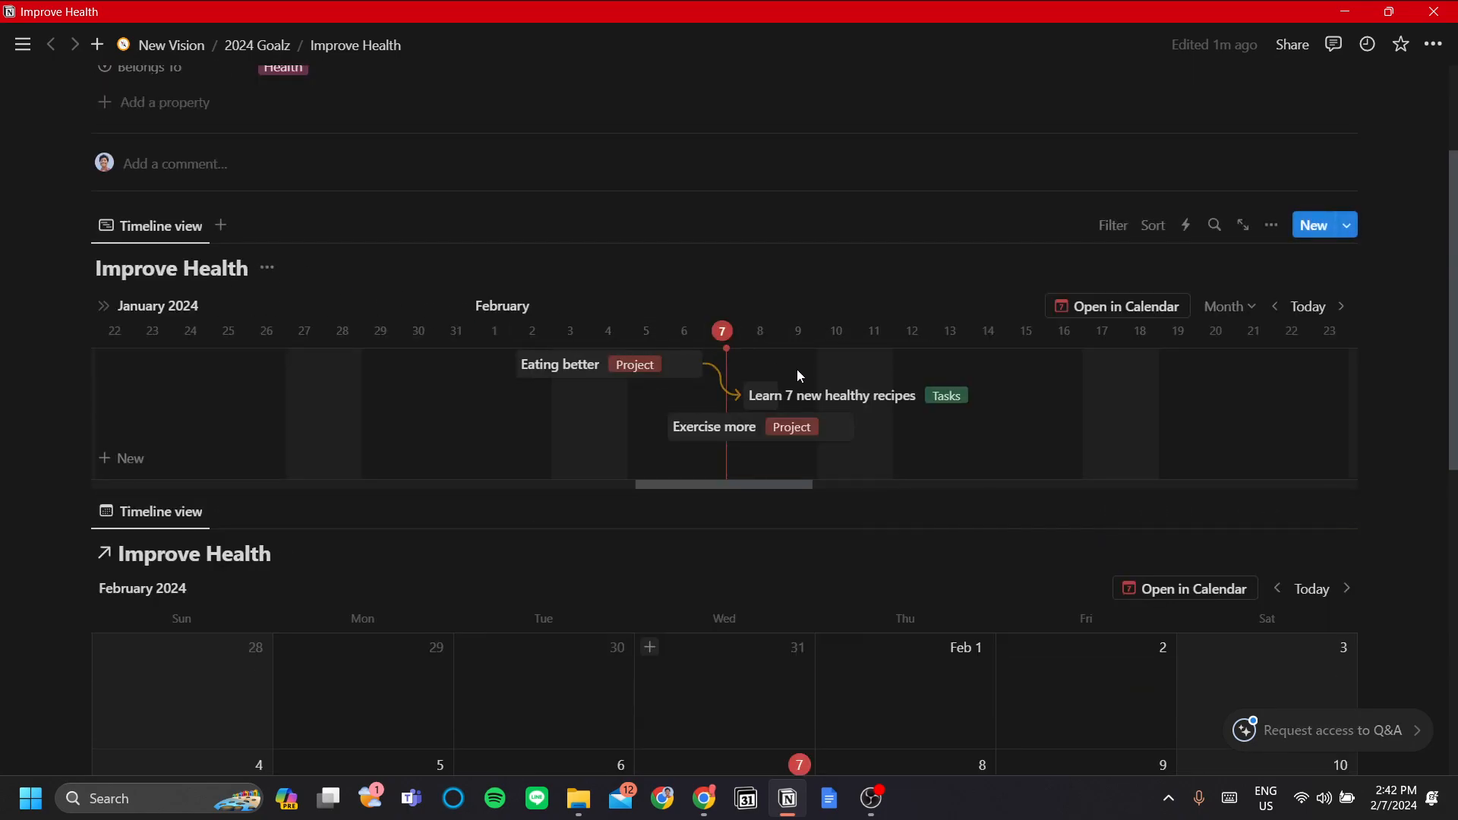
pyautogui.scroll(3, 800, 375)
pyautogui.moveTo(171, 192); pyautogui.dragTo(476, 251)
pyautogui.click(540, 264)
pyautogui.click(546, 203)
# Compare the projects and tasks in the Improve Health timeline with the entries in its calendar
pyautogui.scroll(-4, 706, 342)
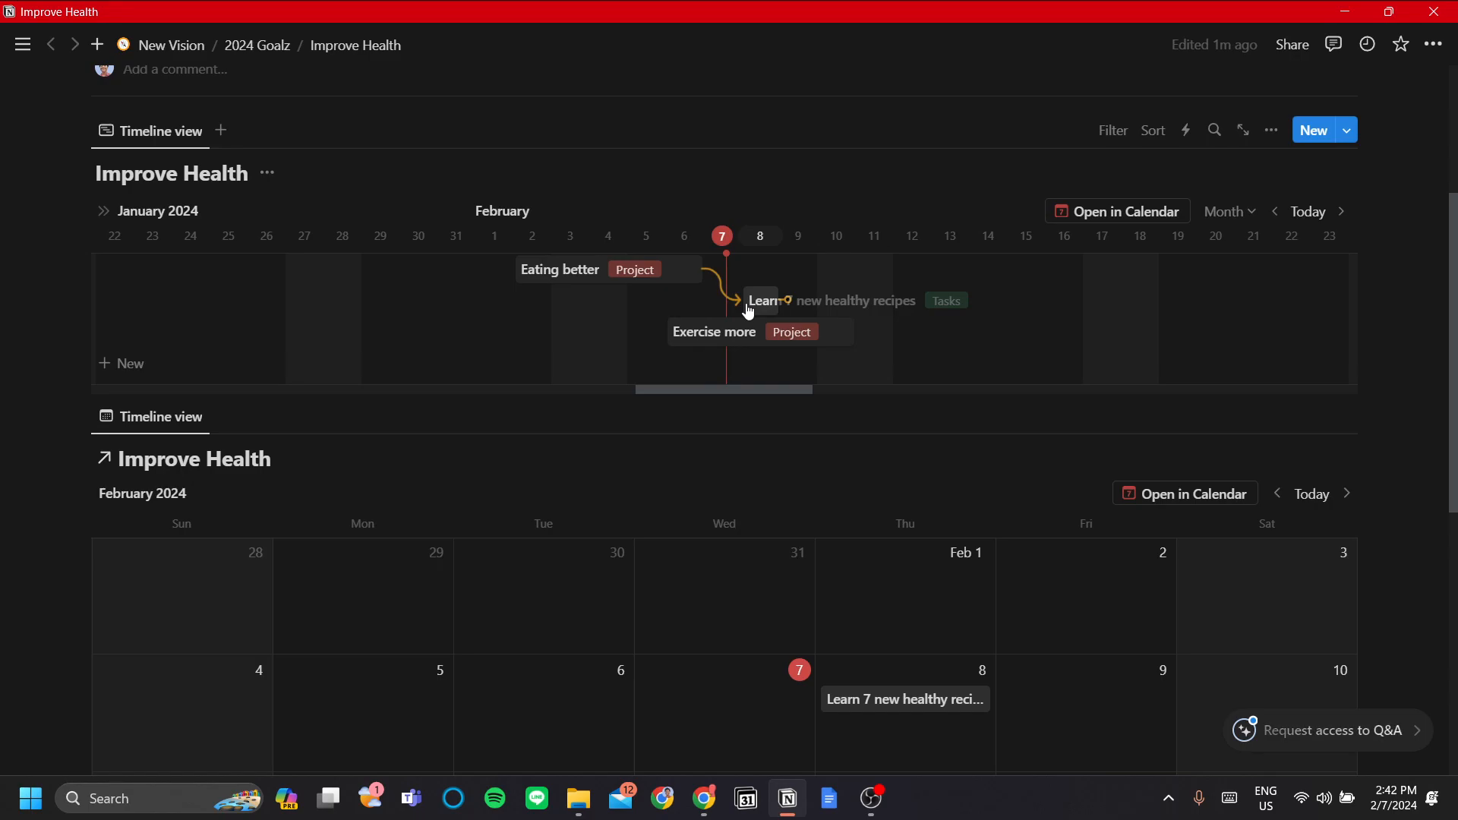
pyautogui.scroll(-1, 923, 494)
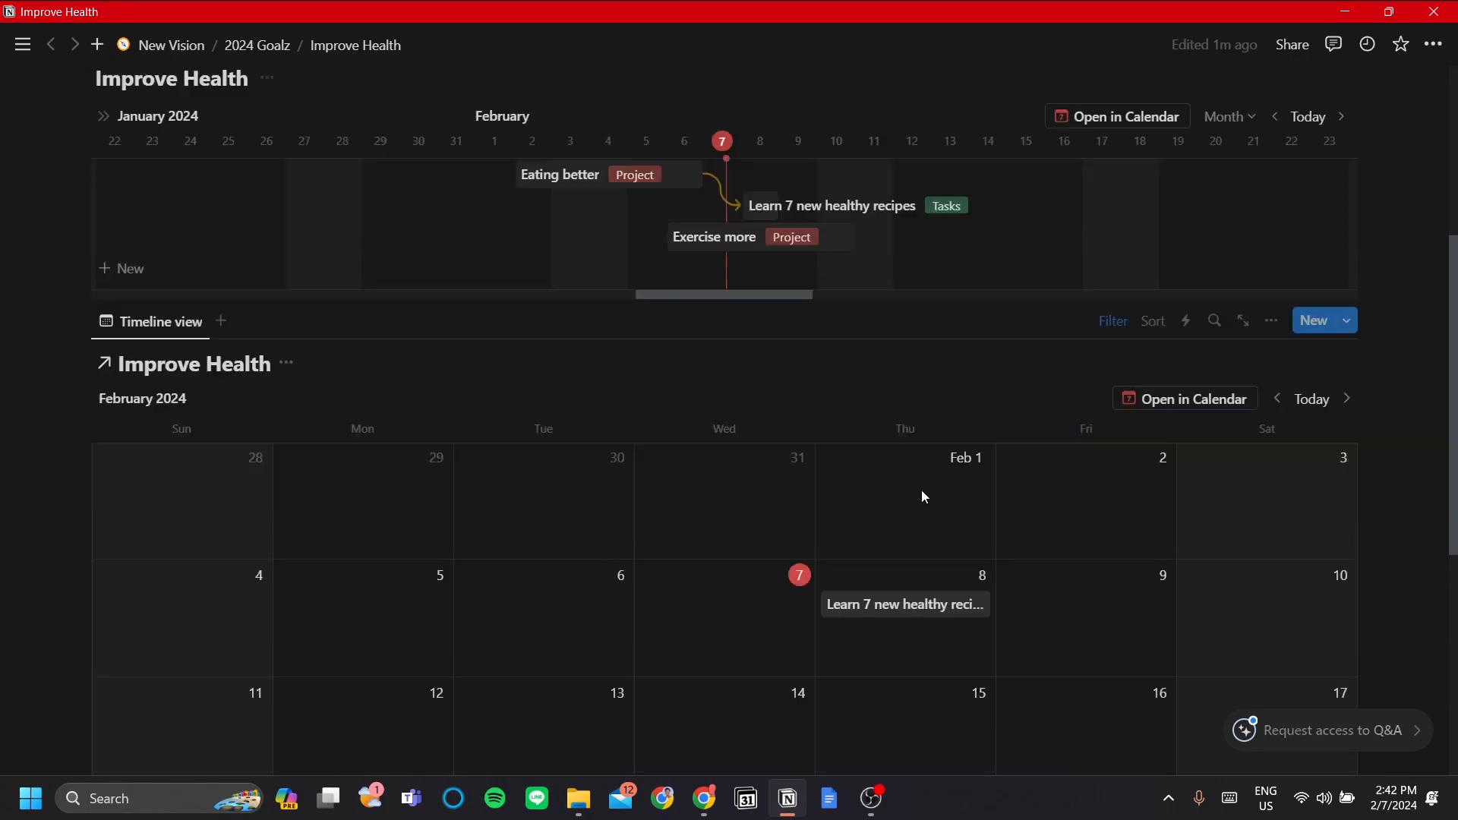
pyautogui.scroll(2, 923, 495)
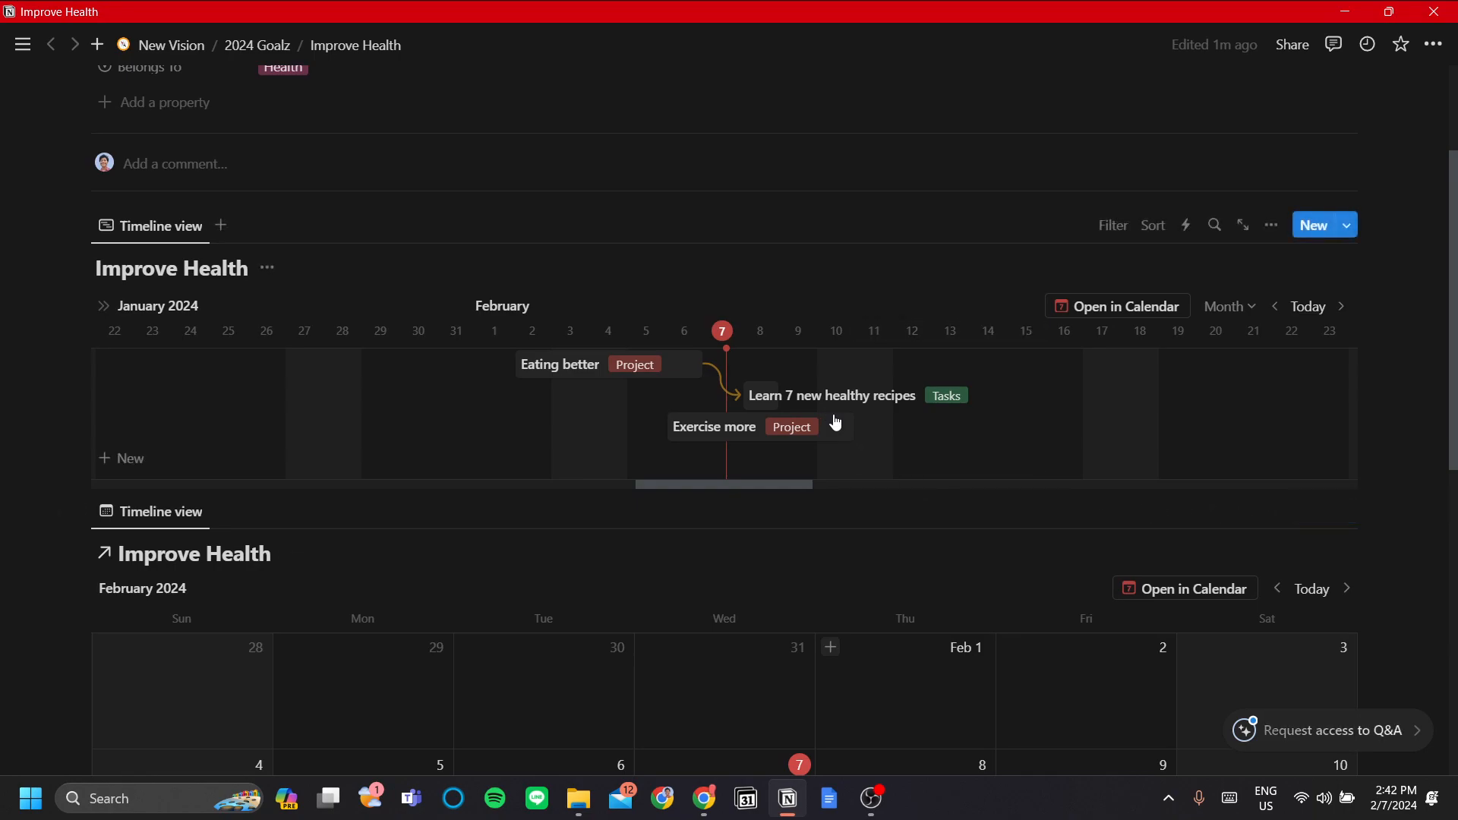
pyautogui.scroll(-4, 834, 420)
pyautogui.scroll(-2, 836, 471)
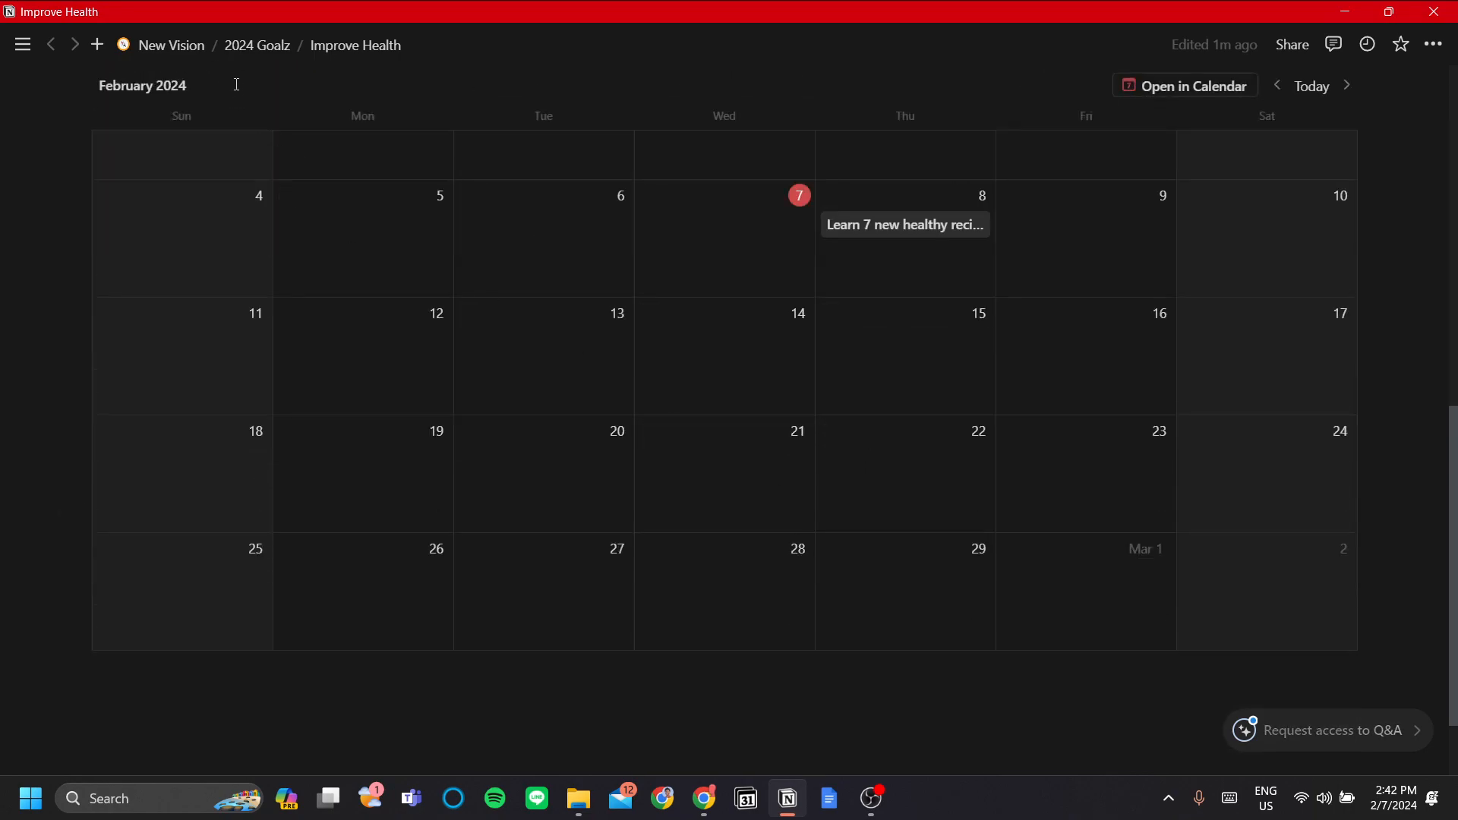
# Return to the New Vision page and look over the My 2024 section with its gallery and goals table
pyautogui.click(186, 48)
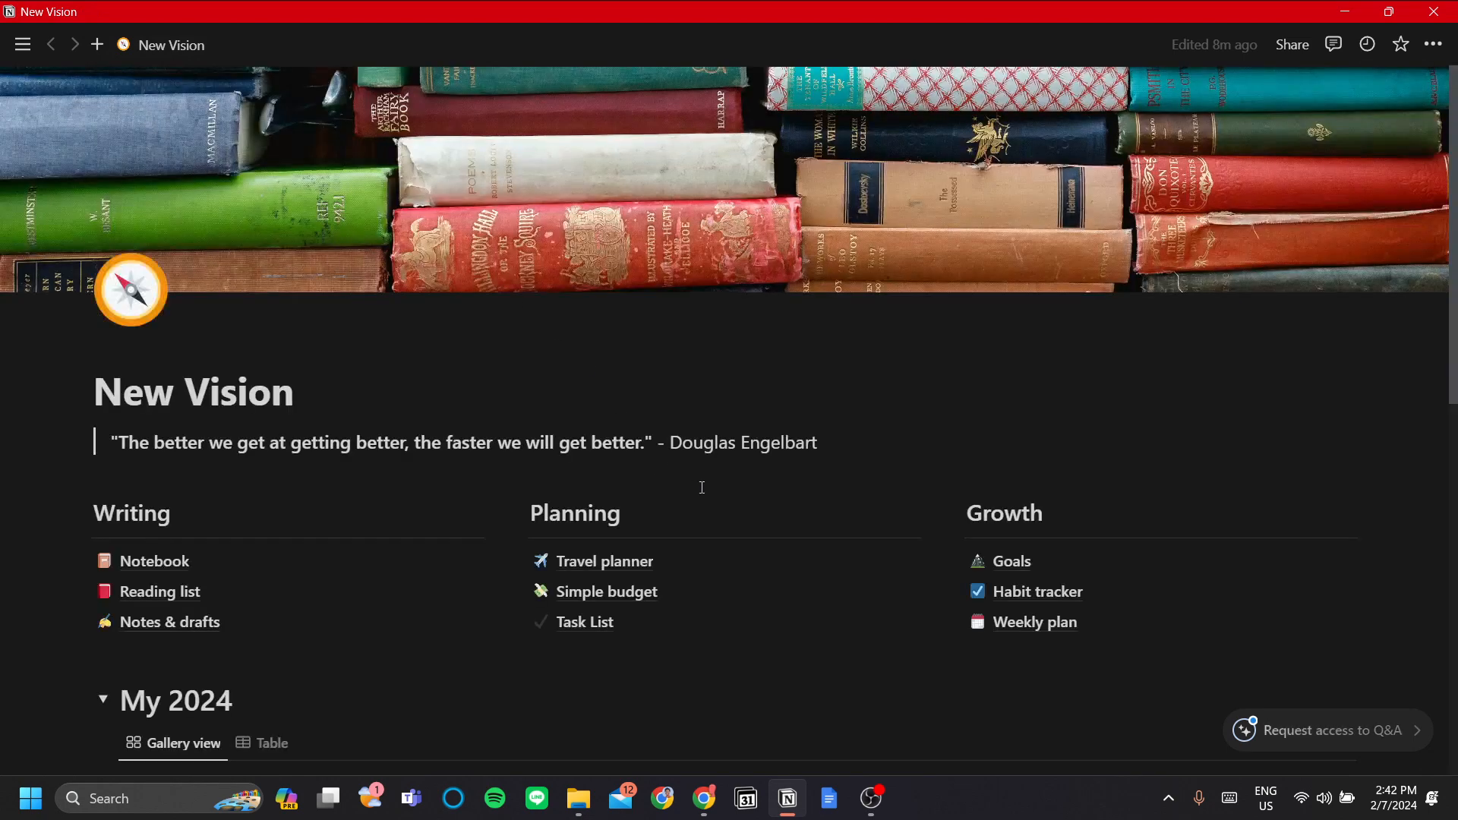
pyautogui.scroll(-3, 699, 489)
pyautogui.scroll(1, 704, 488)
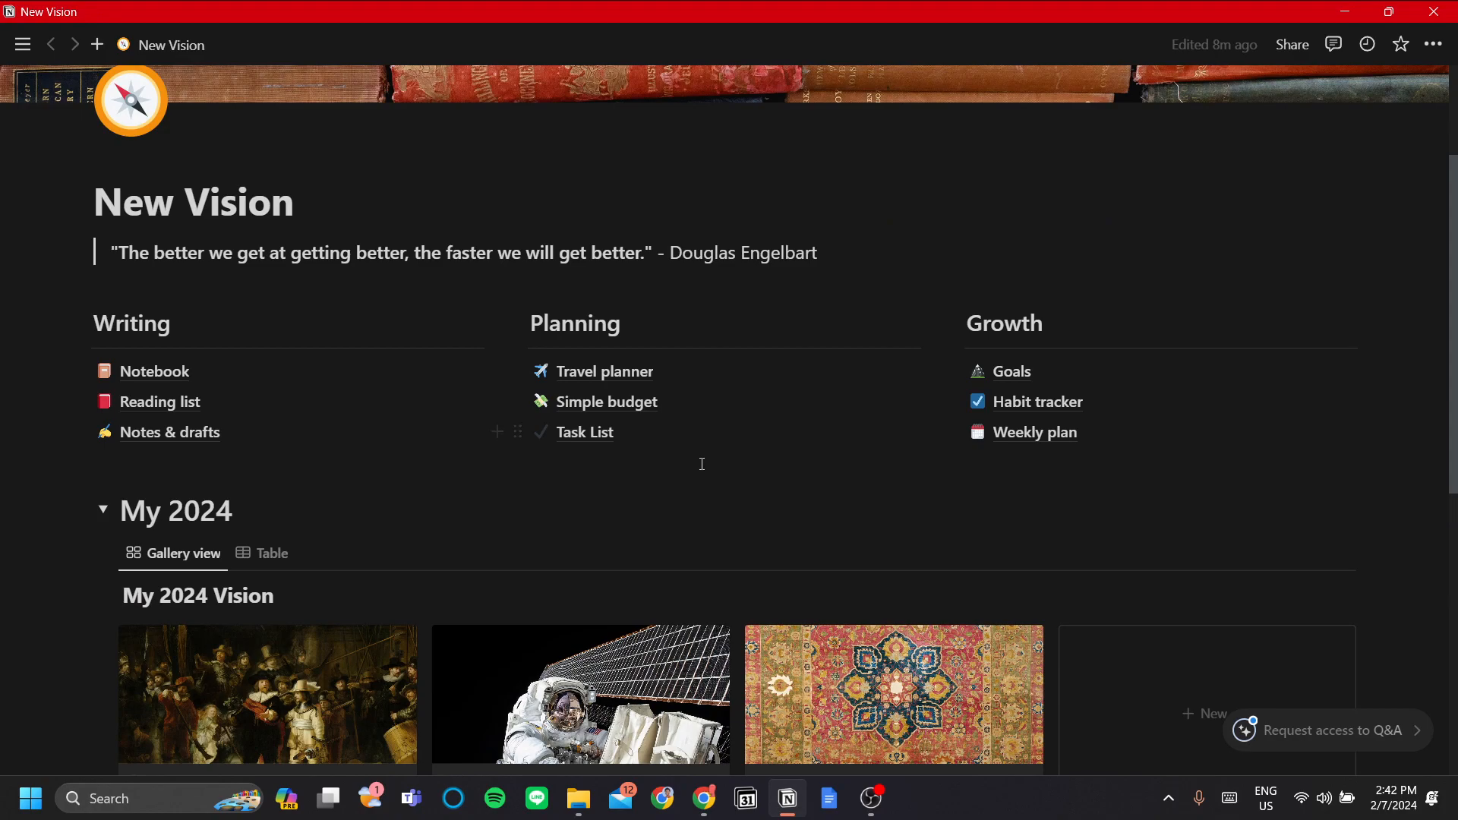
pyautogui.scroll(-2, 699, 465)
pyautogui.scroll(-3, 696, 455)
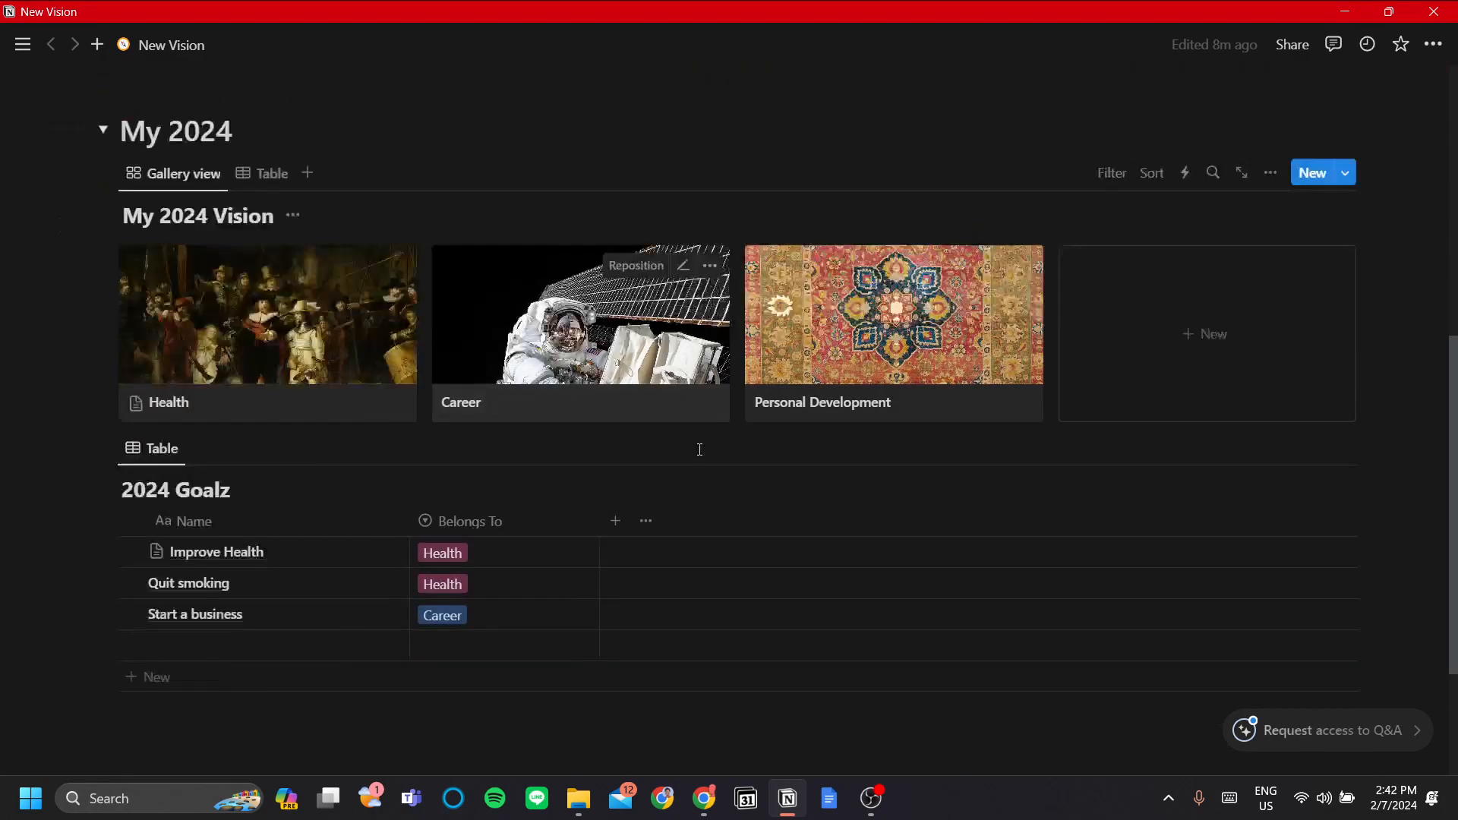
pyautogui.scroll(4, 697, 450)
pyautogui.scroll(-2, 683, 459)
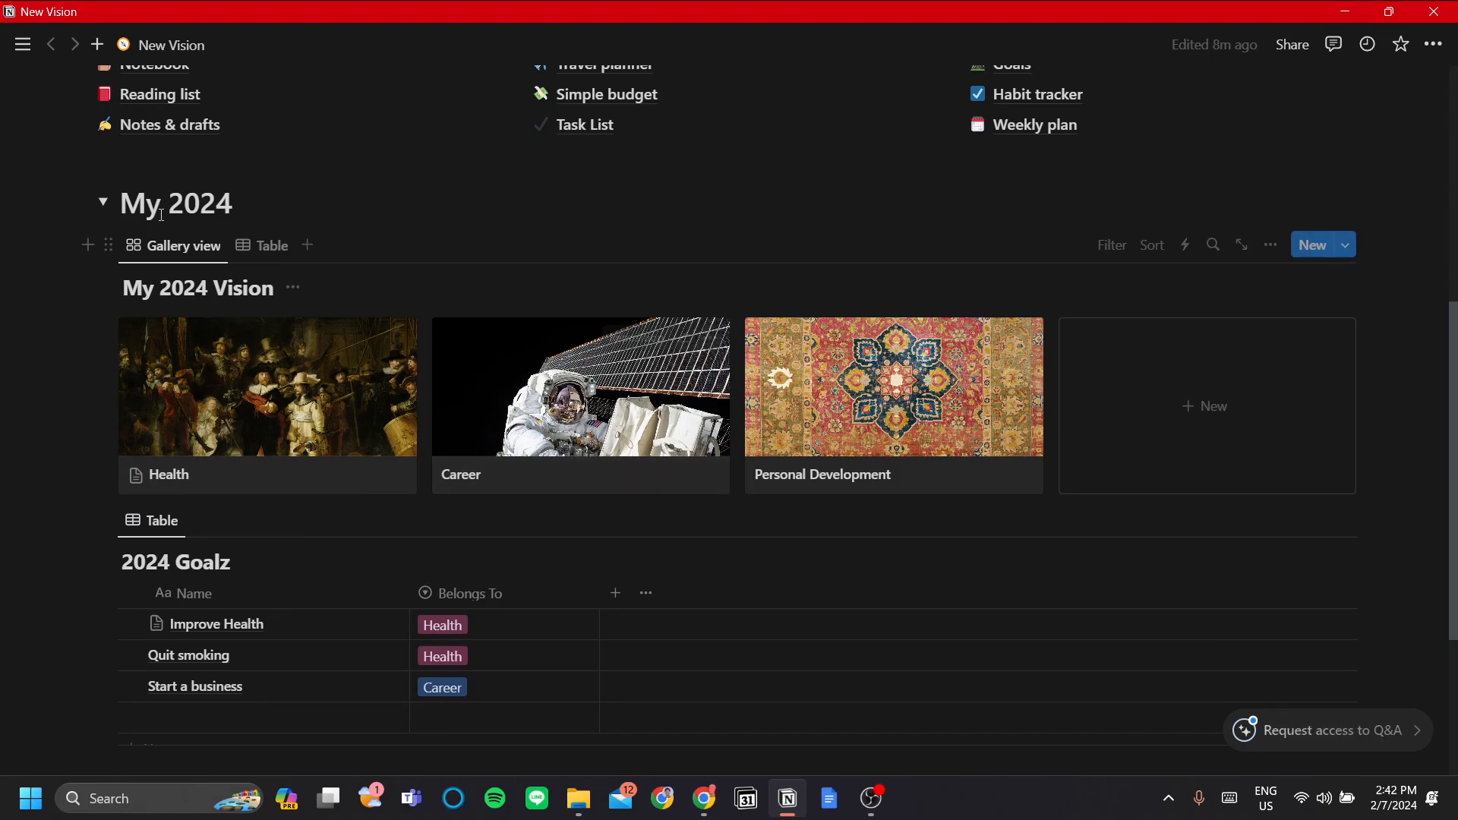
# Collapse the My 2024 section and add a toggle list titled My 2025 directly below it
pyautogui.click(104, 202)
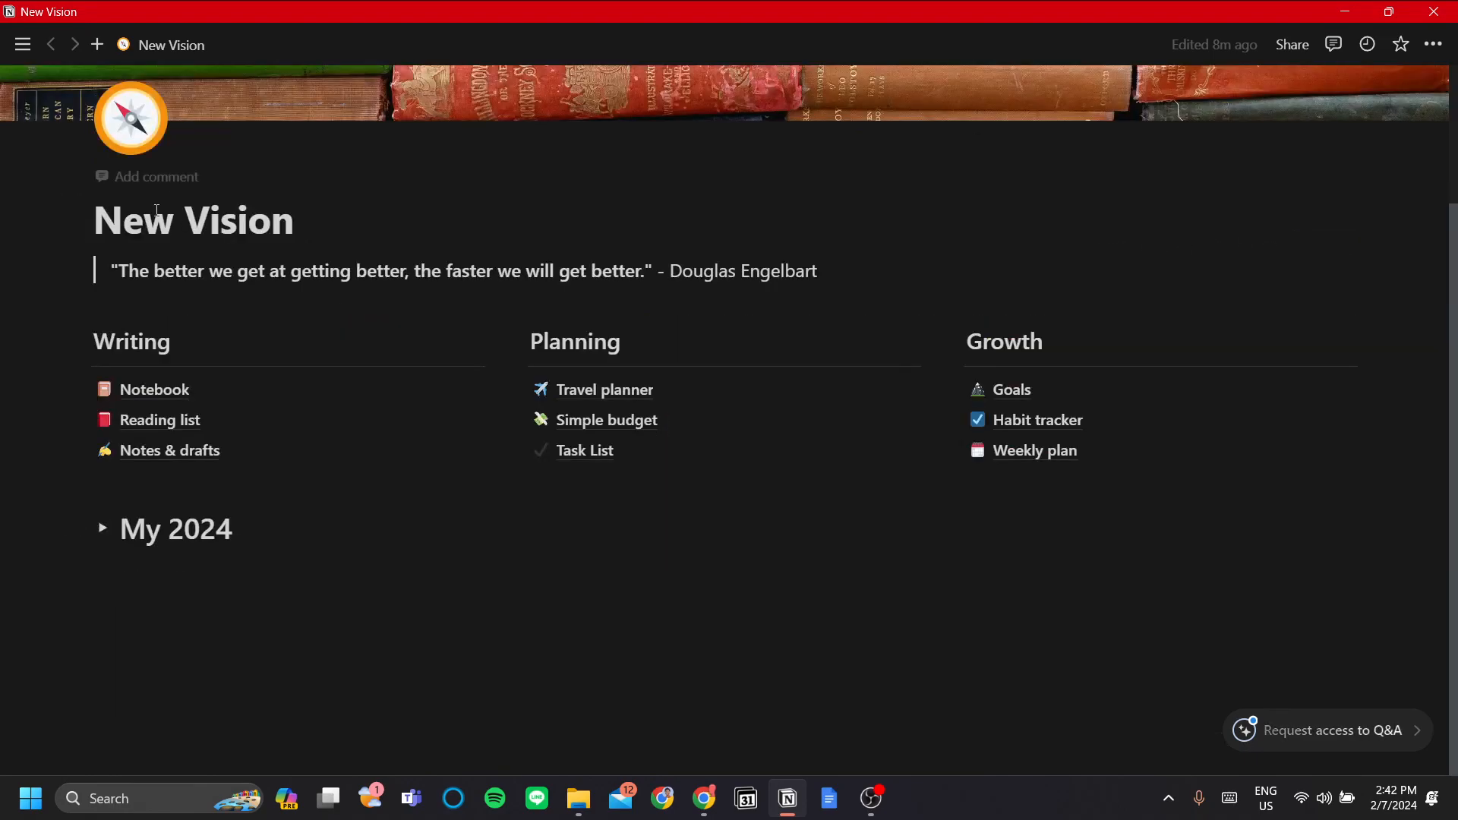
pyautogui.click(397, 565)
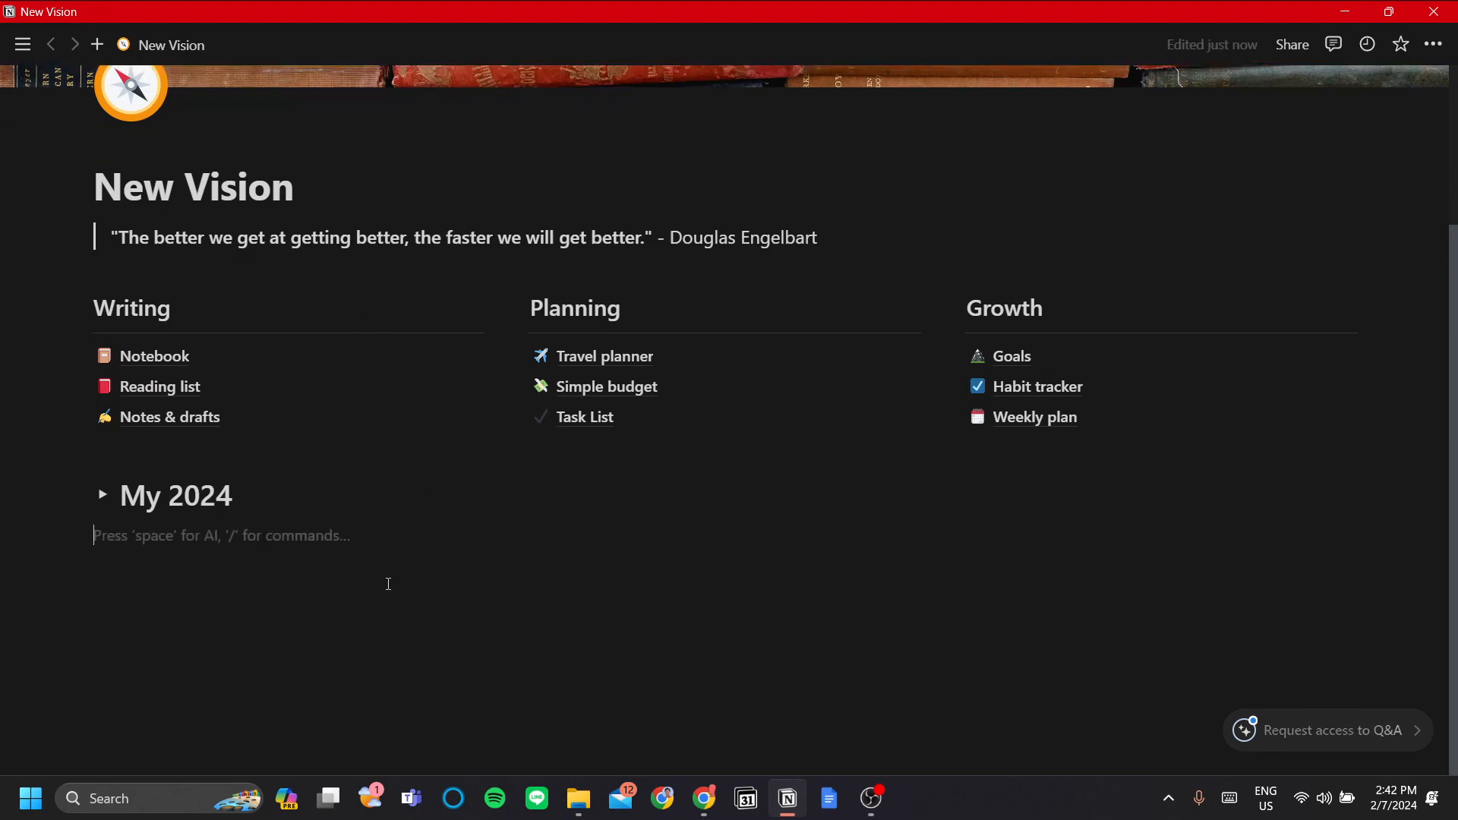
pyautogui.write('/to')
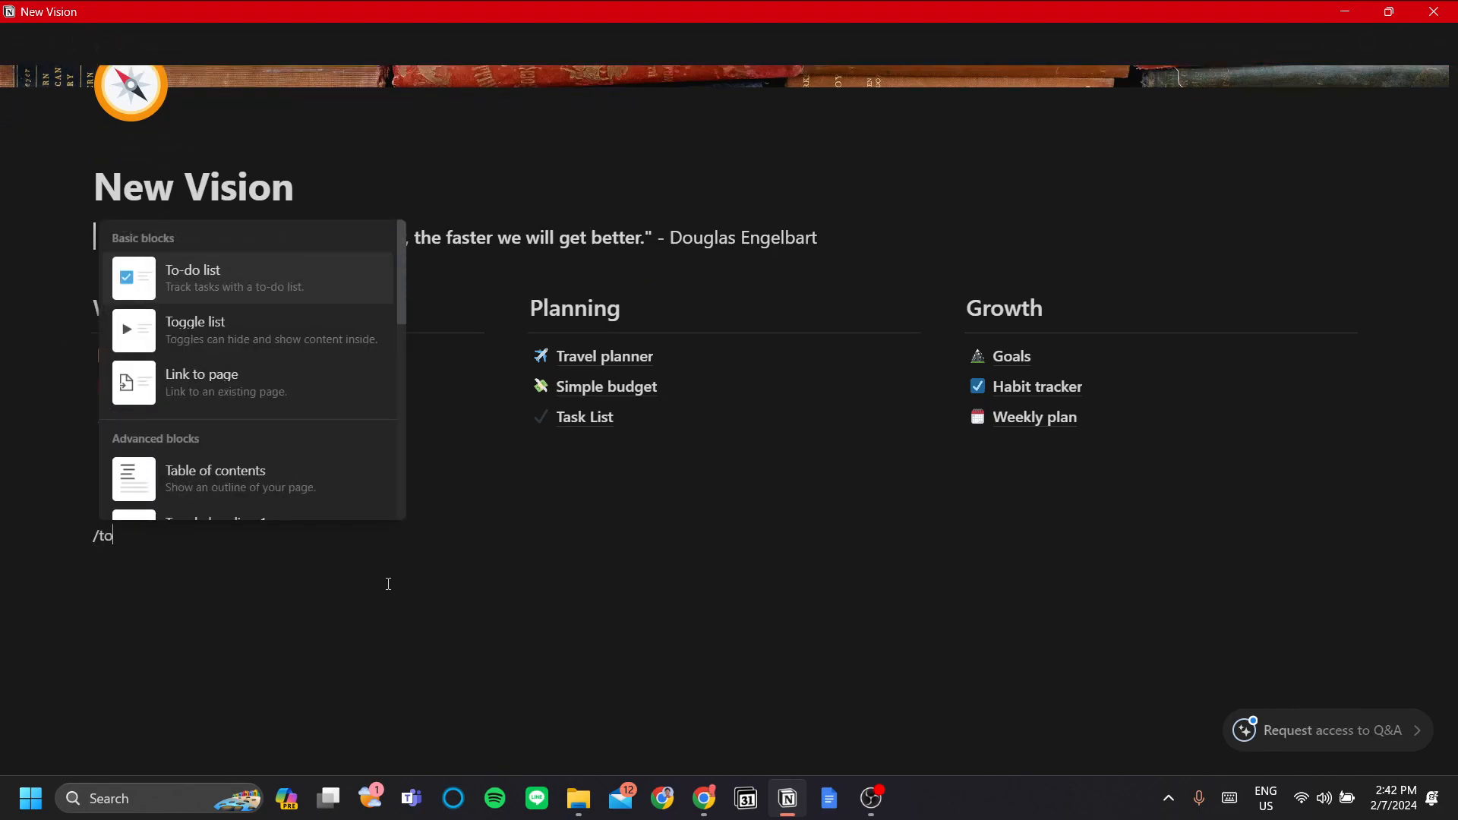
pyautogui.click(320, 349)
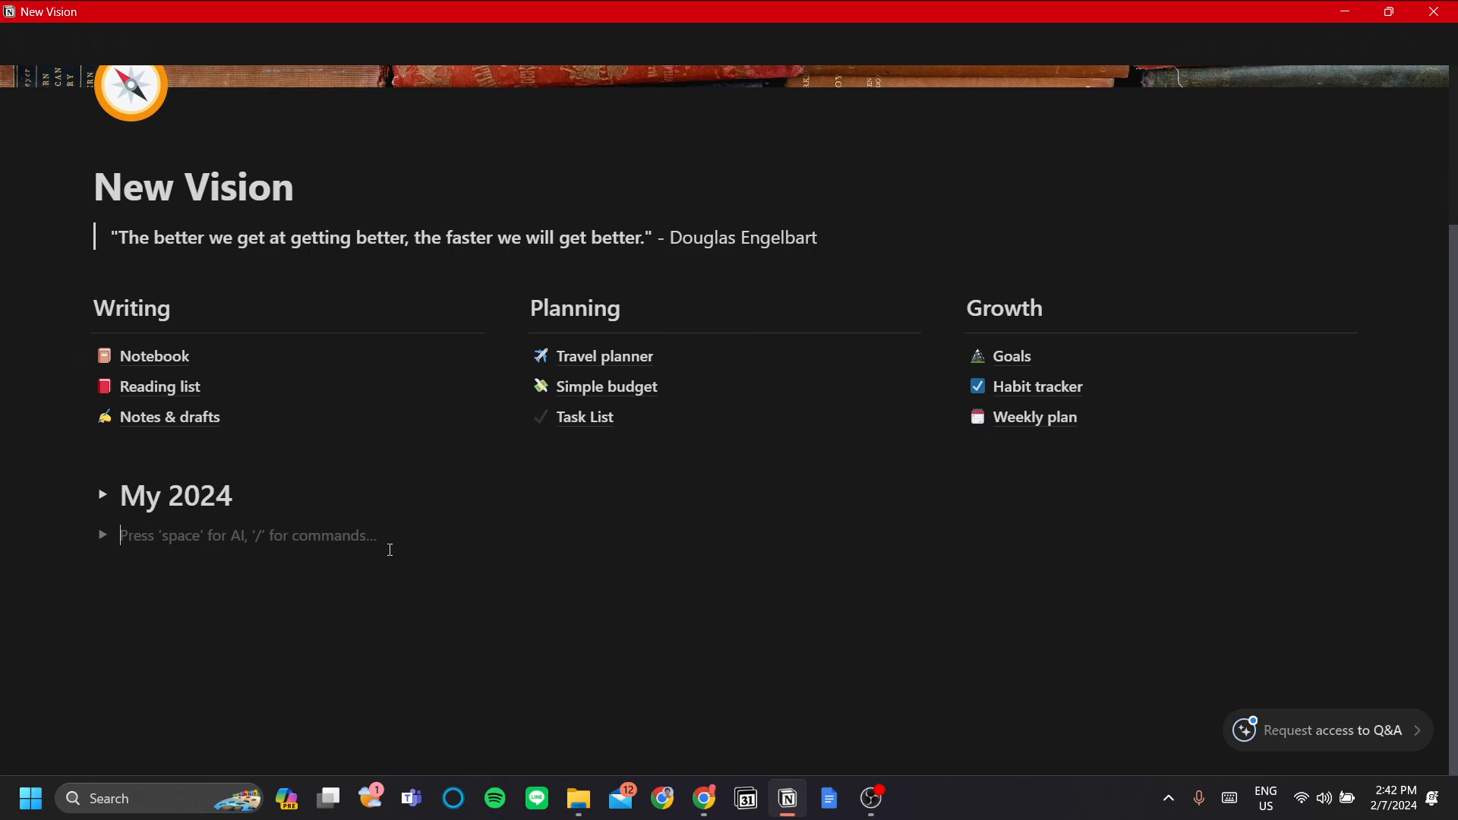
pyautogui.write('My 2025')
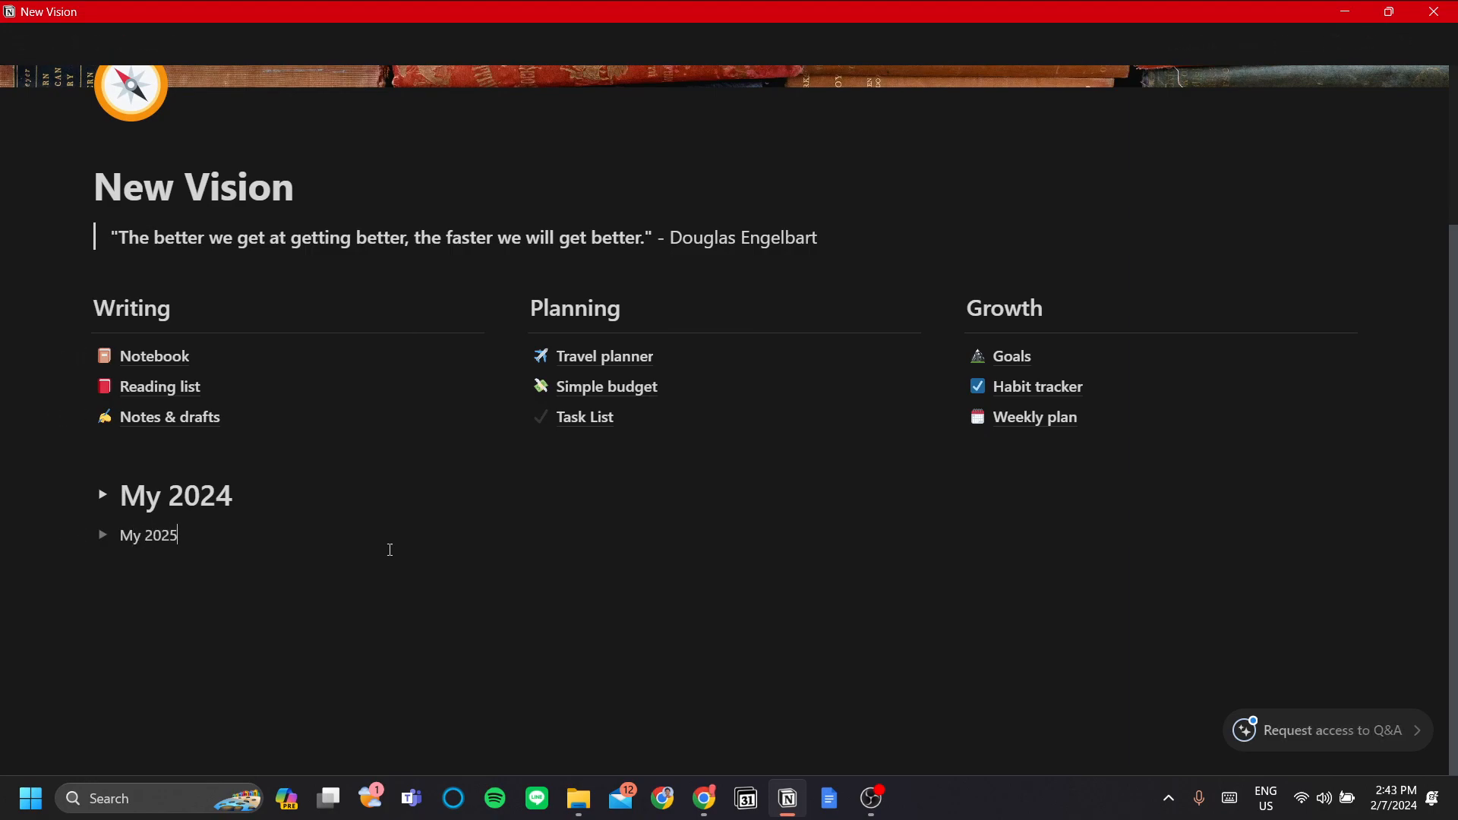